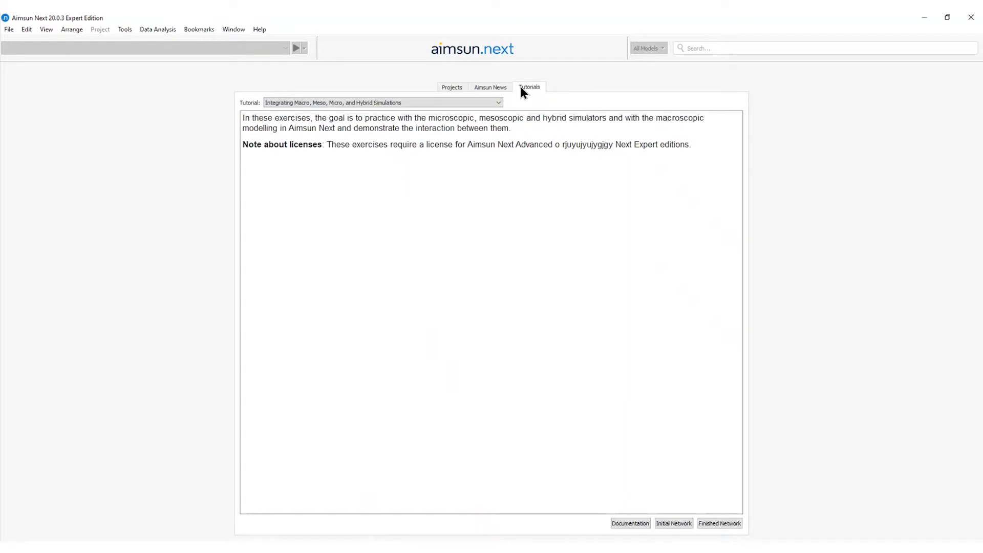
# - View the documentation of the tutorial "Integrating Macro, Meso, Micro, and Hybrid Simulations"
pyautogui.click(398, 102)
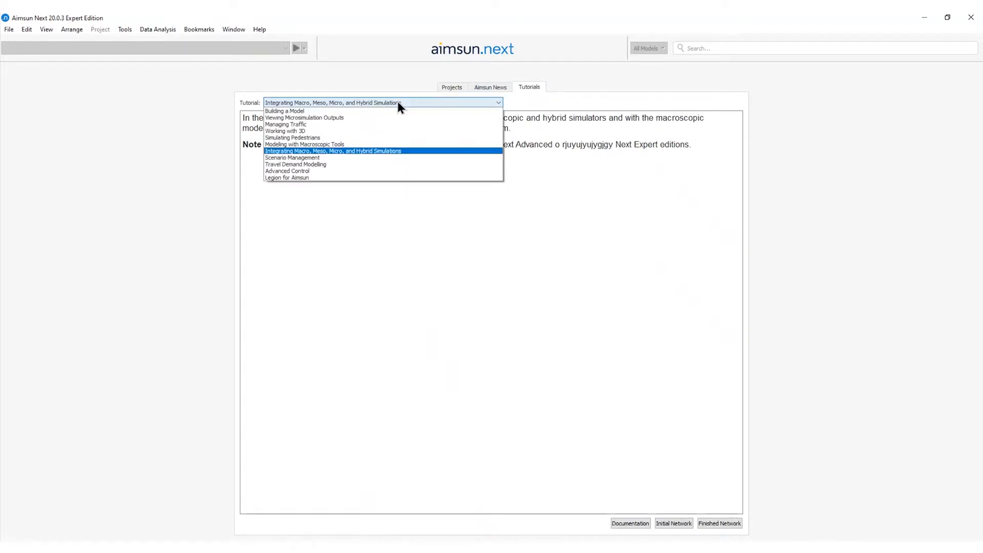
pyautogui.click(392, 152)
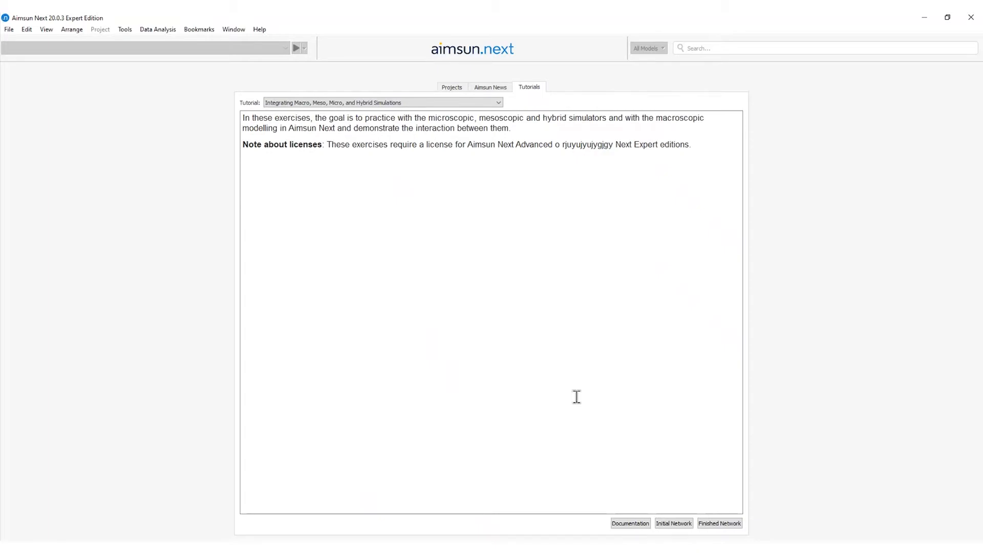
pyautogui.click(630, 523)
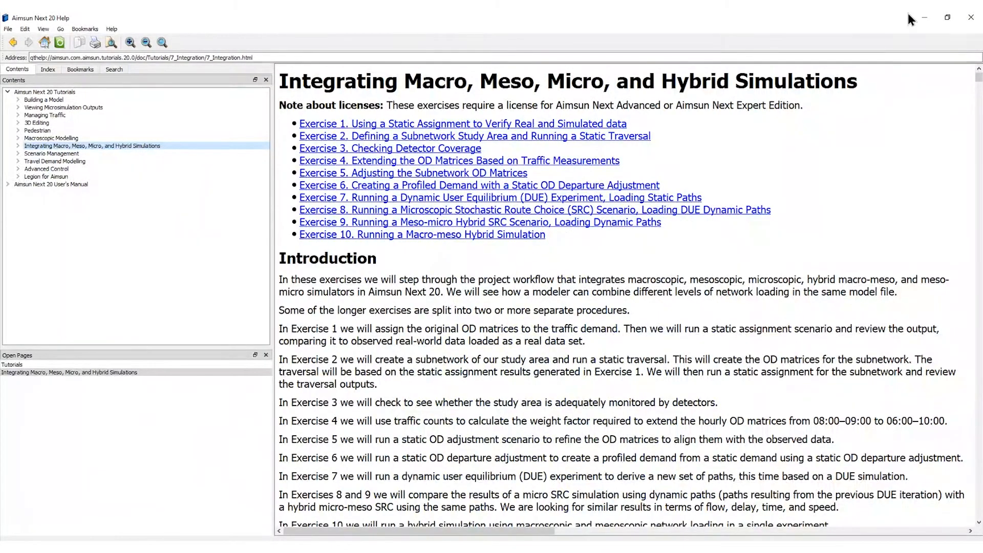
pyautogui.click(920, 18)
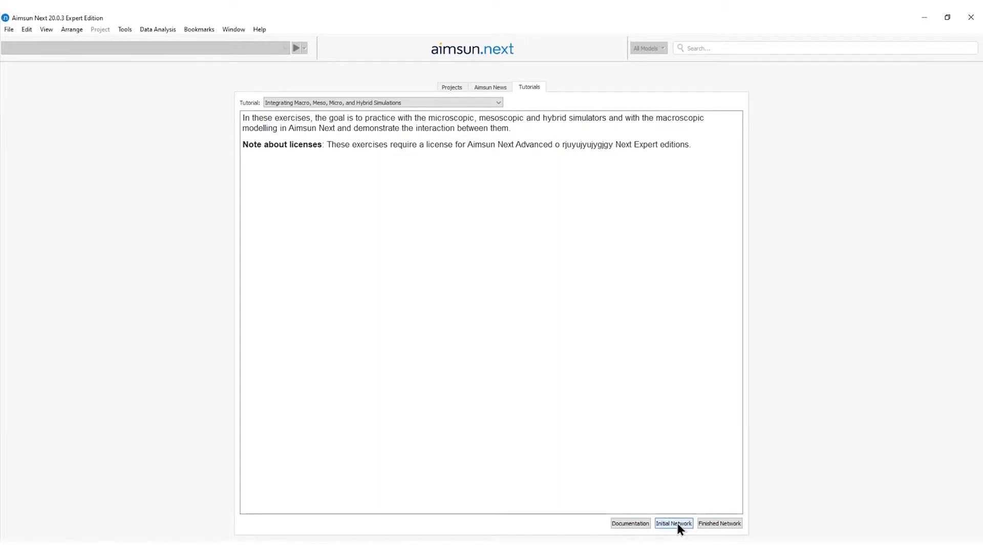
# - Open the tutorial's initial network, storing its files on the Desktop
pyautogui.click(678, 523)
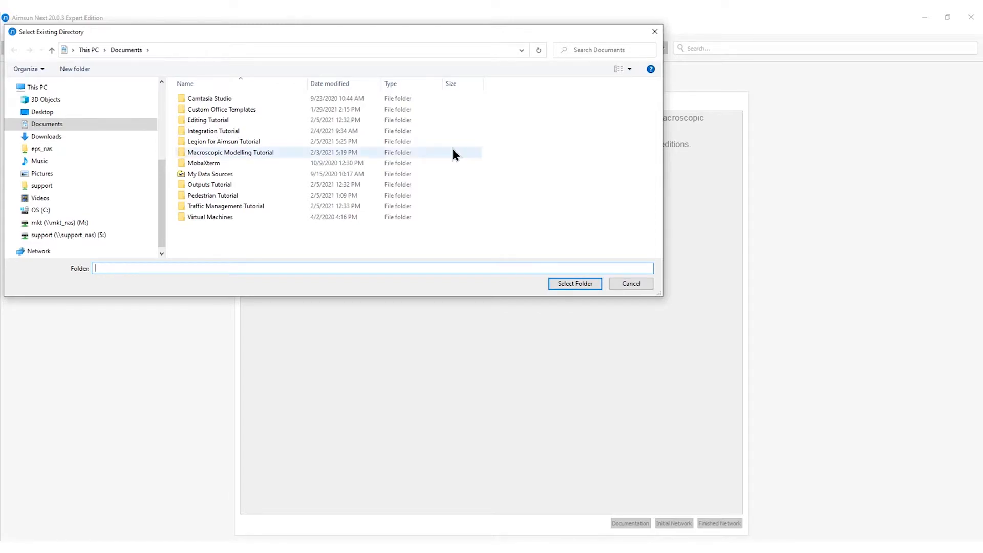
pyautogui.click(44, 112)
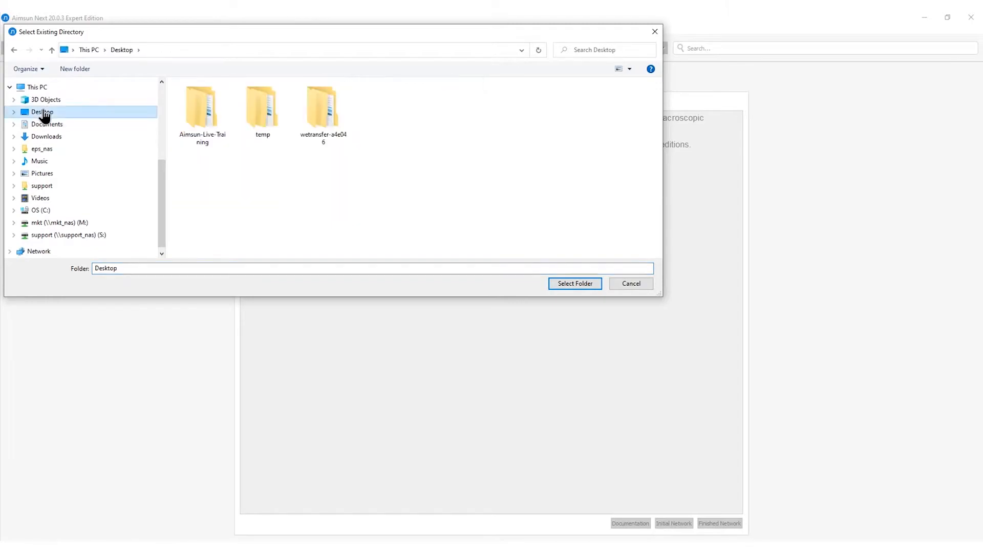
pyautogui.click(568, 283)
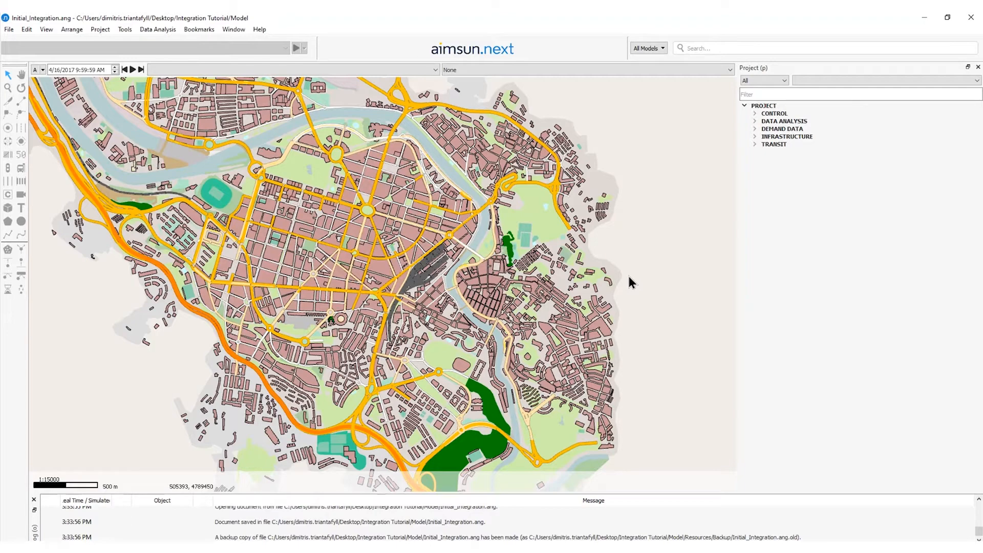
# - Create a new Real Data Set in the project and name it "Detector Data AM 0600 - 1000 - 15min"
pyautogui.rightClick(769, 108)
pyautogui.moveTo(779, 111)
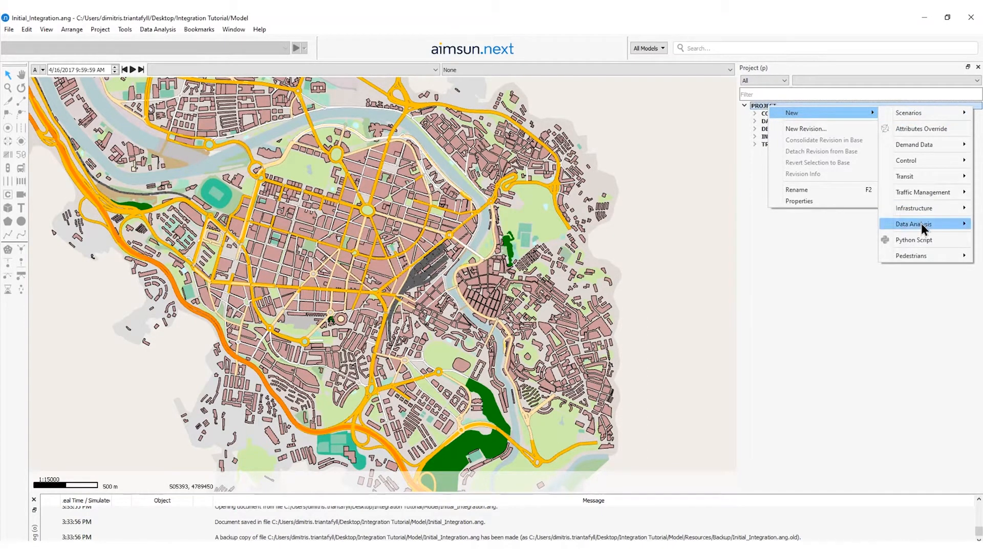
pyautogui.moveTo(921, 228)
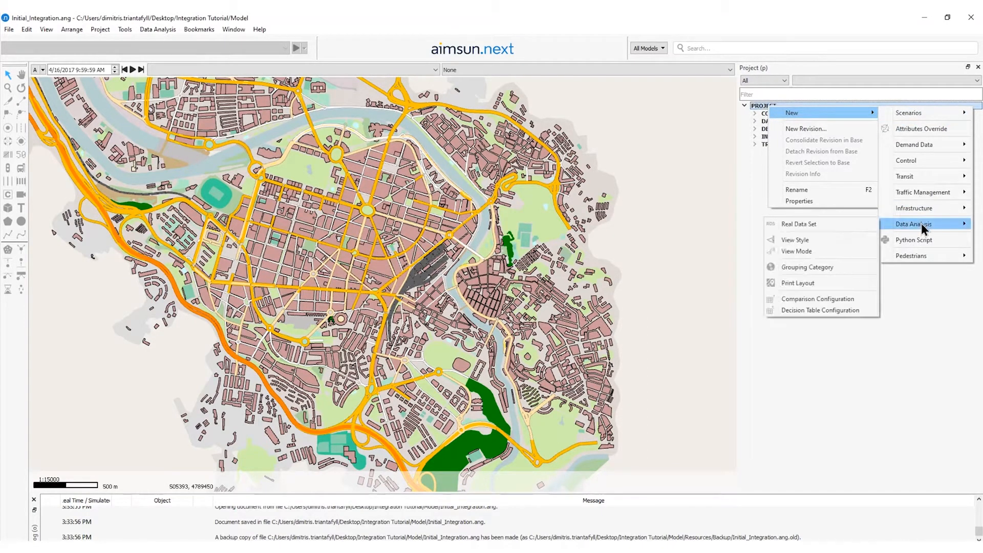
pyautogui.click(810, 226)
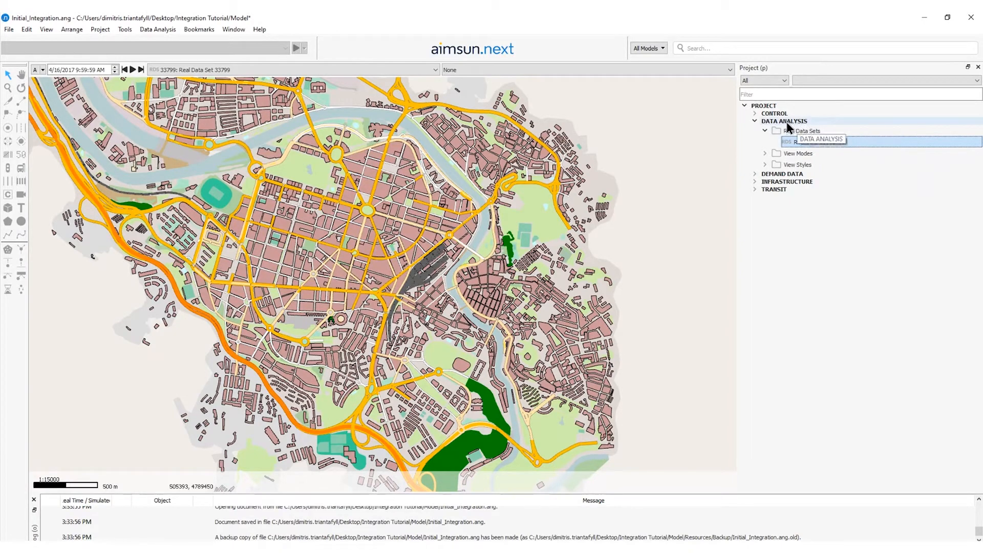
pyautogui.doubleClick(803, 143)
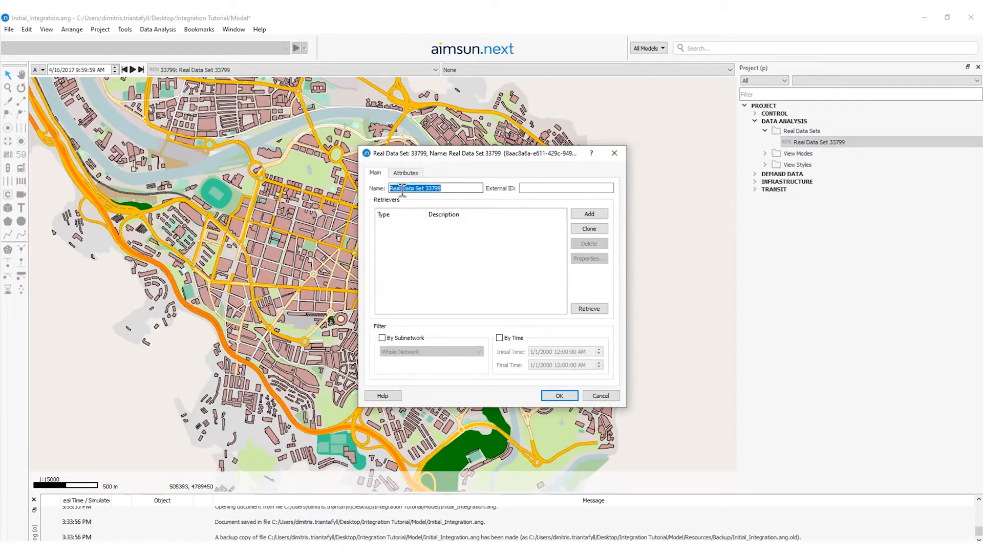
pyautogui.write('Detector Data AN 0600 - 1000 - 15min')
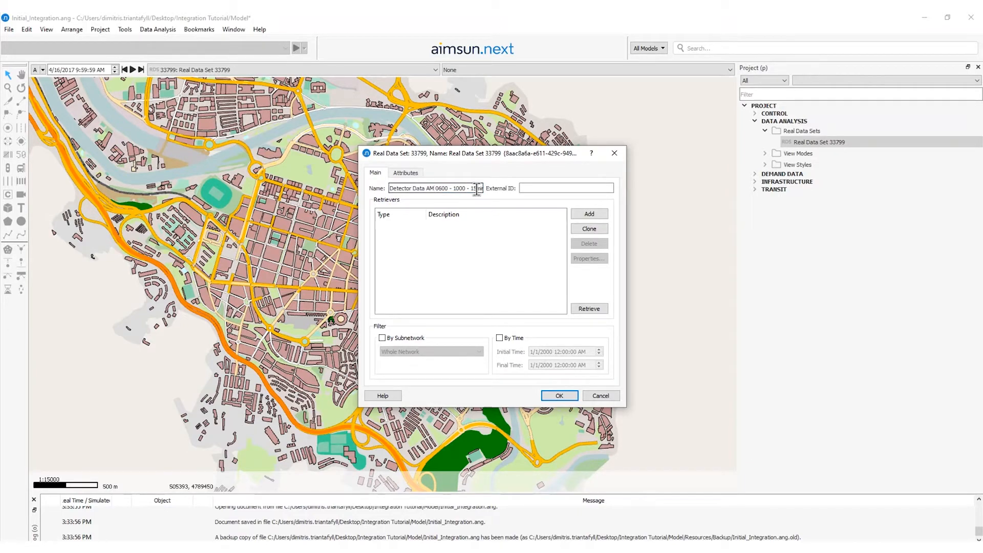
# - Add a Real Data Simple File Reader retriever to the real data set
pyautogui.click(580, 215)
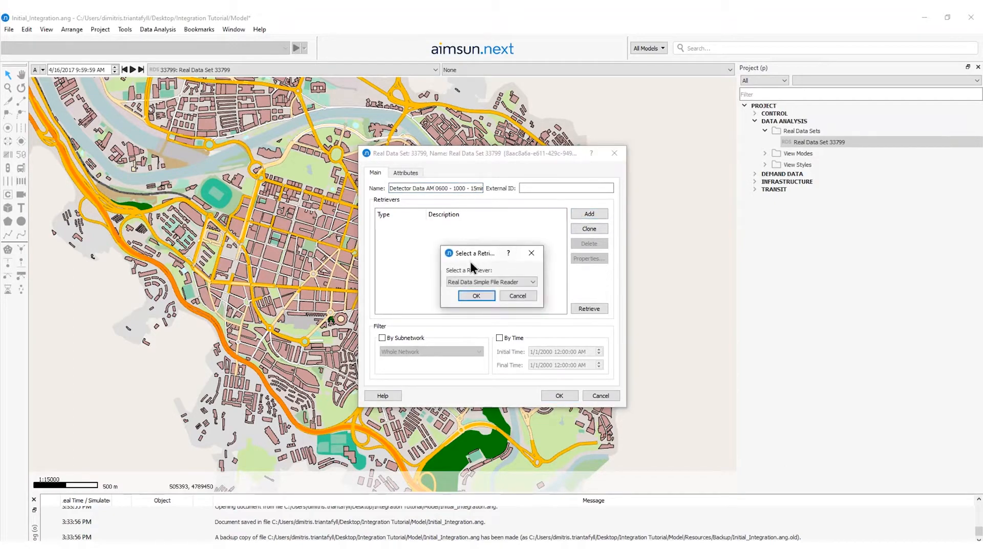
pyautogui.moveTo(440, 268); pyautogui.dragTo(397, 267)
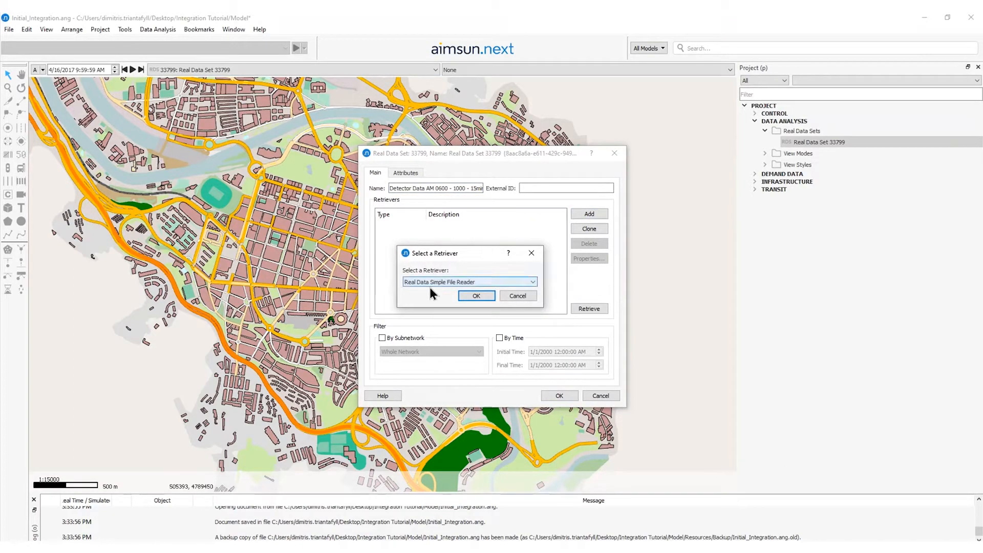
pyautogui.click(445, 283)
pyautogui.click(446, 282)
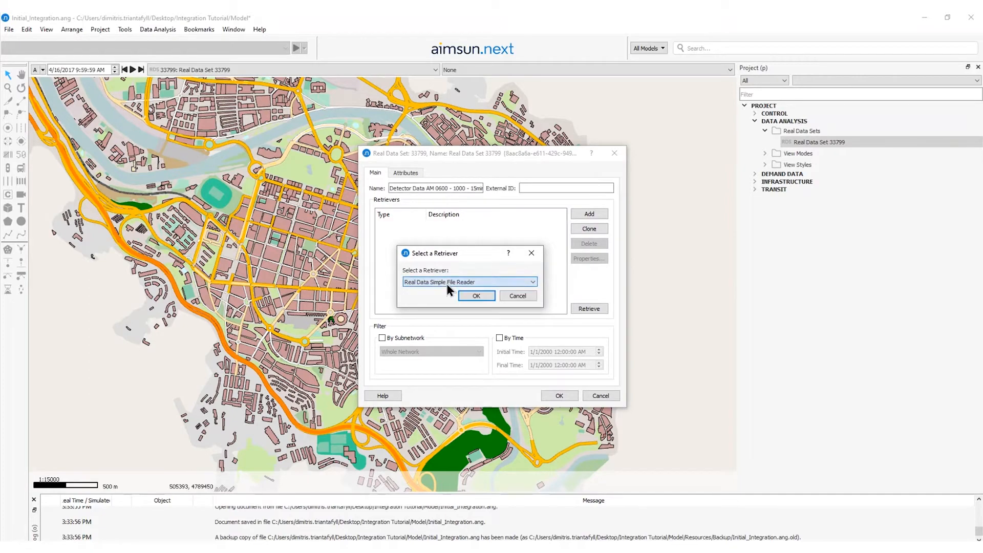
pyautogui.click(472, 295)
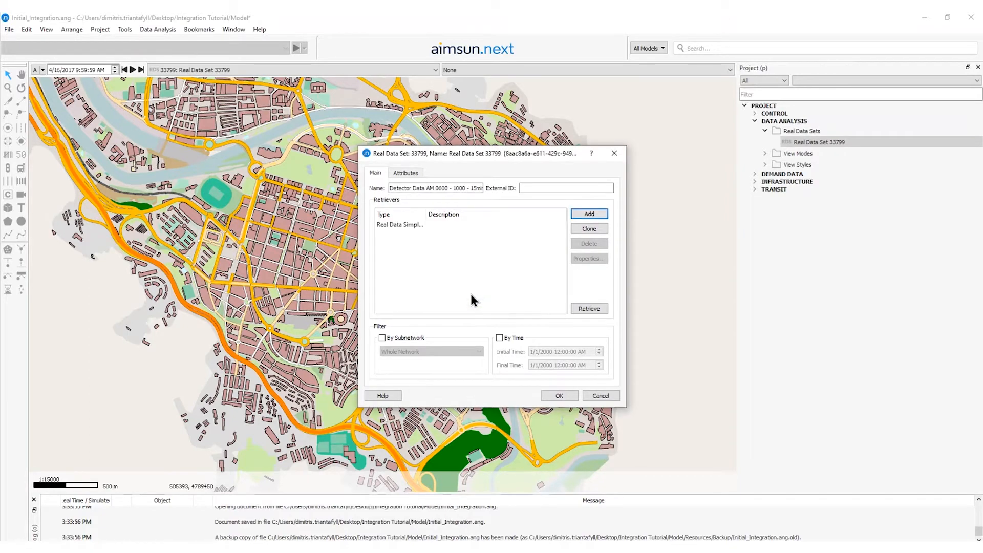
# - Set the retriever's source file to detector_data_bilbao_2017.csv in the Real Data Sets folder
pyautogui.doubleClick(408, 228)
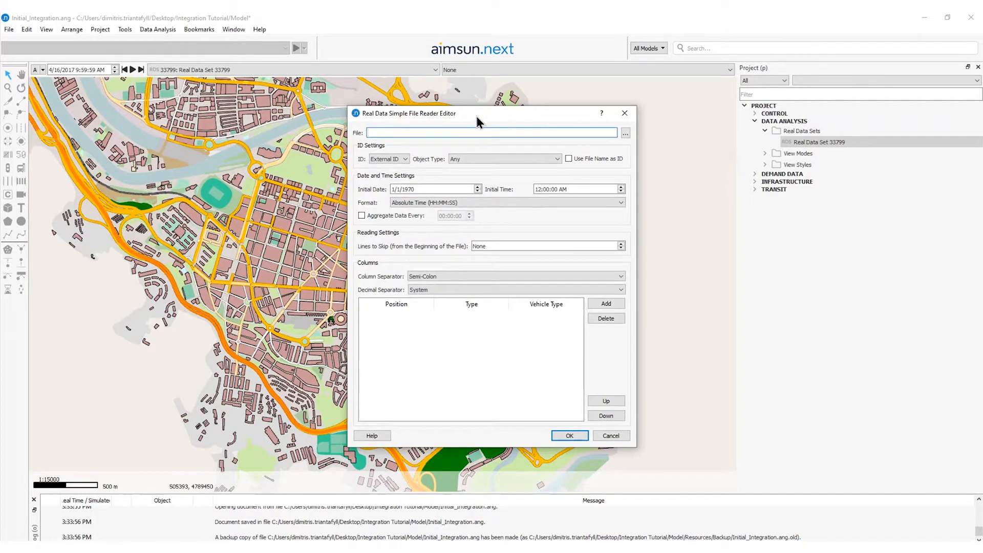
pyautogui.click(625, 133)
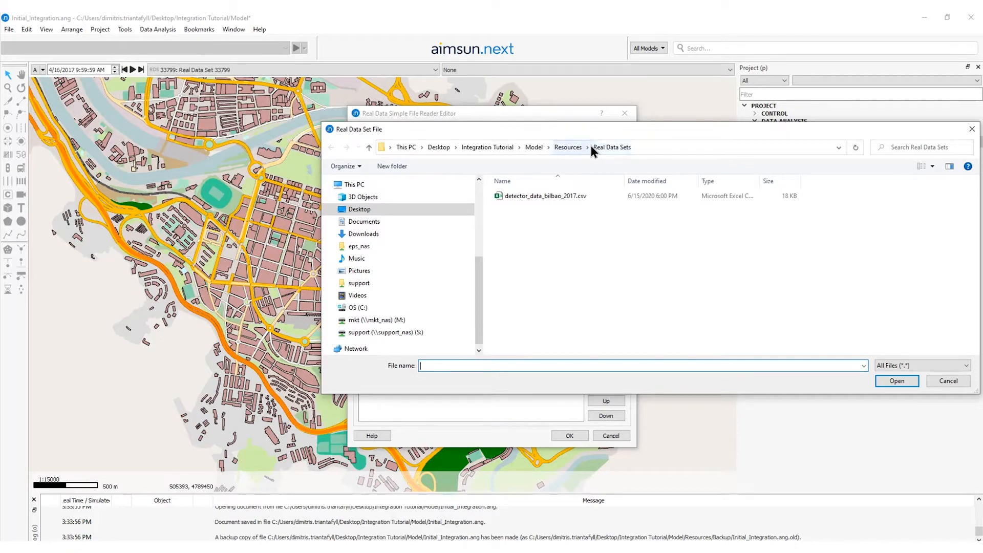
pyautogui.click(572, 196)
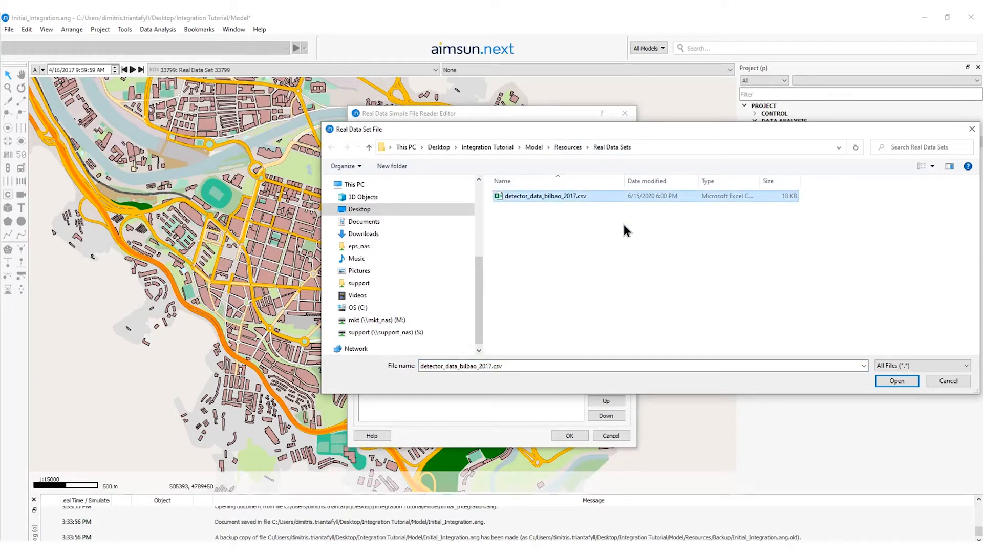
pyautogui.click(896, 380)
# - Switch to the text editor and examine the column headers of detector_data_bilbao_2017.csv
pyautogui.hotkey('alt', 'Tab')
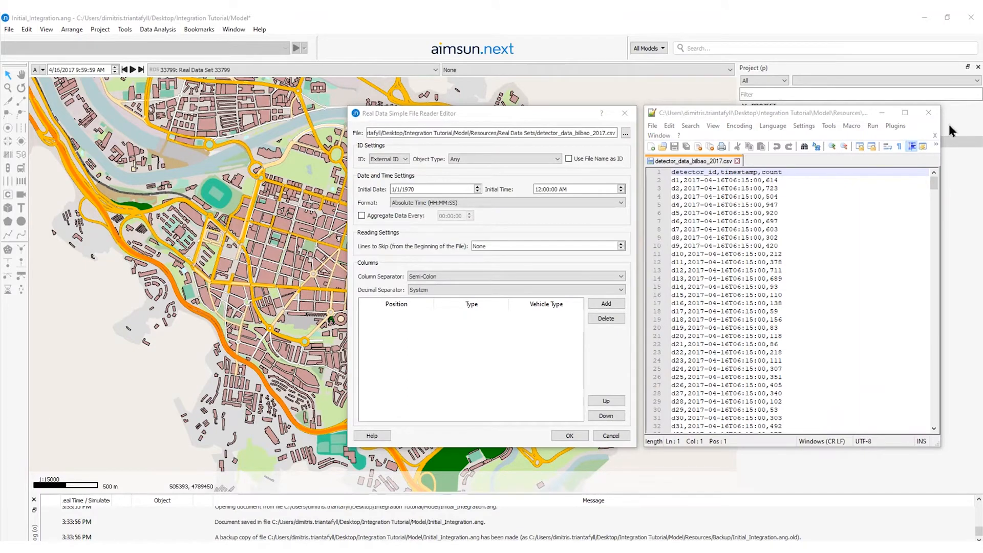
pyautogui.click(698, 172)
pyautogui.doubleClick(697, 172)
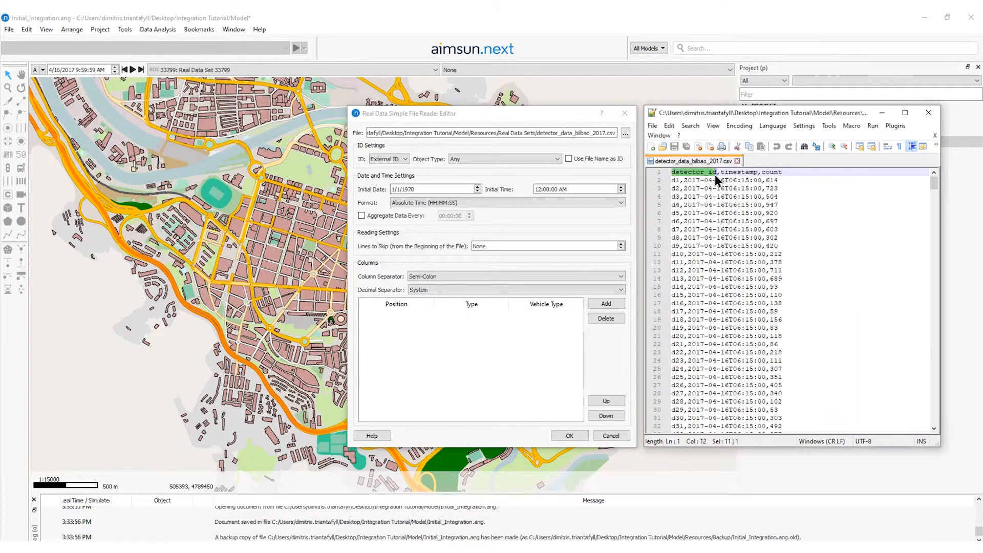
pyautogui.doubleClick(740, 174)
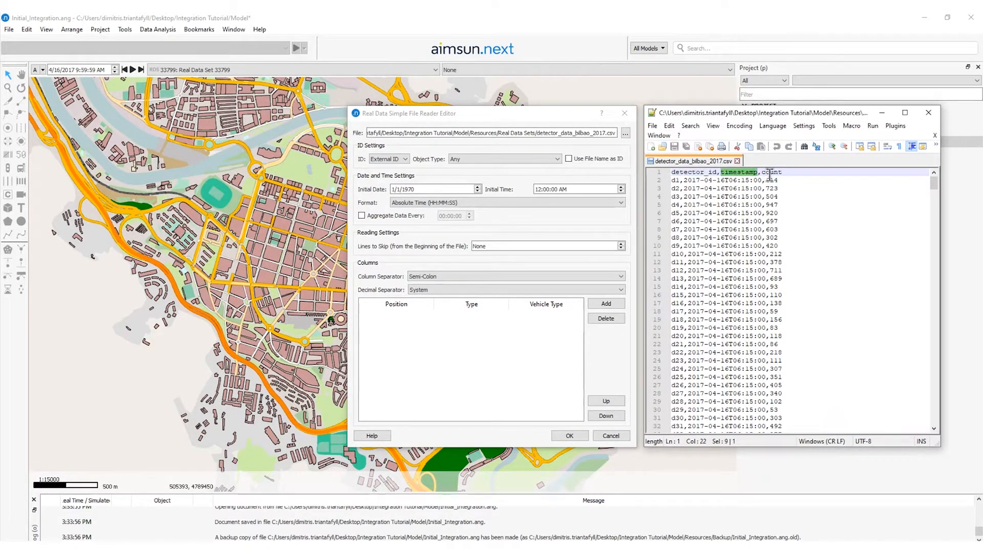
pyautogui.doubleClick(769, 174)
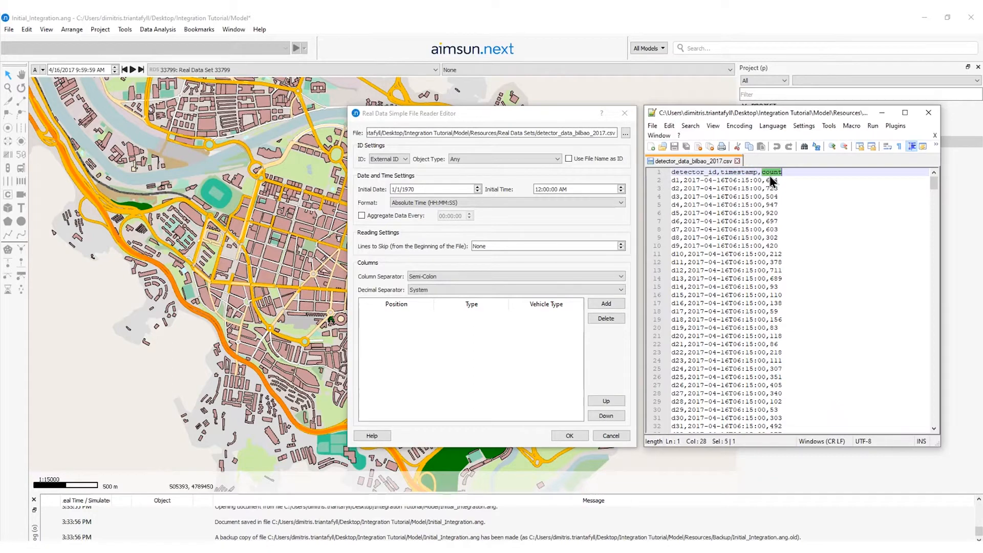
# - Return to the file reader settings and identify objects by Name, with Detector as the object type
pyautogui.click(358, 163)
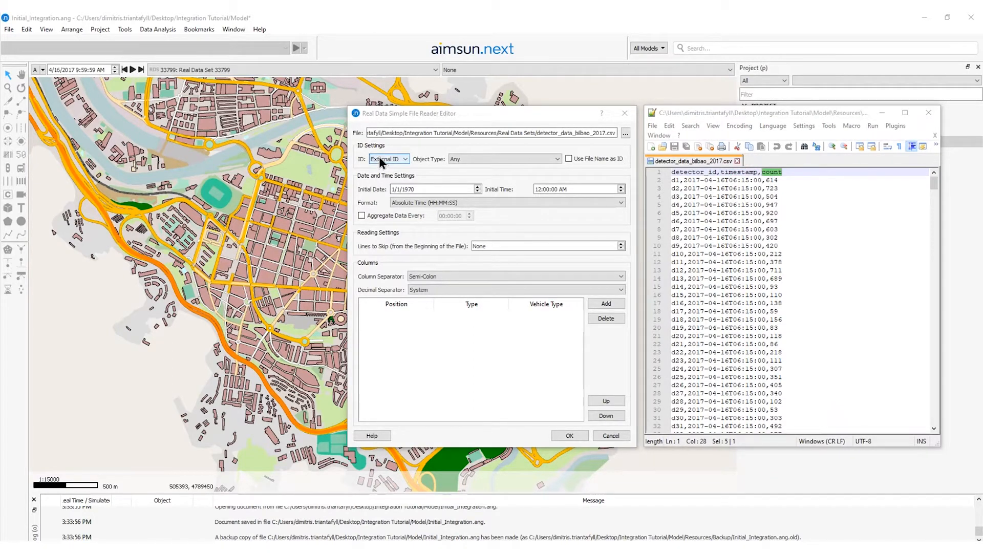
pyautogui.click(379, 159)
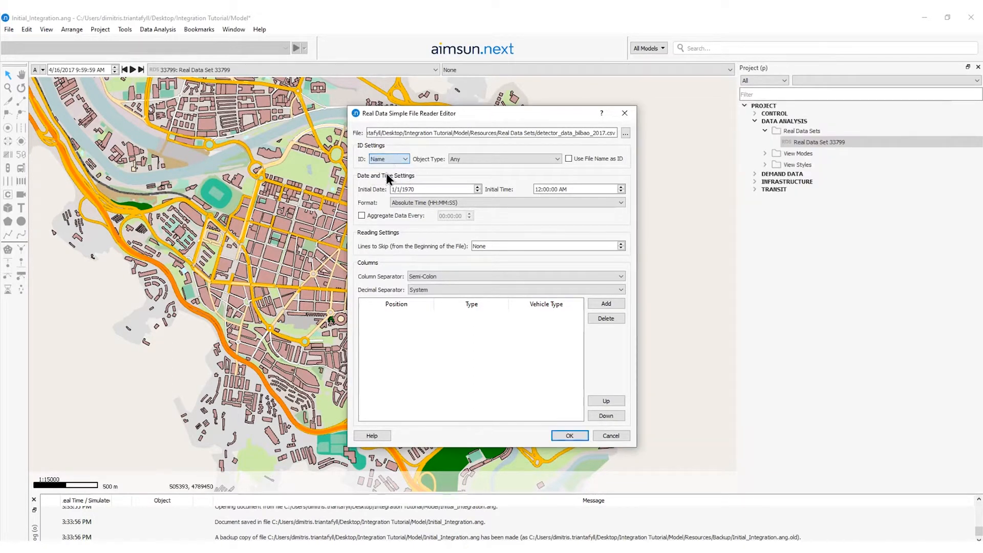
pyautogui.hotkey('alt', 'Tab')
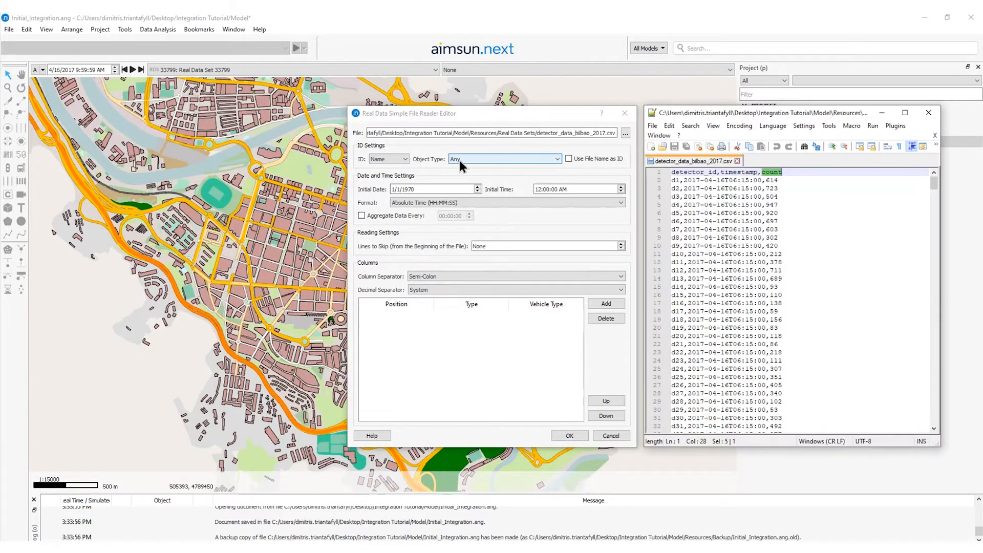
pyautogui.click(461, 161)
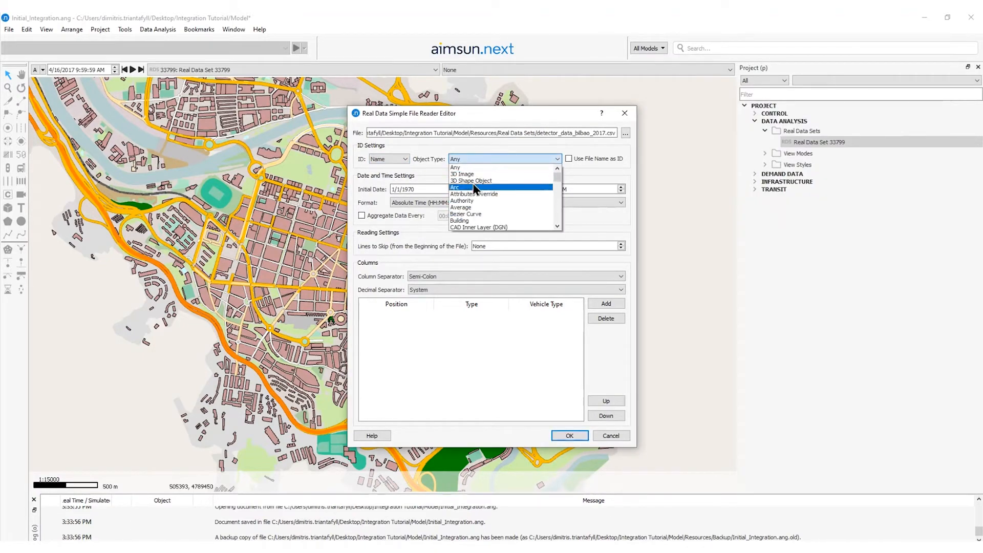
pyautogui.scroll(-3, 473, 177)
pyautogui.click(472, 202)
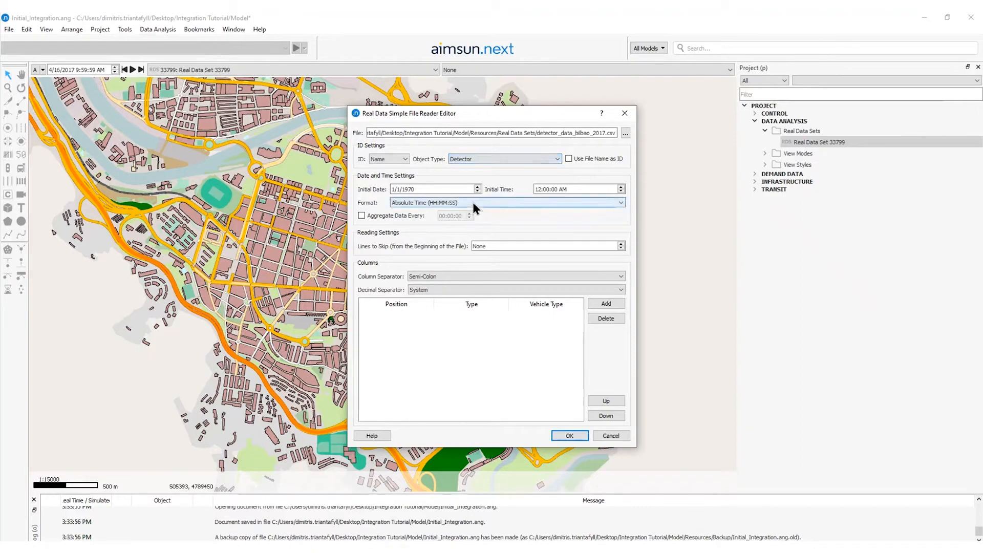
# - Set the initial date to 4/16/2017, the initial time to 6:00:00 AM and the format to Date and Time (ISO Format YYYY-MM-DDTHH:MM:SS)
pyautogui.moveTo(419, 190); pyautogui.dragTo(352, 198)
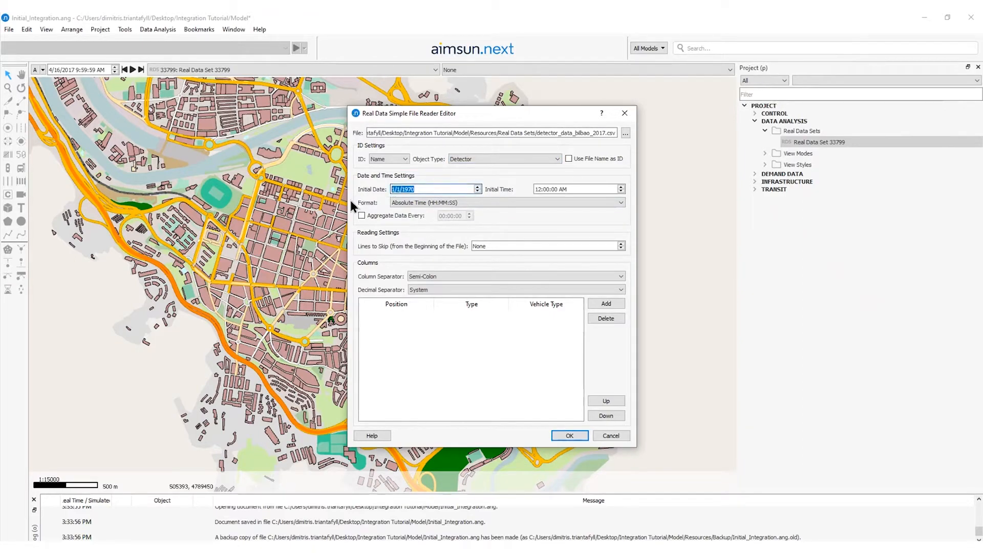
pyautogui.write('4/16/2017')
pyautogui.press('Tab')
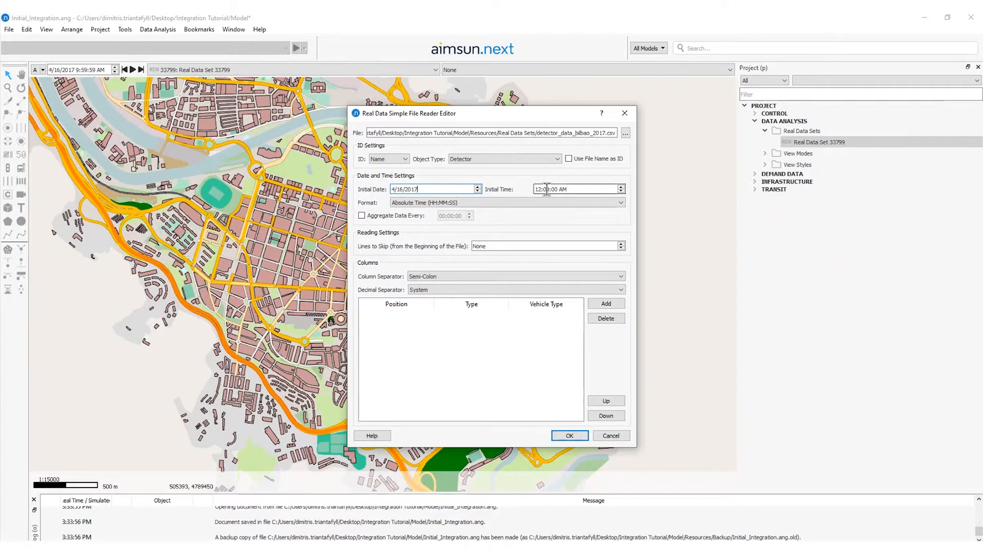
pyautogui.write('06')
pyautogui.click(443, 202)
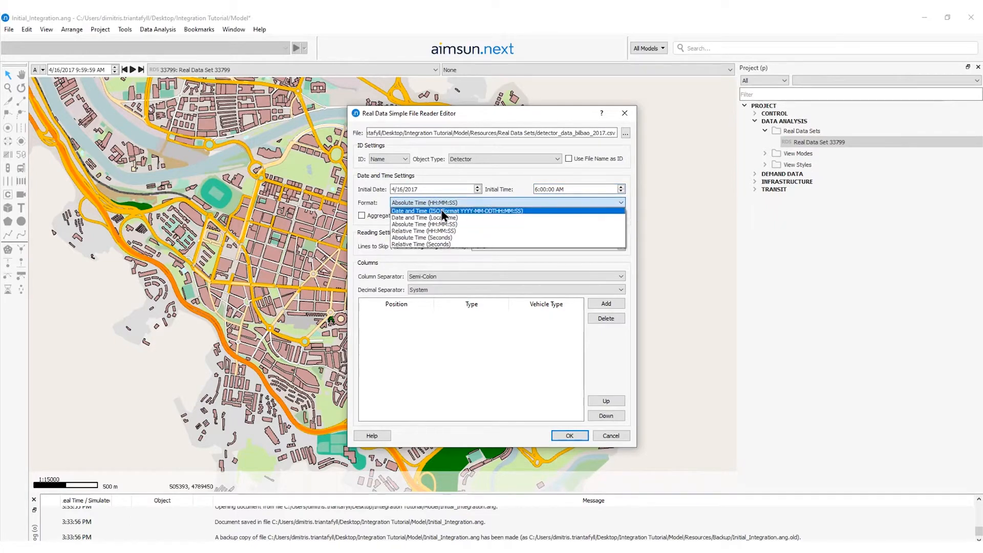
pyautogui.click(441, 211)
# - Check the header line of the CSV file and set the reader to skip 1 line from the beginning of the file
pyautogui.press('Tab')
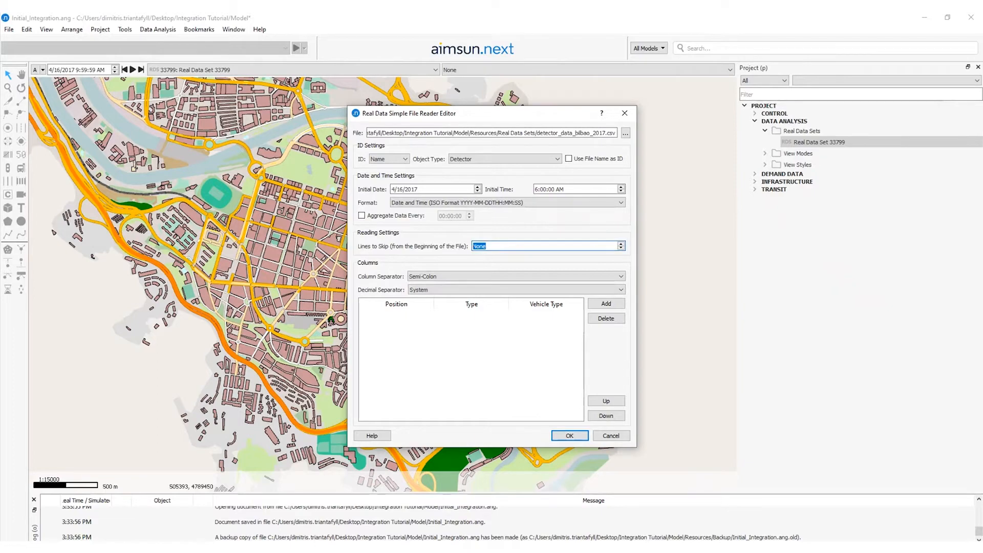
pyautogui.moveTo(785, 173); pyautogui.dragTo(648, 172)
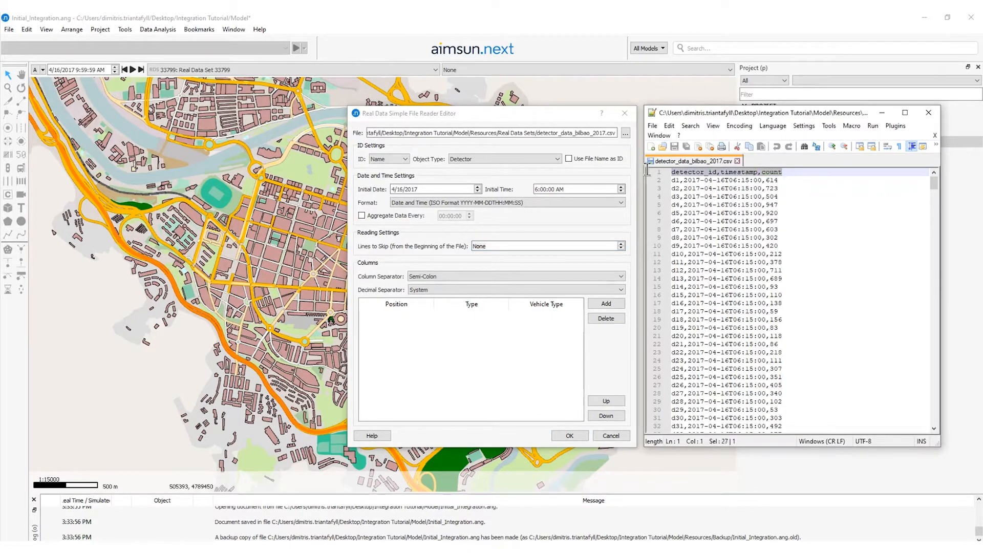
pyautogui.click(451, 249)
pyautogui.write('1')
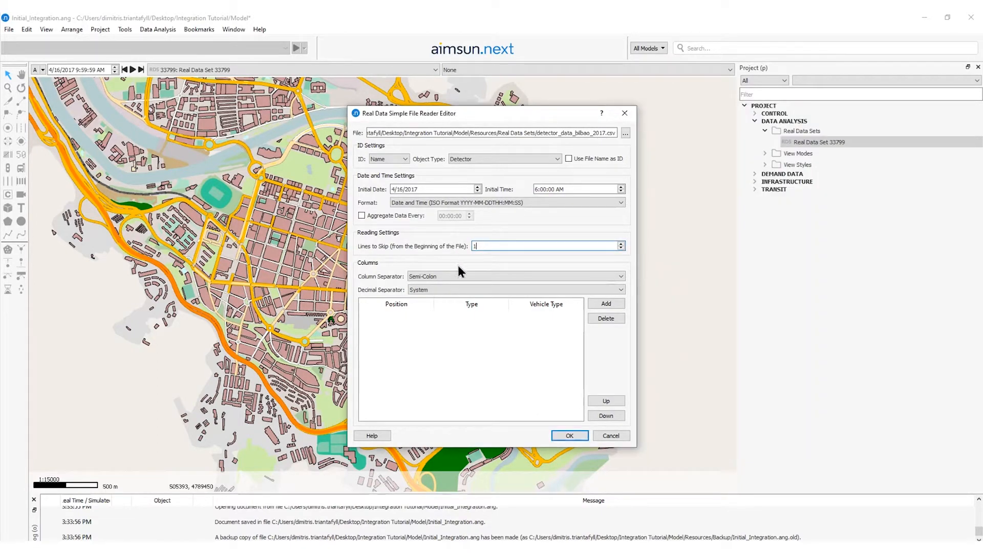
# - Check how the values are delimited in detector_data_bilbao_2017.csv and set the column separator to Comma
pyautogui.click(512, 546)
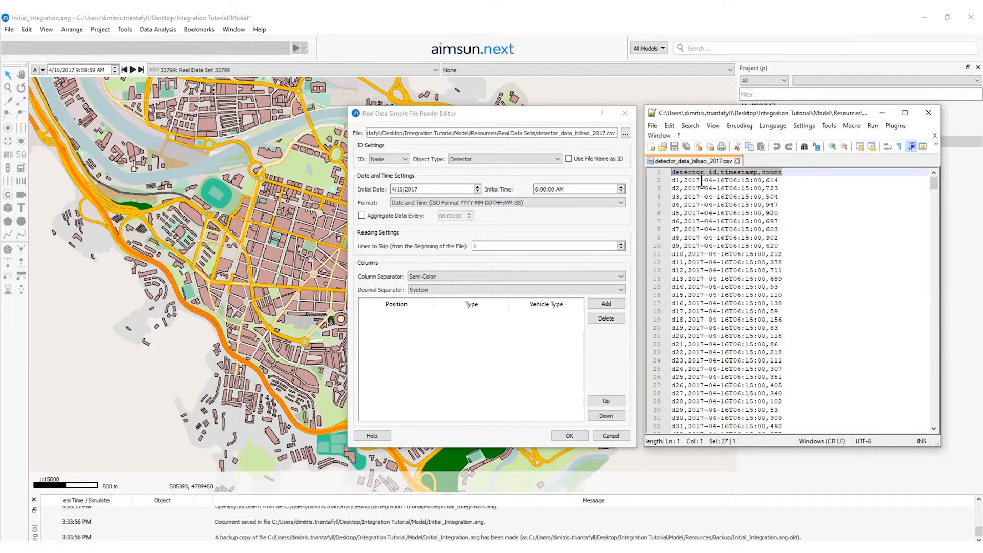
pyautogui.click(465, 276)
pyautogui.click(464, 299)
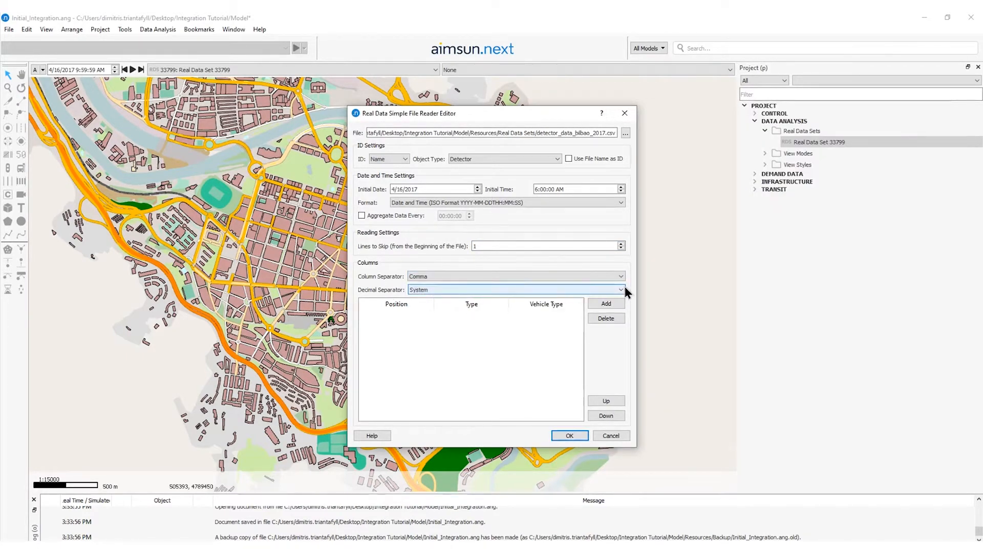
# - Add three columns of types ID, Time and Count to the file reader, and accept the reader and real data set settings
pyautogui.click(606, 303)
pyautogui.click(605, 305)
pyautogui.click(604, 307)
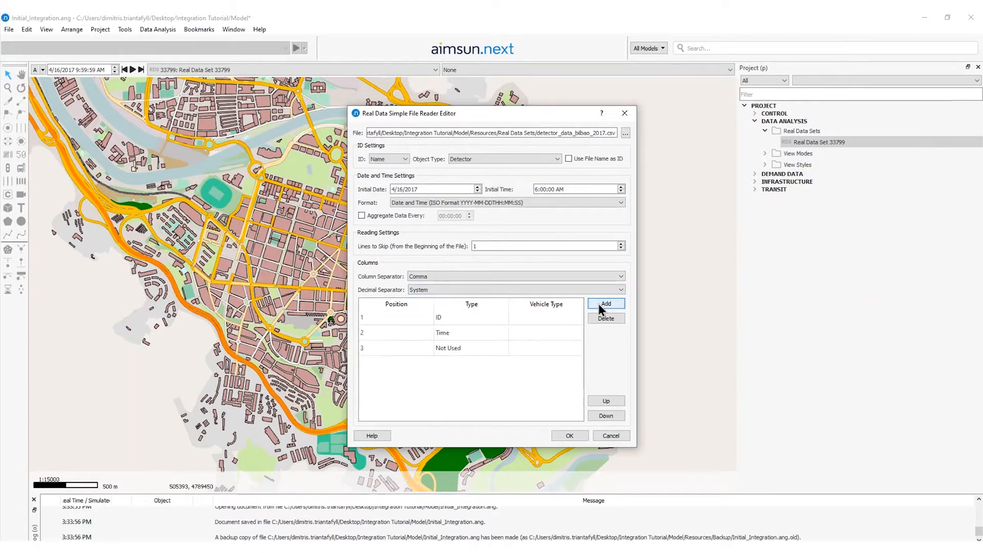
pyautogui.click(451, 319)
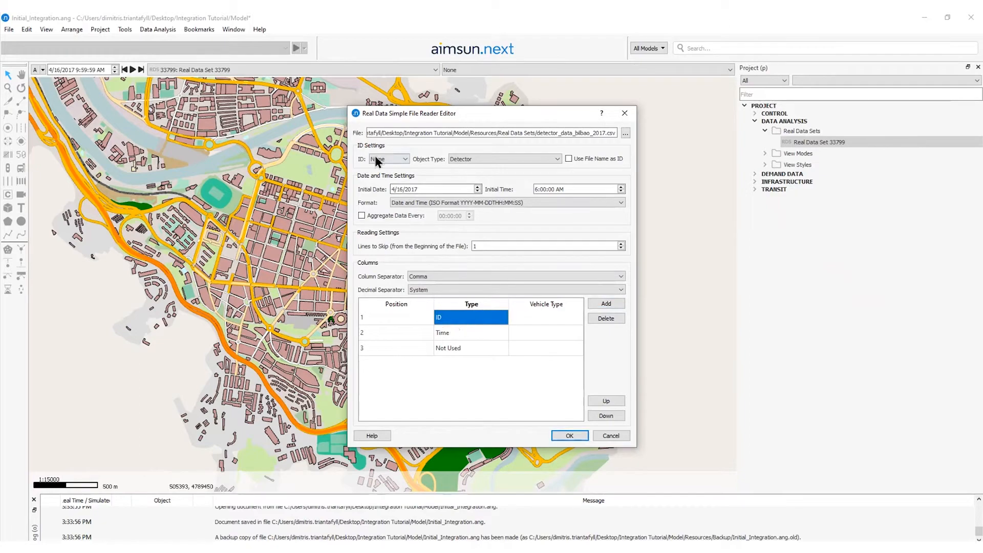
pyautogui.click(451, 333)
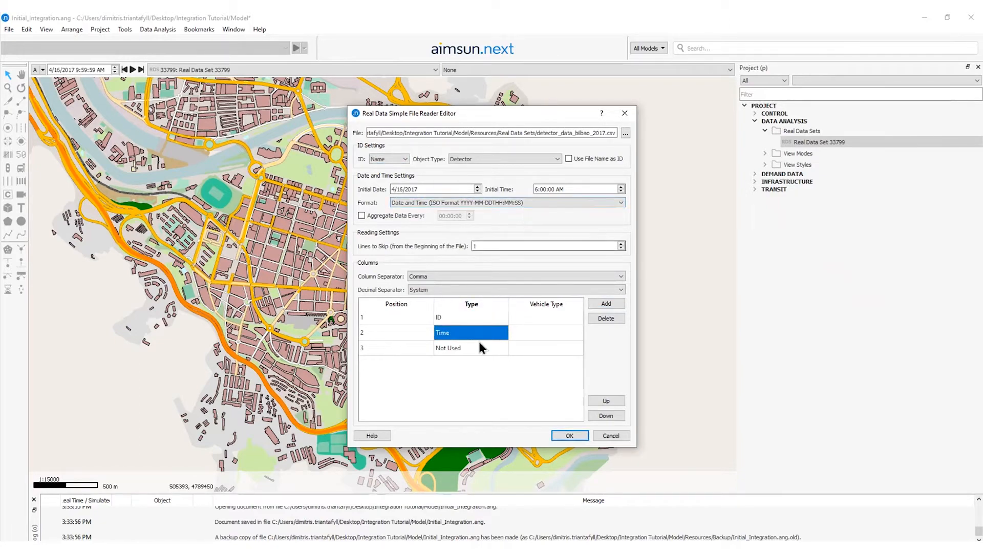
pyautogui.doubleClick(453, 348)
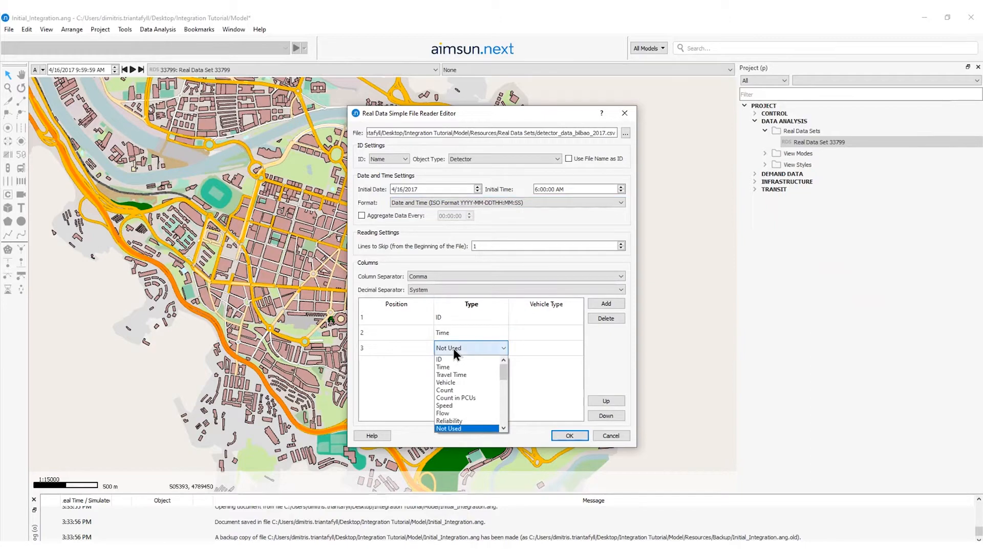
pyautogui.click(451, 391)
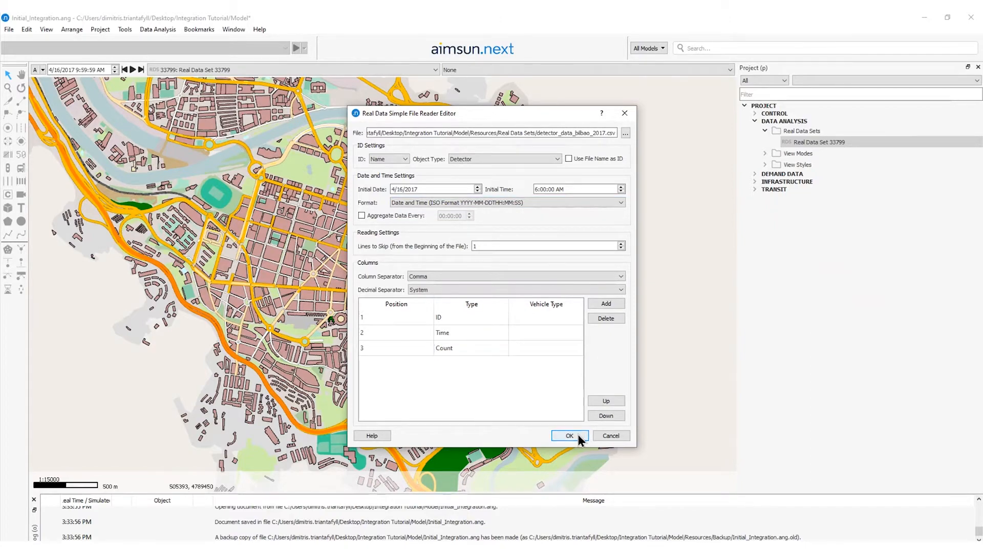
pyautogui.click(579, 437)
pyautogui.click(563, 395)
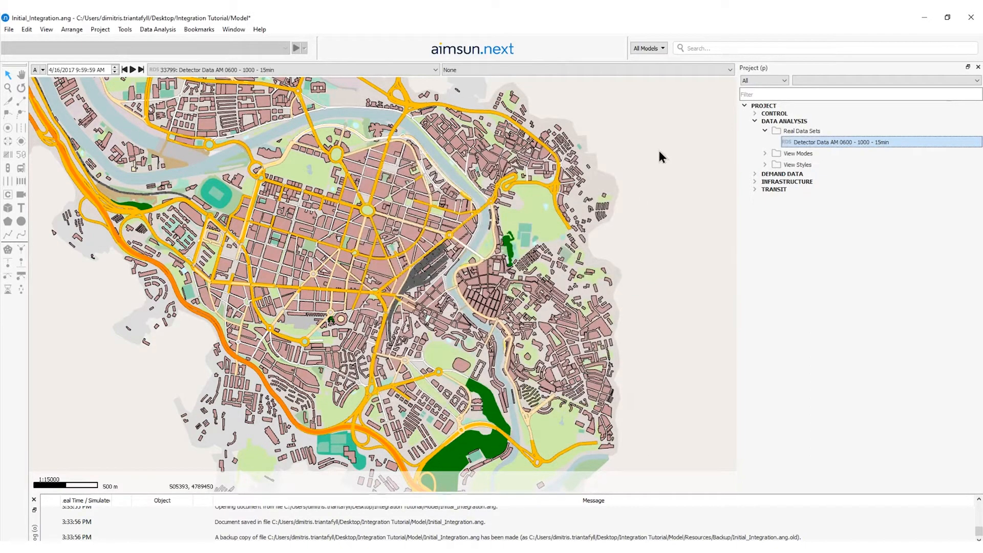
# - Retrieve the Detector Data AM 0600 - 1000 - 15min real data set and review its check results and consistency parameters
pyautogui.rightClick(815, 142)
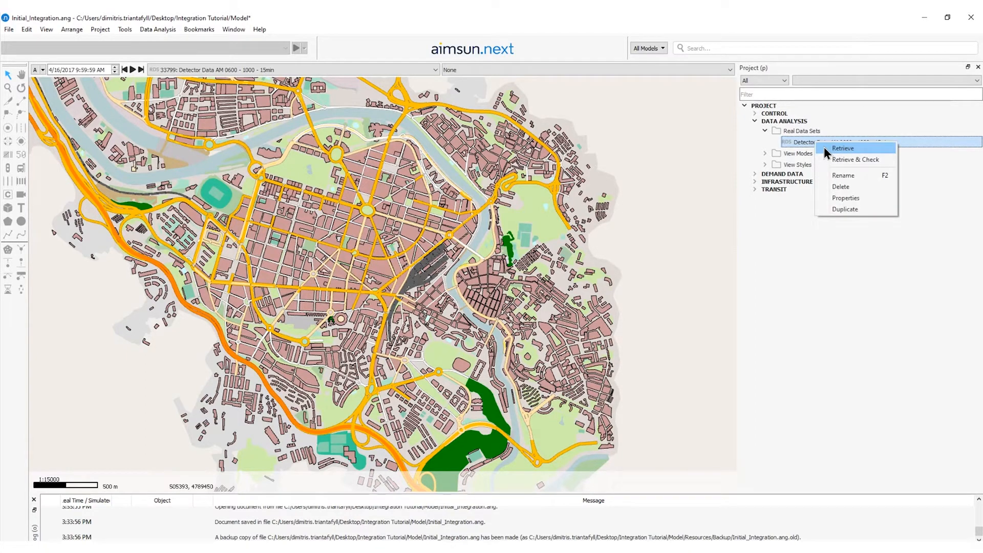
pyautogui.click(824, 147)
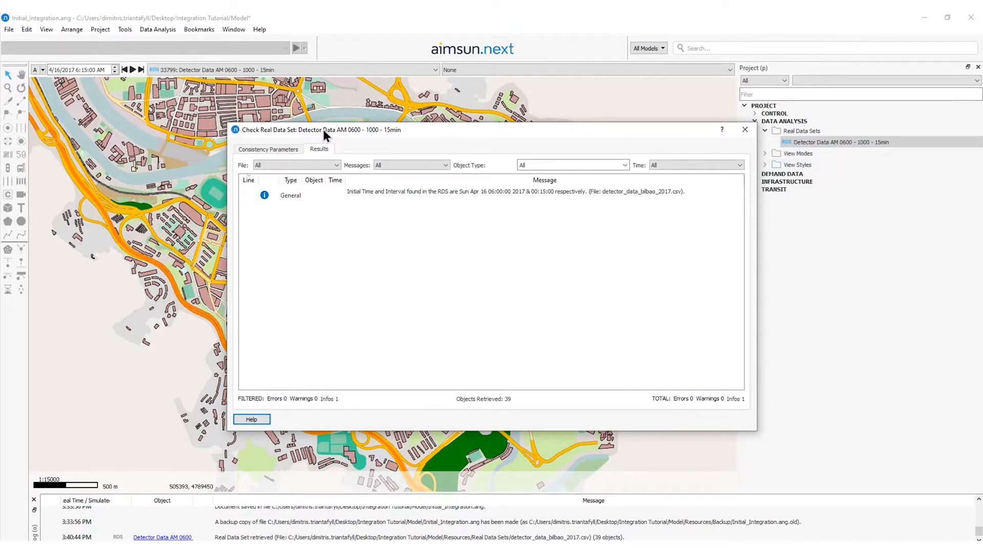
pyautogui.click(291, 148)
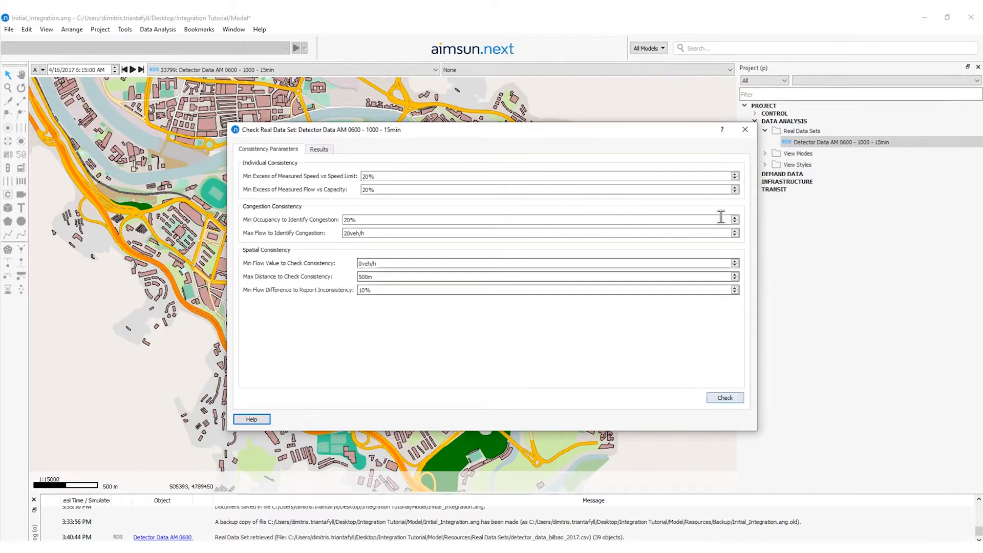
pyautogui.click(746, 128)
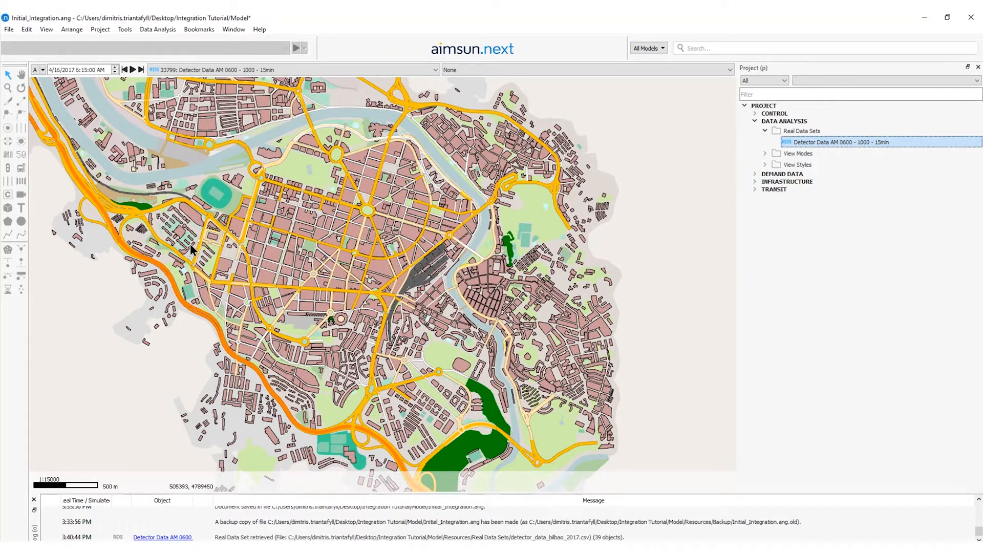
# - Create a new Static Assignment Scenario in the project
pyautogui.click(767, 107)
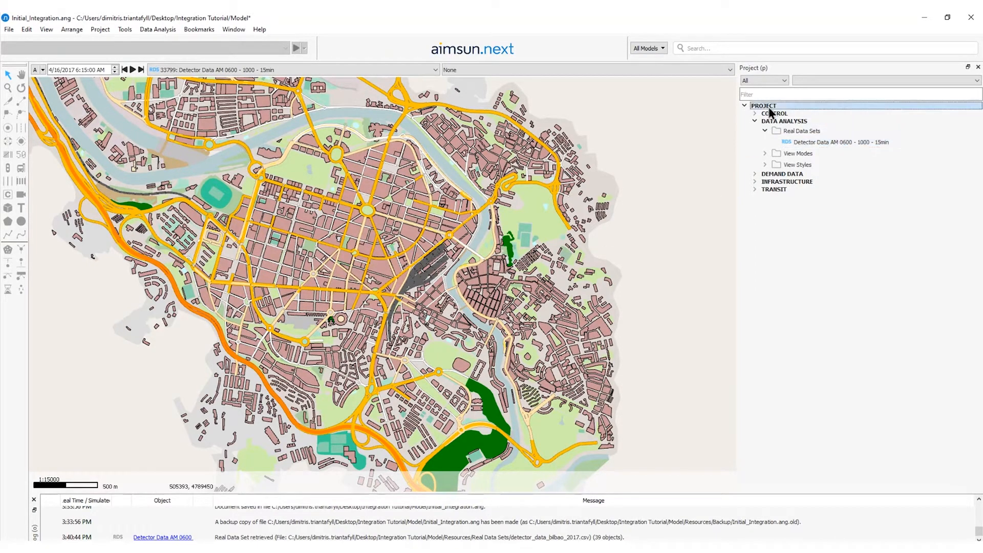
pyautogui.rightClick(769, 107)
pyautogui.moveTo(775, 112)
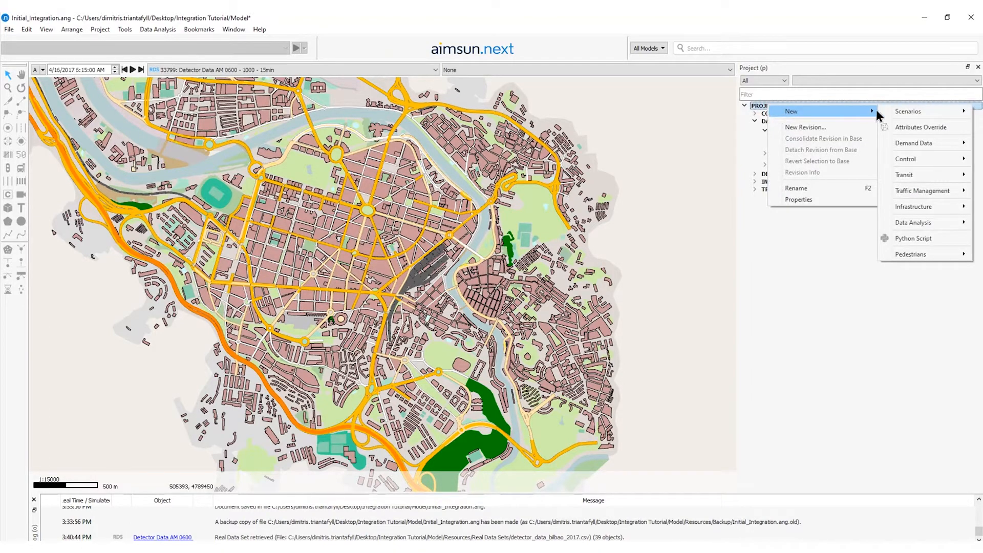
pyautogui.moveTo(887, 110)
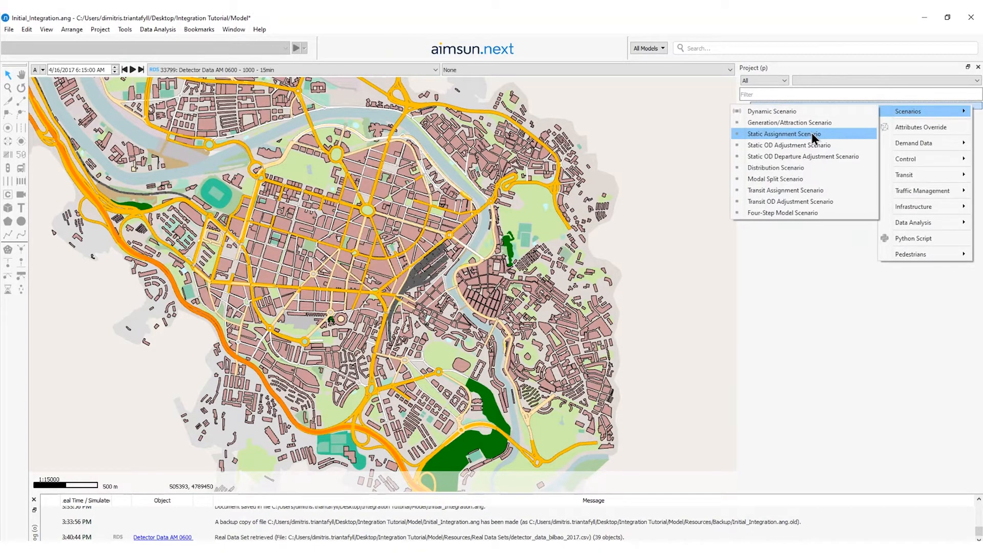
pyautogui.click(813, 134)
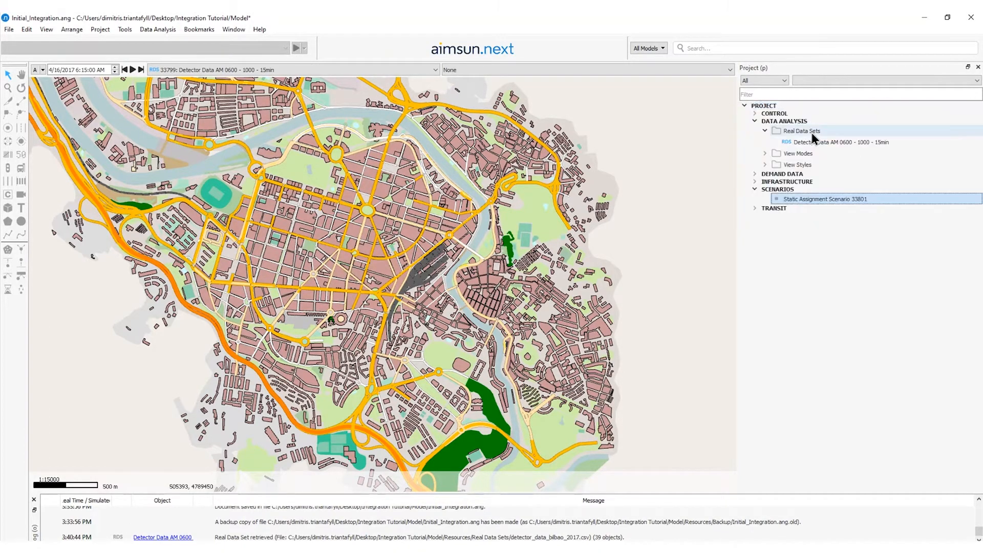
# - Set the static assignment scenario's date to 4/16/2017, its traffic demand to Original Demand AM and its transit plan to PTPlan
pyautogui.doubleClick(807, 199)
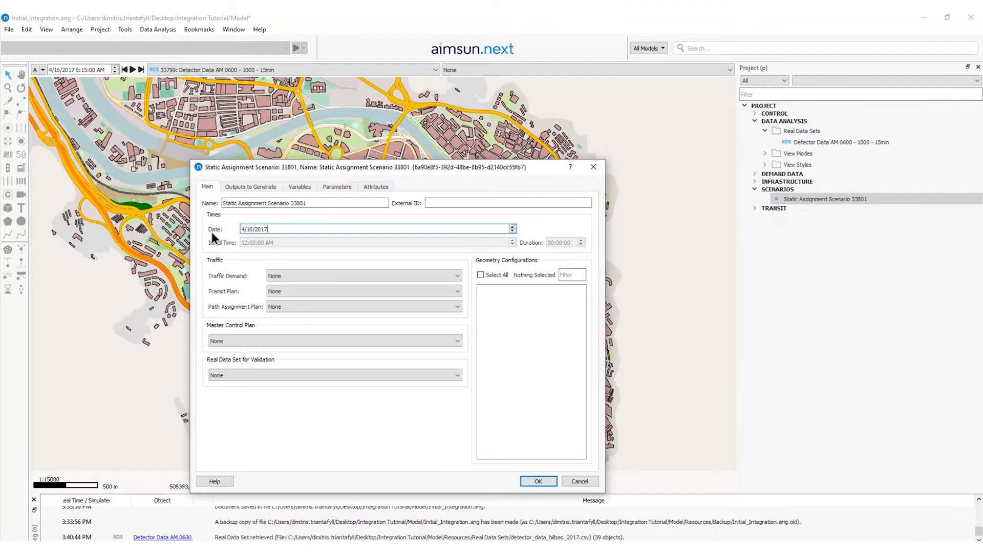
pyautogui.click(304, 276)
pyautogui.click(311, 287)
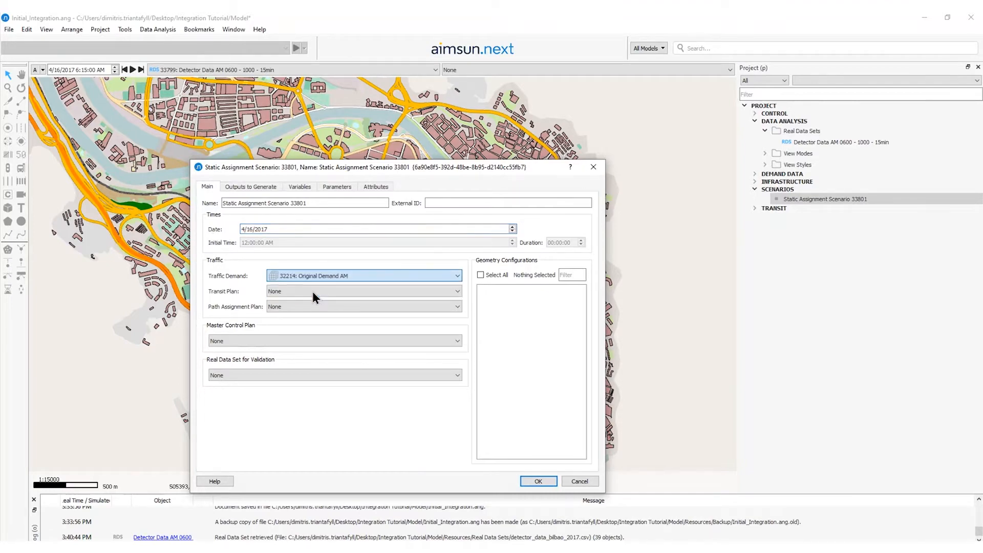
pyautogui.click(311, 288)
pyautogui.click(314, 308)
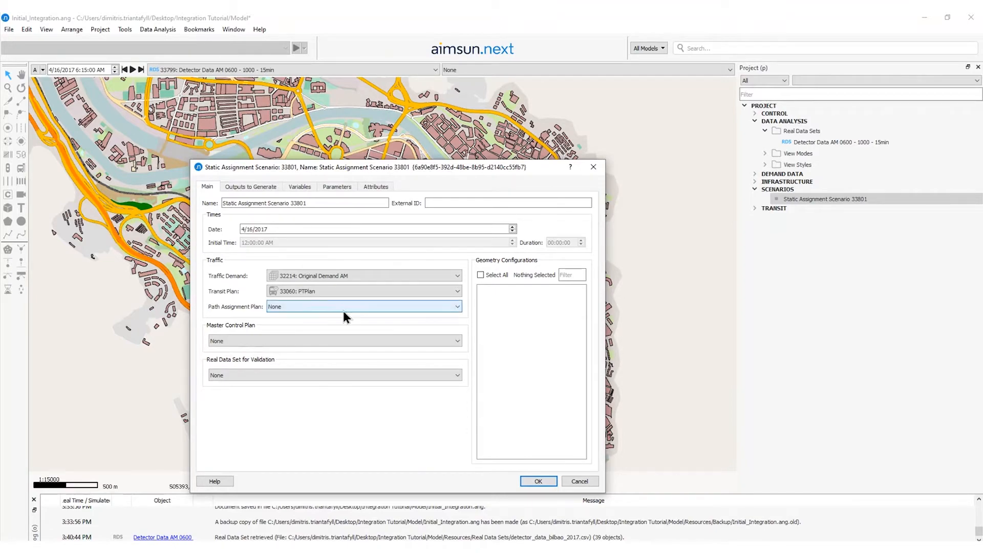
# - Assign master control plan MCP AM and validation data set Detector Data AM 0600 - 1000 - 15min, review the scenario outputs and accept
pyautogui.click(306, 342)
pyautogui.click(297, 356)
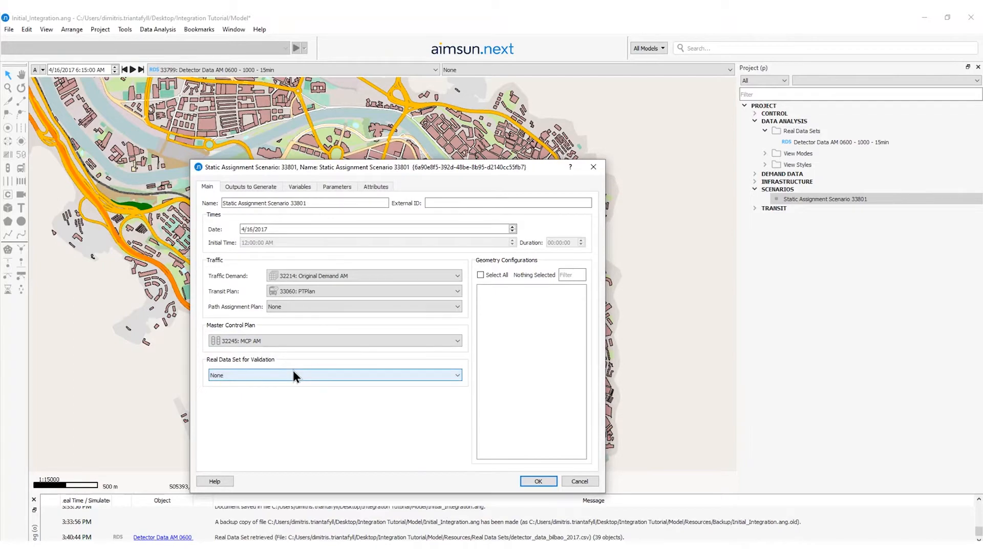
pyautogui.click(294, 376)
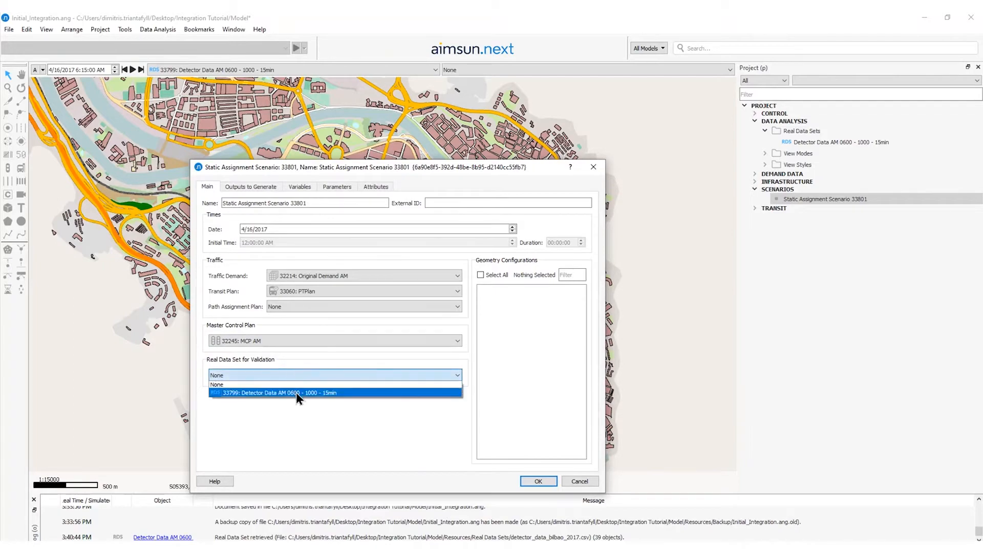
pyautogui.click(299, 392)
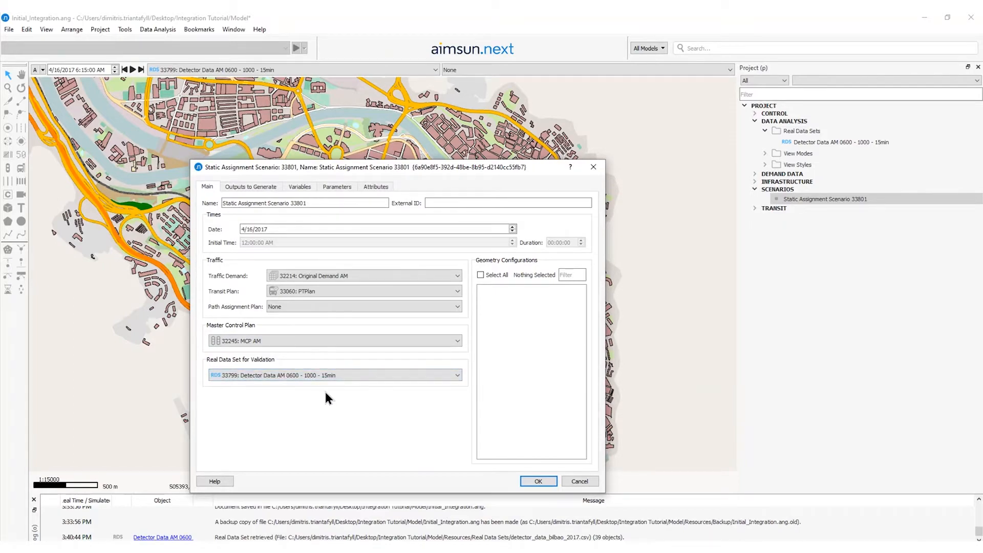
pyautogui.click(248, 187)
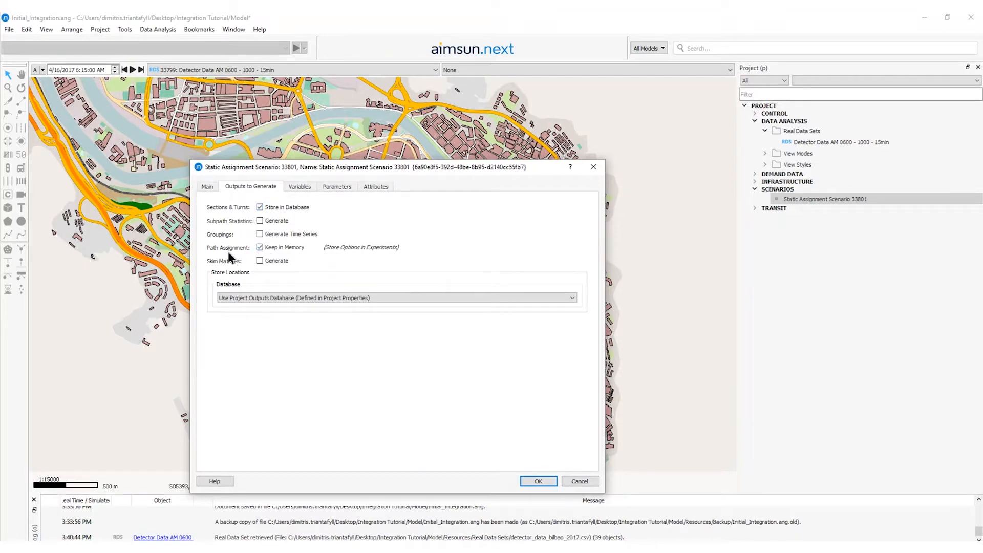
pyautogui.click(545, 482)
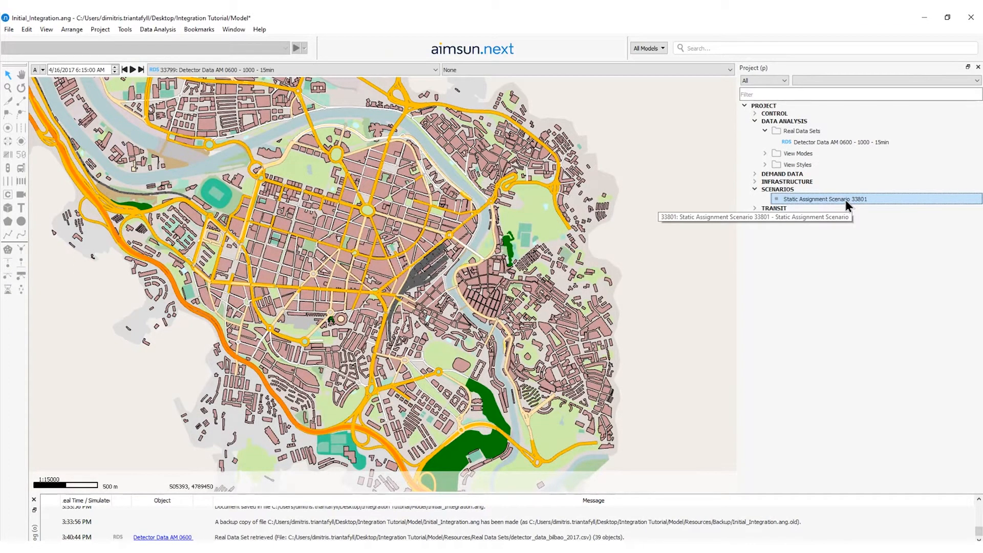
# - Create a new experiment under the static assignment scenario using the Frank and Wolfe Assignment method
pyautogui.rightClick(843, 198)
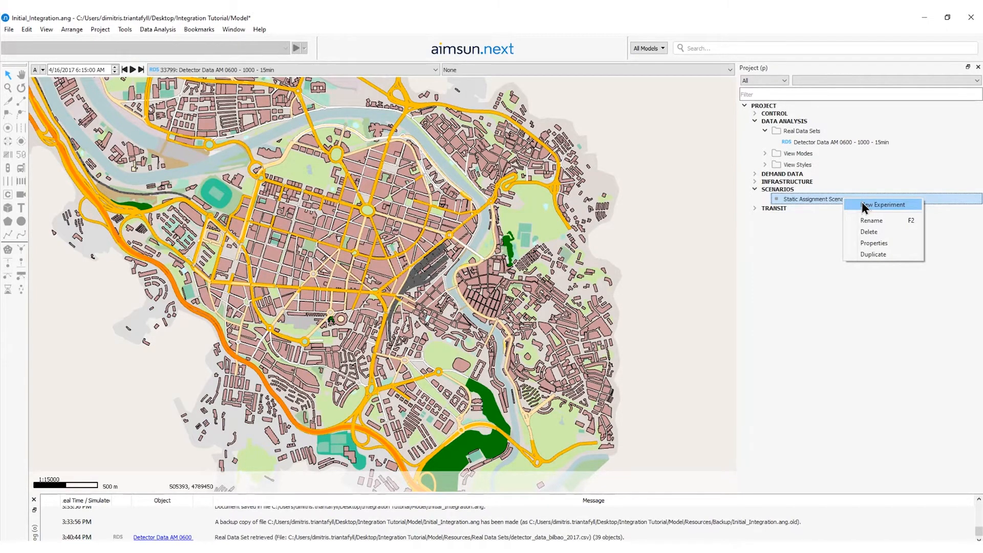
pyautogui.click(863, 204)
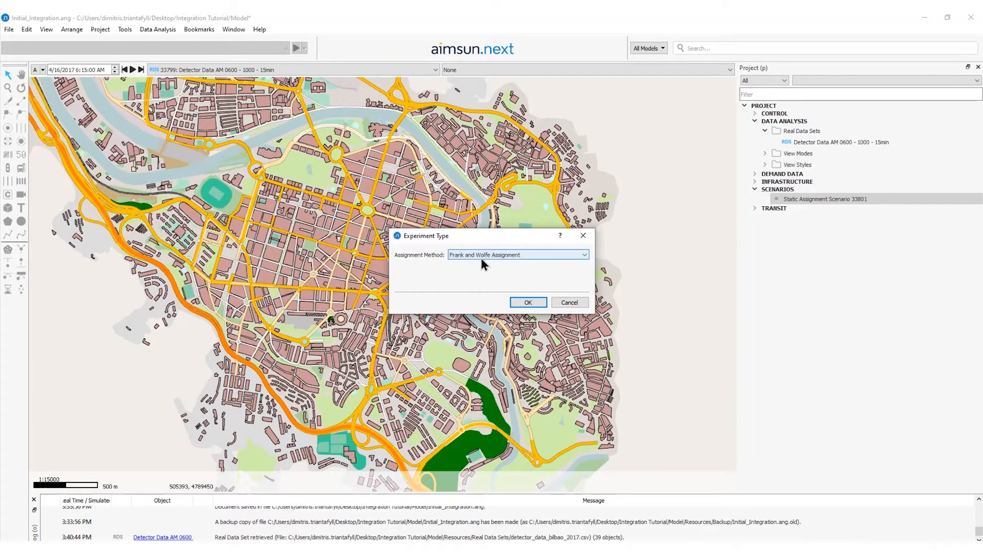
pyautogui.click(528, 303)
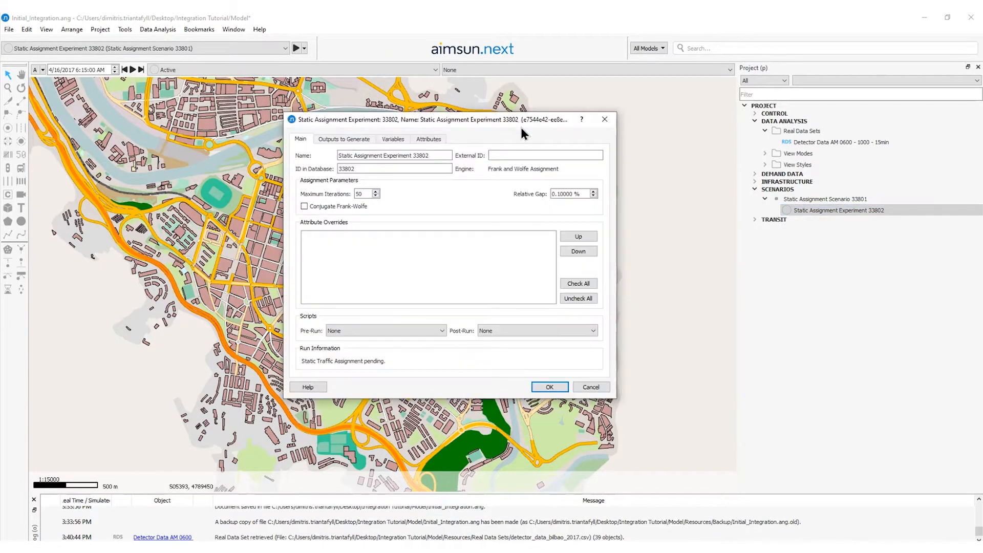
# - Adjust the experiment's assignment parameters: maximum iterations, relative gap and the Conjugate Frank-Wolfe option
pyautogui.doubleClick(363, 194)
pyautogui.doubleClick(565, 194)
pyautogui.write('001')
pyautogui.click(305, 207)
pyautogui.click(549, 388)
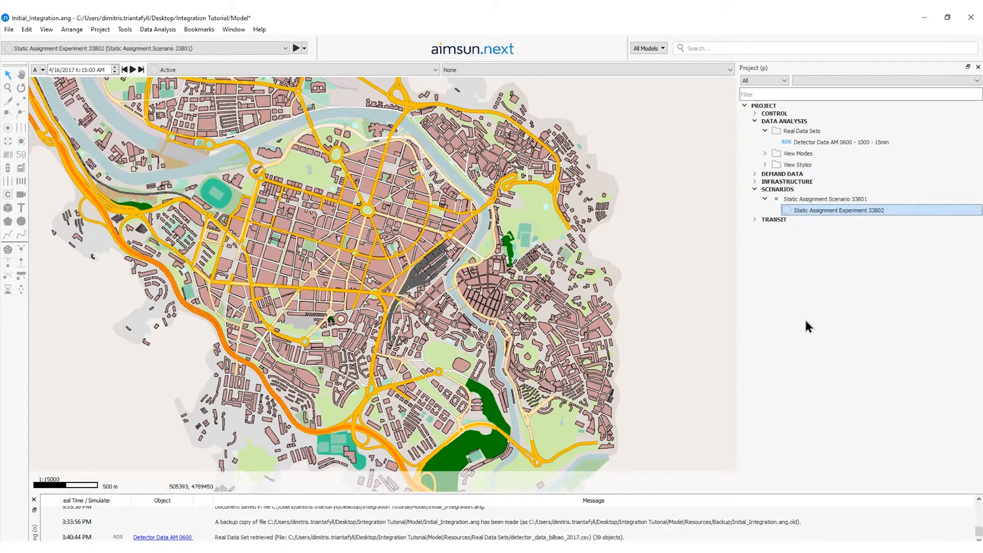
# - Create two new path assignments under Demand Data
pyautogui.rightClick(783, 174)
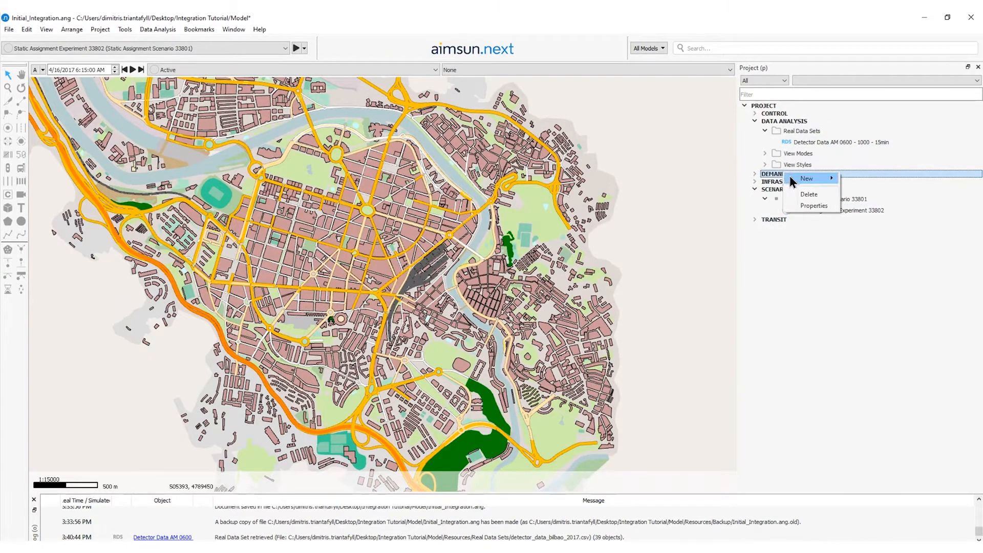
pyautogui.moveTo(799, 178)
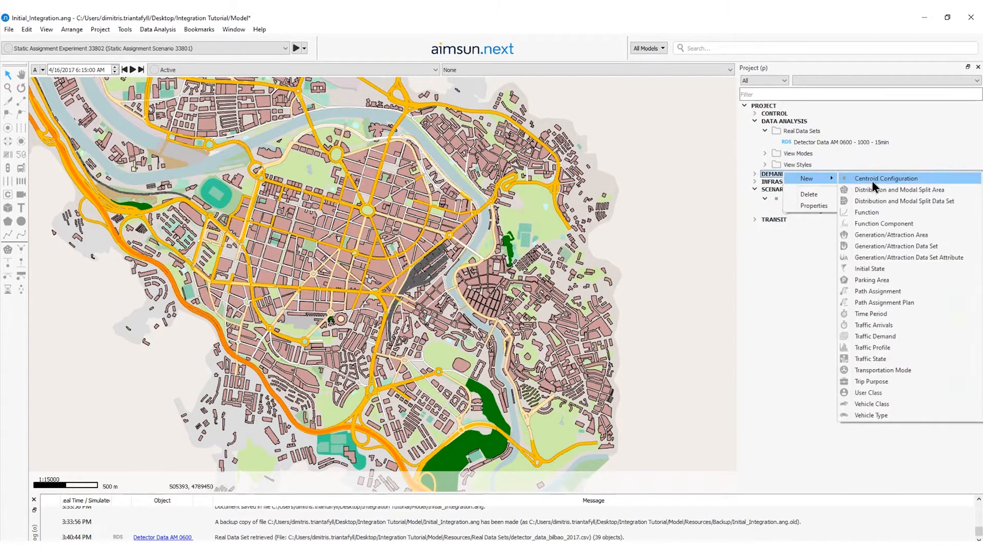
pyautogui.click(881, 292)
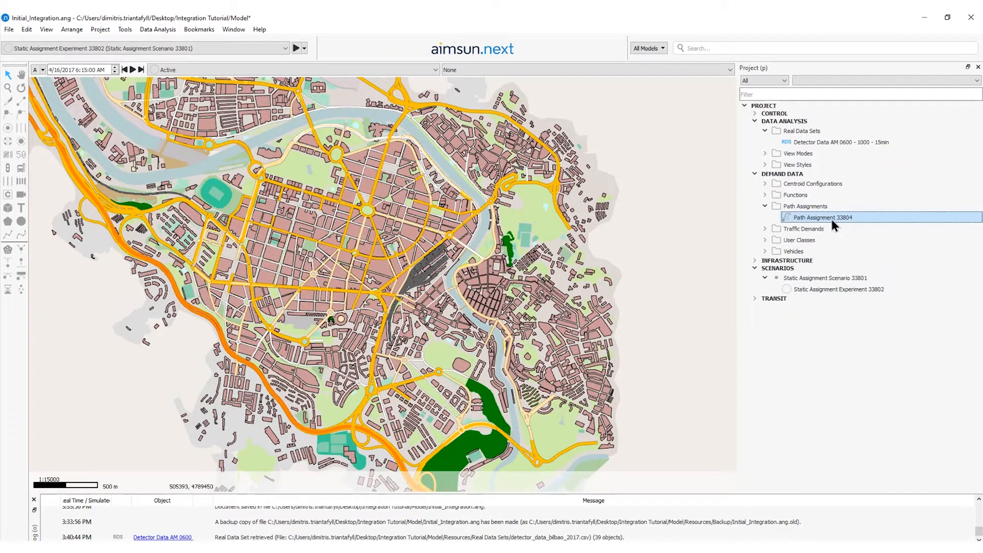
pyautogui.click(816, 205)
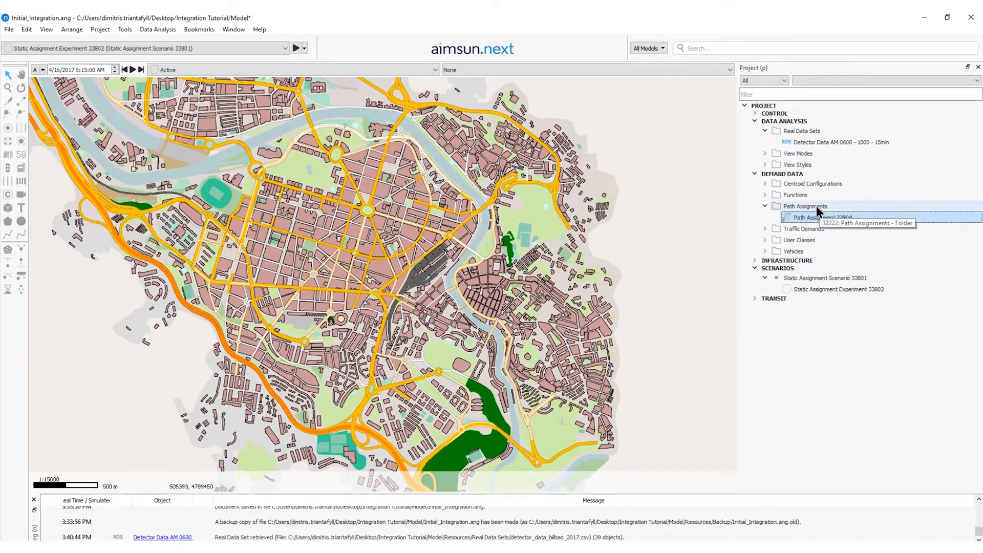
pyautogui.rightClick(810, 206)
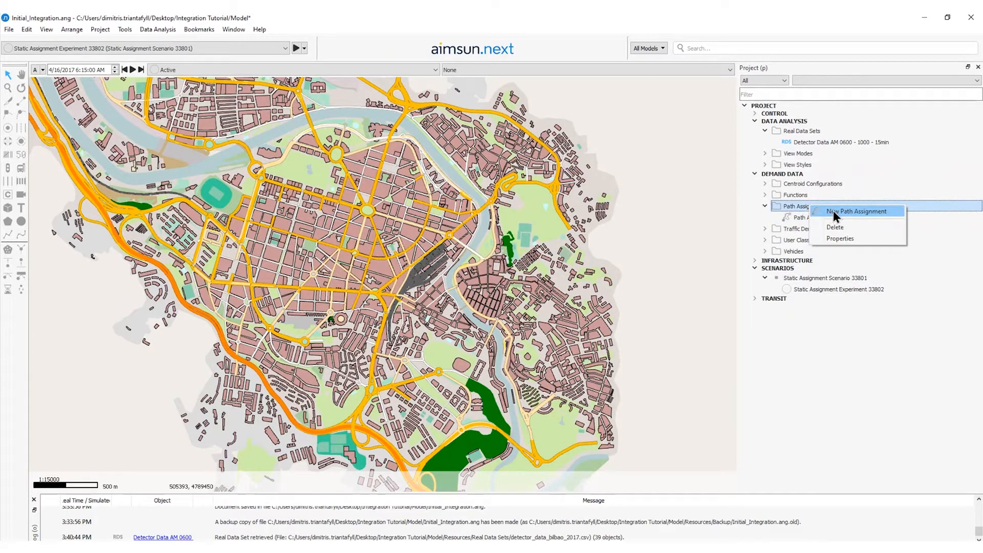
pyautogui.click(834, 211)
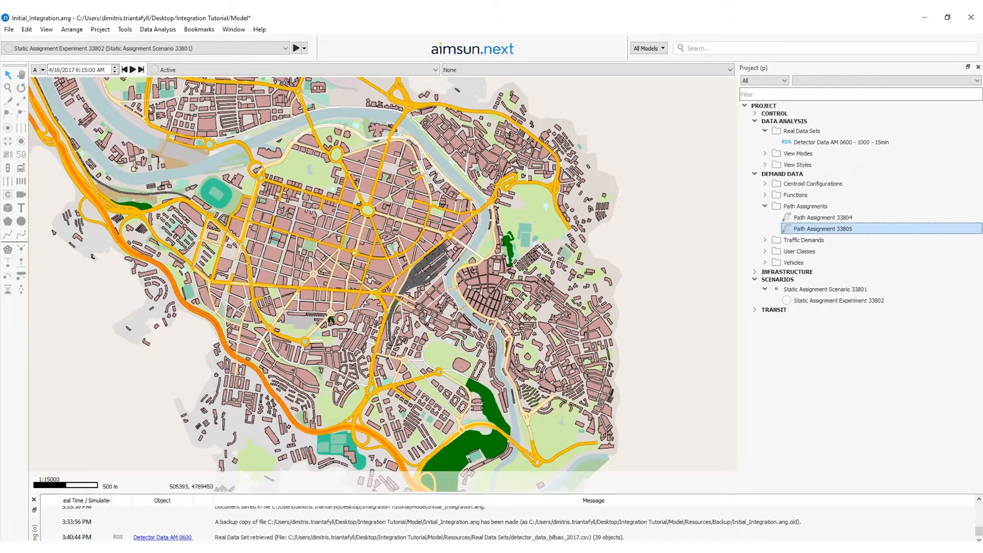
# - Rename Path Assignment 33804 as "Path Assignment static all" and set its file name to PathAssignment_all.apa
pyautogui.doubleClick(823, 218)
pyautogui.moveTo(263, 214); pyautogui.dragTo(195, 214)
pyautogui.write('Path Assignment static all')
pyautogui.moveTo(394, 227); pyautogui.dragTo(378, 227)
pyautogui.write('all')
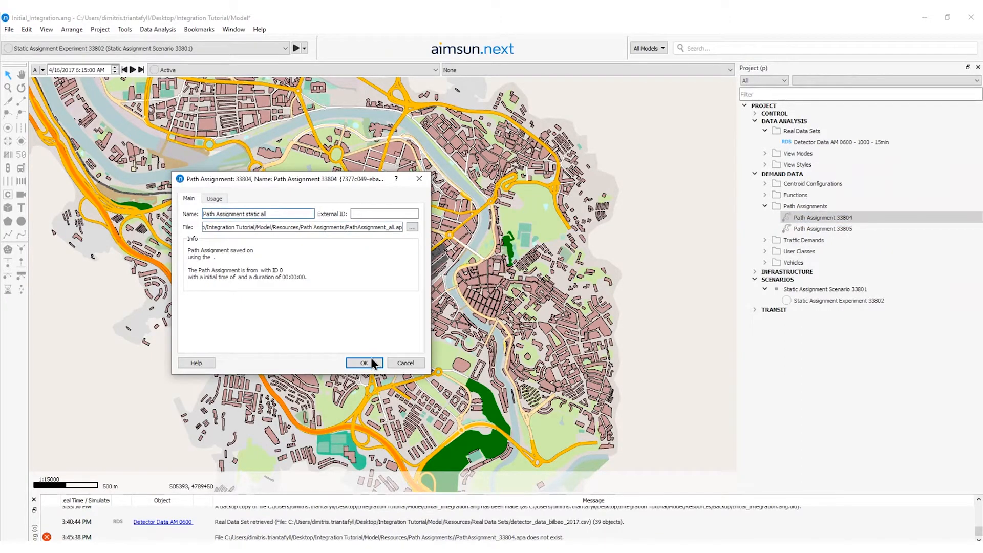
pyautogui.click(365, 363)
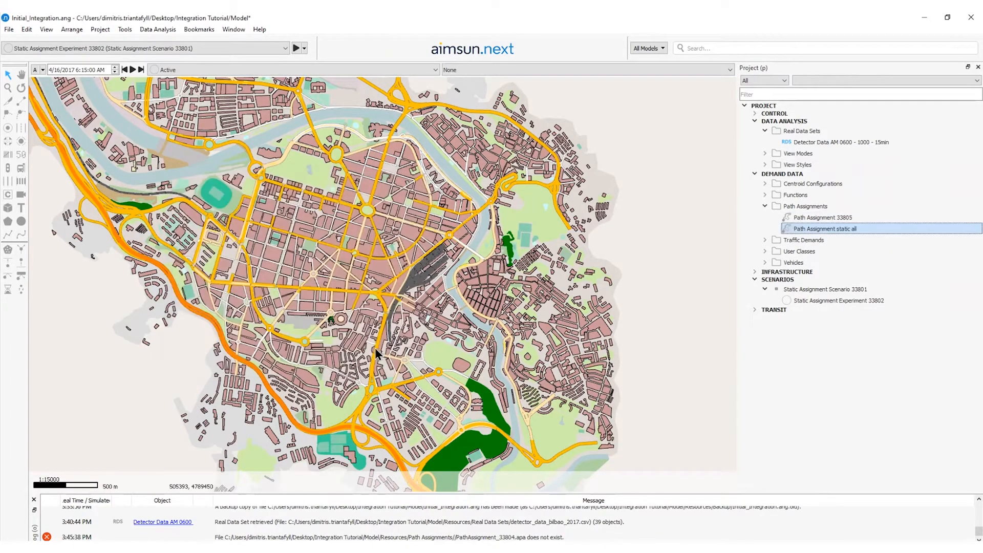
# - Rename Path Assignment 33805 as "Path Assignment static 3 most used" and put that name in place of the number in its file name
pyautogui.doubleClick(823, 218)
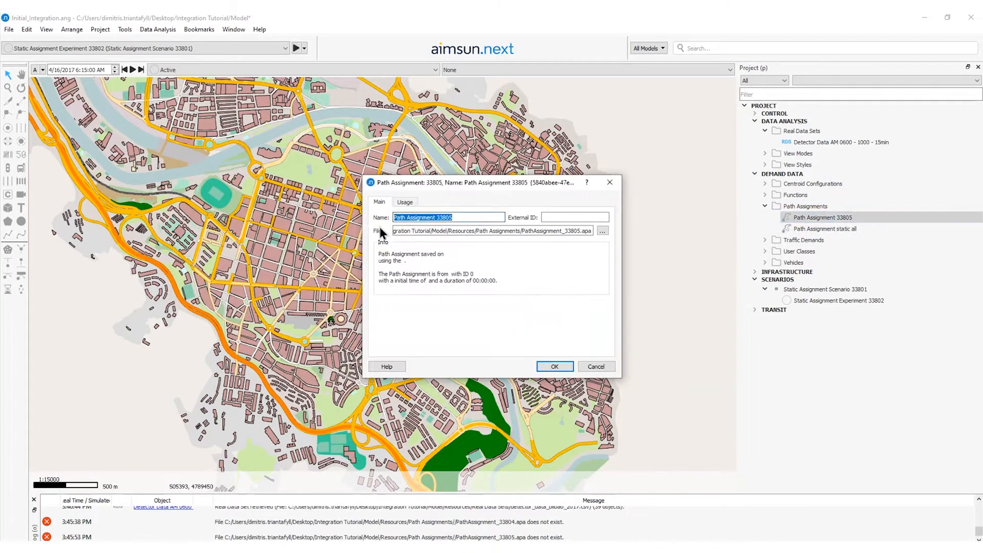
pyautogui.write('Path Assignment static 3 most used')
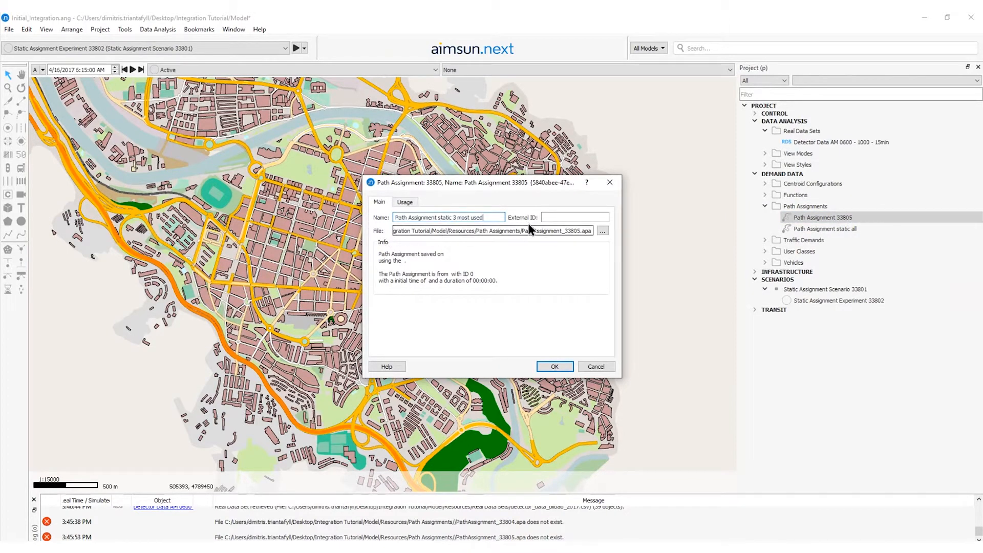
pyautogui.moveTo(565, 231); pyautogui.dragTo(581, 234)
pyautogui.write('Path Assignment static 3 most used')
# - Replace the spaces around "static 3 most used" in the path assignment's file name with underscores and accept the changes
pyautogui.press('Left')
pyautogui.press('Left')
pyautogui.press('Left')
pyautogui.press('Left')
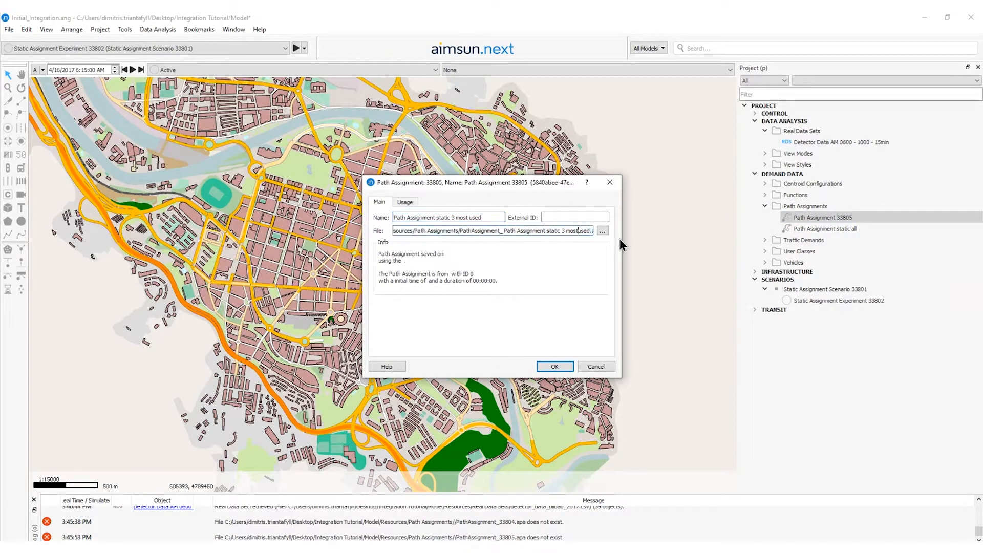
pyautogui.press('BackSpace')
pyautogui.write('_')
pyautogui.press('Left')
pyautogui.press('Left')
pyautogui.press('Left')
pyautogui.press('Left')
pyautogui.press('Left')
pyautogui.press('BackSpace')
pyautogui.write('_')
pyautogui.press('Left')
pyautogui.press('Left')
pyautogui.press('BackSpace')
pyautogui.press('BackSpace')
pyautogui.press('BackSpace')
pyautogui.press('BackSpace')
pyautogui.press('BackSpace')
pyautogui.press('BackSpace')
pyautogui.press('BackSpace')
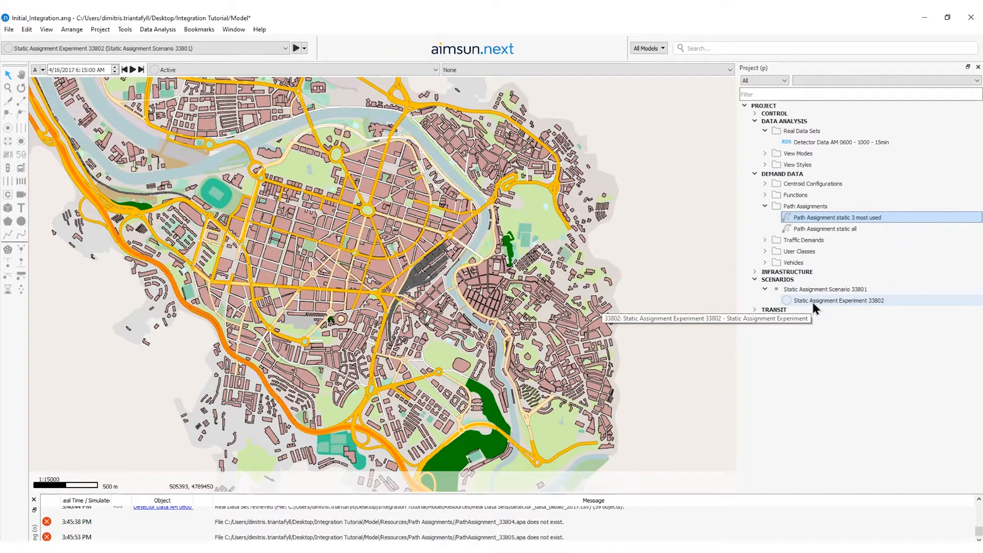
# - Enable storing the path assignment in the static assignment experiment's outputs and assign Path Assignment static all
pyautogui.doubleClick(812, 302)
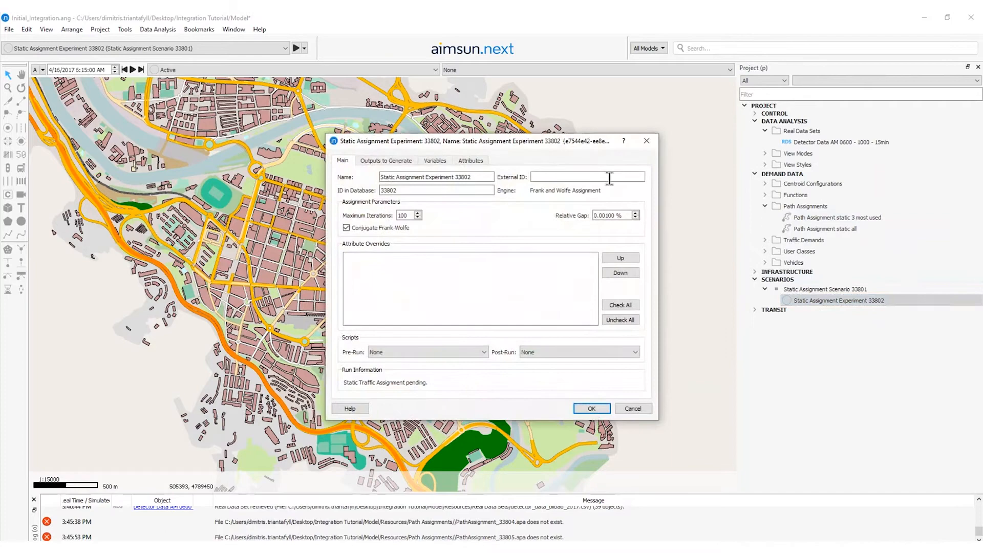
pyautogui.click(392, 161)
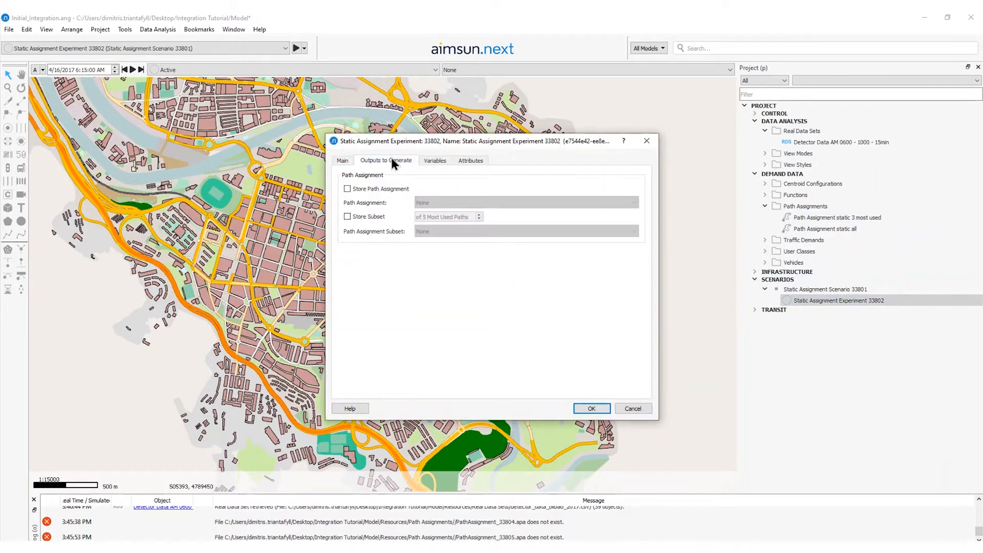
pyautogui.click(366, 189)
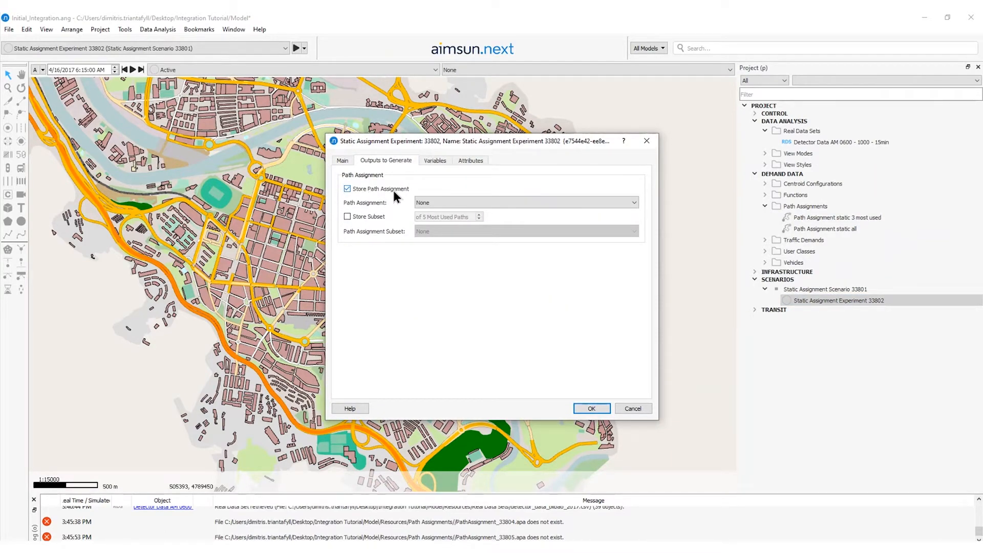
pyautogui.click(453, 204)
pyautogui.click(459, 231)
# - Enable storing a subset of the most used paths, assign Path Assignment static 3 most used, and accept the experiment settings
pyautogui.click(363, 216)
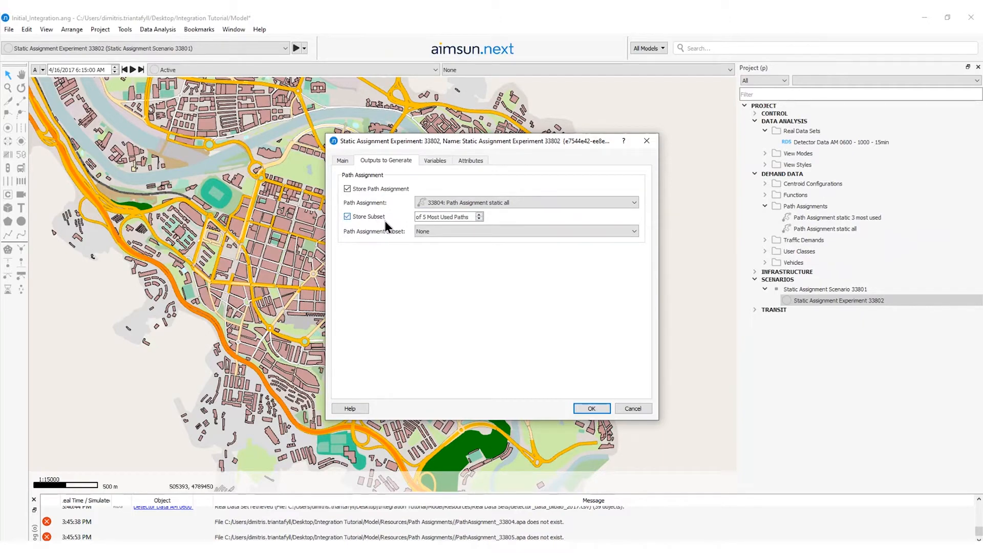
pyautogui.click(446, 230)
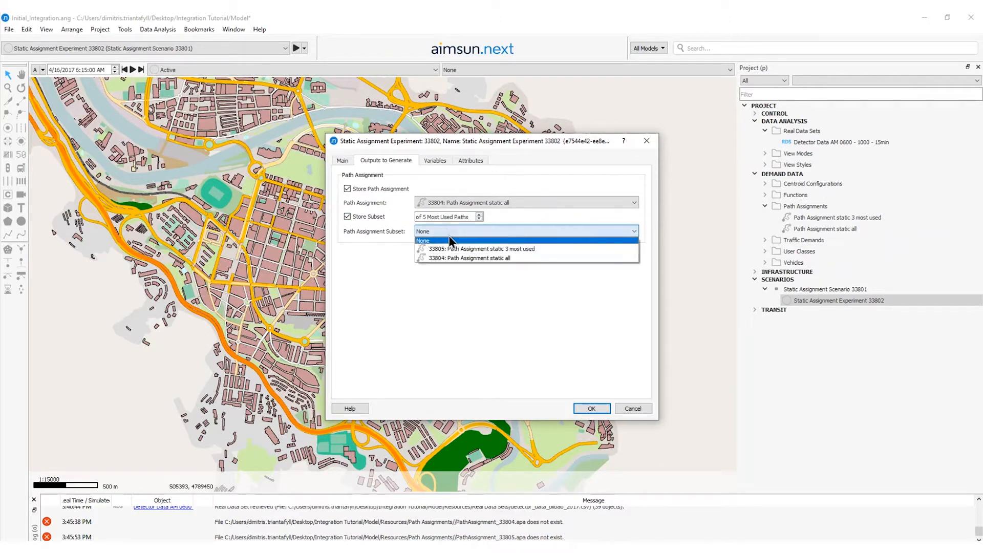
pyautogui.click(462, 250)
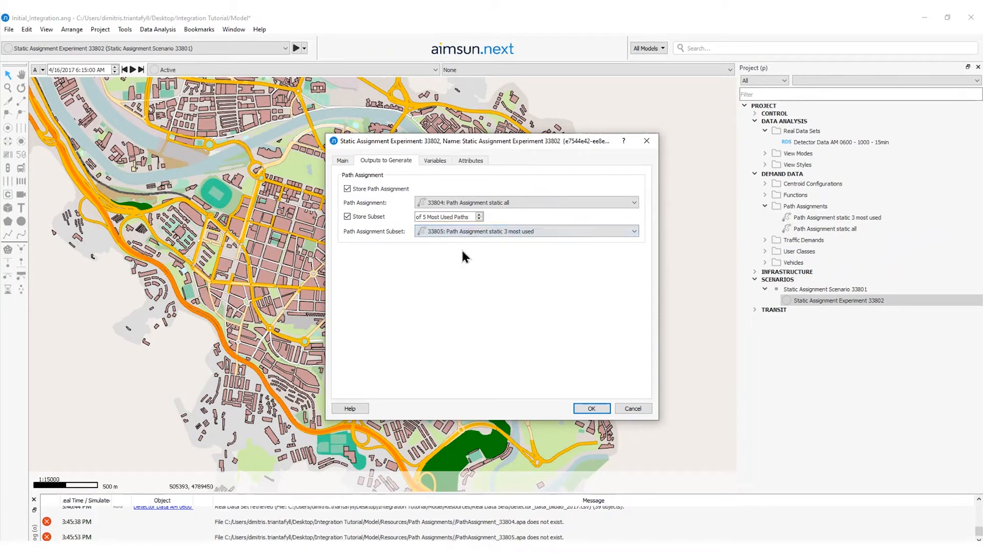
pyautogui.click(592, 408)
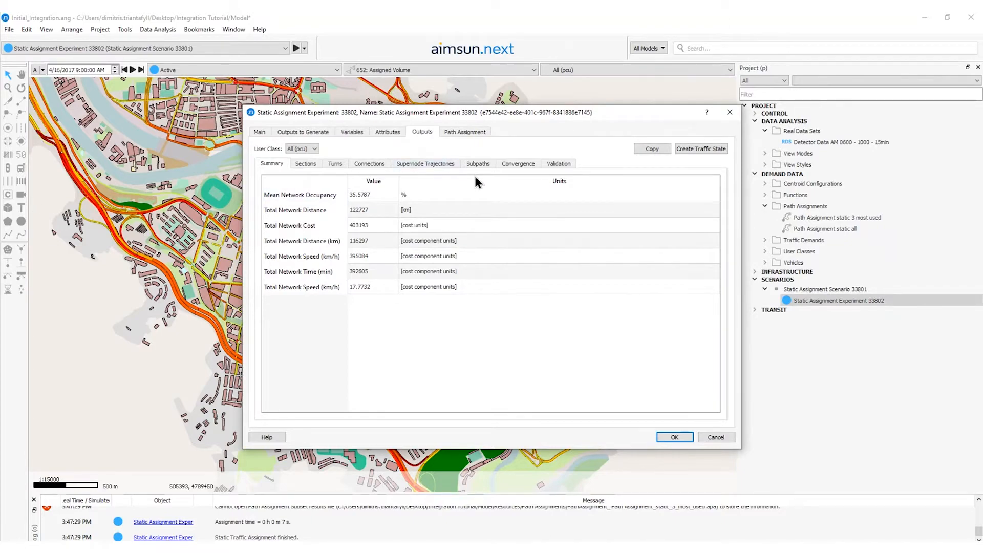
# - Review the completed experiment's section outputs, sorting them by different columns, as well as its turn and connection outputs
pyautogui.press('Return')
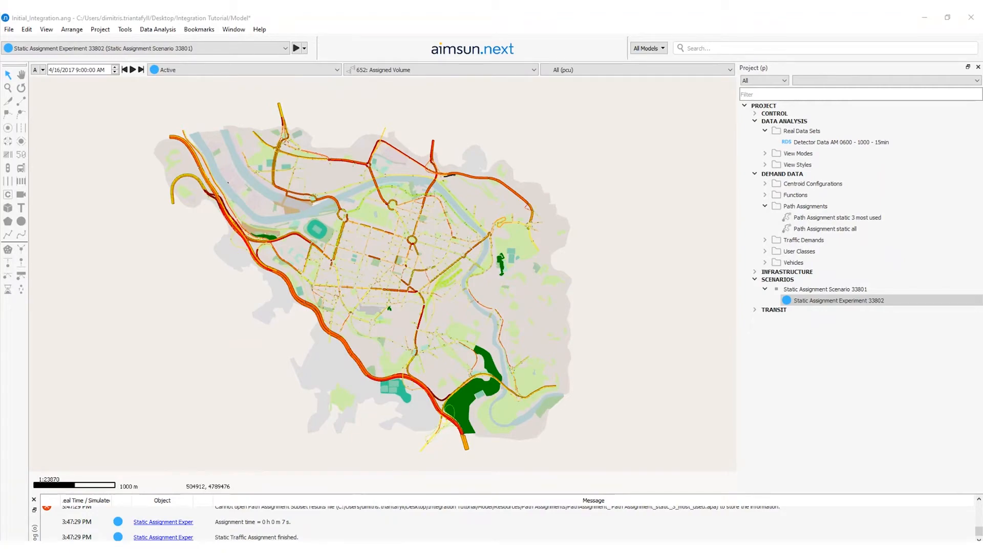
pyautogui.moveTo(248, 172); pyautogui.dragTo(496, 133)
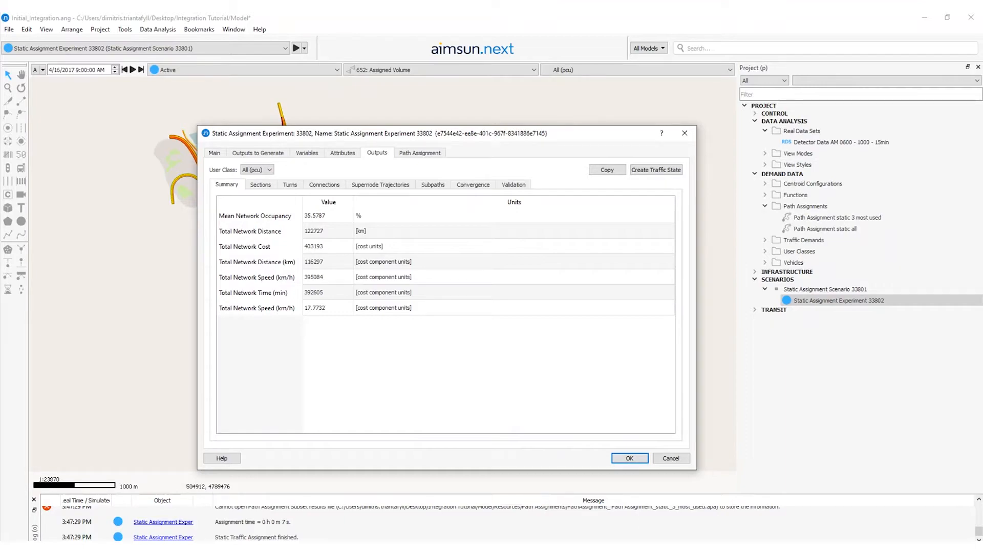
pyautogui.click(262, 185)
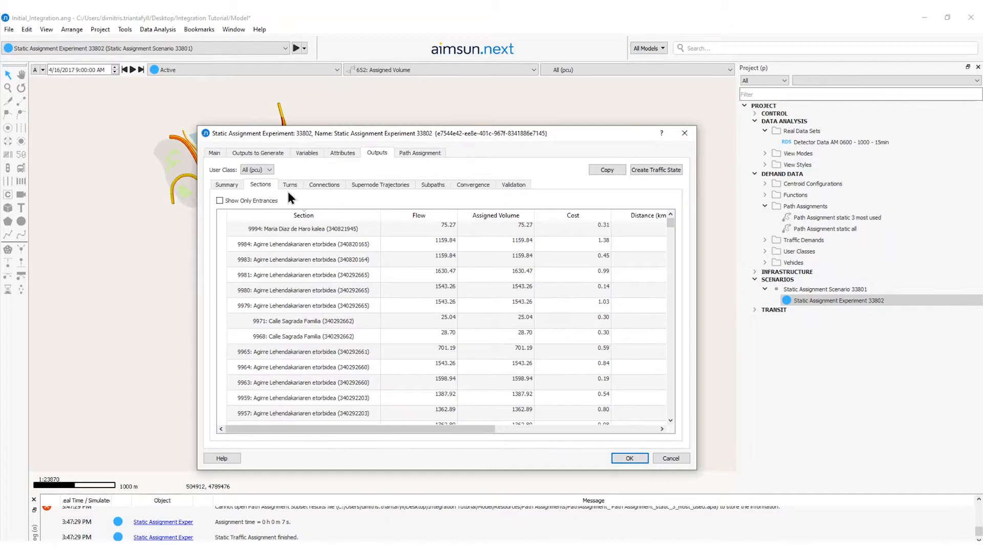
pyautogui.click(420, 214)
pyautogui.click(421, 213)
pyautogui.click(563, 214)
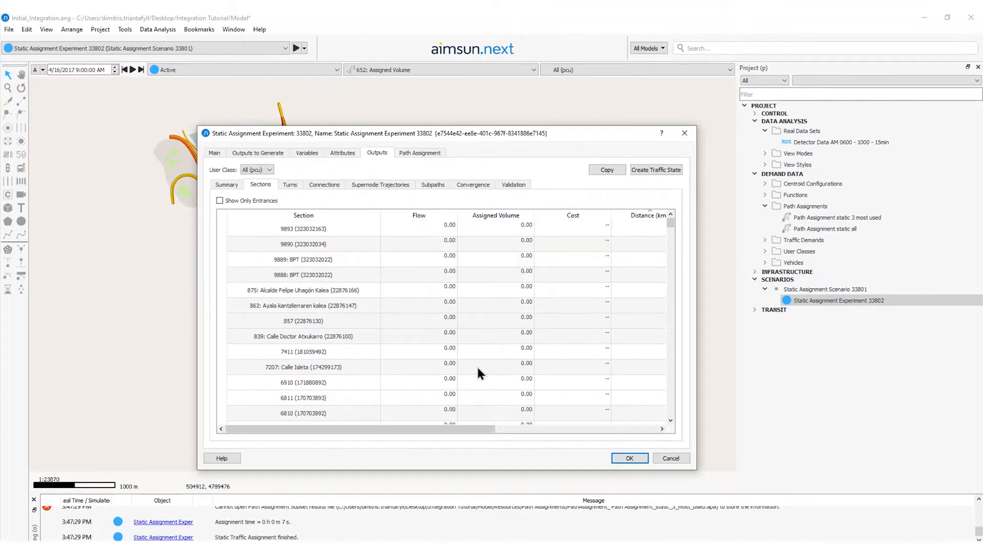
pyautogui.moveTo(453, 431); pyautogui.dragTo(561, 431)
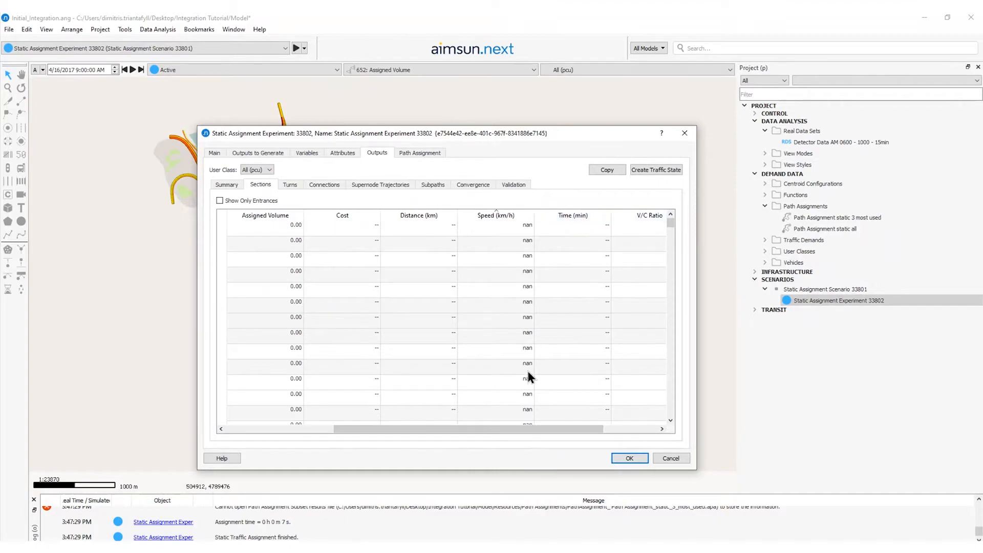
pyautogui.moveTo(518, 431); pyautogui.dragTo(604, 423)
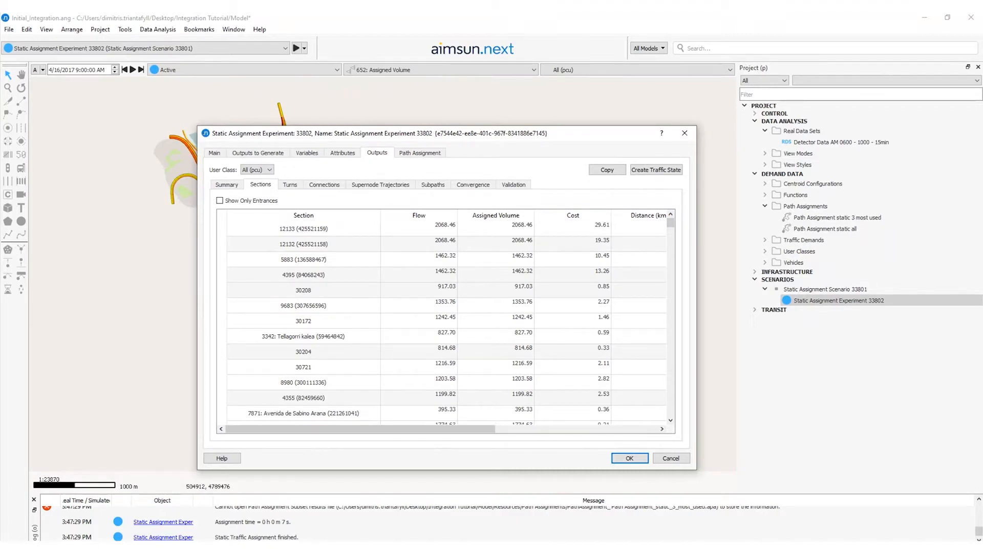
pyautogui.moveTo(197, 297)
pyautogui.mouseDown()
pyautogui.moveTo(0, 297)
pyautogui.moveTo(188, 297)
pyautogui.mouseUp()
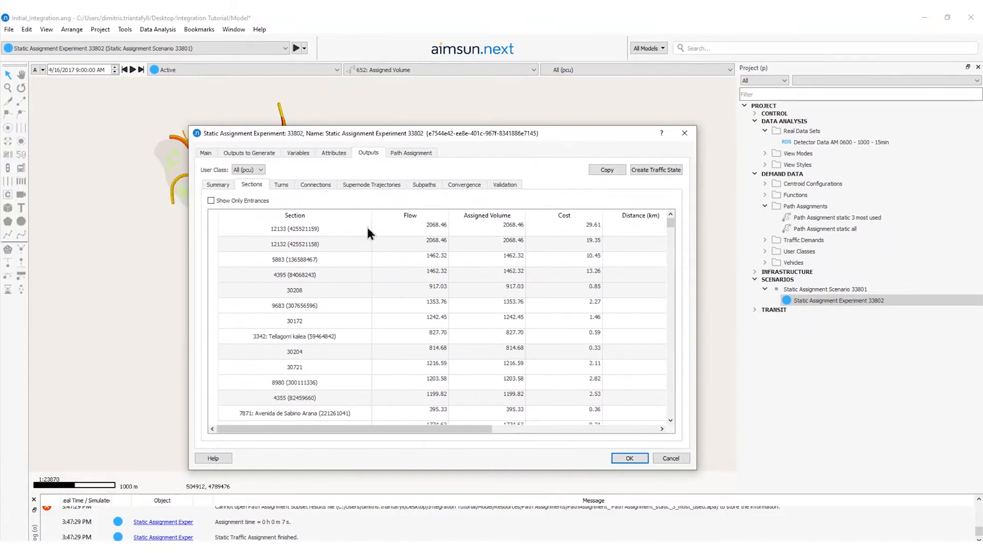
pyautogui.click(283, 184)
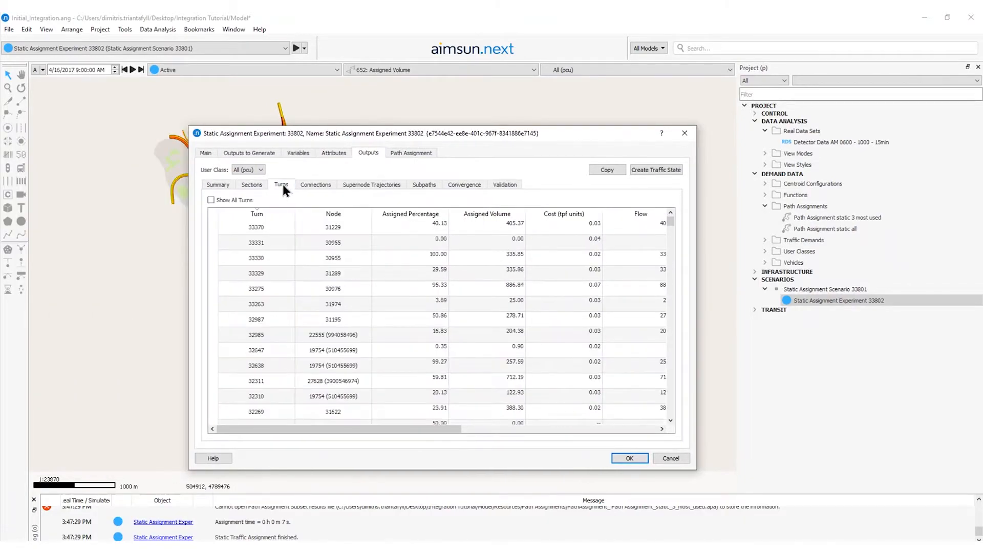
pyautogui.click(314, 185)
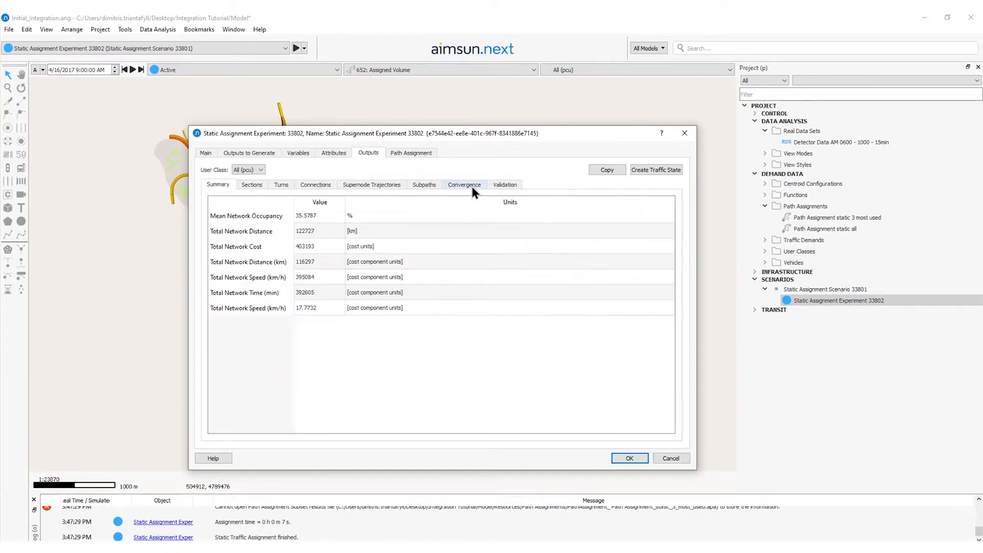
# - Examine the assignment's convergence in the iterations table and in the relative gap graph, including its tabular view
pyautogui.click(472, 185)
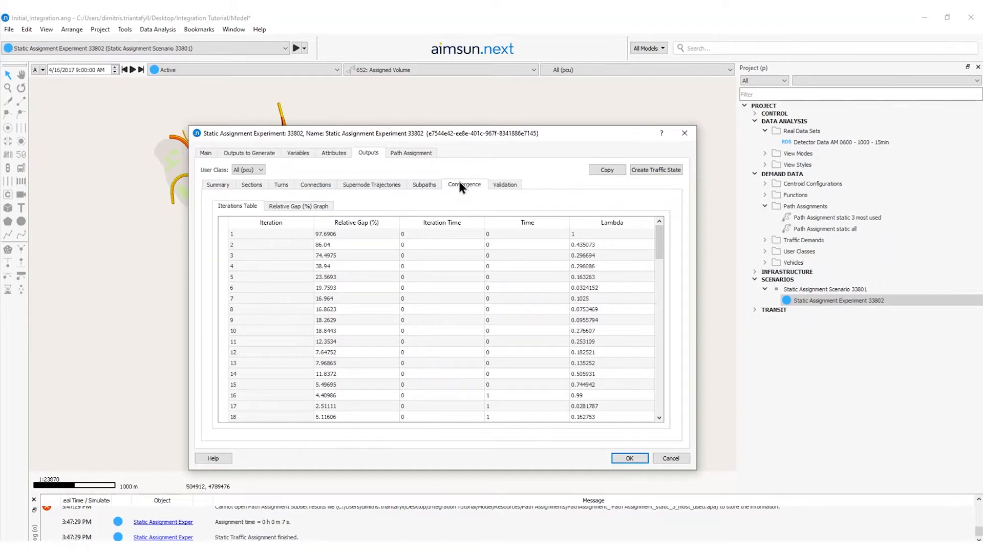
pyautogui.click(286, 207)
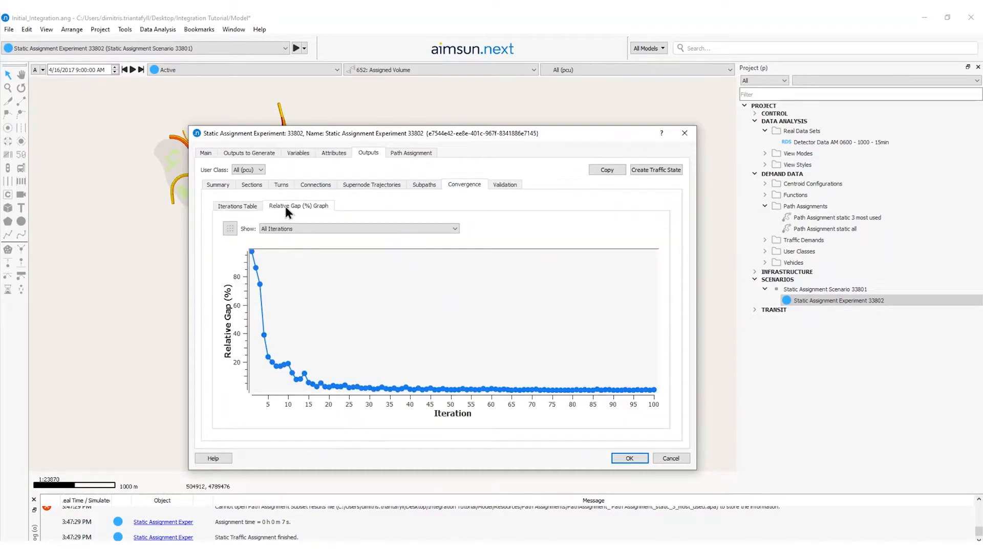
pyautogui.click(288, 228)
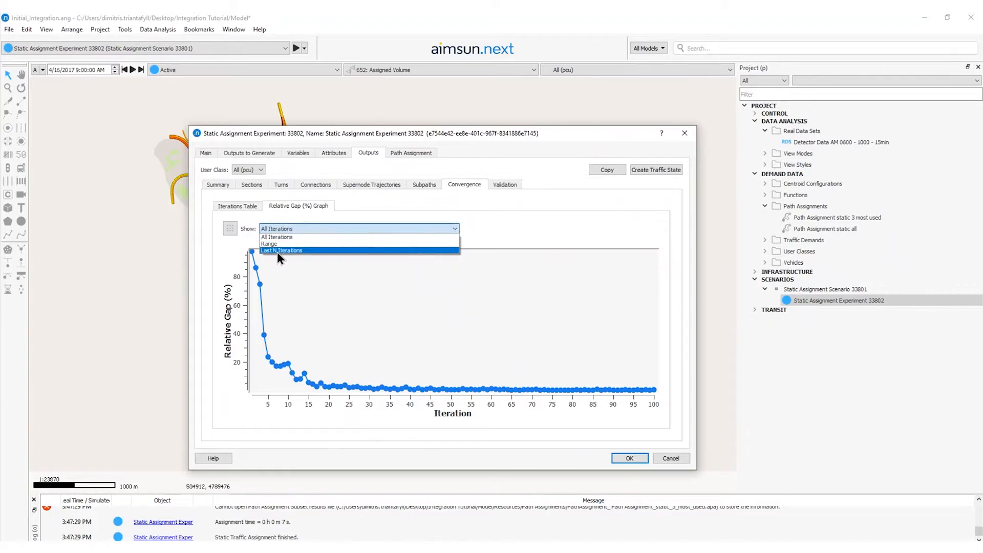
pyautogui.click(278, 251)
pyautogui.click(229, 227)
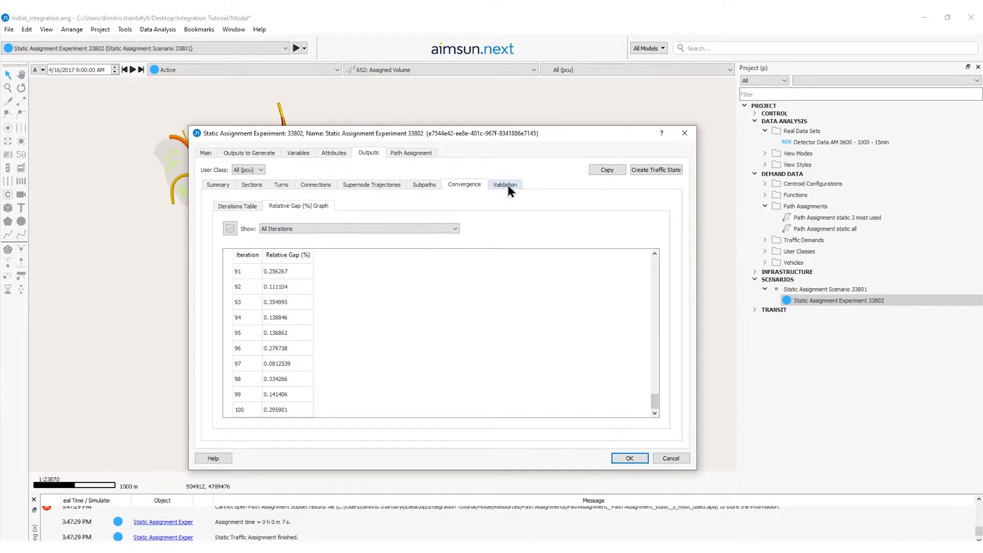
# - Review the validation of assigned volumes against the observed detector counts in the table and in a plot
pyautogui.click(507, 185)
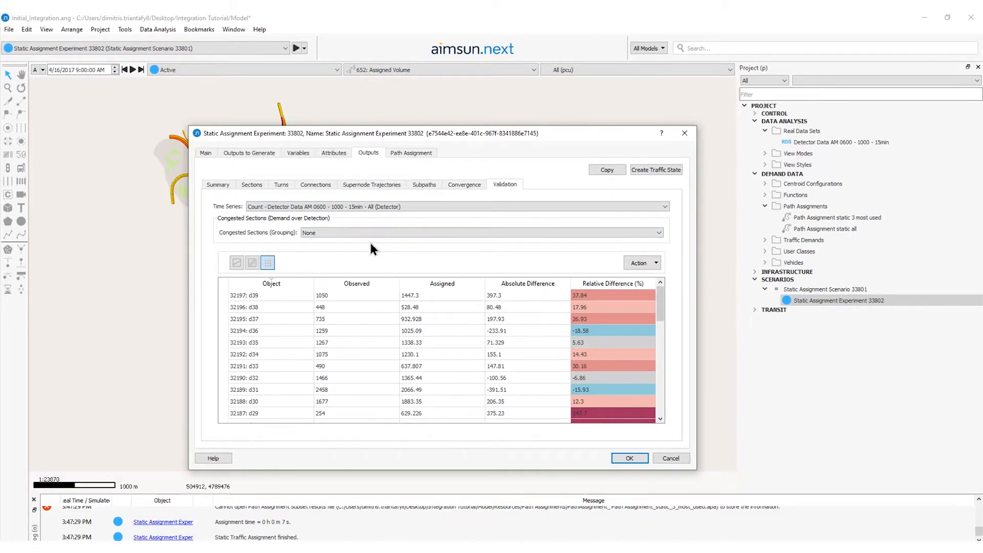
pyautogui.click(252, 263)
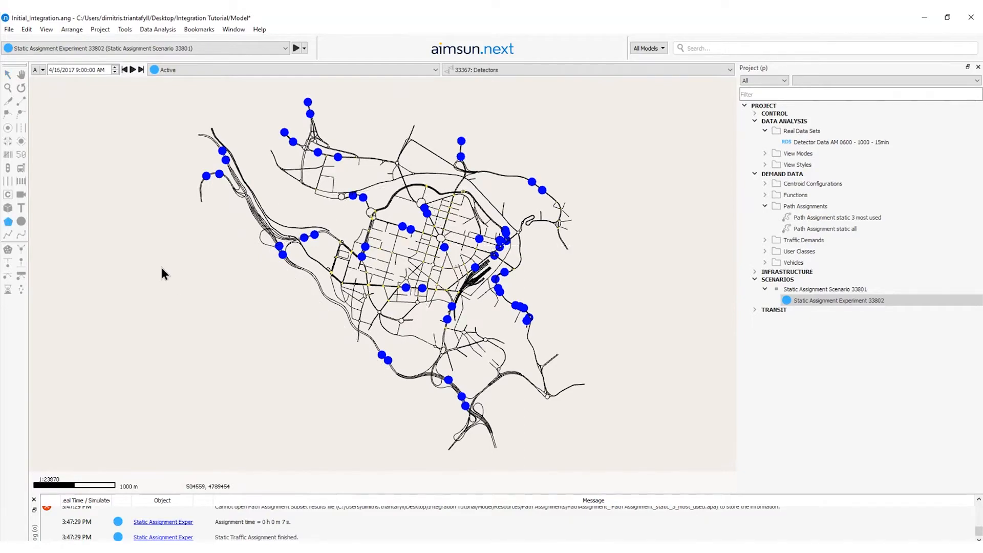
# - Draw a closed polygon around the western part of the network, from the motorway interchange through the city centre to the southern motorway
pyautogui.click(10, 226)
pyautogui.scroll(3, 275, 245)
pyautogui.click(220, 263)
pyautogui.scroll(2, 646, 113)
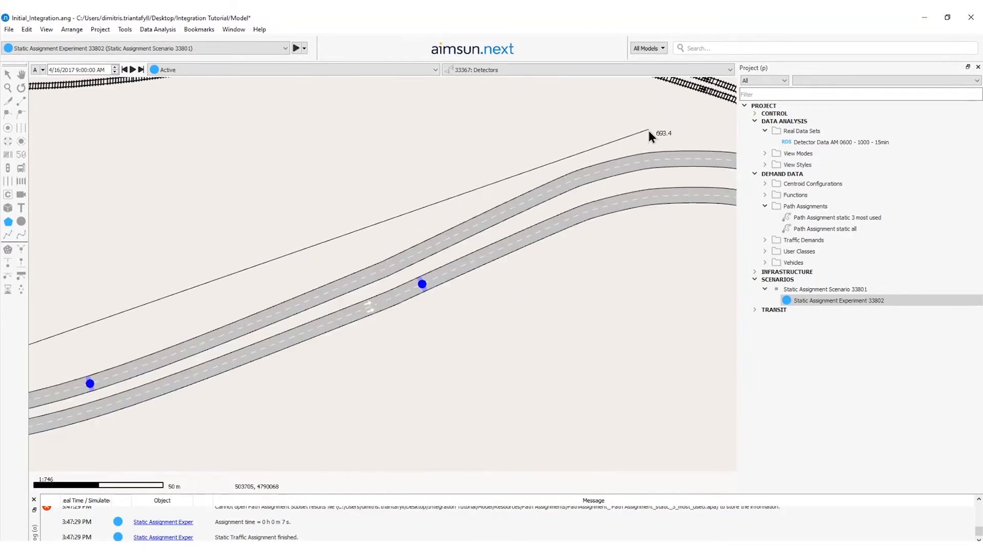
pyautogui.click(650, 129)
pyautogui.scroll(-3, 650, 129)
pyautogui.moveTo(708, 137); pyautogui.dragTo(402, 204)
pyautogui.moveTo(527, 101); pyautogui.dragTo(396, 144)
pyautogui.click(330, 97)
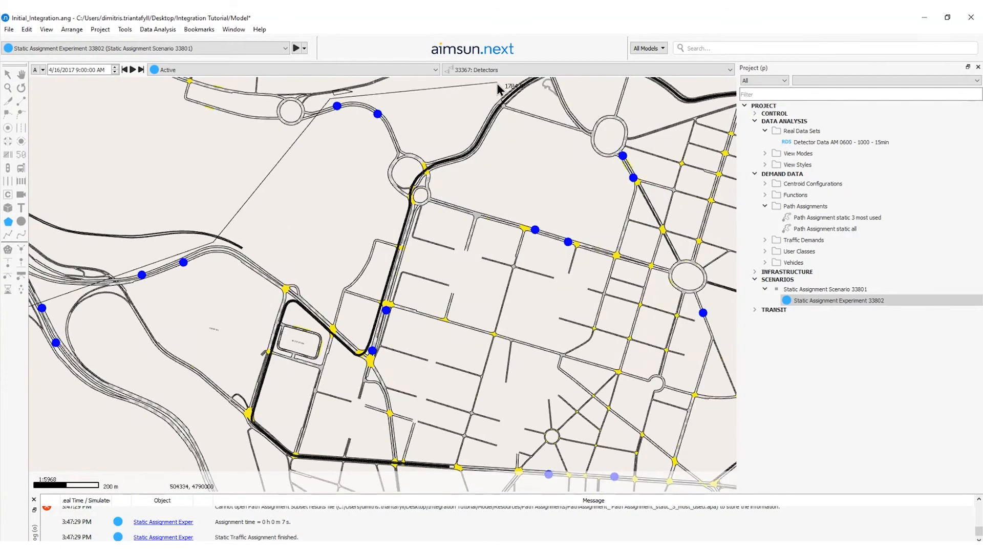
pyautogui.moveTo(498, 86); pyautogui.dragTo(372, 171)
pyautogui.click(485, 133)
pyautogui.click(598, 395)
pyautogui.moveTo(563, 459); pyautogui.dragTo(570, 336)
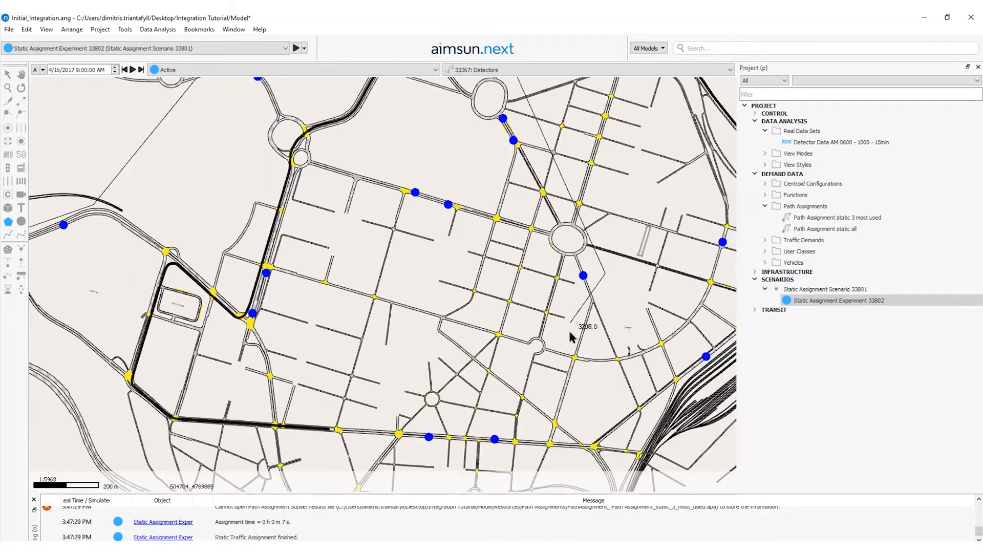
pyautogui.moveTo(533, 451); pyautogui.dragTo(527, 291)
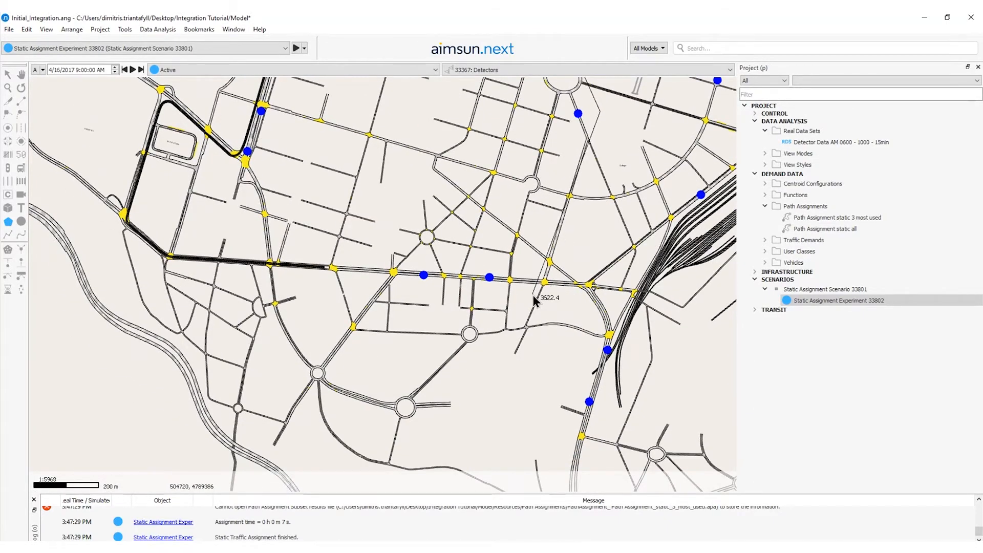
pyautogui.click(533, 296)
pyautogui.moveTo(434, 437); pyautogui.dragTo(510, 261)
pyautogui.click(417, 431)
pyautogui.scroll(-2, 250, 298)
pyautogui.scroll(4, 250, 298)
pyautogui.doubleClick(230, 348)
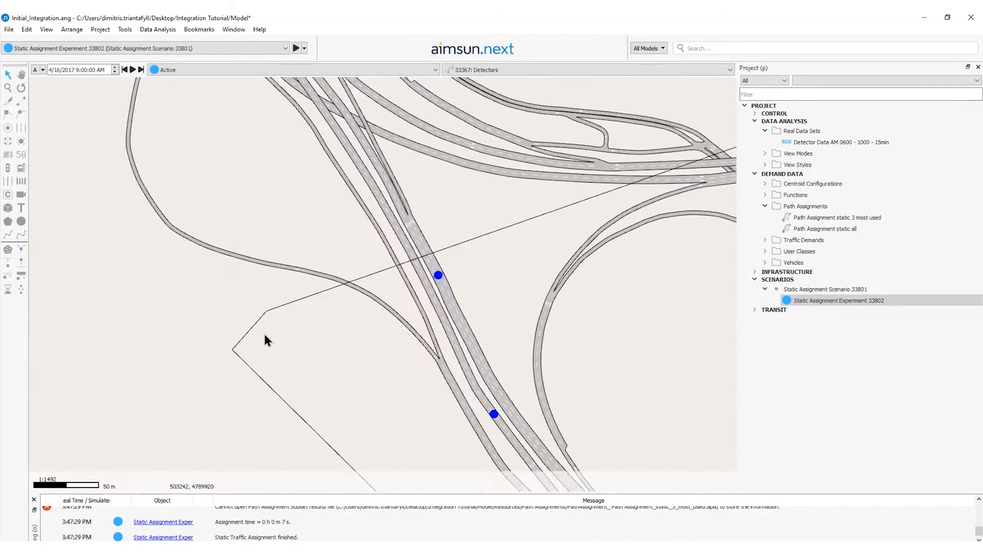
# - Convert the closed polygon around the western part of the network into a subnetwork
pyautogui.scroll(-4, 264, 333)
pyautogui.scroll(3, 425, 278)
pyautogui.moveTo(425, 278); pyautogui.dragTo(419, 265)
pyautogui.scroll(-3, 419, 266)
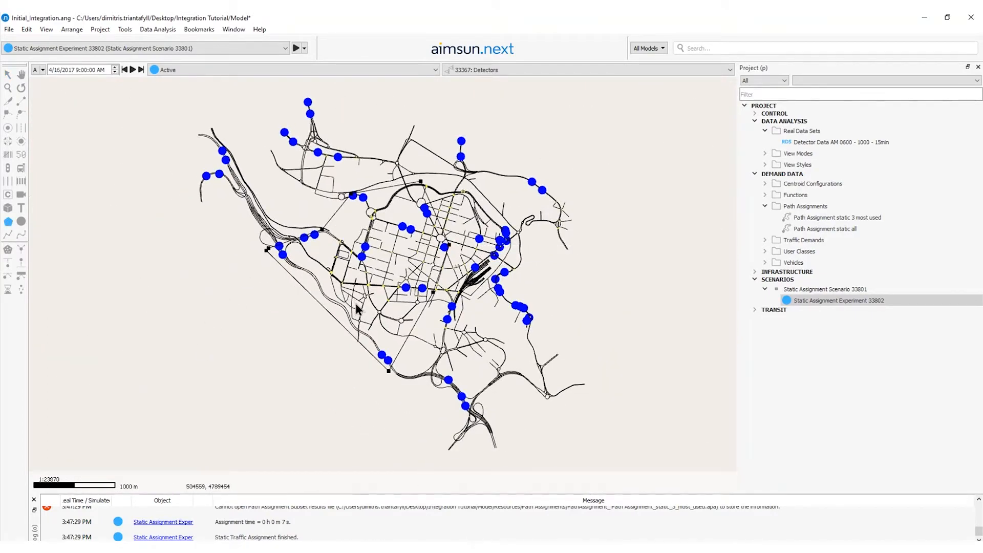
pyautogui.rightClick(320, 299)
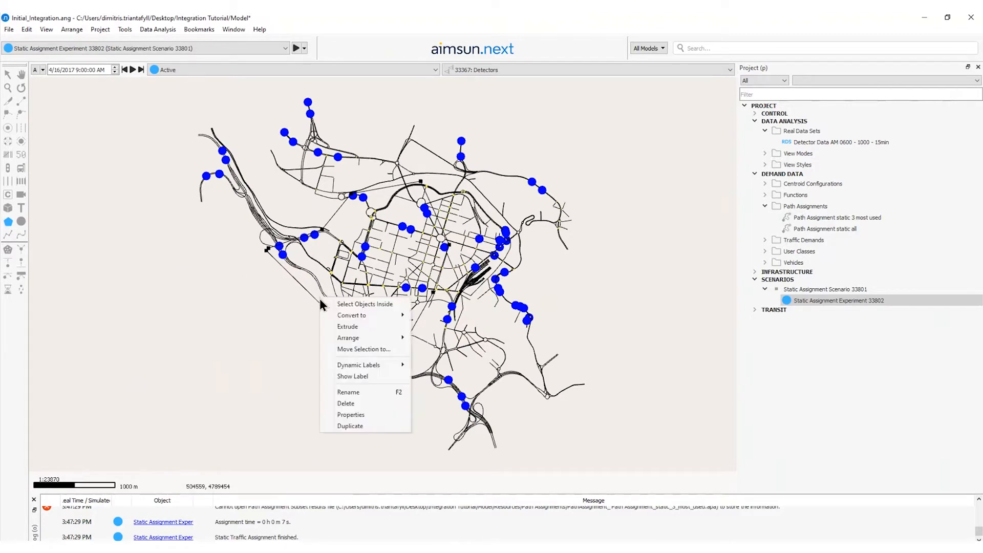
pyautogui.moveTo(373, 315)
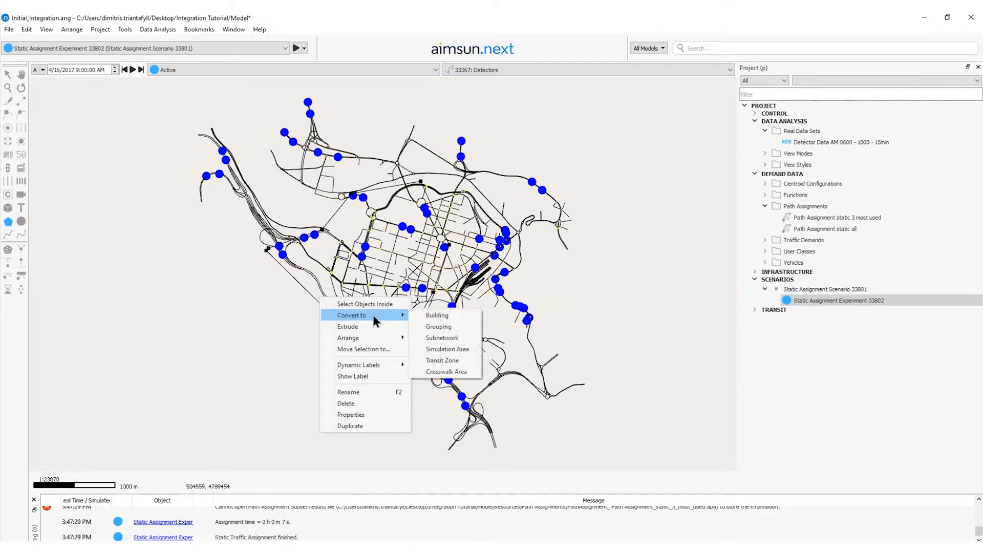
pyautogui.click(436, 339)
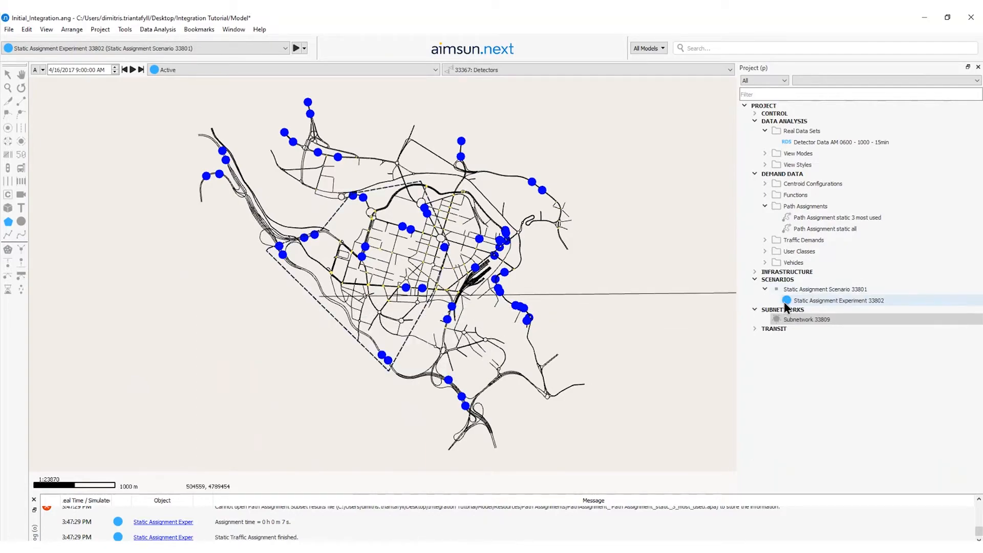
# - Rename the new subnetwork as Subnetwork Hybrid Meso-Micro and set its outline colour to red
pyautogui.doubleClick(809, 318)
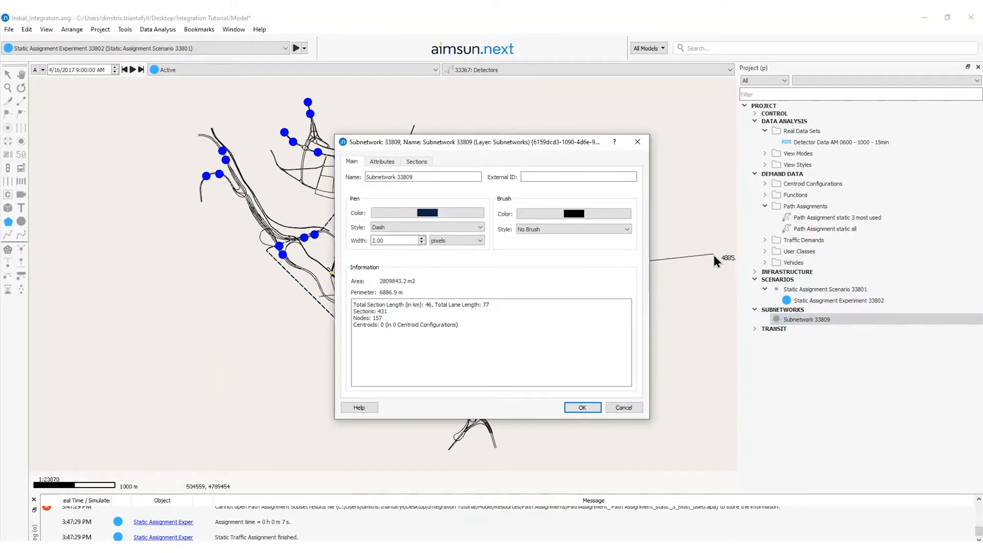
pyautogui.tripleClick(418, 177)
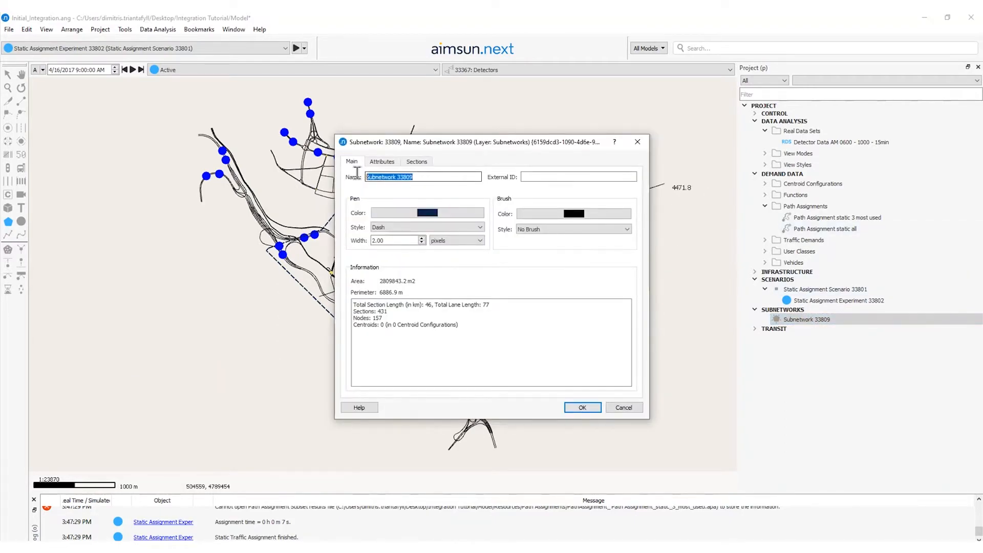
pyautogui.write('Subnetwork Hybrid Meso-Micro')
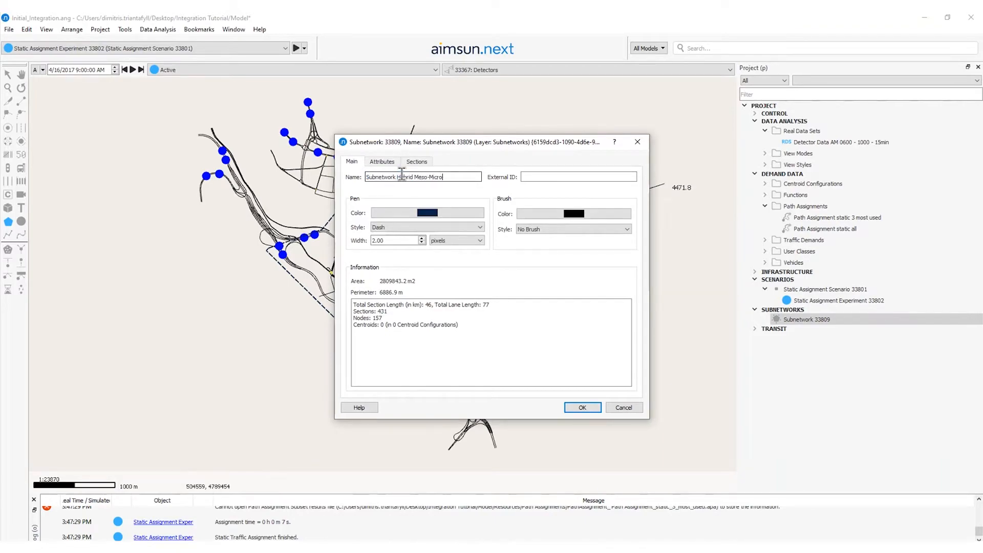
pyautogui.click(422, 211)
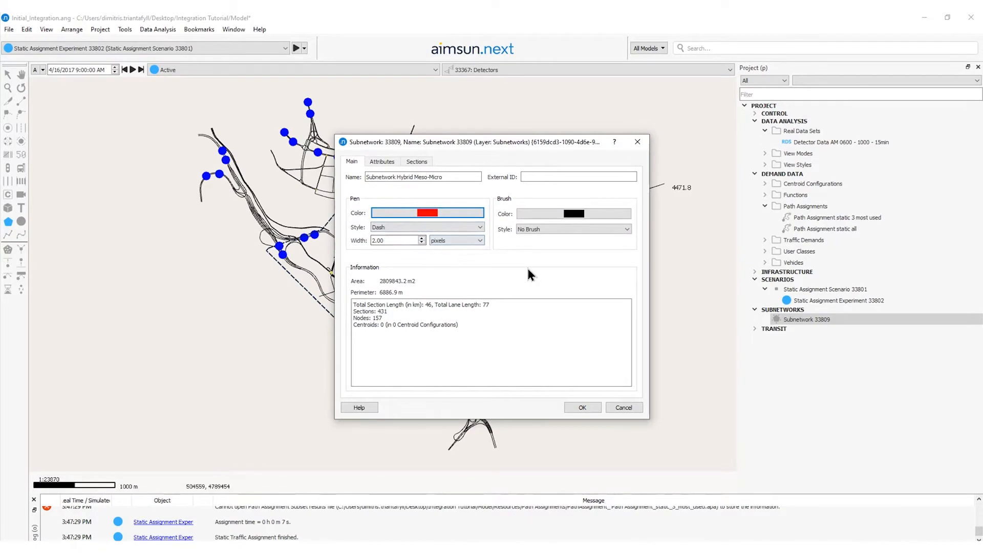
pyautogui.click(582, 407)
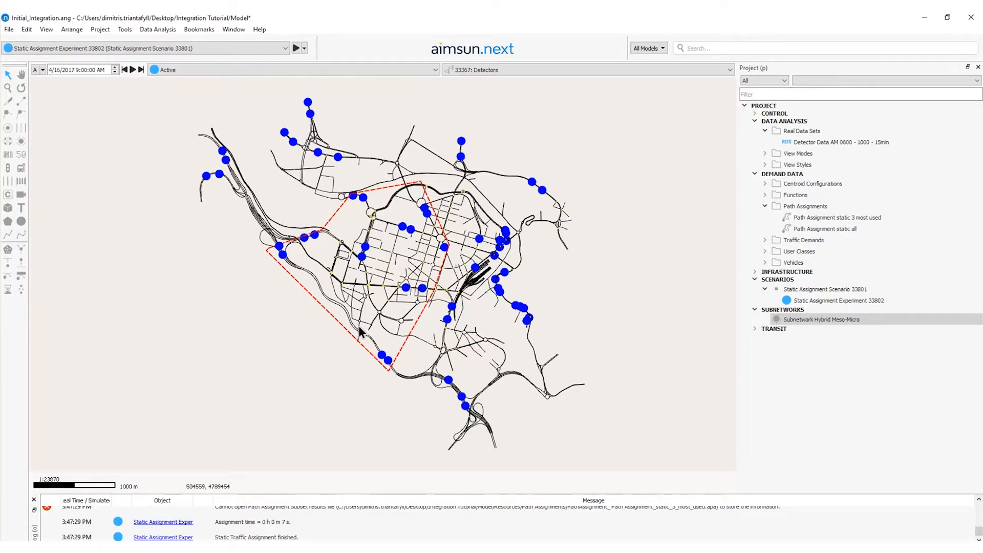
# - Generate a static traversal for Subnetwork Hybrid Meso-Micro from Static Assignment Experiment 33802, with free-flow transit travel times and original internal centroid percentages
pyautogui.moveTo(370, 330)
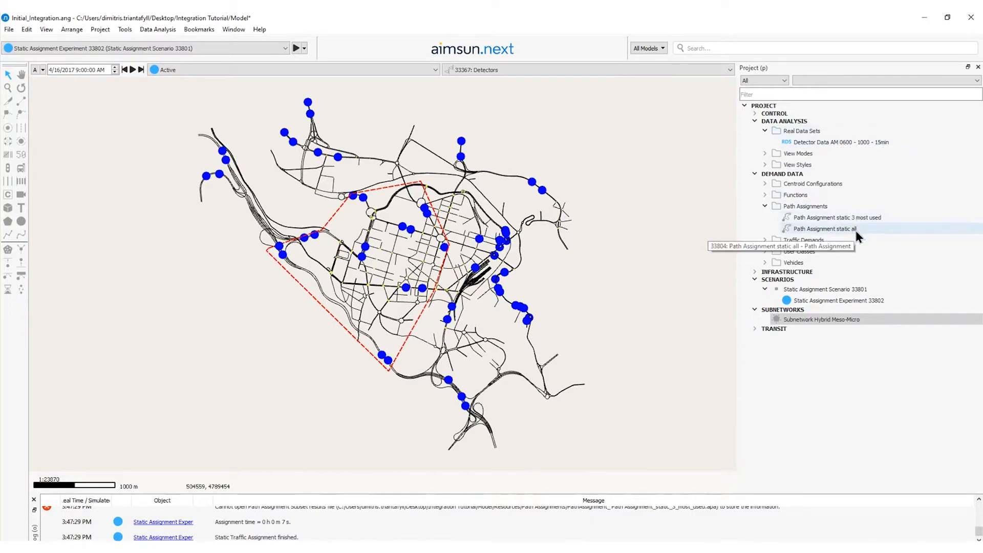
pyautogui.click(845, 319)
pyautogui.rightClick(845, 324)
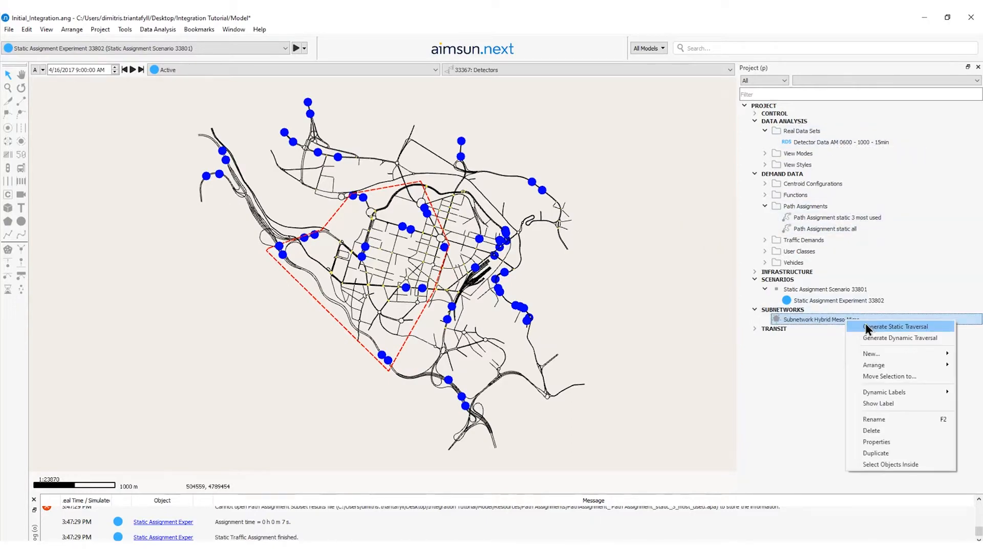
pyautogui.click(867, 326)
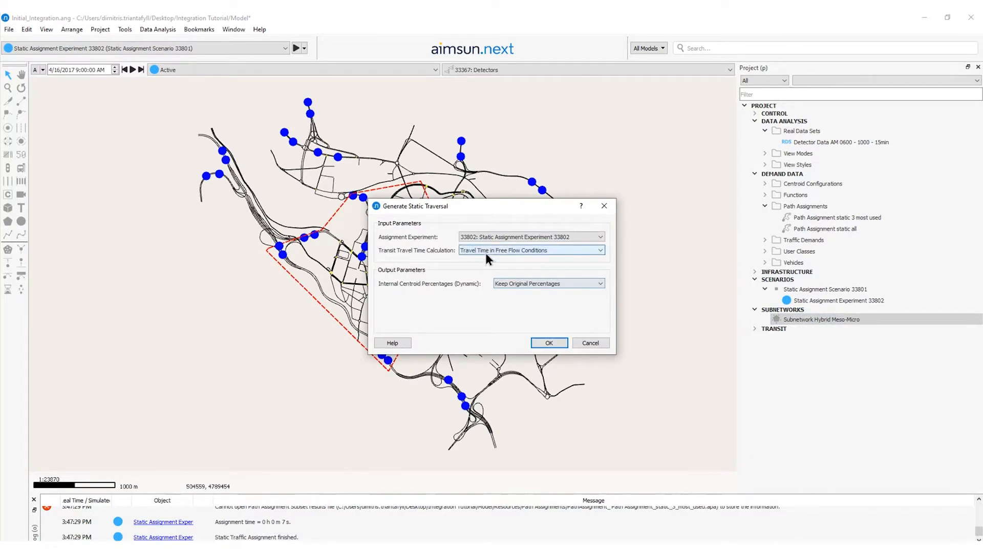
pyautogui.click(546, 342)
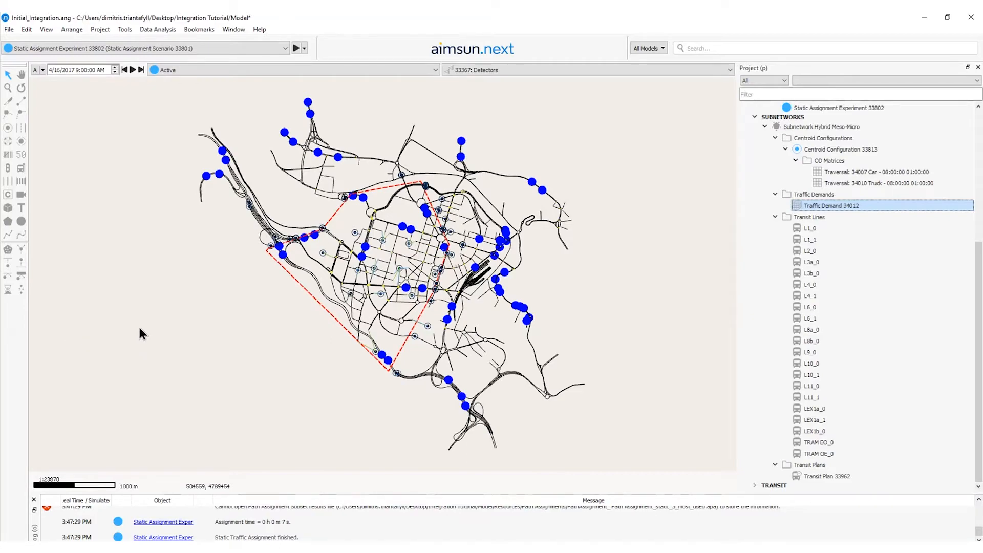
# - Filter the network view to show only Subnetwork Hybrid Meso-Micro
pyautogui.rightClick(156, 324)
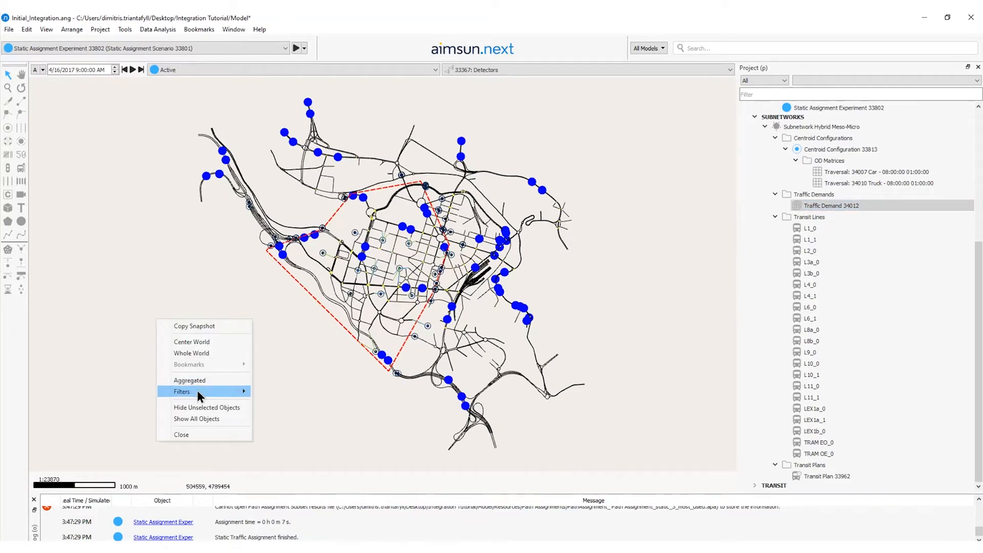
pyautogui.moveTo(202, 394)
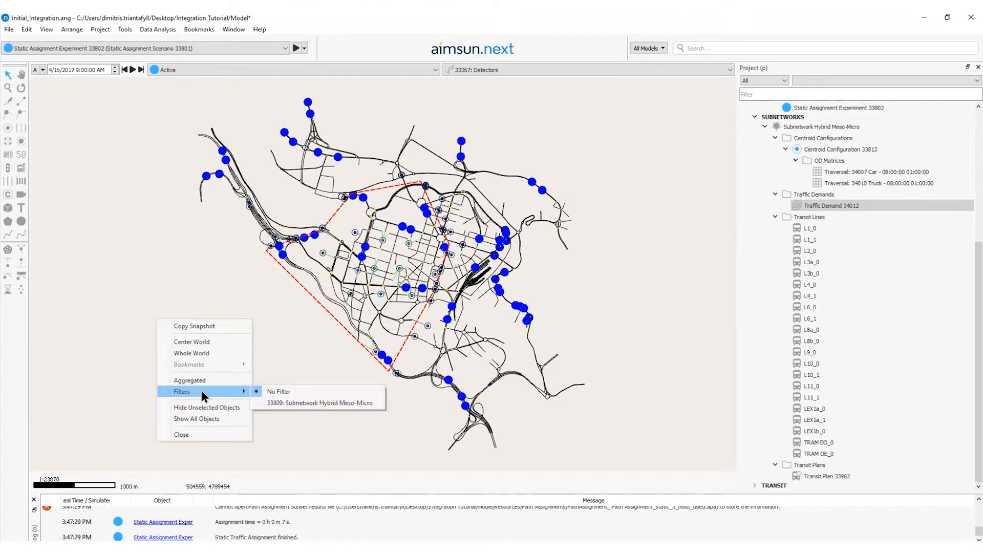
pyautogui.click(279, 401)
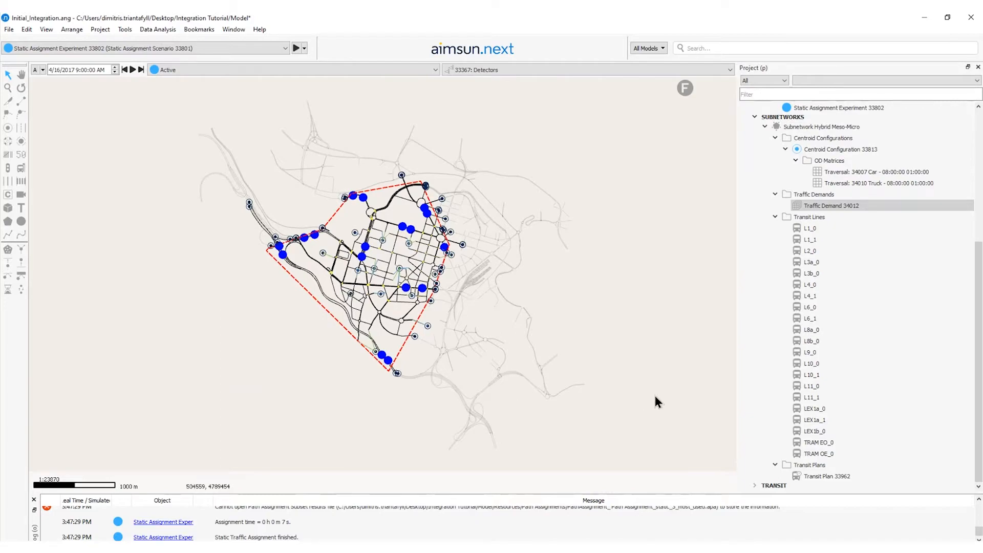
# - Create a static assignment scenario inside the subnetwork and name it Static Assignment Scenario subnet
pyautogui.rightClick(824, 127)
pyautogui.moveTo(850, 163)
pyautogui.moveTo(768, 165)
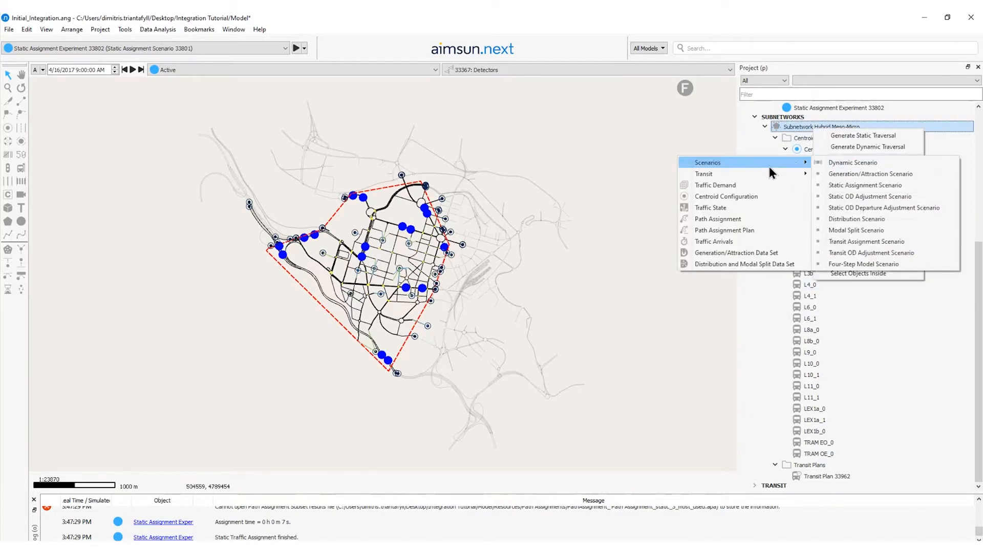
pyautogui.click(853, 186)
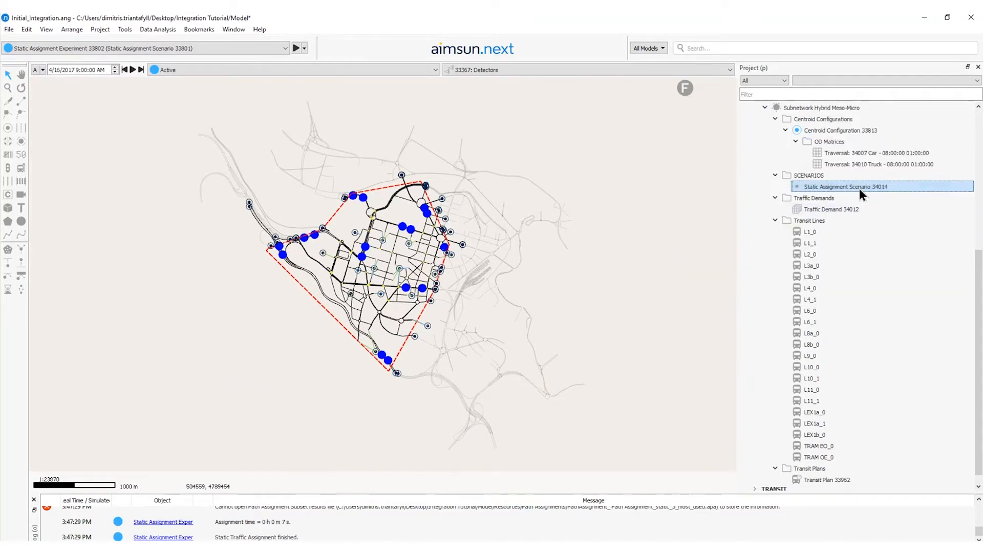
pyautogui.click(310, 135)
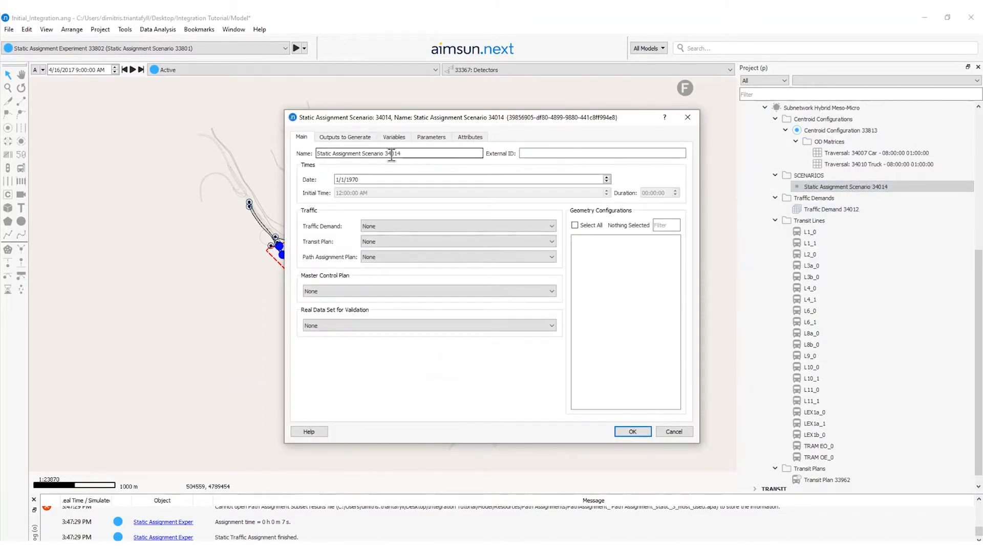
pyautogui.doubleClick(392, 153)
pyautogui.write('subnet')
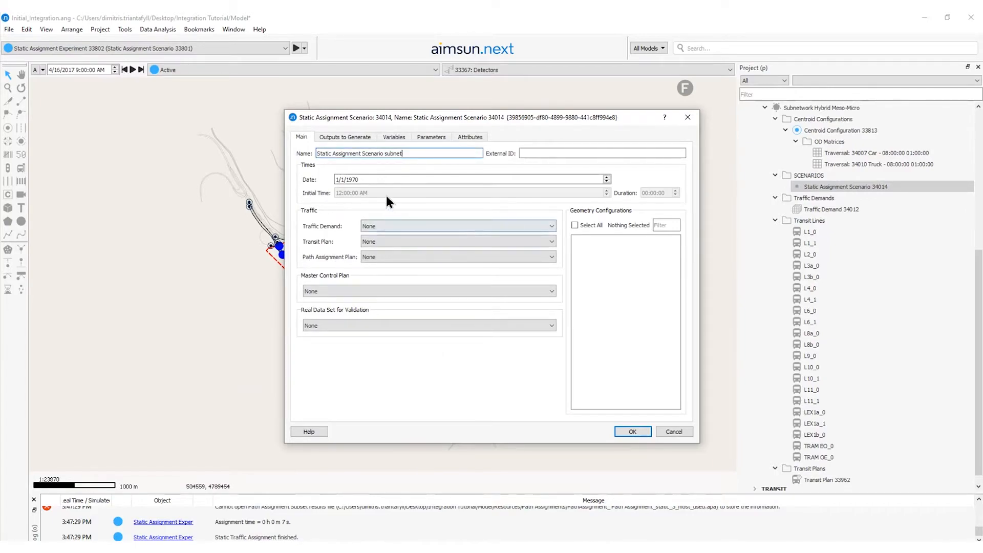
# - Set the subnetwork scenario's date to 4/16/2017 and assign it Traffic Demand 34012 and Transit Plan 33962
pyautogui.moveTo(362, 179); pyautogui.dragTo(315, 195)
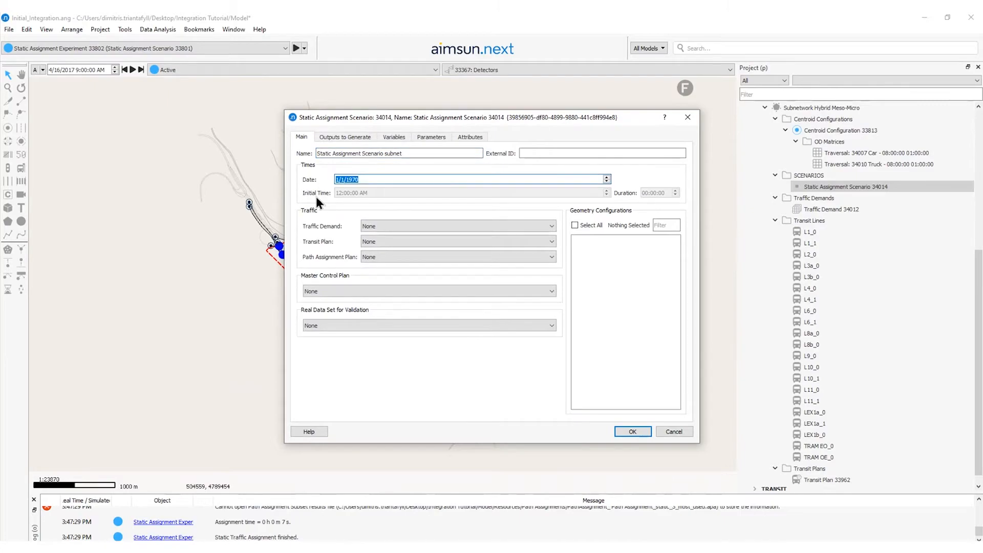
pyautogui.write('4/16/2017')
pyautogui.click(411, 226)
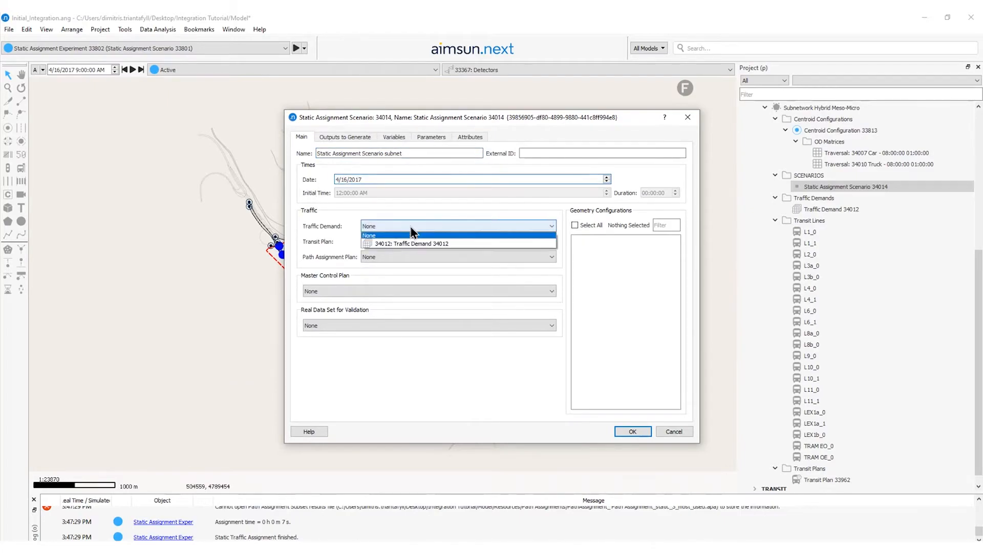
pyautogui.click(421, 242)
pyautogui.click(421, 243)
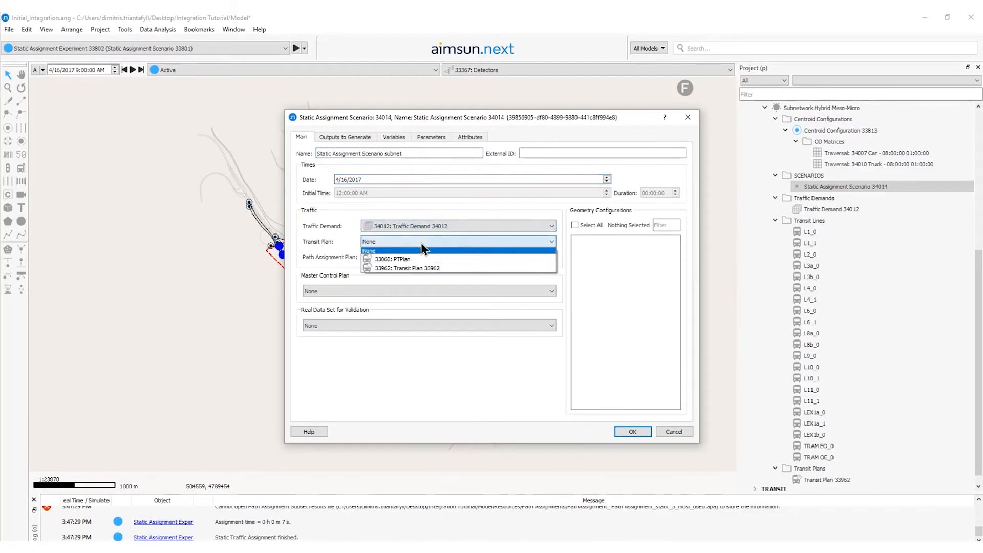
pyautogui.click(429, 268)
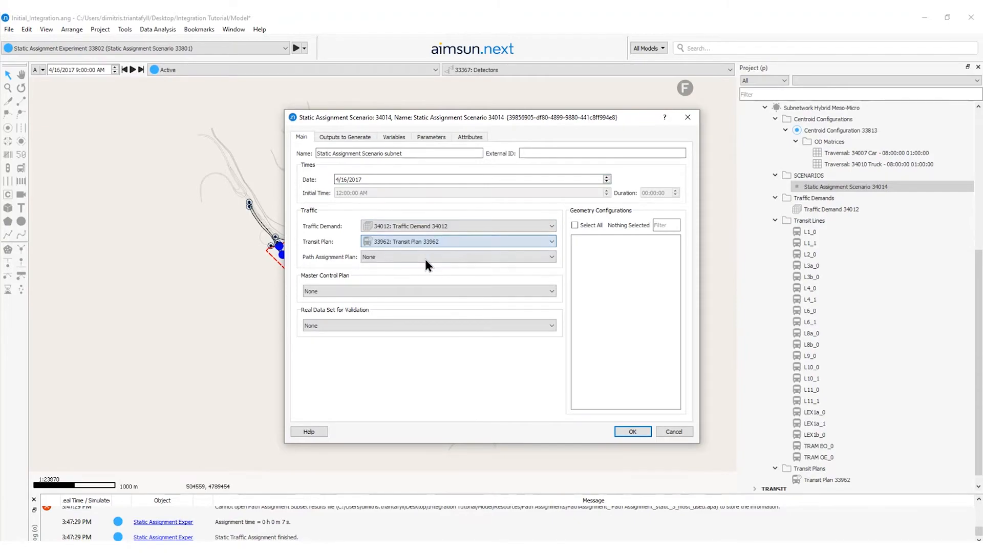
# - Assign the master control plan MCP AM and the validation data set Detector Data AM 0600 - 1000 - 15min to the subnetwork scenario
pyautogui.click(320, 291)
pyautogui.click(329, 308)
pyautogui.click(333, 325)
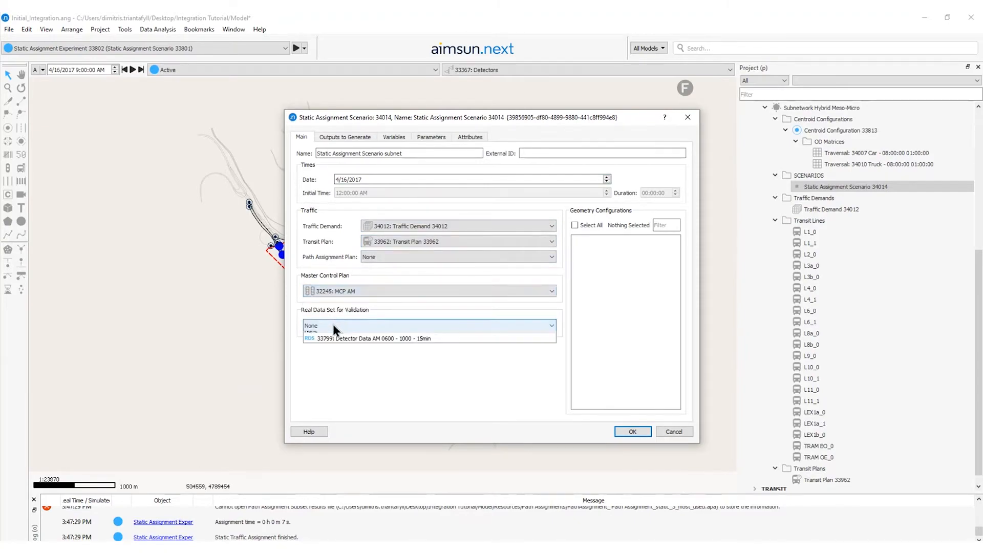
pyautogui.click(337, 339)
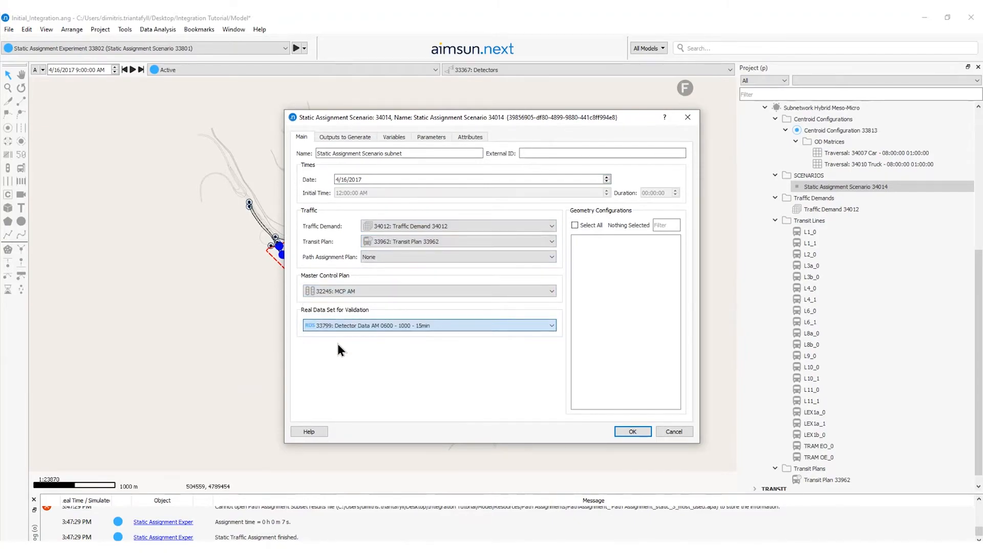
pyautogui.click(633, 431)
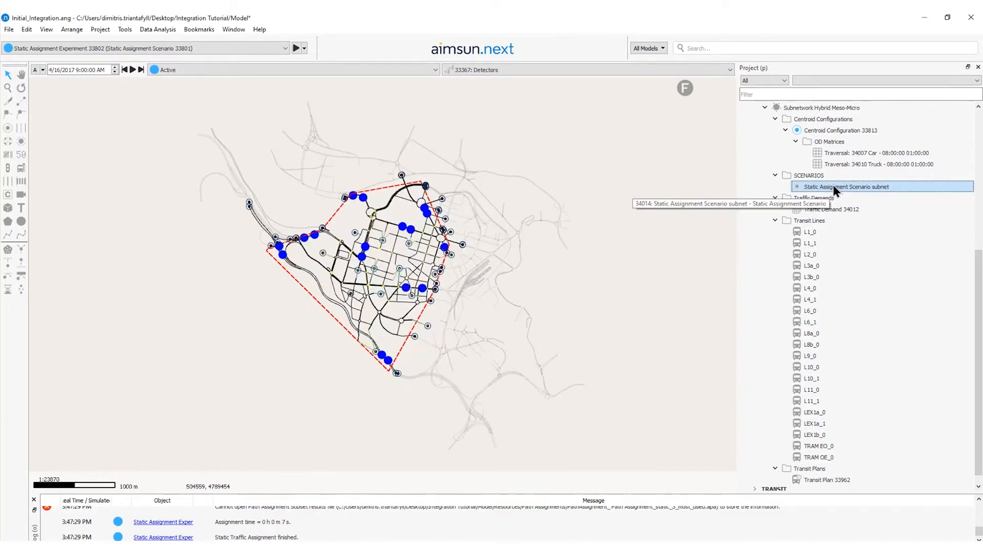
# - Add a Frank and Wolfe assignment experiment to the subnetwork scenario and name it Static Assignment Experiment subnet
pyautogui.rightClick(833, 185)
pyautogui.click(842, 192)
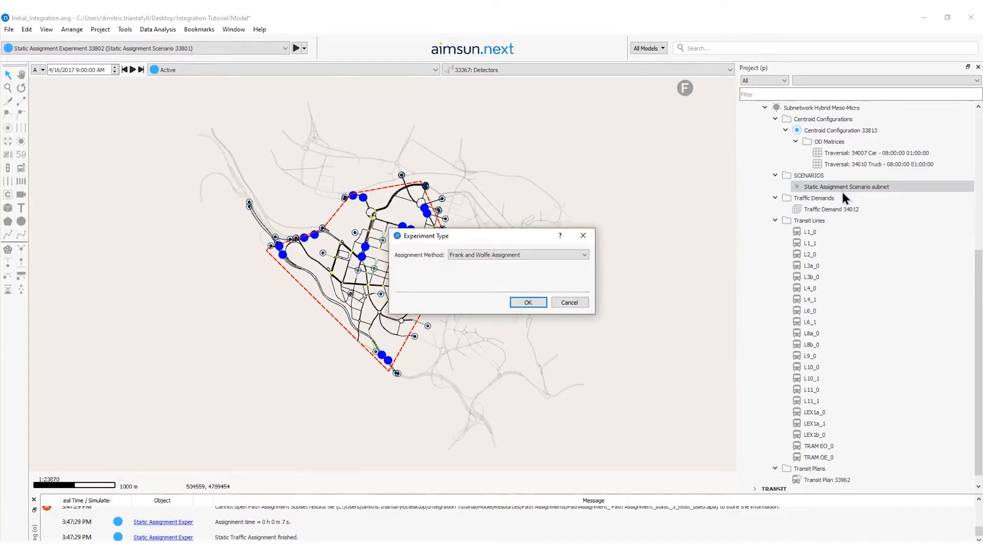
pyautogui.click(525, 303)
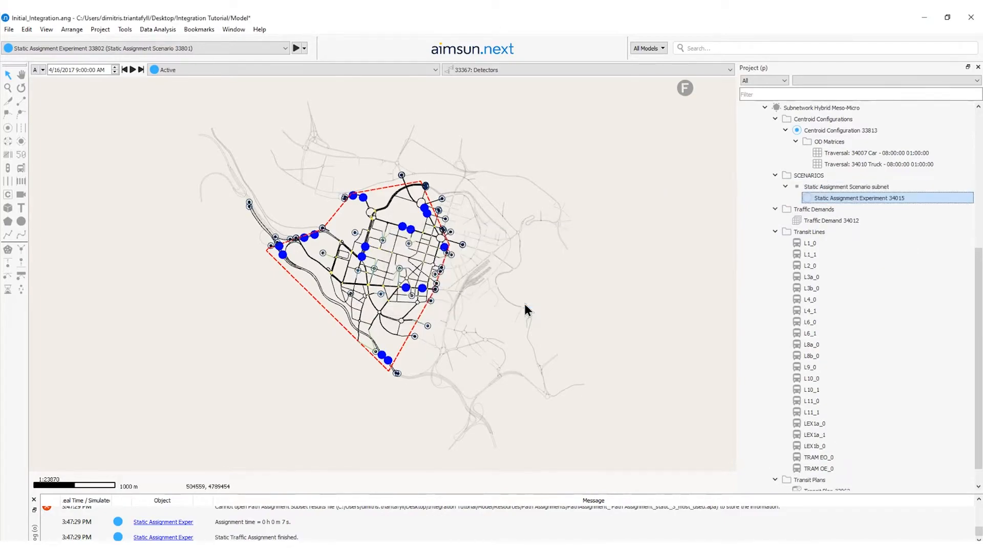
pyautogui.doubleClick(865, 198)
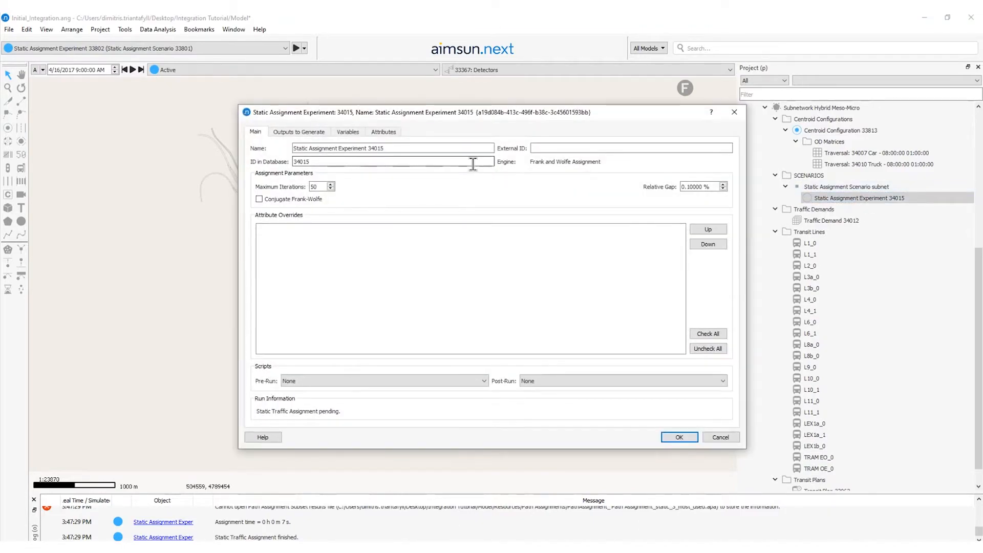
pyautogui.doubleClick(380, 148)
pyautogui.write('subnet')
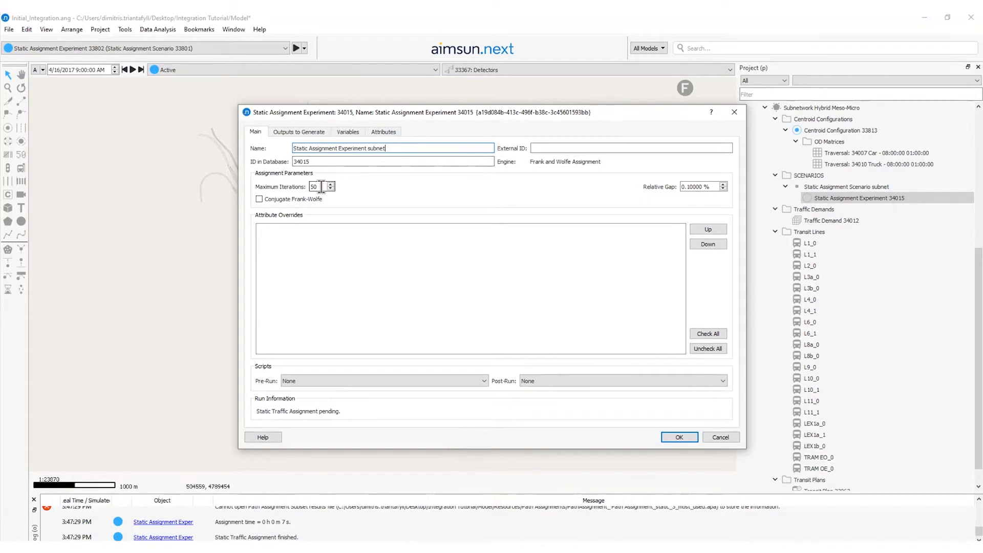
pyautogui.moveTo(320, 186); pyautogui.dragTo(308, 188)
pyautogui.press('Return')
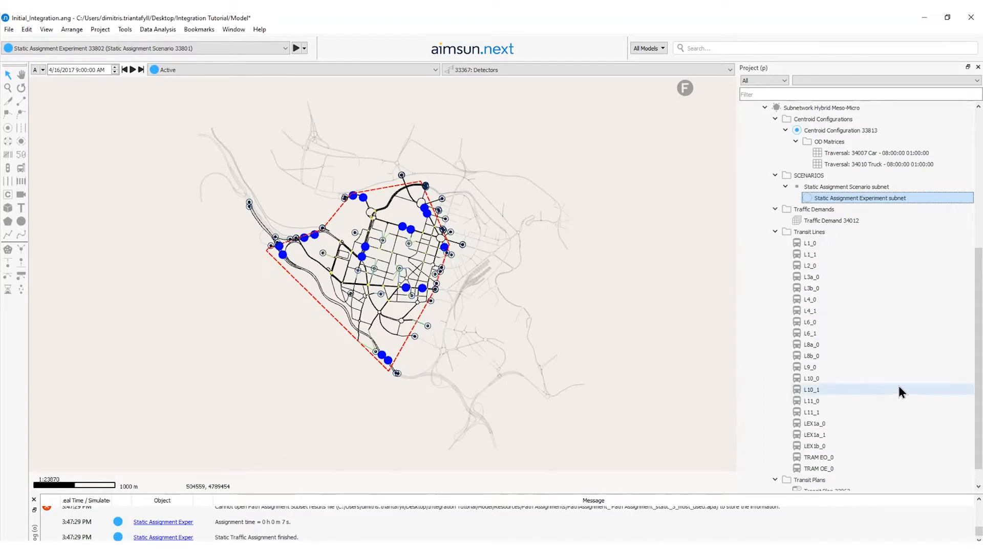
# - Run the static traffic assignment of the subnetwork experiment and display its validation against the detector counts
pyautogui.rightClick(855, 200)
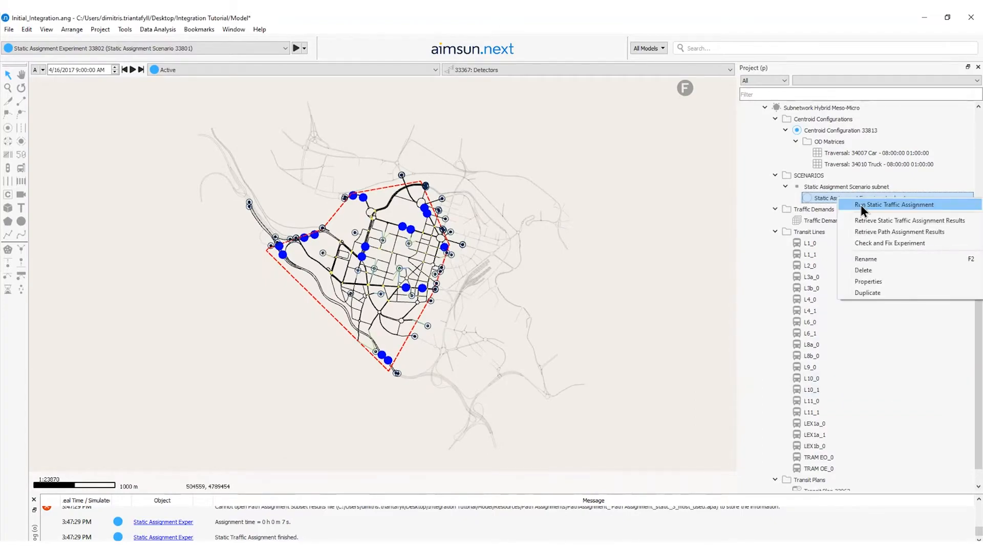
pyautogui.click(862, 205)
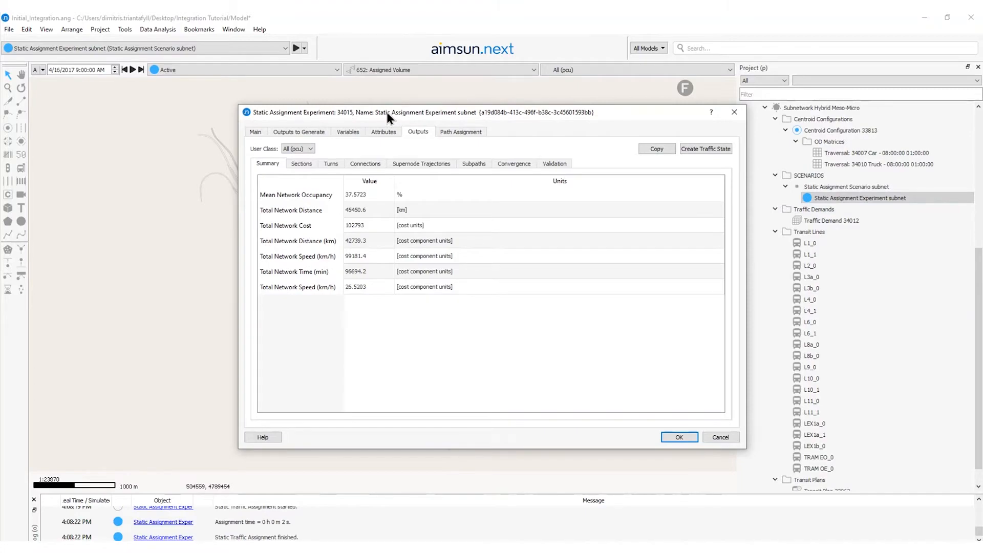
pyautogui.click(555, 164)
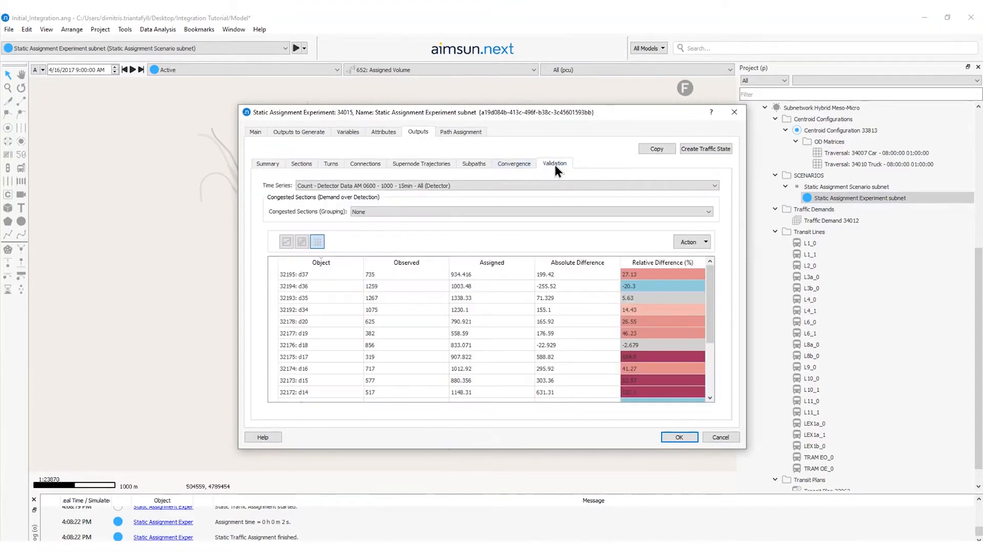
# - Switch the experiment's validation output from the table to a graphical comparison
pyautogui.click(303, 241)
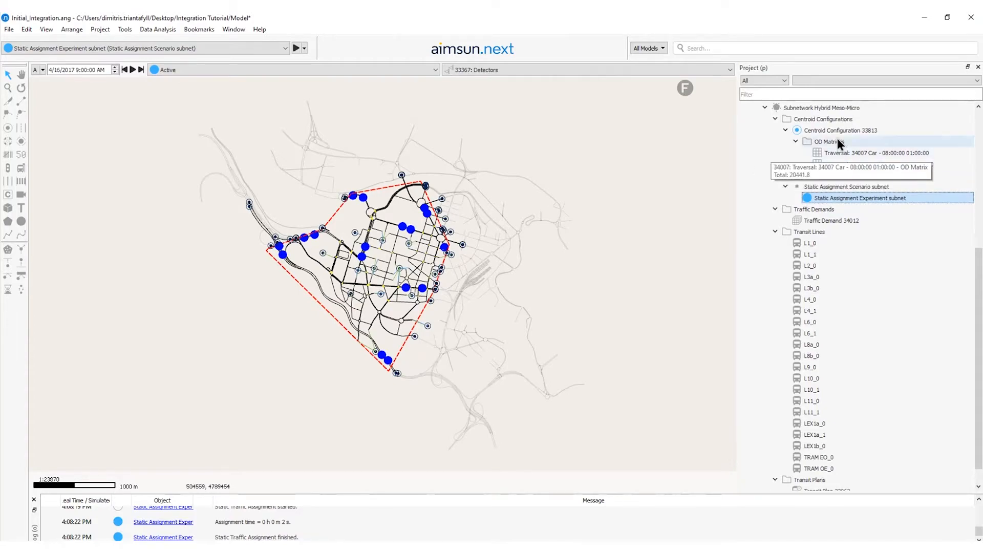
# - Create a new Detector Location in the project's infrastructure data
pyautogui.scroll(7, 838, 138)
pyautogui.rightClick(814, 106)
pyautogui.moveTo(829, 117)
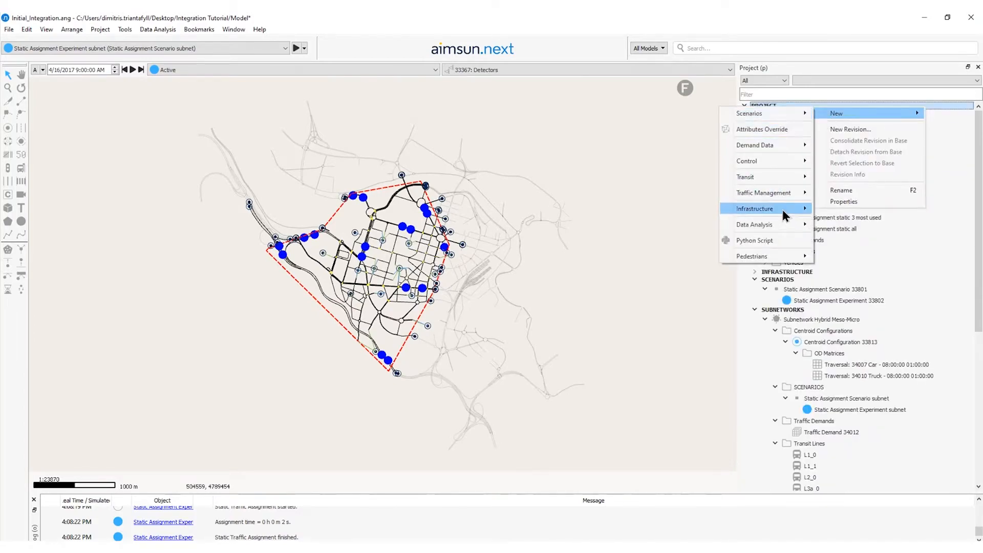
pyautogui.moveTo(786, 215)
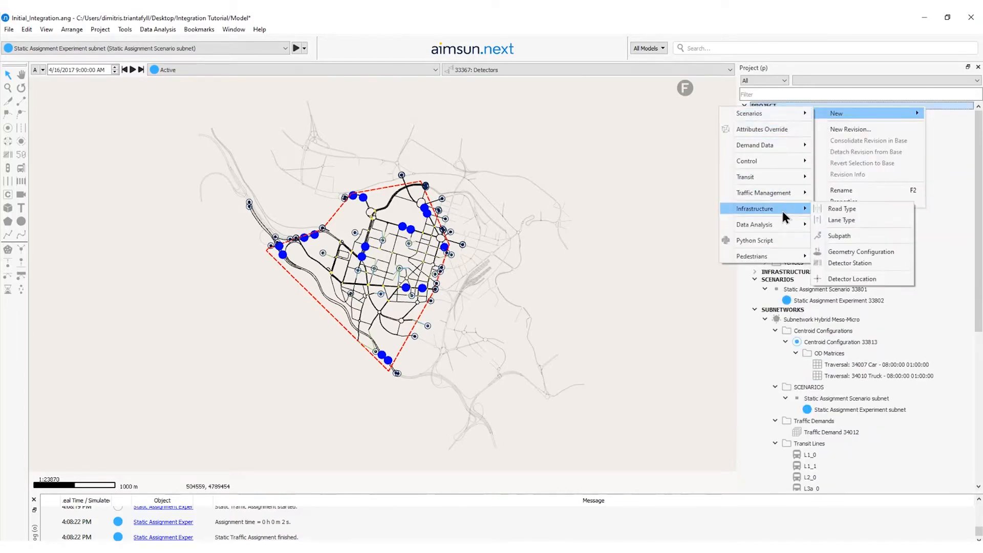
pyautogui.click(859, 279)
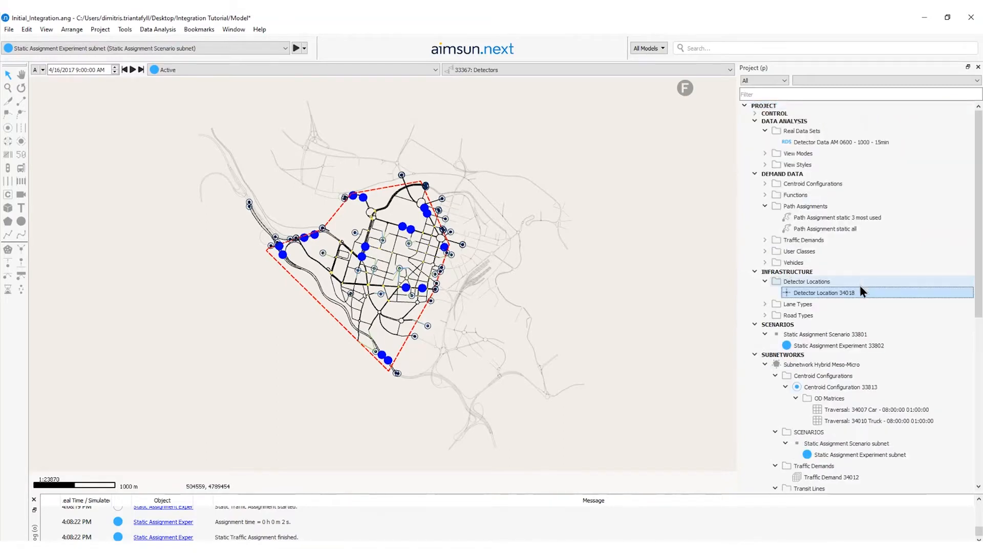
# - Set the detector location's macro experiment to Static Assignment Experiment subnet and its maximum percentage of vehicles to detect to 100
pyautogui.doubleClick(825, 294)
pyautogui.click(382, 145)
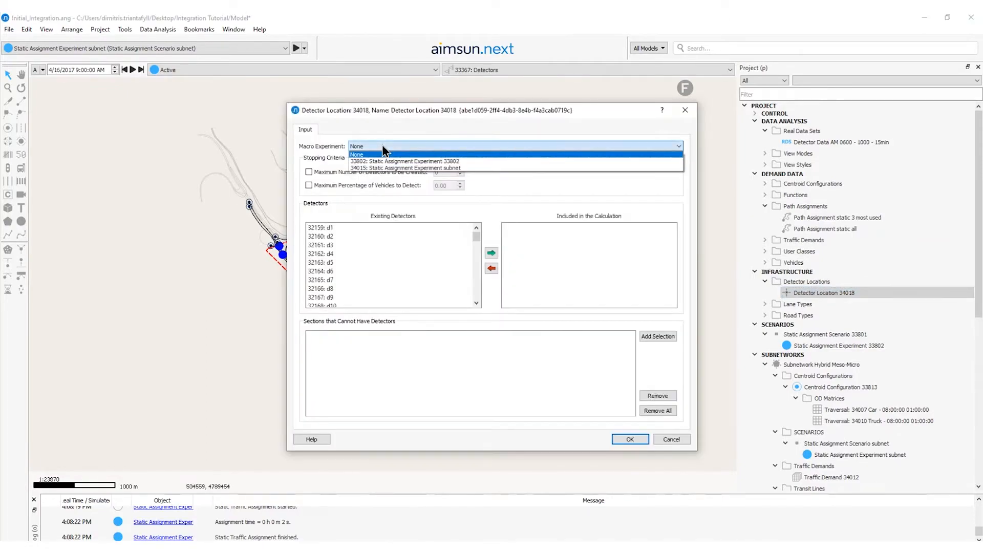
pyautogui.click(398, 168)
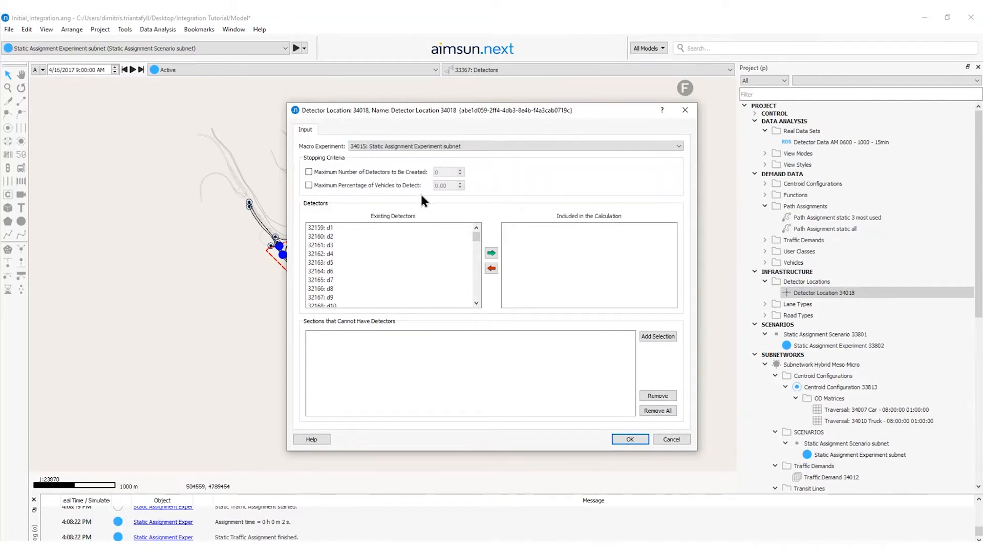
pyautogui.click(329, 173)
pyautogui.write('100')
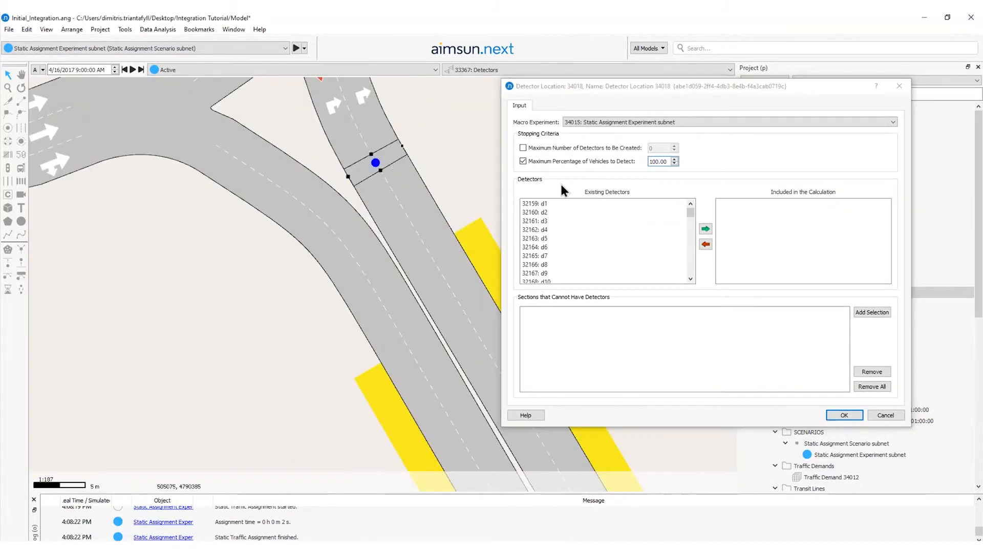
# - Include the existing detectors d4, d5 and d10 to d15 in the detector location calculation
pyautogui.scroll(-10, 399, 154)
pyautogui.click(542, 211)
pyautogui.click(565, 230)
pyautogui.click(706, 229)
pyautogui.click(565, 232)
pyautogui.click(706, 229)
pyautogui.click(607, 240)
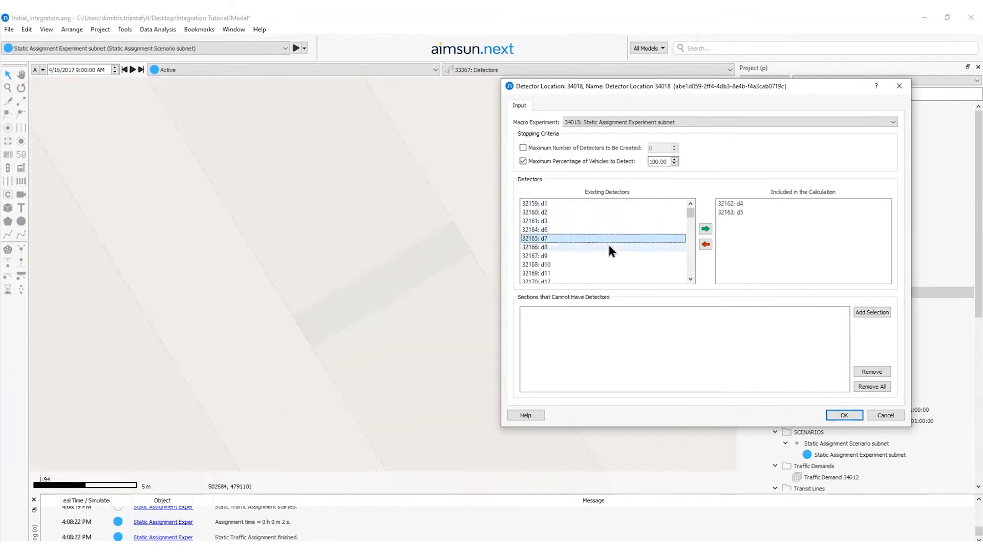
pyautogui.click(597, 264)
pyautogui.click(704, 230)
pyautogui.click(596, 264)
pyautogui.click(704, 230)
pyautogui.click(596, 264)
pyautogui.click(704, 231)
pyautogui.click(597, 264)
pyautogui.click(704, 230)
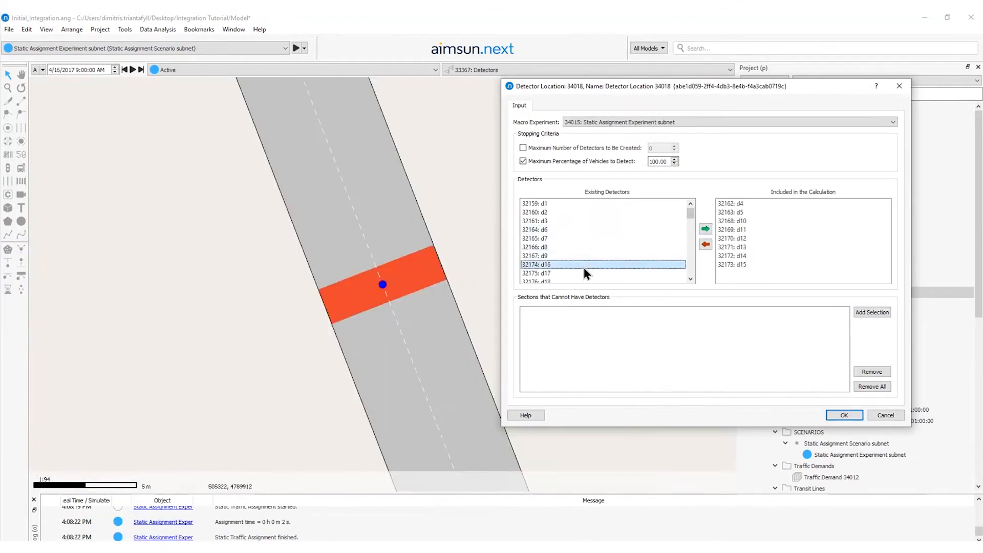
# - Include detectors d16 to d20 in the detector location calculation
pyautogui.click(705, 229)
pyautogui.click(585, 264)
pyautogui.click(705, 229)
pyautogui.click(585, 264)
pyautogui.click(706, 229)
pyautogui.click(617, 273)
pyautogui.scroll(-2, 610, 267)
pyautogui.click(598, 264)
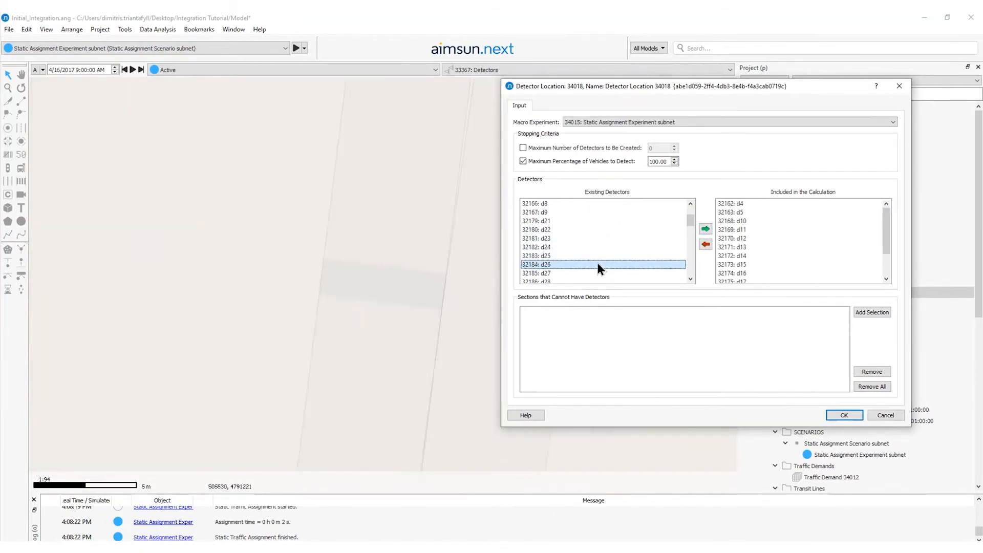
# - Include detectors d34, d35 and the remaining subnetwork detectors in the detector location calculation
pyautogui.scroll(-3, 594, 259)
pyautogui.click(585, 240)
pyautogui.click(583, 256)
pyautogui.click(706, 229)
pyautogui.scroll(-4, 577, 264)
pyautogui.click(574, 273)
pyautogui.click(705, 228)
pyautogui.scroll(-4, 582, 265)
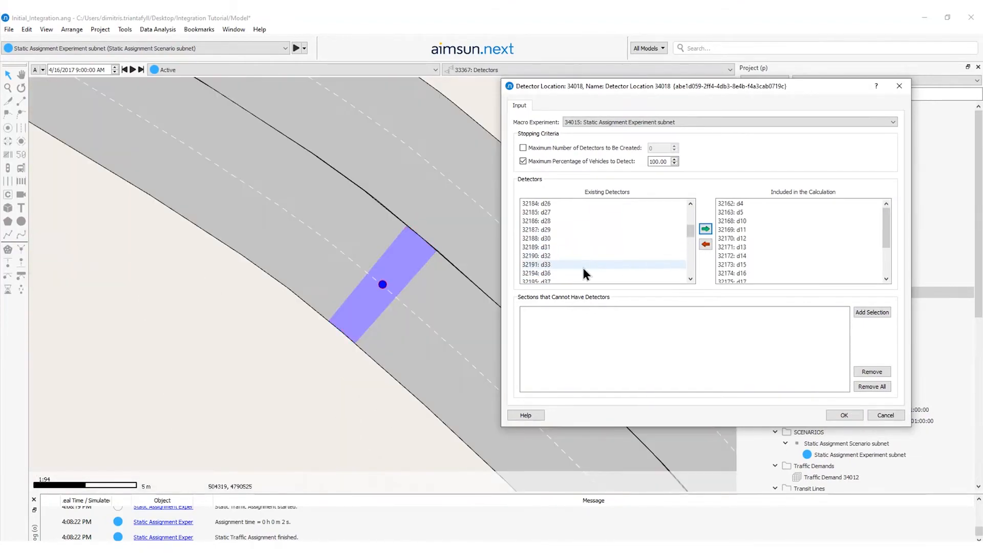
pyautogui.click(583, 264)
pyautogui.click(706, 229)
# - Check the remaining existing detectors down to 33144 for any inside the subnetwork and save the detector location settings
pyautogui.scroll(-2, 584, 256)
pyautogui.click(582, 255)
pyautogui.scroll(-2, 583, 251)
pyautogui.click(585, 239)
pyautogui.scroll(-2, 585, 245)
pyautogui.click(583, 213)
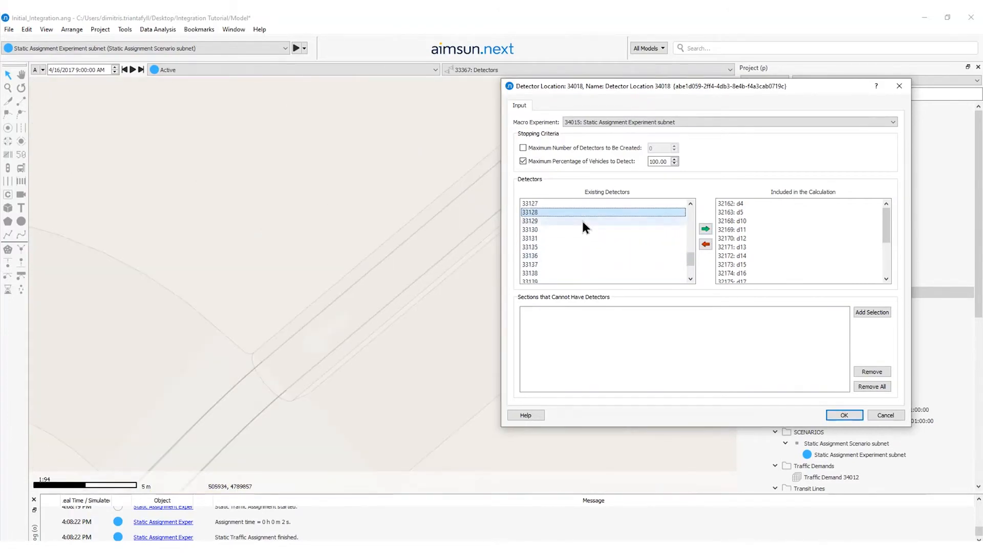
pyautogui.click(582, 248)
pyautogui.click(583, 281)
pyautogui.scroll(-2, 584, 260)
pyautogui.click(584, 239)
pyautogui.click(584, 273)
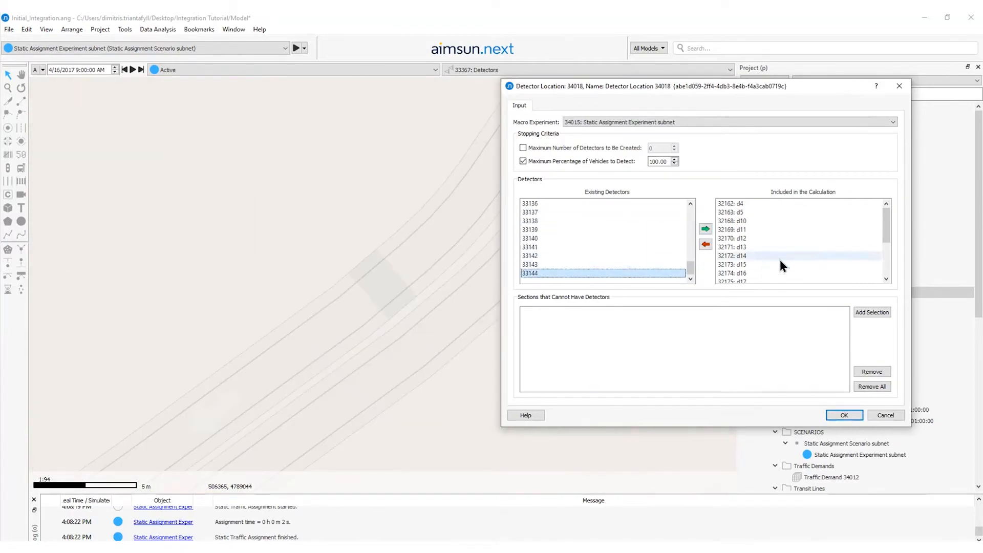
pyautogui.click(845, 416)
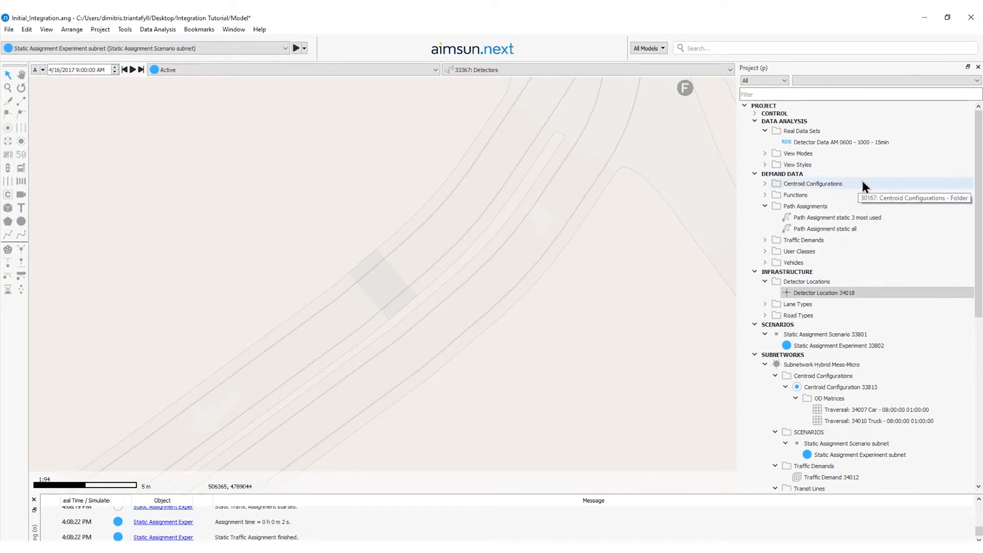
# - Run the calculation of Detector Location 34018 and enlarge the results window to examine the candidate sections
pyautogui.rightClick(813, 292)
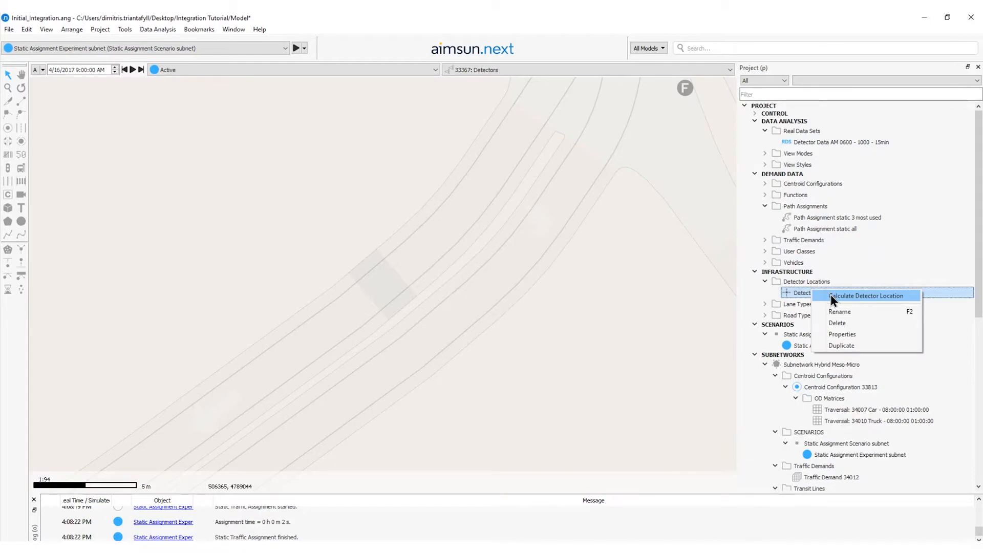
pyautogui.click(830, 296)
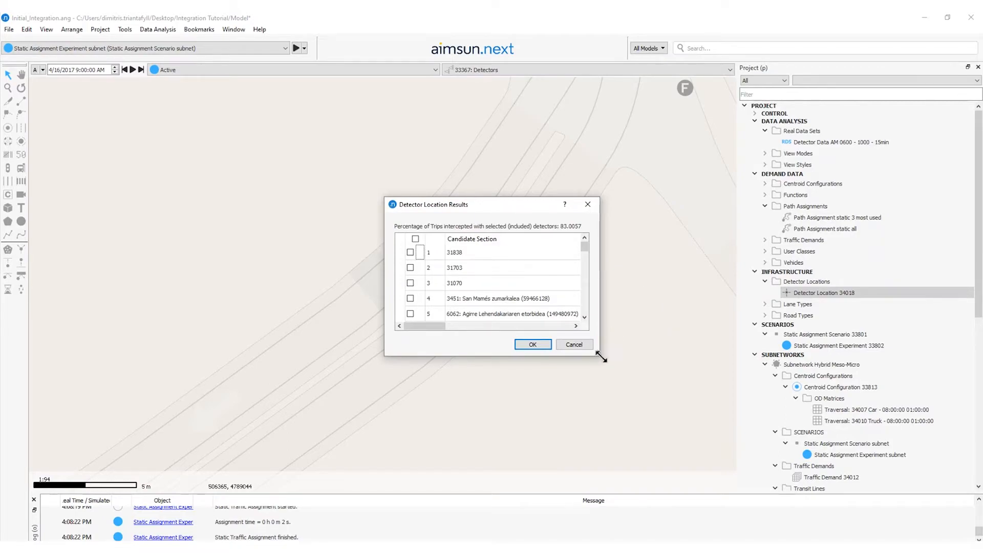
pyautogui.moveTo(600, 357); pyautogui.dragTo(740, 551)
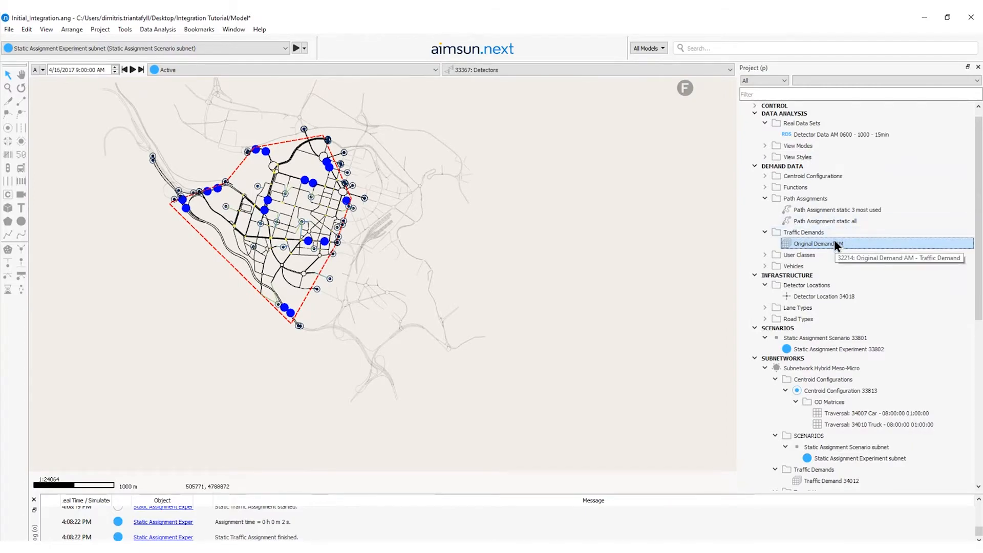
# - Duplicate the subnetwork's Traffic Demand 34012 and set the copy's initial time to 6:00 AM and duration to 04:00:00
pyautogui.scroll(-1, 835, 240)
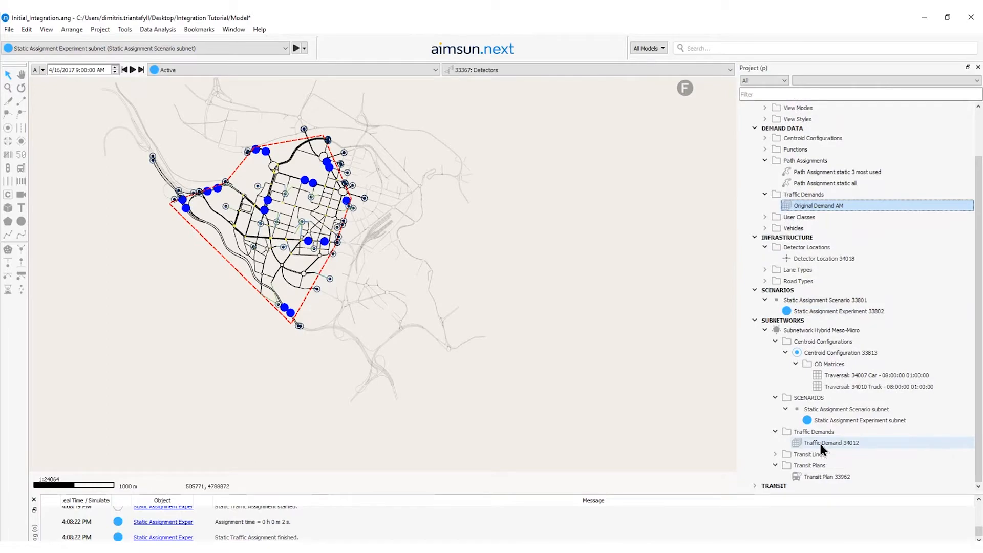
pyautogui.moveTo(820, 444); pyautogui.dragTo(819, 434)
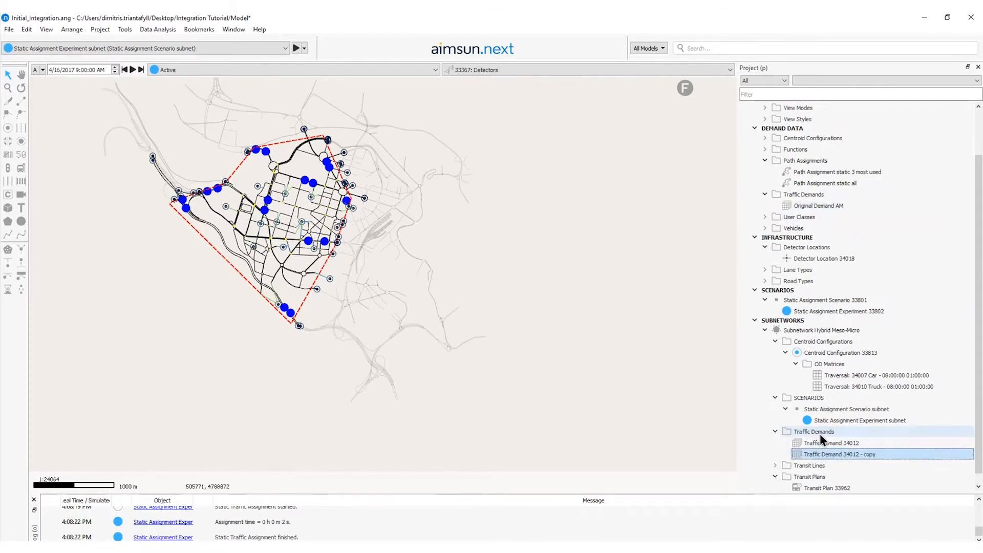
pyautogui.doubleClick(828, 454)
pyautogui.click(296, 133)
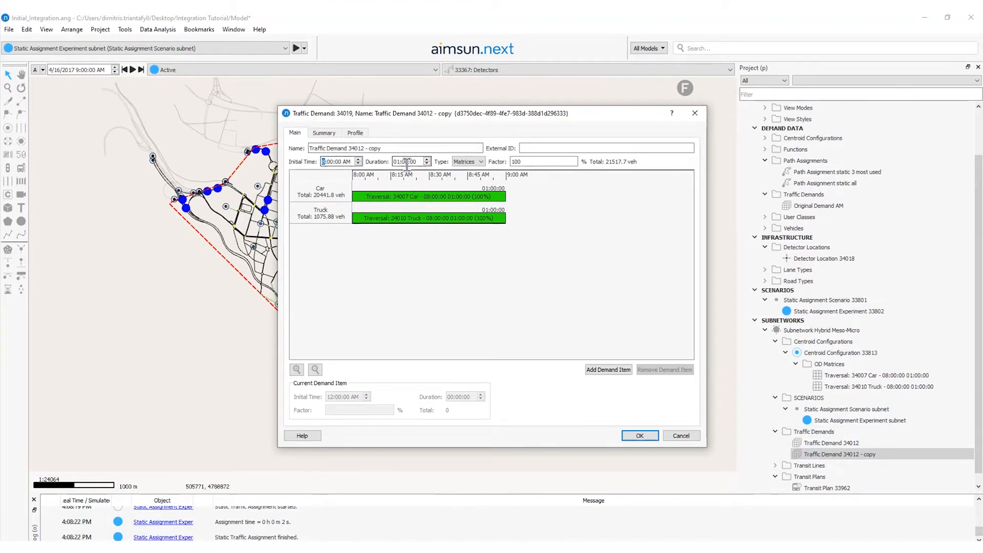
pyautogui.write('06')
pyautogui.click(400, 161)
pyautogui.doubleClick(400, 161)
pyautogui.write('4')
# - Extend the copied demand's Car and Truck matrices over the full four hours and set the demand factor to 365%
pyautogui.moveTo(429, 193); pyautogui.dragTo(660, 195)
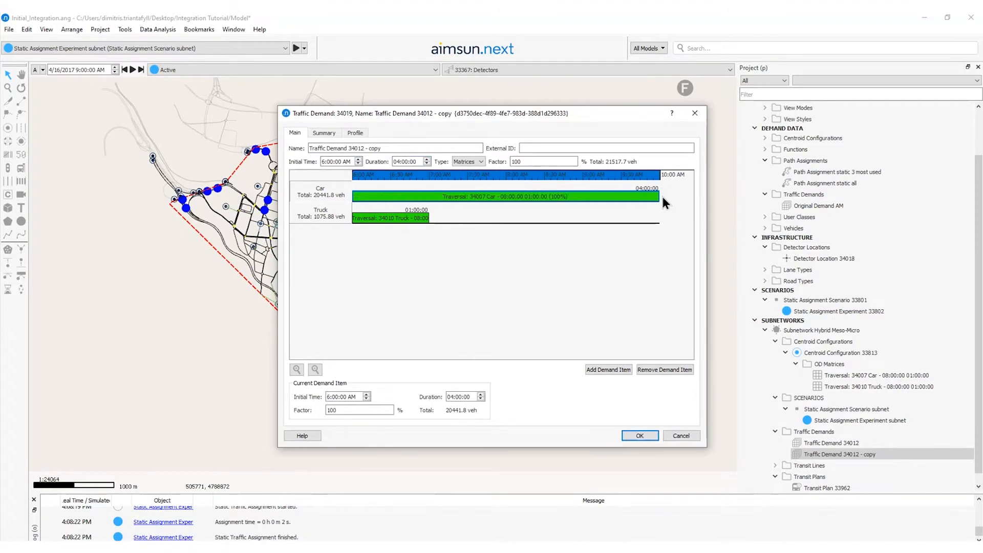
pyautogui.moveTo(429, 217); pyautogui.dragTo(675, 218)
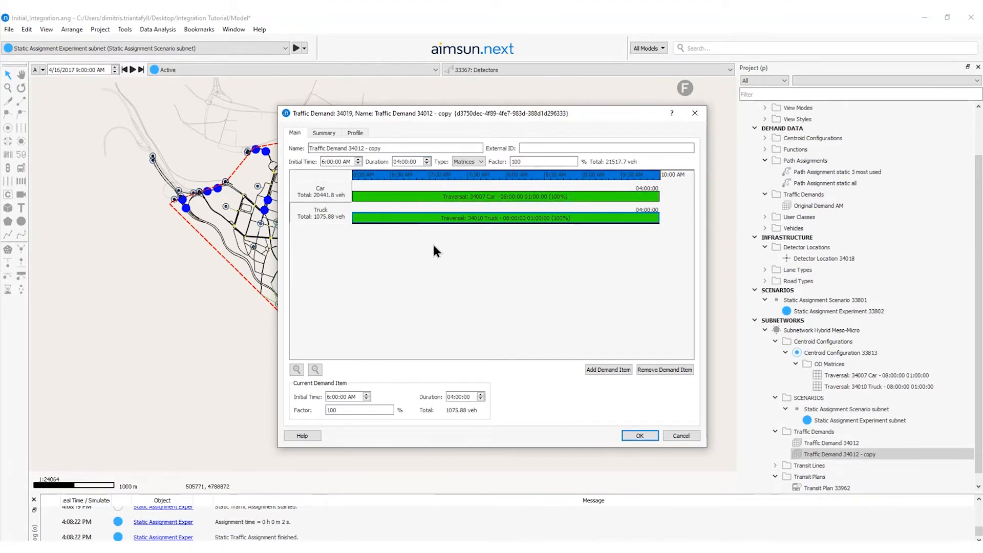
pyautogui.doubleClick(517, 161)
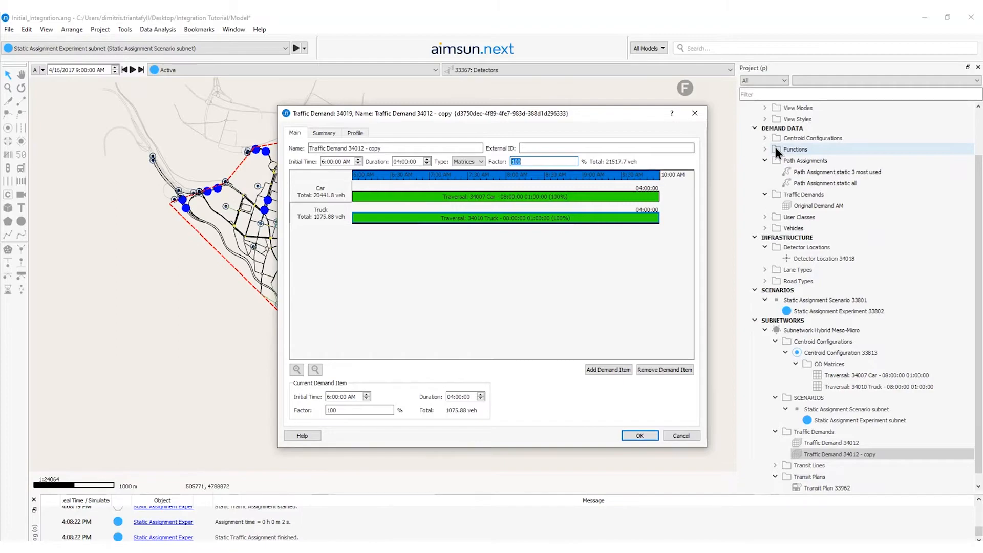
pyautogui.press('BackSpace')
pyautogui.write('365')
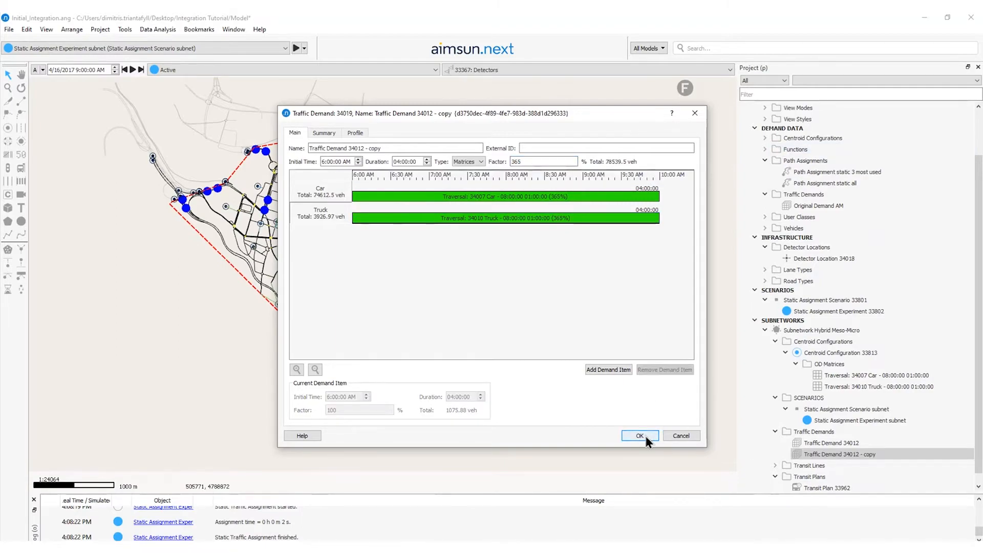
# - Rename the copied traffic demand as Traffic Demand 0600 - 1000 and save it
pyautogui.moveTo(349, 149); pyautogui.dragTo(446, 128)
pyautogui.write('0600 - 1000')
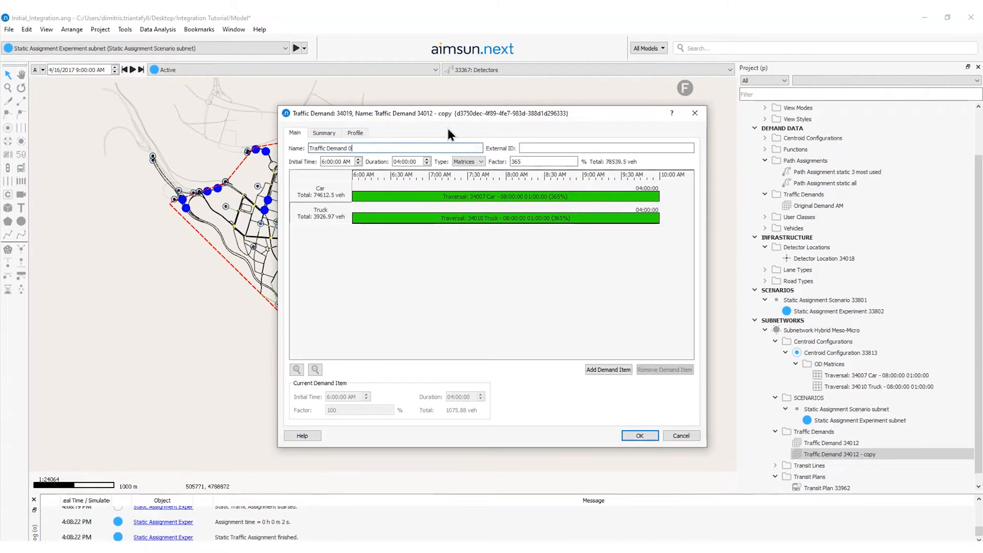
pyautogui.press('Return')
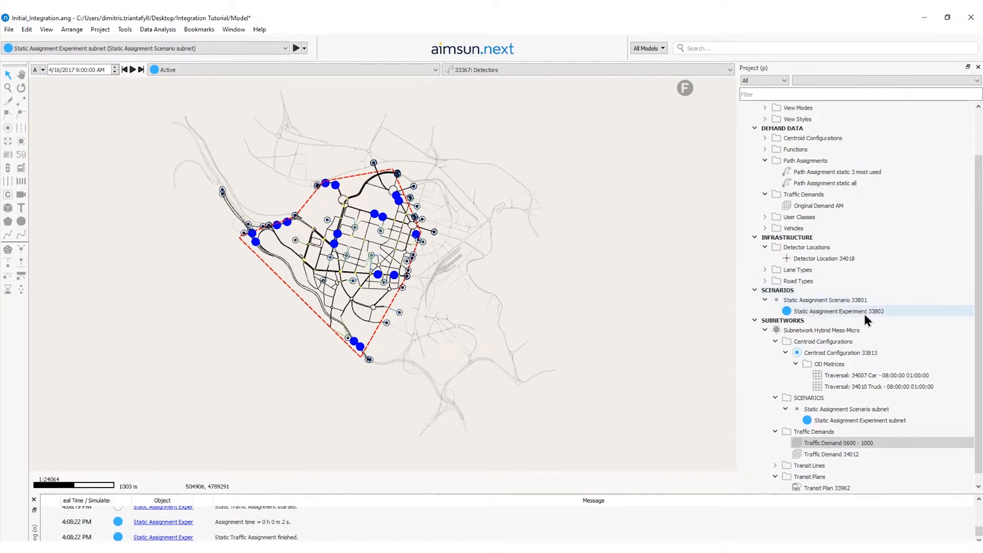
# - Duplicate Static Assignment Scenario subnet and end the names of the copied scenario and its experiment with "- 4h"
pyautogui.rightClick(825, 409)
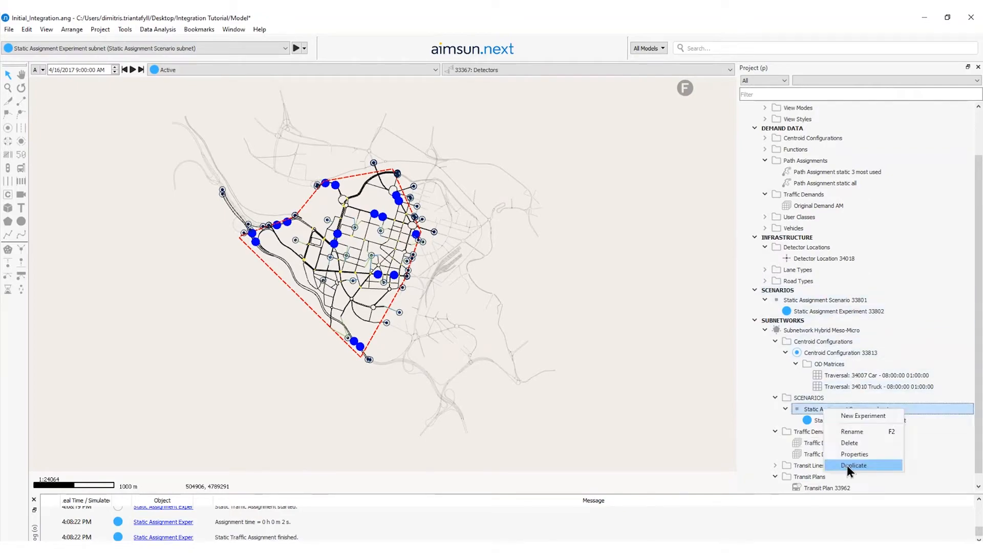
pyautogui.click(847, 465)
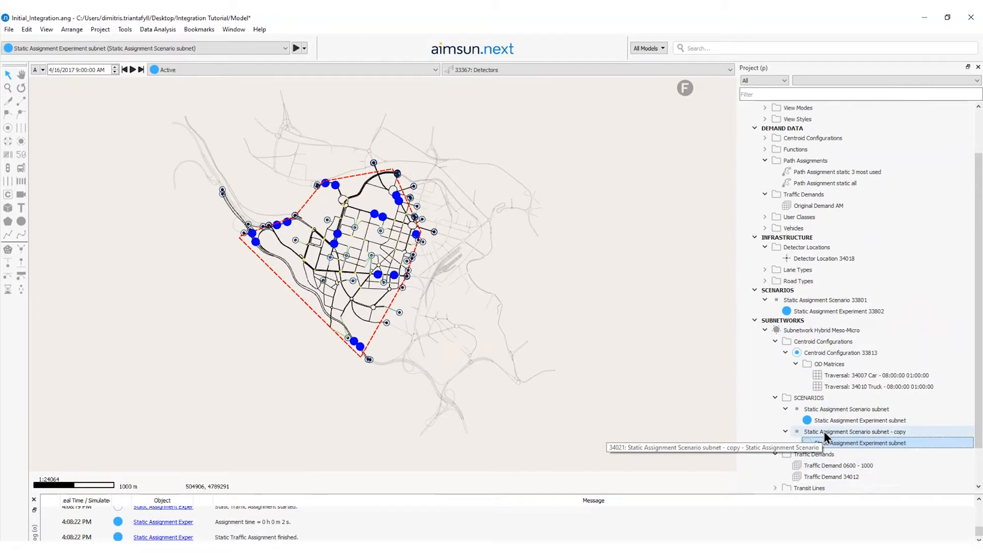
pyautogui.scroll(-1, 825, 426)
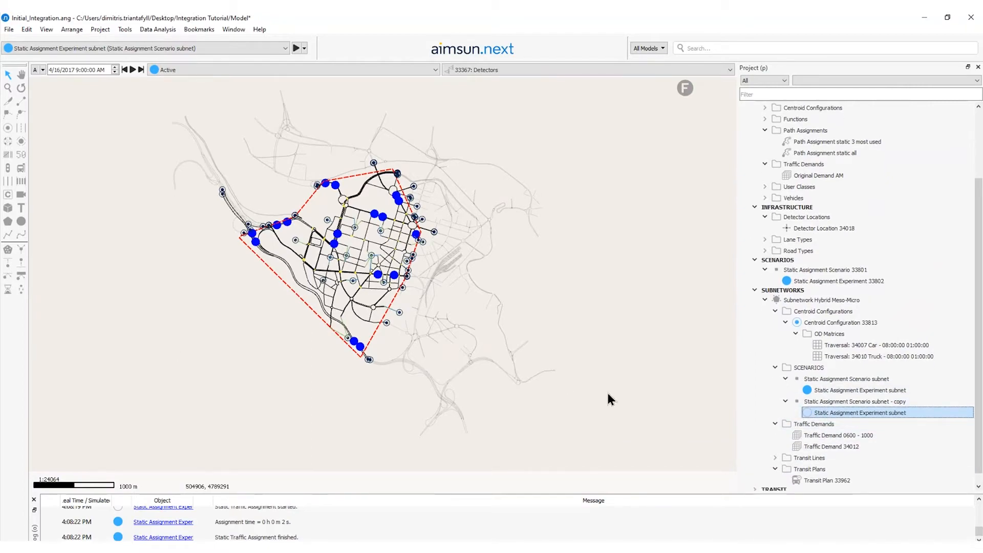
pyautogui.doubleClick(833, 402)
pyautogui.doubleClick(412, 155)
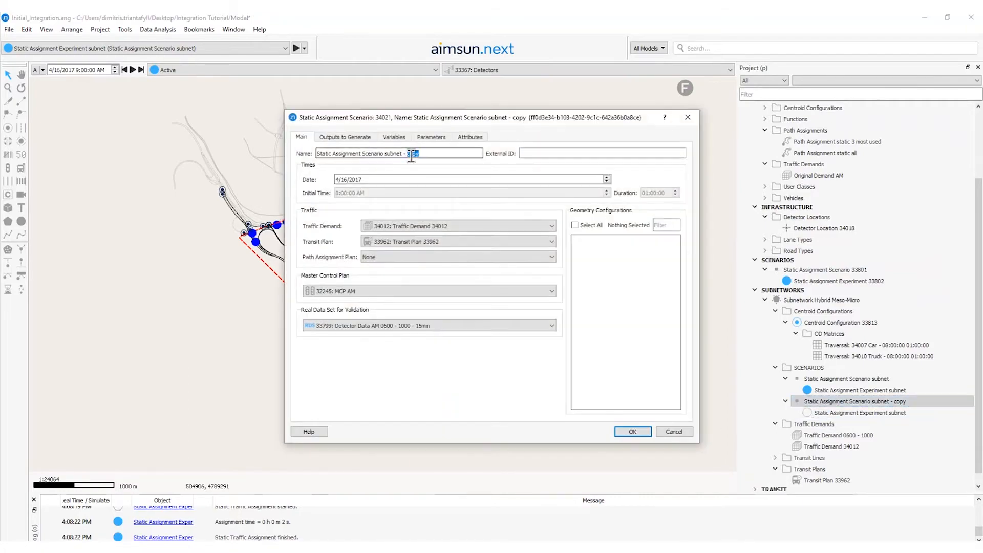
pyautogui.write('4h')
pyautogui.press('Return')
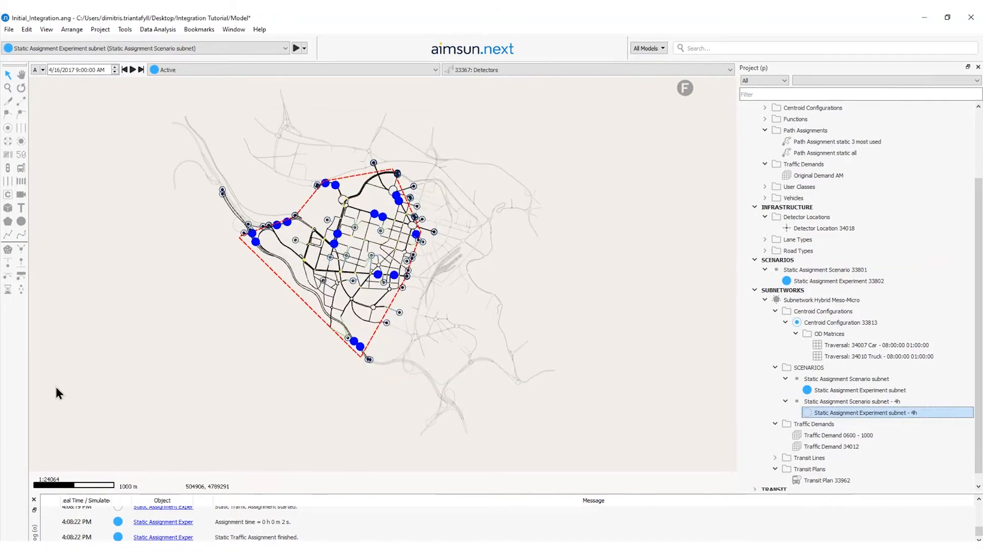
# - Assign Traffic Demand 0600 - 1000 to the Static Assignment Scenario subnet - 4h
pyautogui.doubleClick(834, 400)
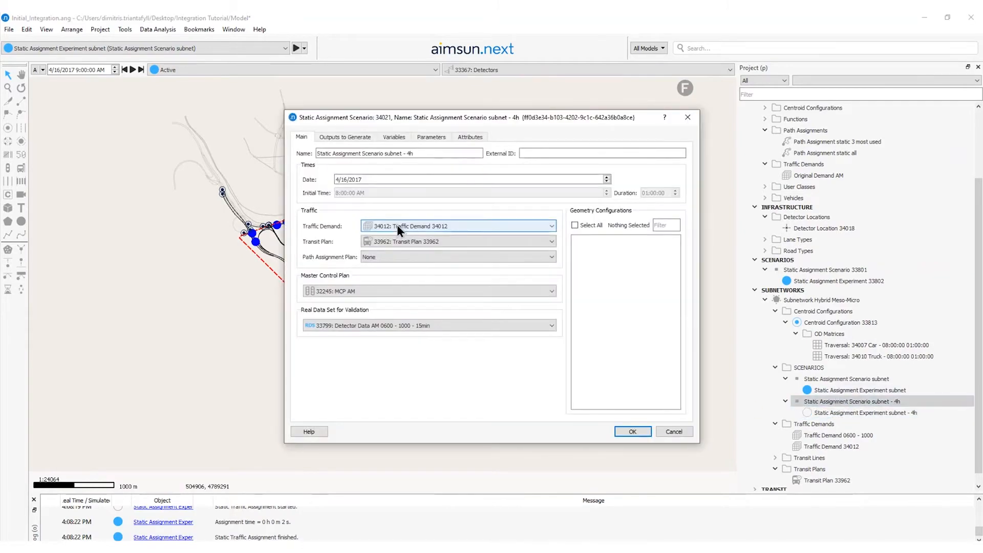
pyautogui.click(397, 226)
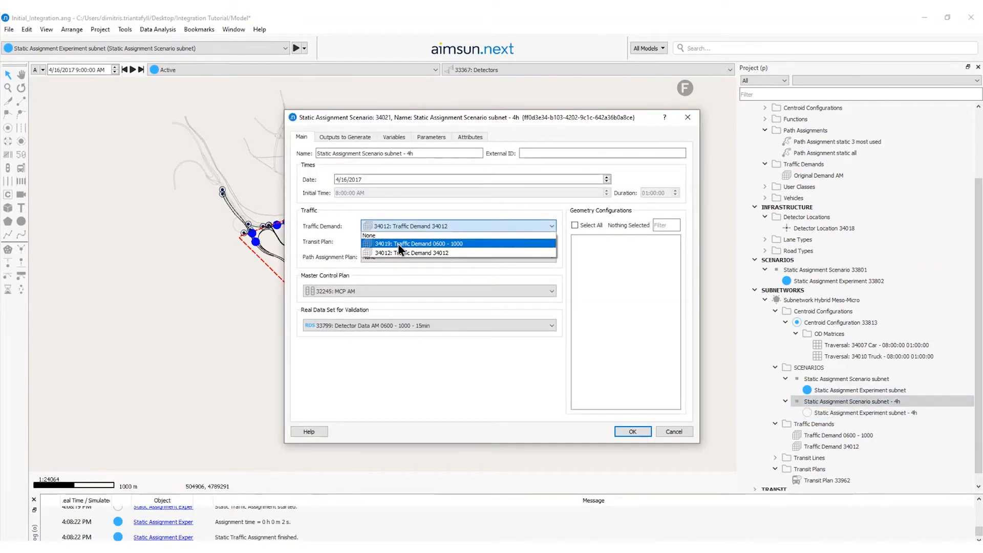
pyautogui.click(398, 244)
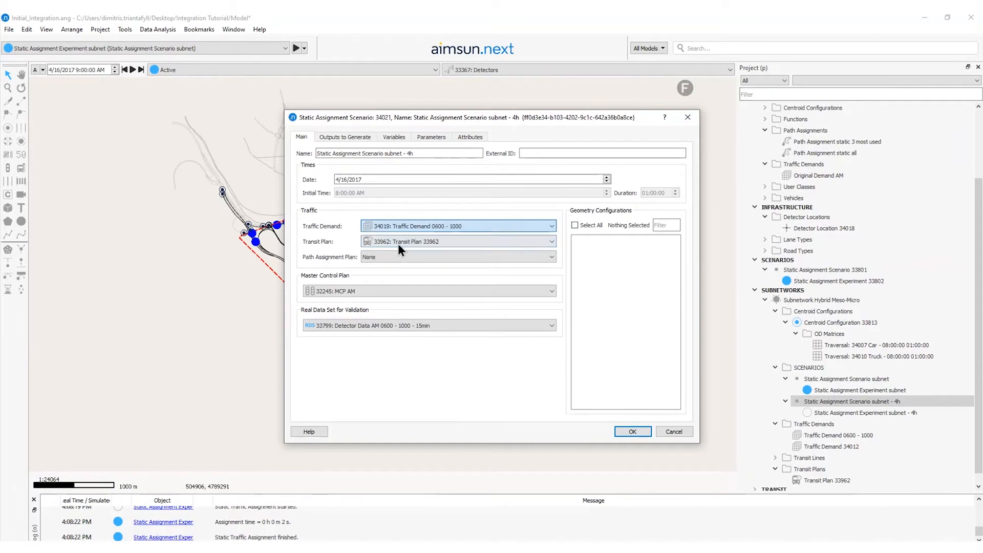
pyautogui.click(632, 433)
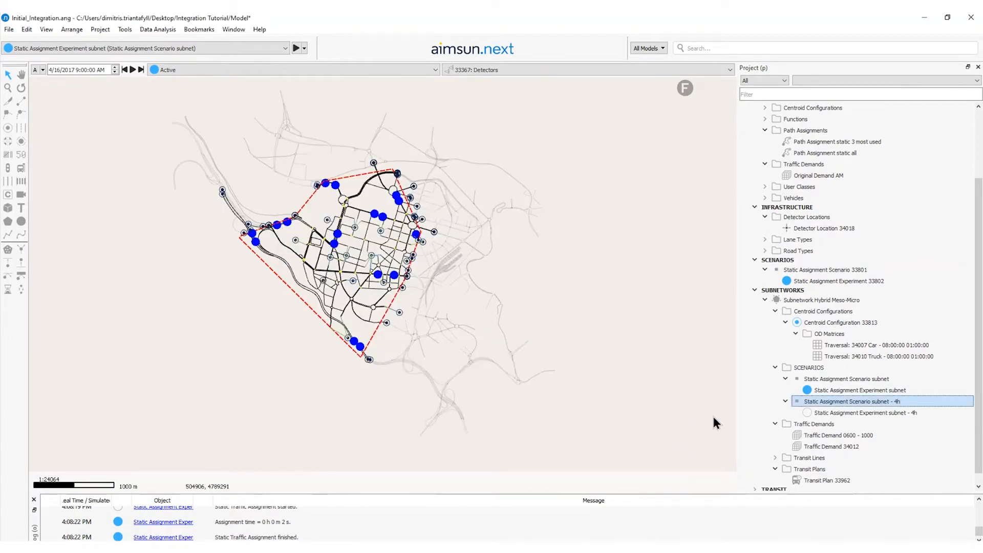
# - Run Static Assignment Experiment subnet - 4h and view its validation against Detector Data AM 0600 - 1000 - 15min as a graph
pyautogui.rightClick(823, 412)
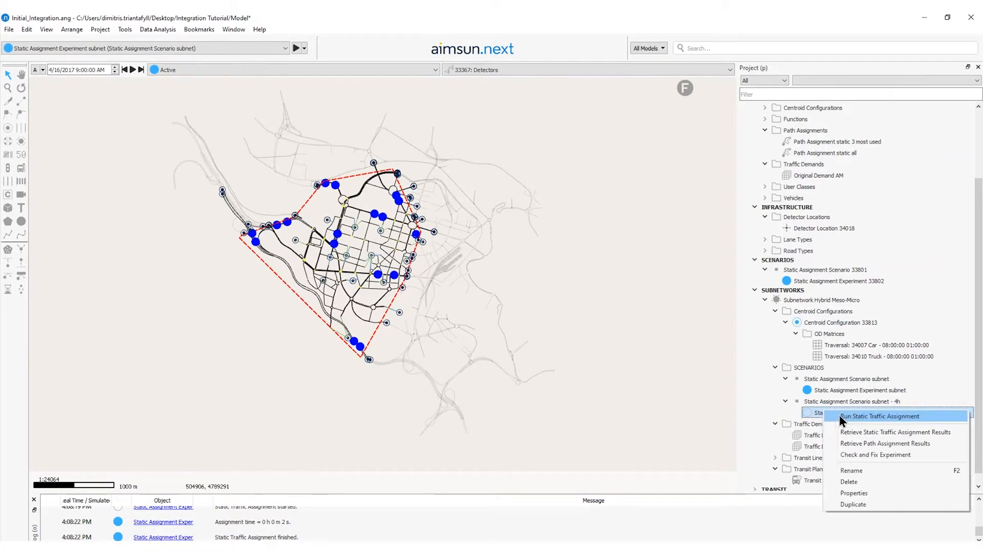
pyautogui.click(840, 415)
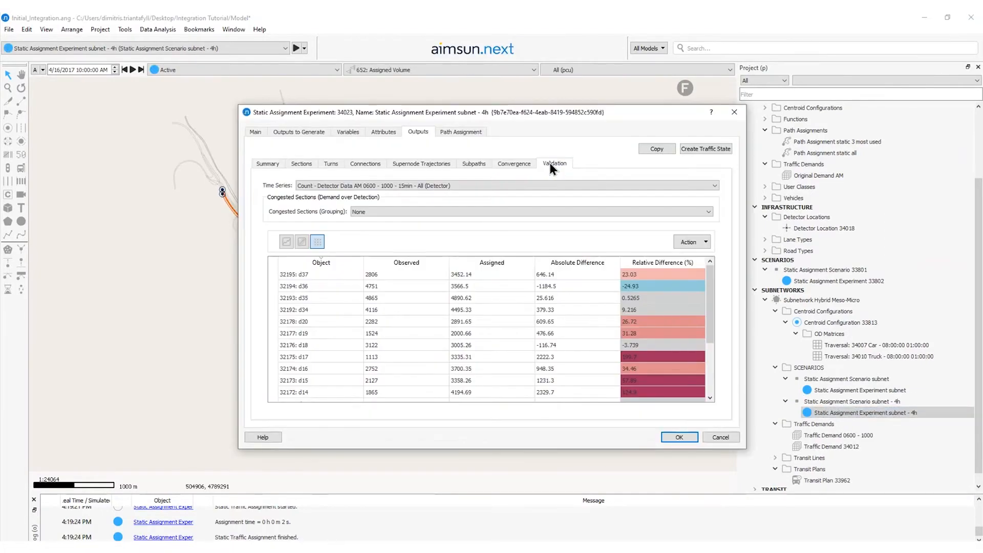
pyautogui.click(302, 242)
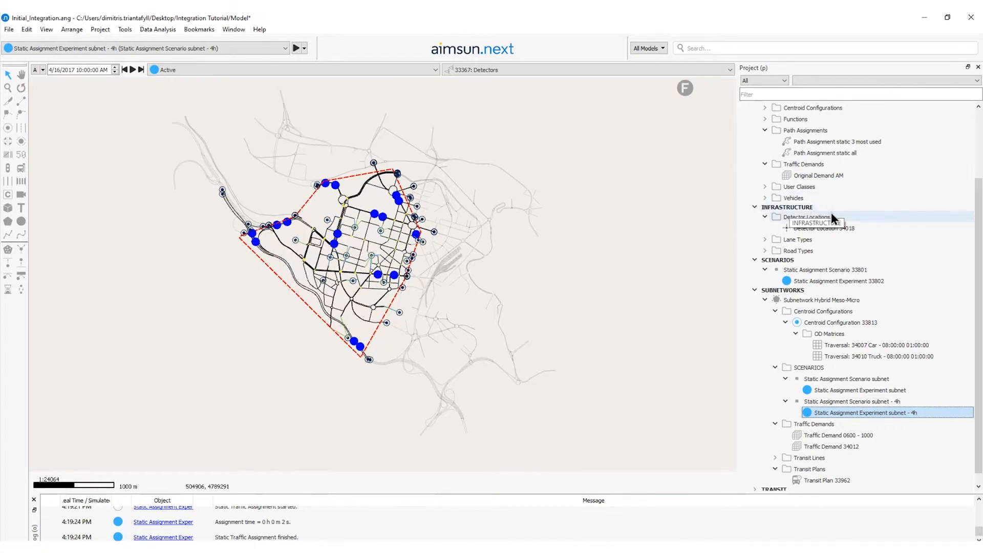
# - Create a Static OD Adjustment Scenario in Subnetwork Hybrid Meso-Micro and name it Static OD Adjustment Scenario subnet
pyautogui.rightClick(840, 300)
pyautogui.moveTo(878, 334)
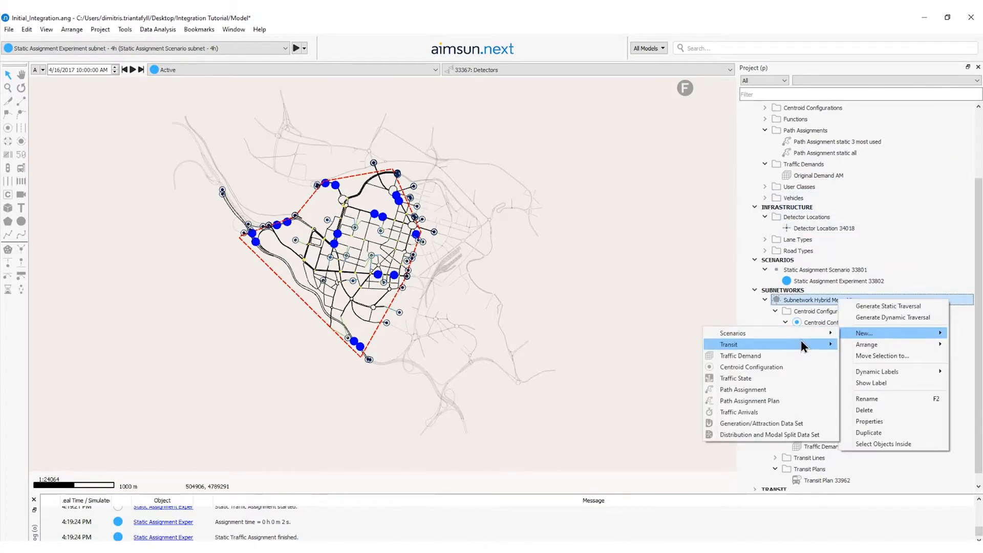
pyautogui.moveTo(796, 334)
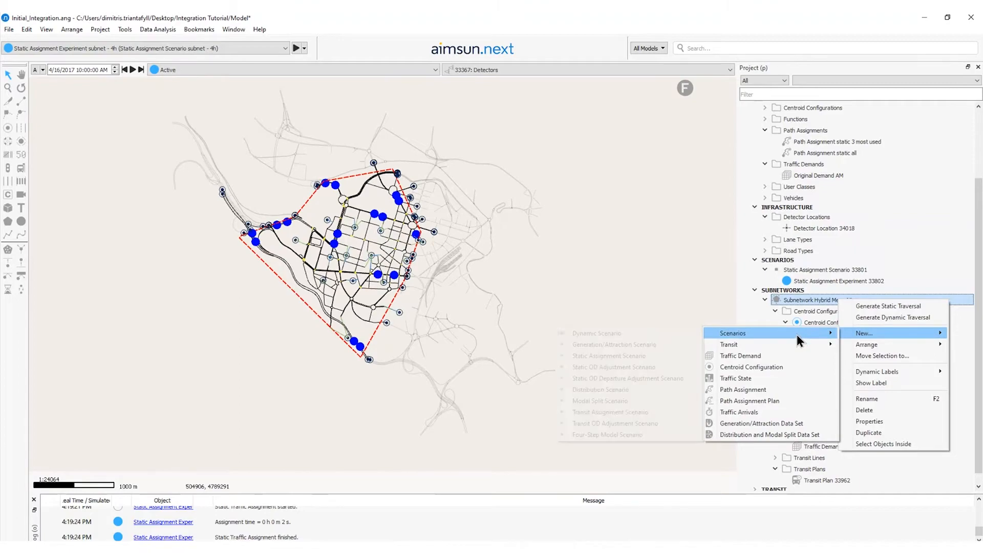
pyautogui.click(638, 366)
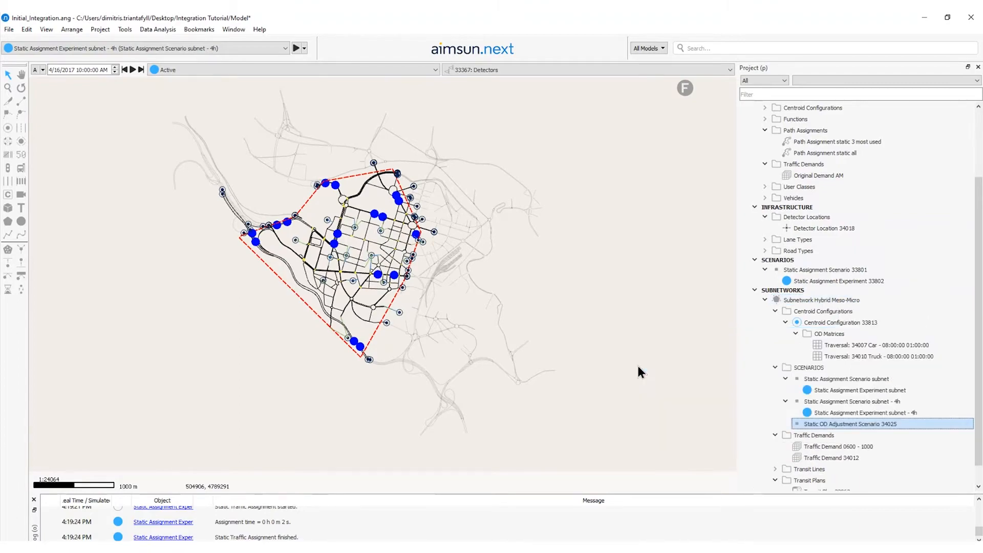
pyautogui.doubleClick(836, 424)
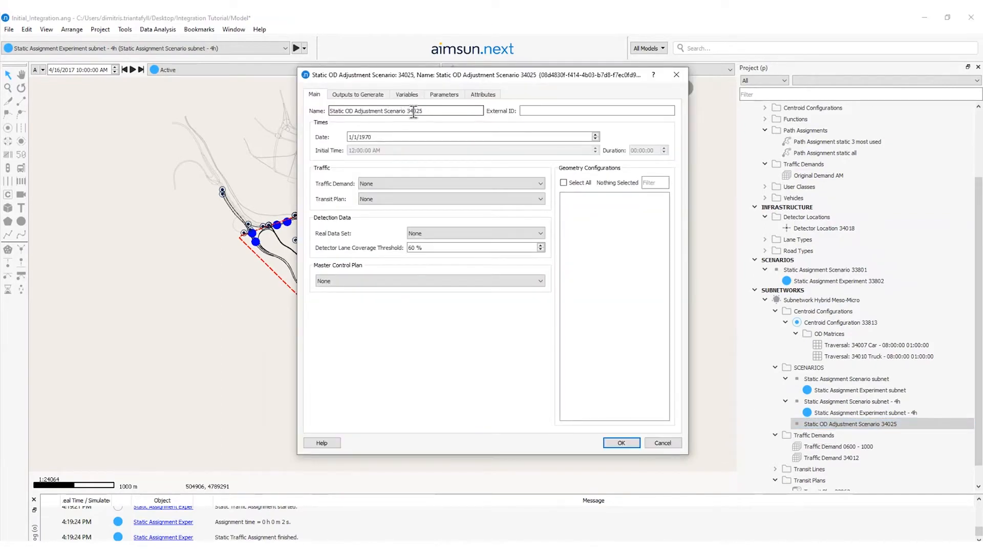
pyautogui.doubleClick(414, 111)
pyautogui.write('subnet')
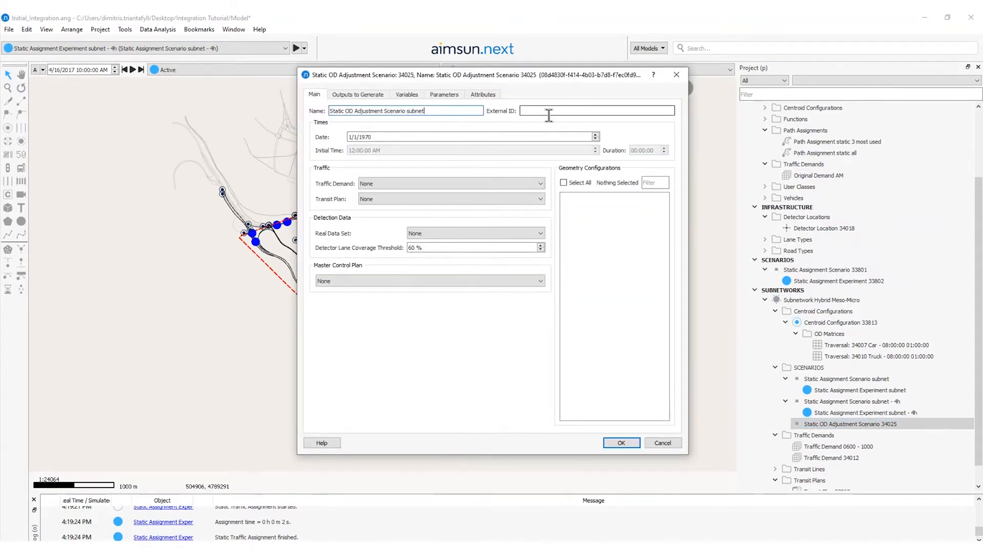
# - Set the adjustment scenario's date to 4/16/2017, its traffic demand to Traffic Demand 0600 - 1000 and its transit plan to Transit Plan 33962
pyautogui.click(349, 137)
pyautogui.write('4/')
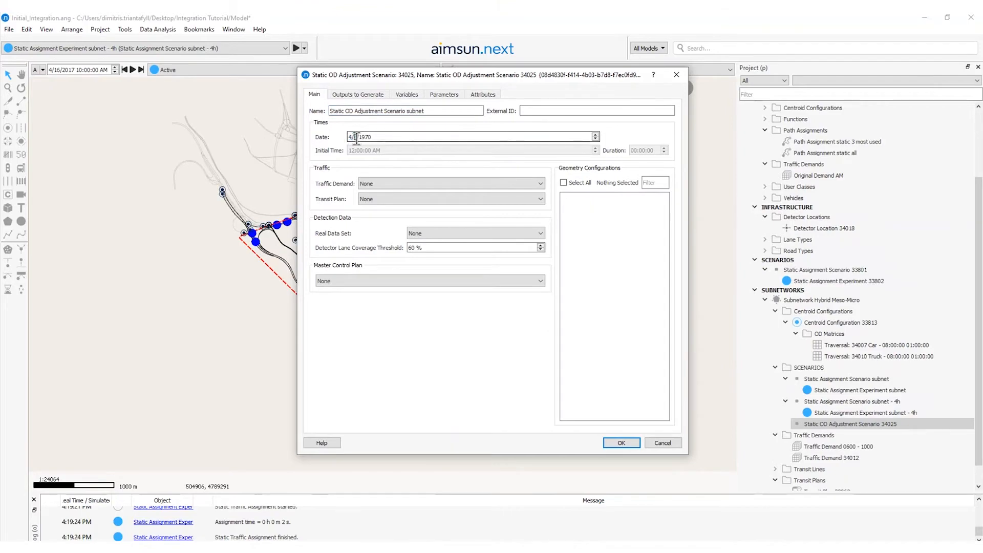
pyautogui.write('16/2017')
pyautogui.click(426, 184)
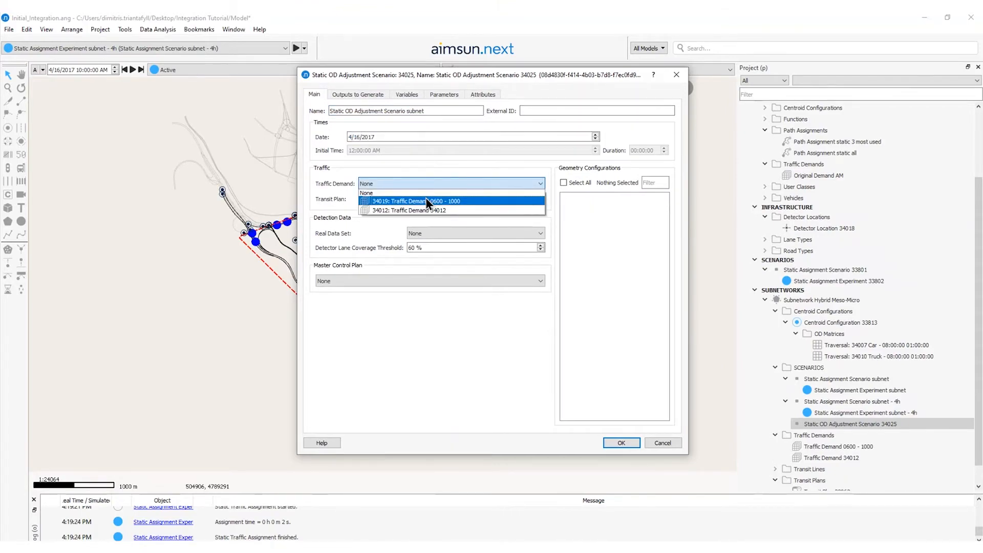
pyautogui.click(426, 201)
pyautogui.click(423, 204)
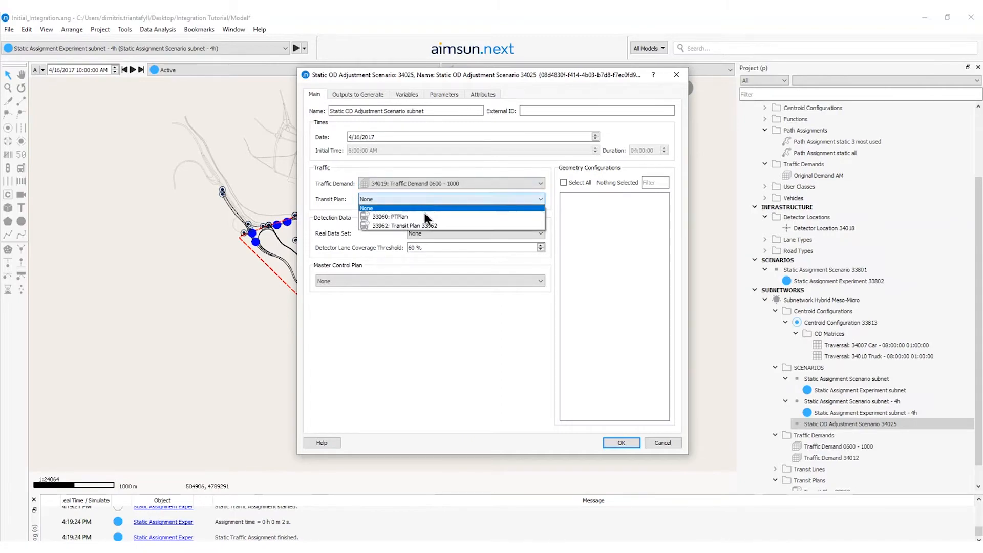
pyautogui.click(424, 212)
# - Assign the real data set Detector Data AM 0600 - 1000 - 15min and the master control plan MCP AM to the adjustment scenario
pyautogui.click(430, 233)
pyautogui.click(431, 251)
pyautogui.click(406, 281)
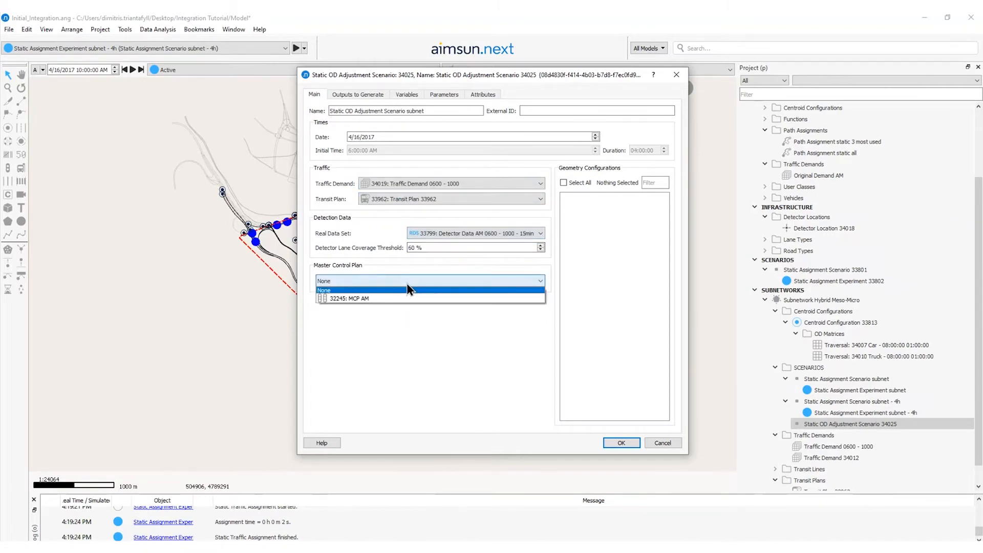
pyautogui.click(407, 298)
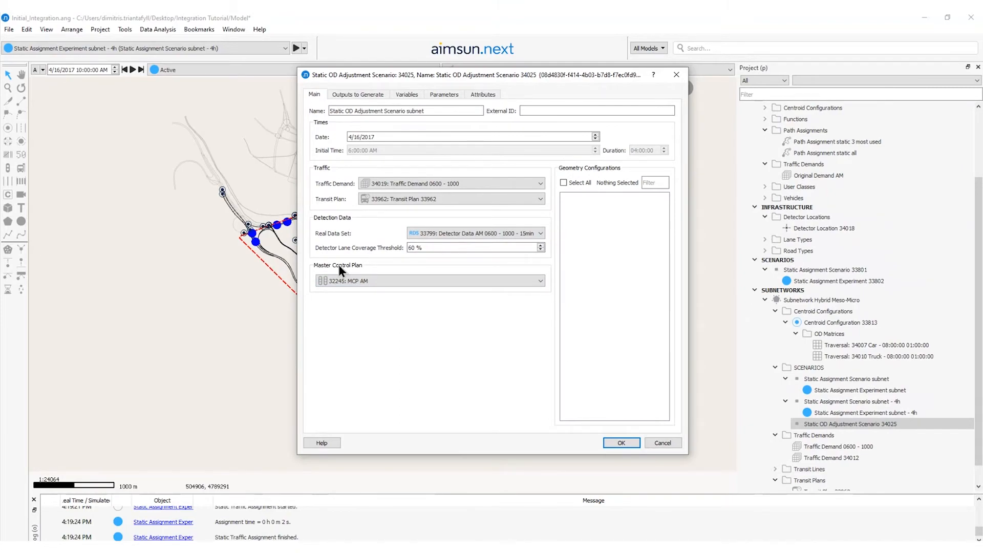
pyautogui.click(618, 442)
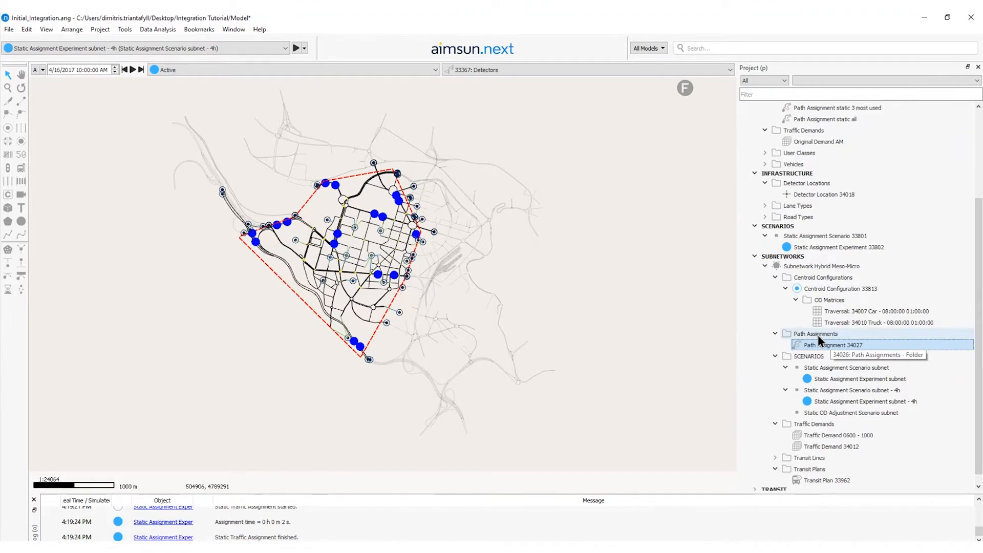
# - Rename the subnetwork's path assignment as Path Assignment subnet and its file as PathAssignment_subnet
pyautogui.doubleClick(846, 343)
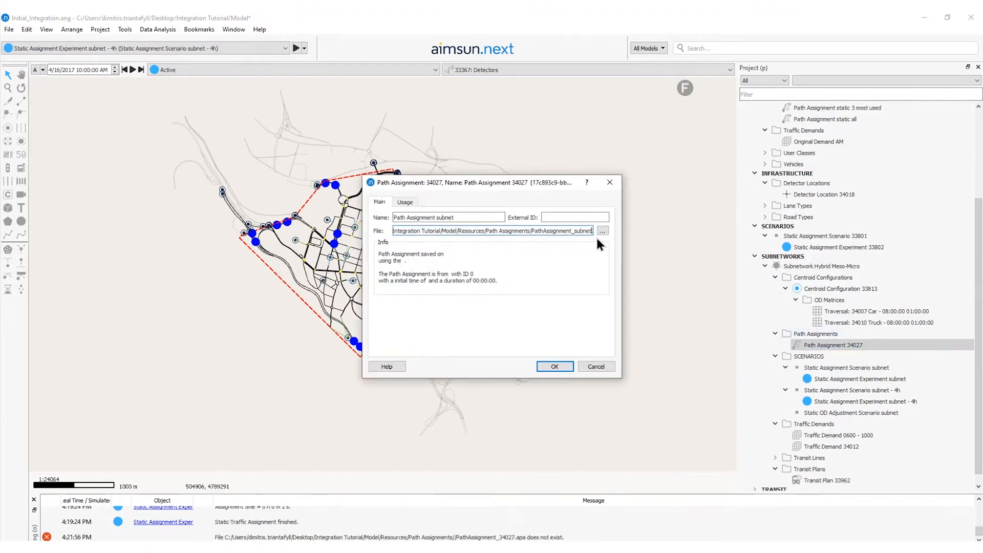
pyautogui.click(555, 367)
# - Create an OD matrix in Centroid Configuration 33813, name it deviation matrix and set its contents to Maximum Deviation
pyautogui.click(803, 288)
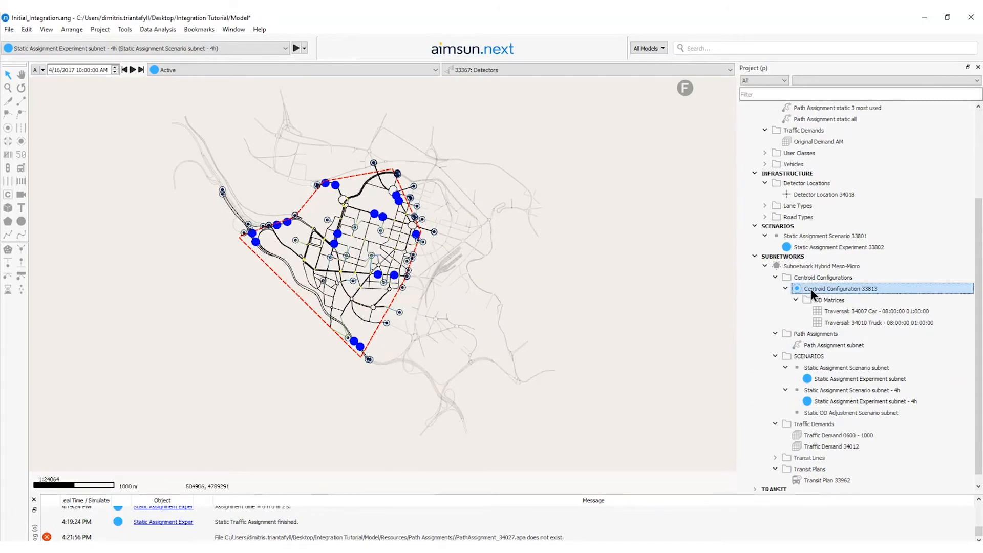
pyautogui.rightClick(811, 289)
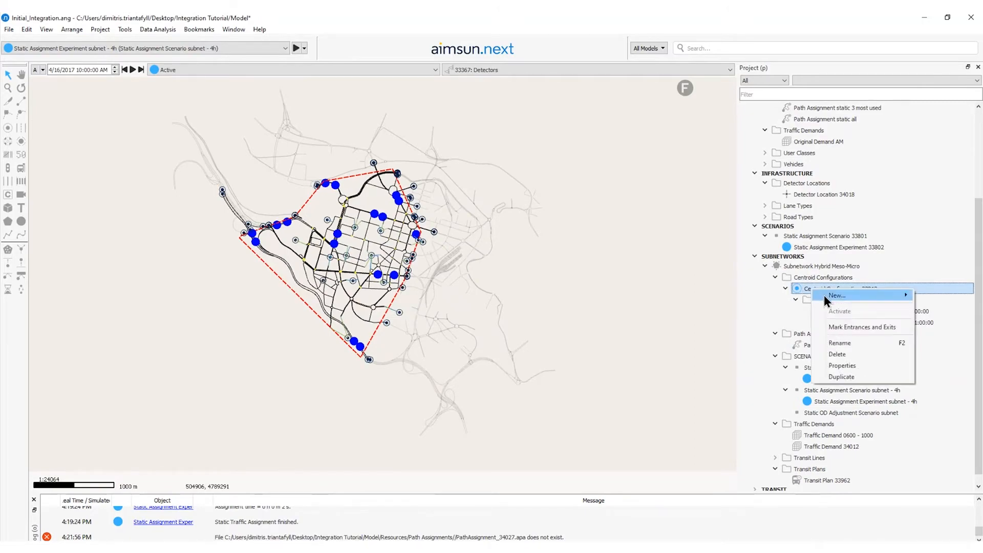
pyautogui.moveTo(824, 295)
pyautogui.click(763, 298)
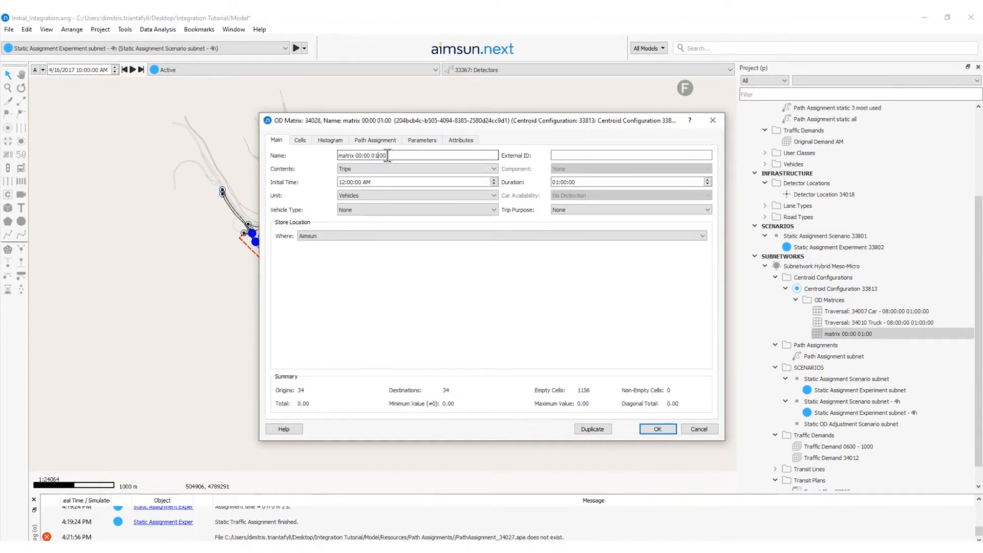
pyautogui.moveTo(391, 155); pyautogui.dragTo(351, 149)
pyautogui.write('deviation matrix')
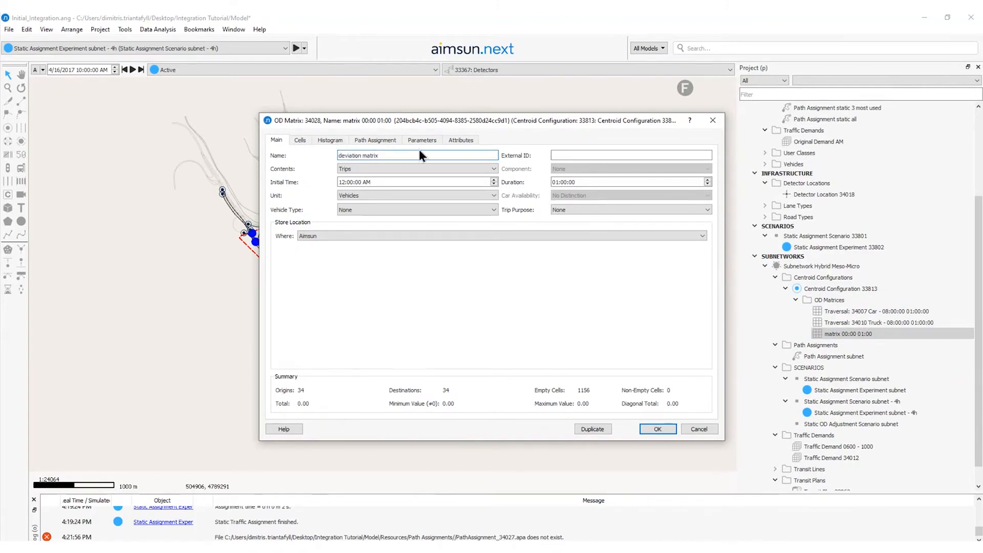
pyautogui.click(367, 167)
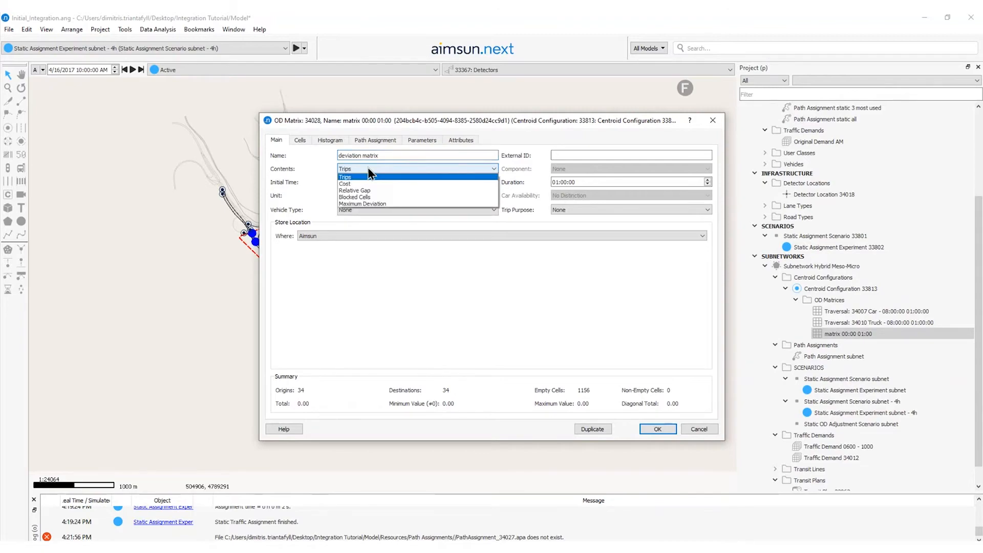
pyautogui.click(366, 203)
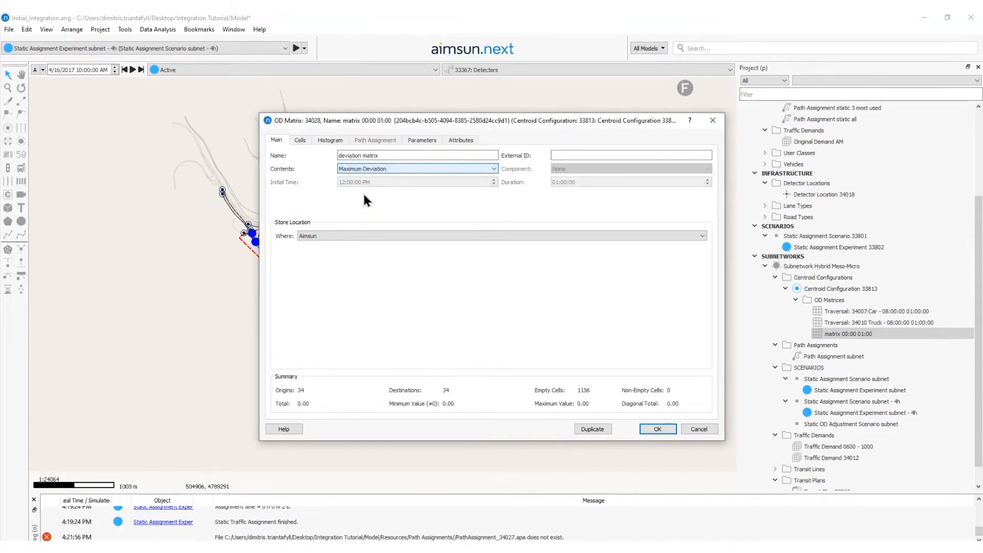
# - Add 100 to all cells of the deviation matrix and save the matrix
pyautogui.click(300, 139)
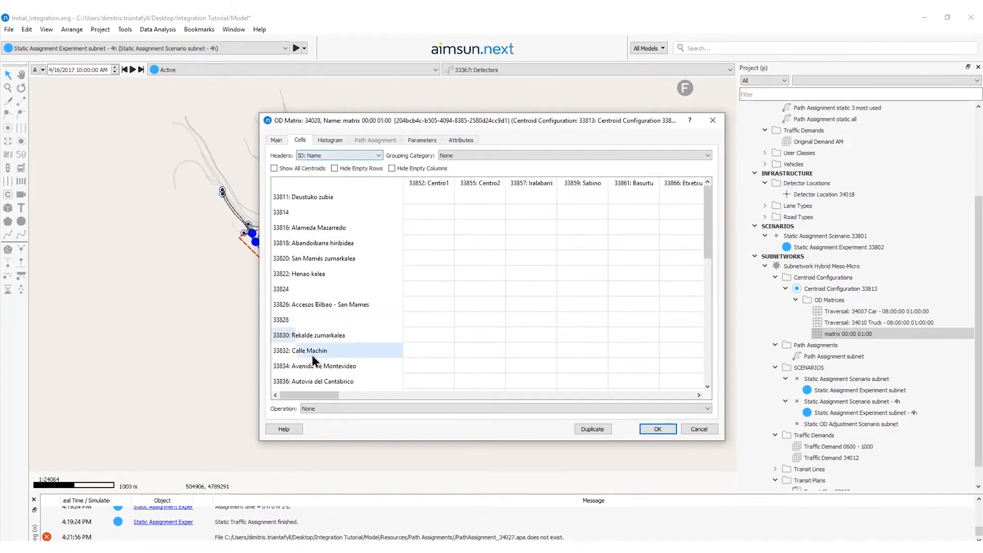
pyautogui.click(323, 410)
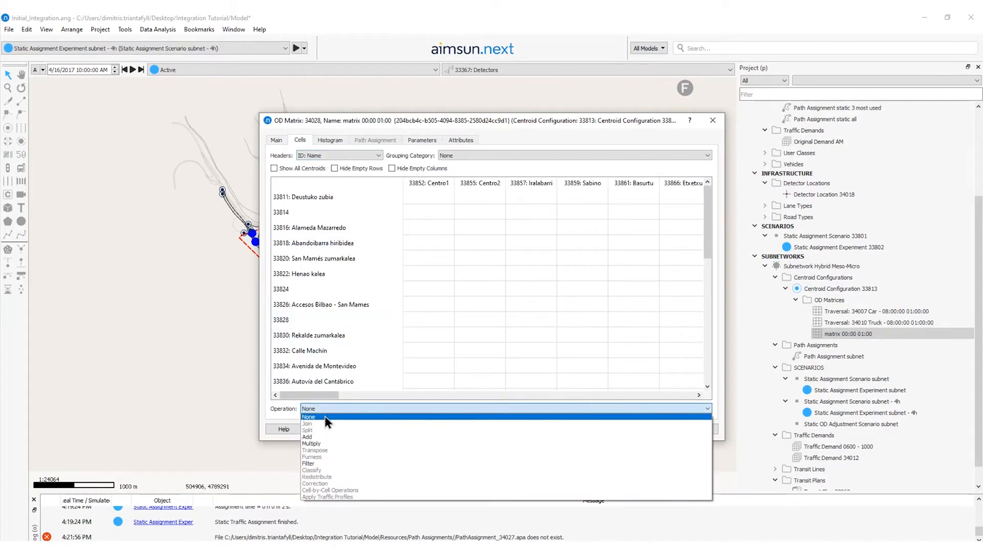
pyautogui.click(328, 436)
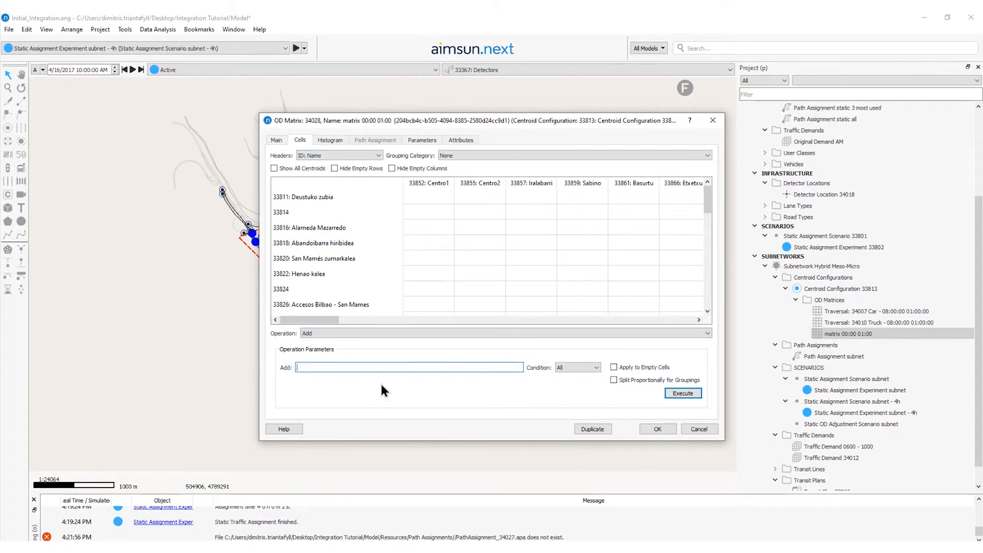
pyautogui.write('1')
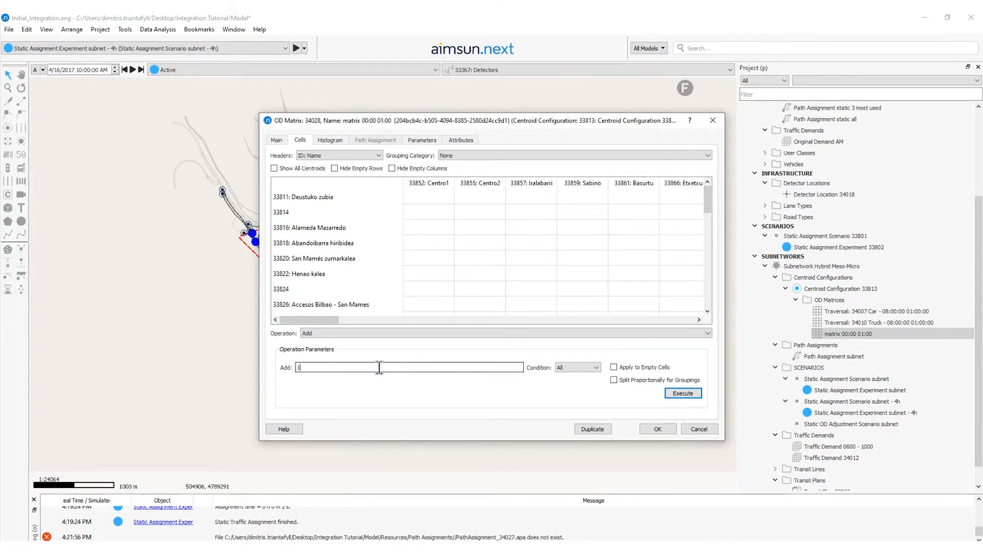
pyautogui.write('00')
pyautogui.click(597, 367)
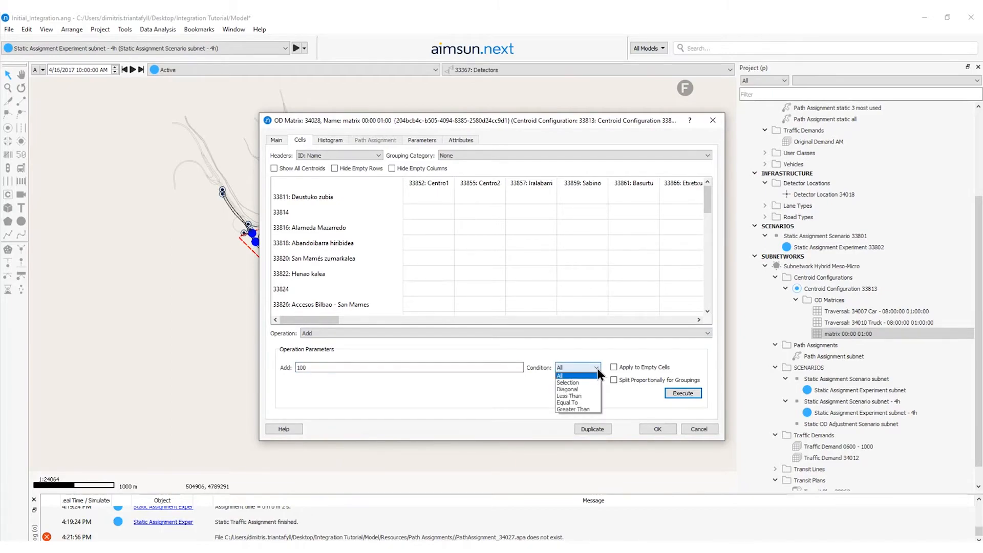
pyautogui.click(597, 368)
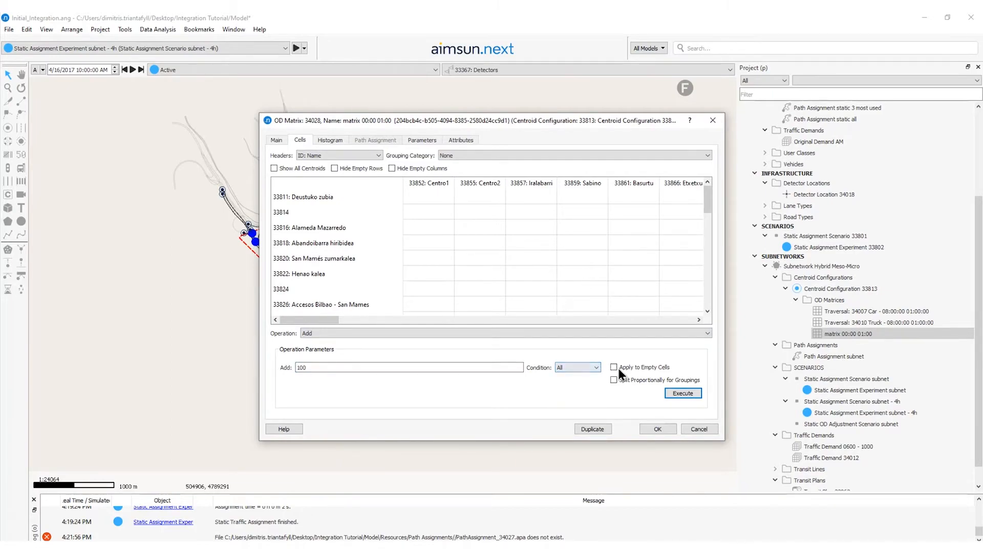
pyautogui.click(675, 393)
pyautogui.click(648, 427)
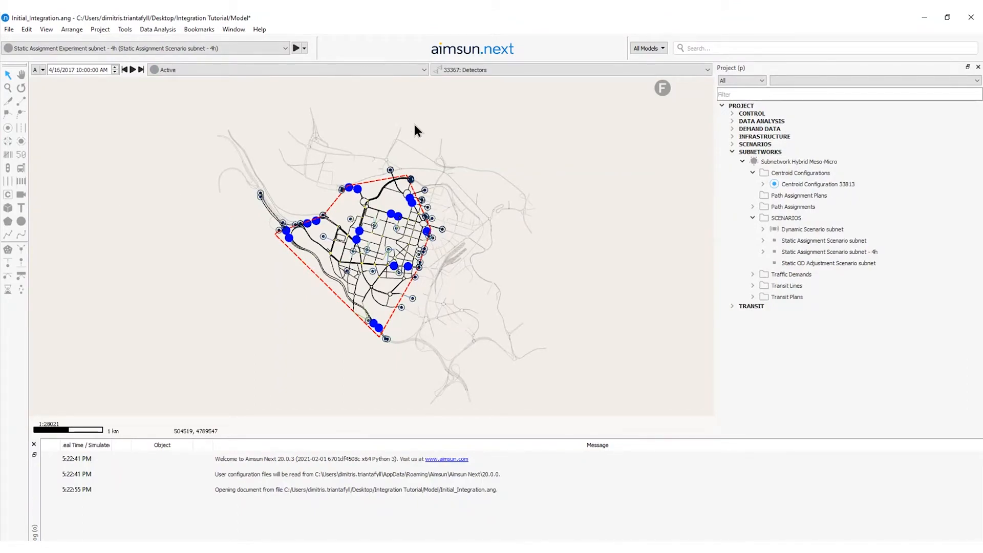
# - Create a Frank and Wolfe Assignment experiment in Static OD Adjustment Scenario subnet and name it Static OD Adjustment Experiment subnet
pyautogui.doubleClick(800, 262)
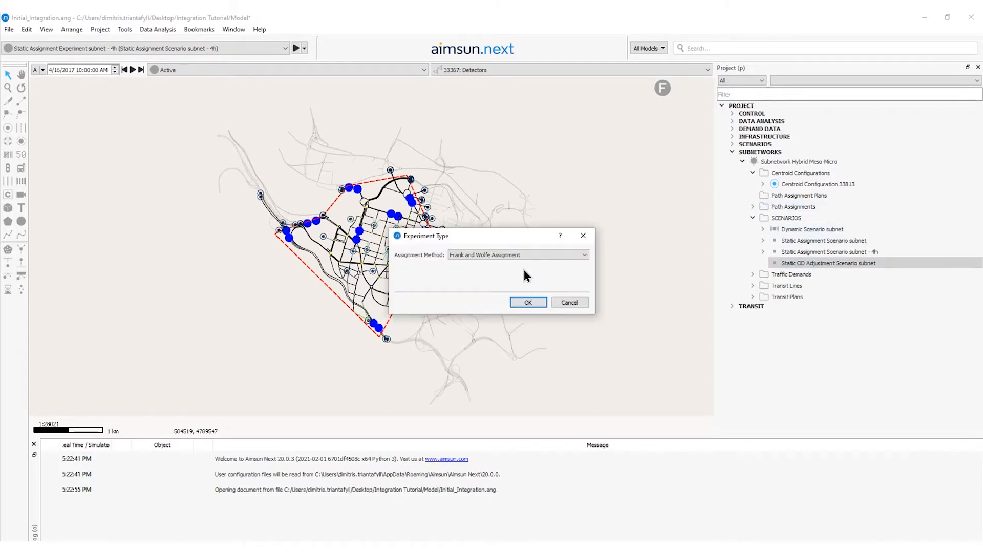
pyautogui.click(536, 301)
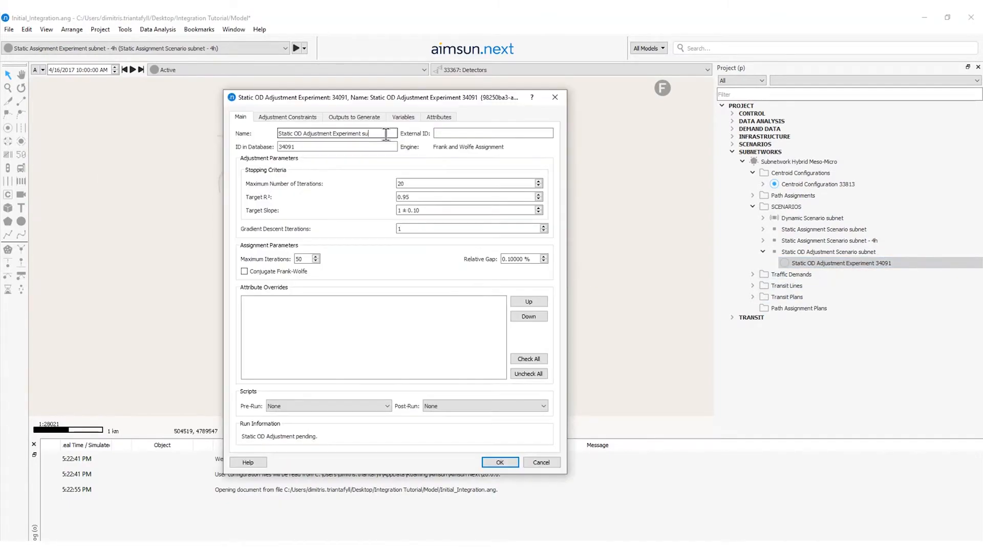
pyautogui.write('net')
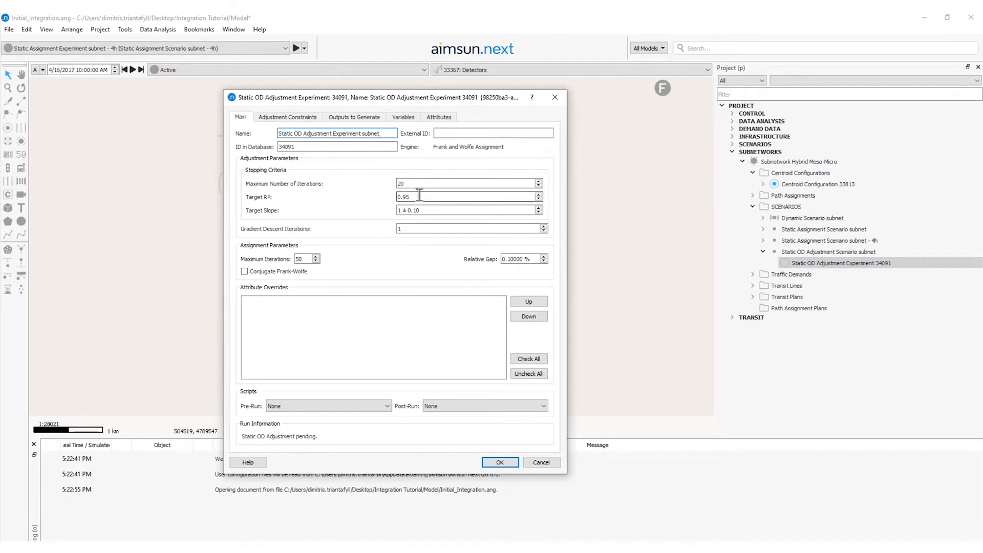
# - Set the experiment's target R² to 1, target slope to 1 ± 0 and relative gap to 0.001 %, and enable Conjugate Frank-Wolfe
pyautogui.moveTo(419, 196); pyautogui.dragTo(387, 196)
pyautogui.write('1')
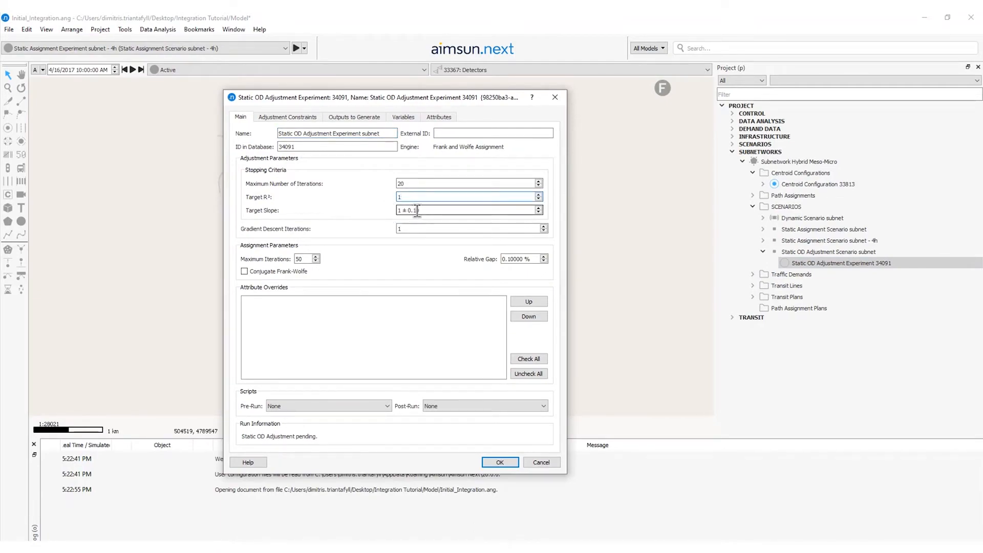
pyautogui.moveTo(408, 211); pyautogui.dragTo(422, 211)
pyautogui.write('0')
pyautogui.moveTo(507, 258); pyautogui.dragTo(522, 259)
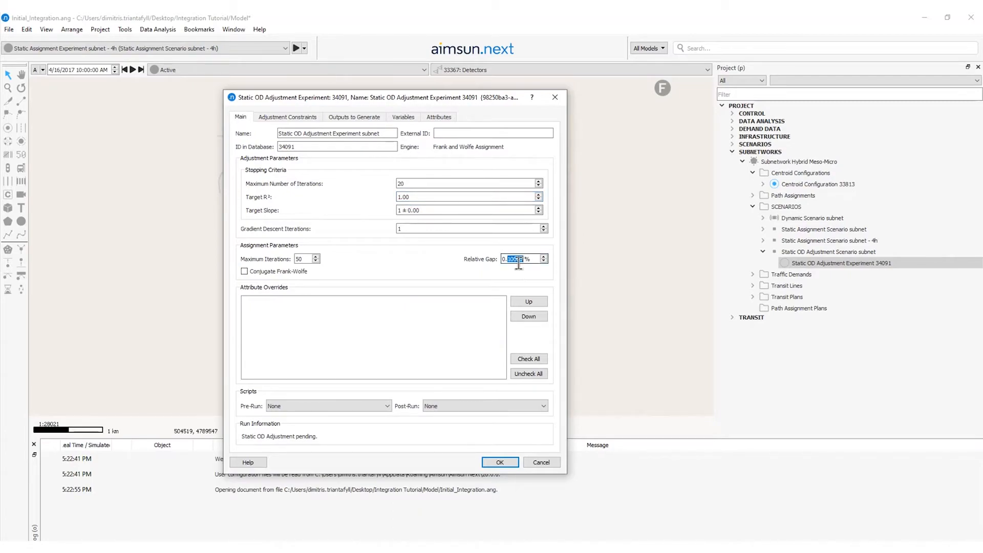
pyautogui.write('001')
pyautogui.click(266, 275)
# - Set the matrix elasticity to 0.55 for both Car and Truck in the experiment's adjustment constraints
pyautogui.click(292, 119)
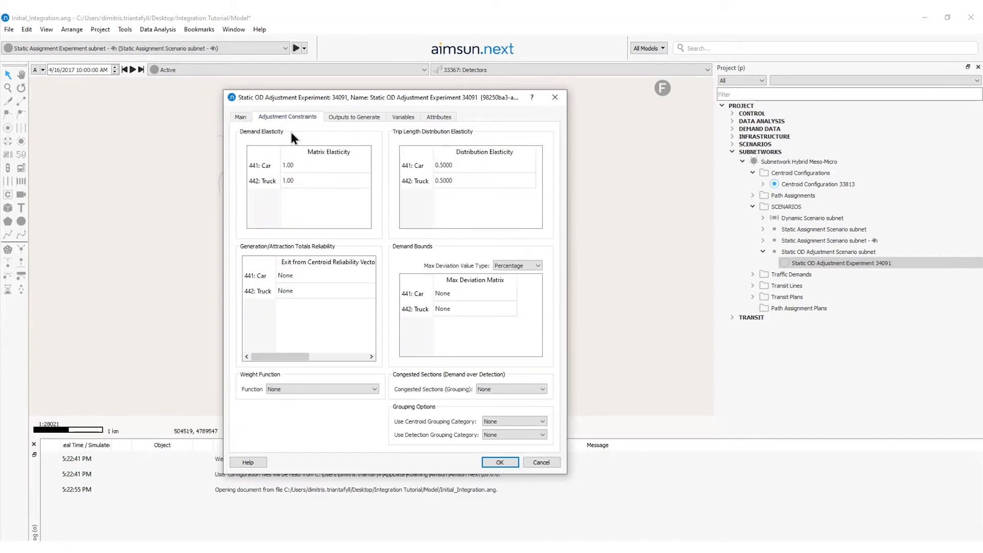
pyautogui.click(296, 170)
pyautogui.doubleClick(296, 168)
pyautogui.write('0.55')
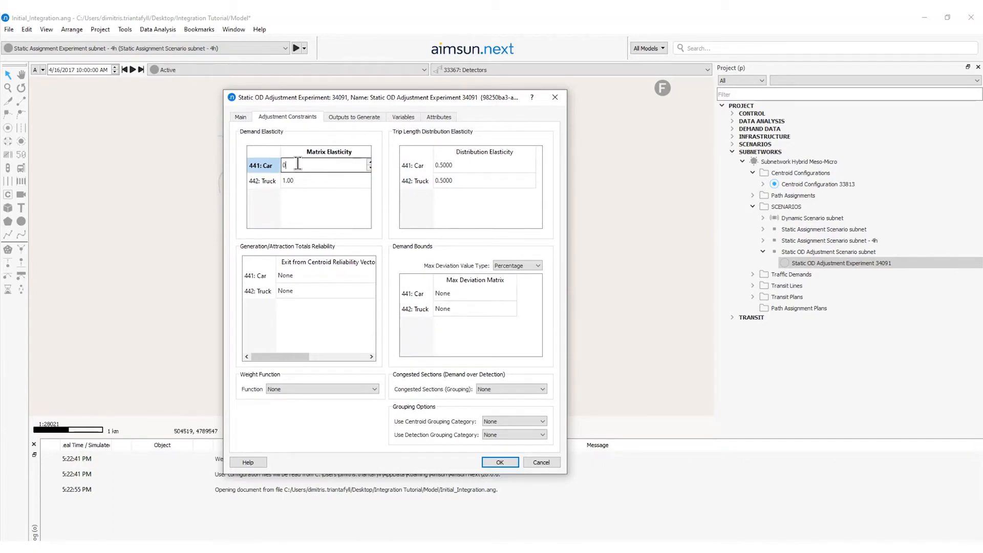
pyautogui.doubleClick(306, 180)
pyautogui.write('0.55')
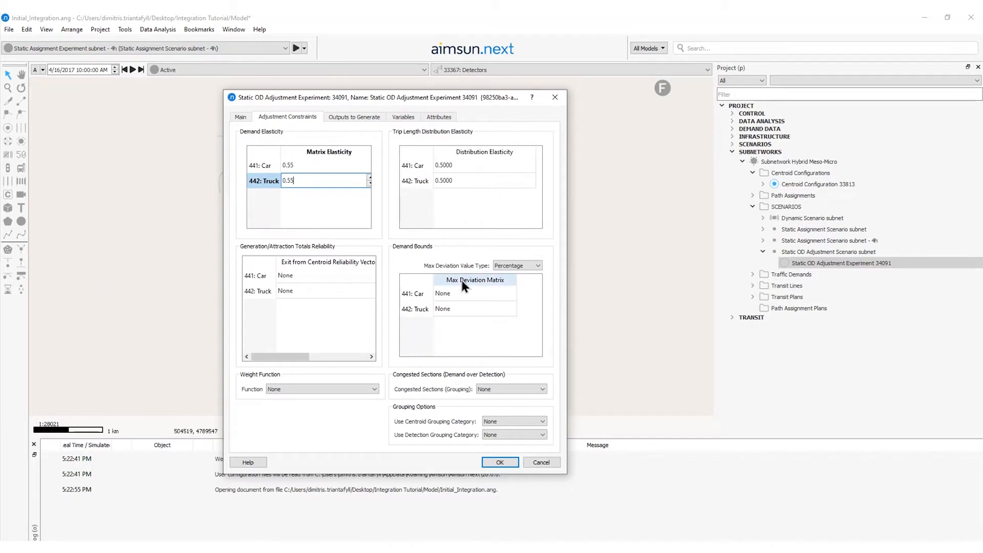
# - Assign the deviation matrix as the maximum deviation matrix for both Car and Truck in the demand bounds
pyautogui.doubleClick(441, 294)
pyautogui.click(441, 293)
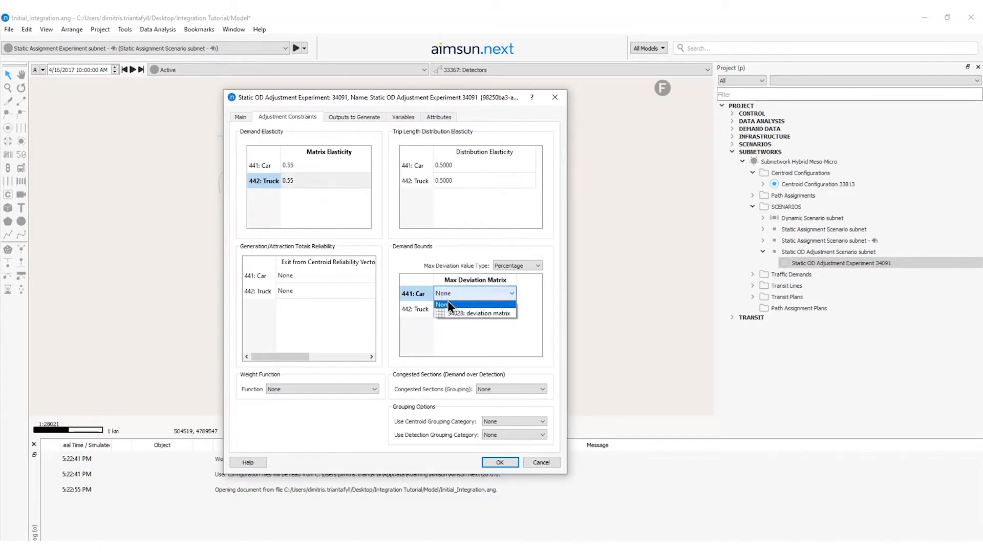
pyautogui.click(453, 313)
pyautogui.doubleClick(453, 308)
pyautogui.click(452, 308)
pyautogui.click(460, 328)
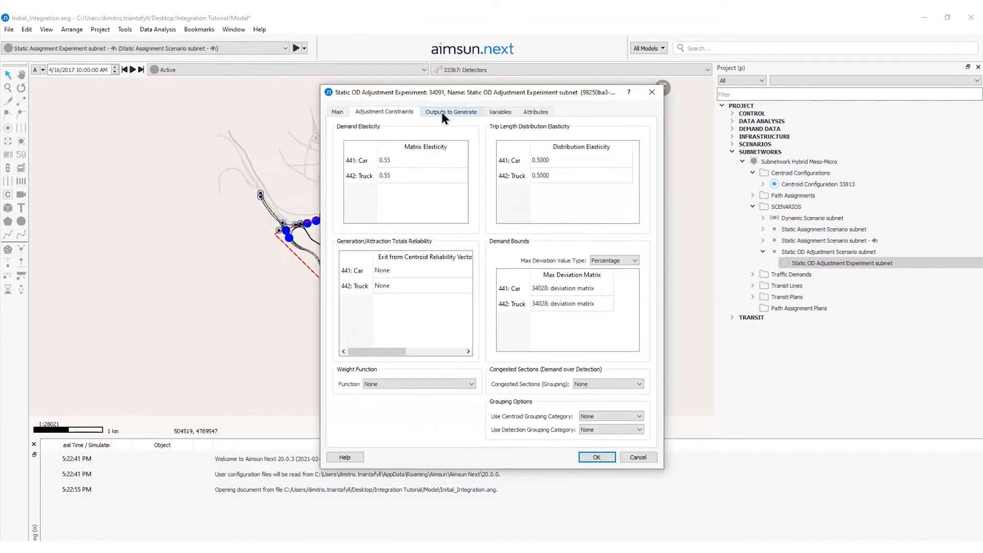
# - Store the experiment's path assignment in Path Assignment subnet and run the static OD adjustment
pyautogui.click(442, 111)
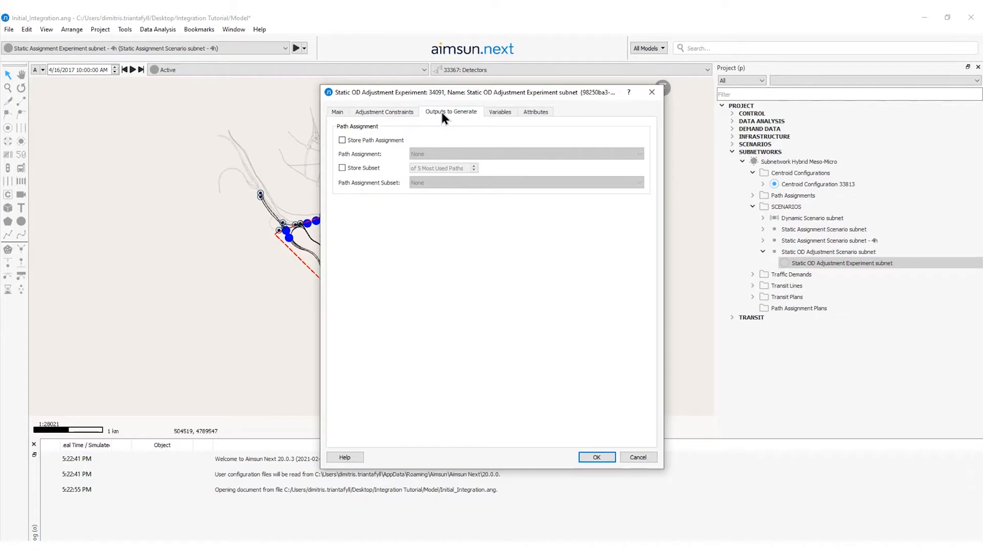
pyautogui.click(342, 139)
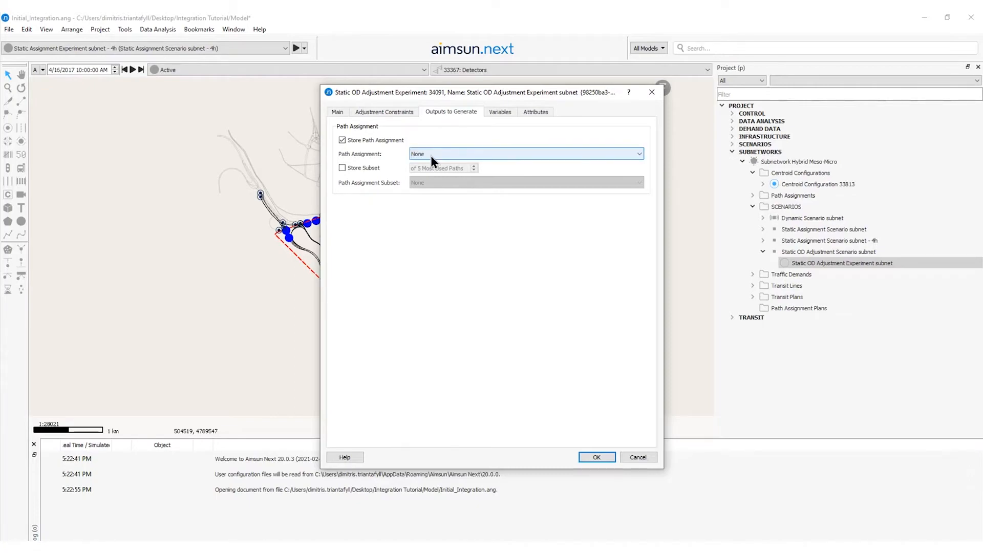
pyautogui.click(432, 159)
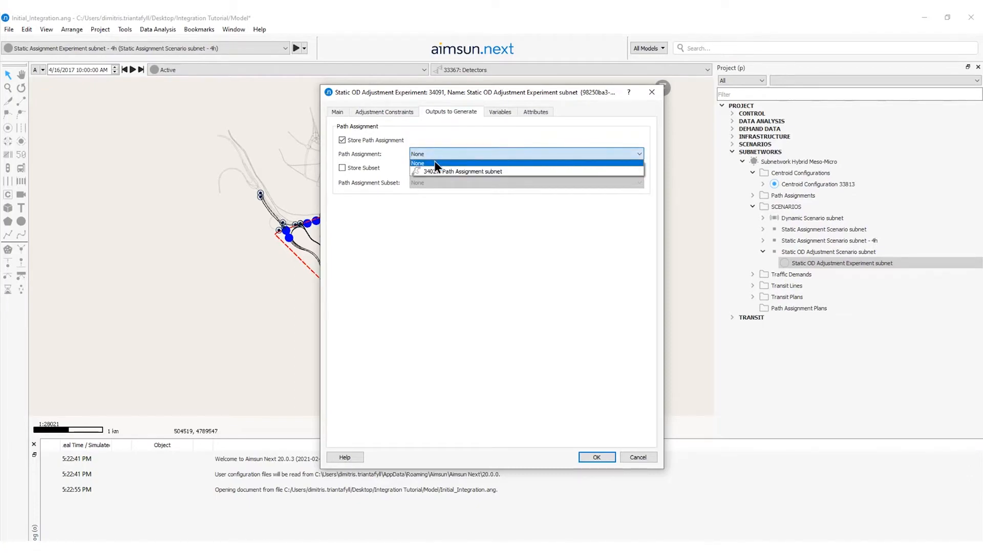
pyautogui.click(438, 171)
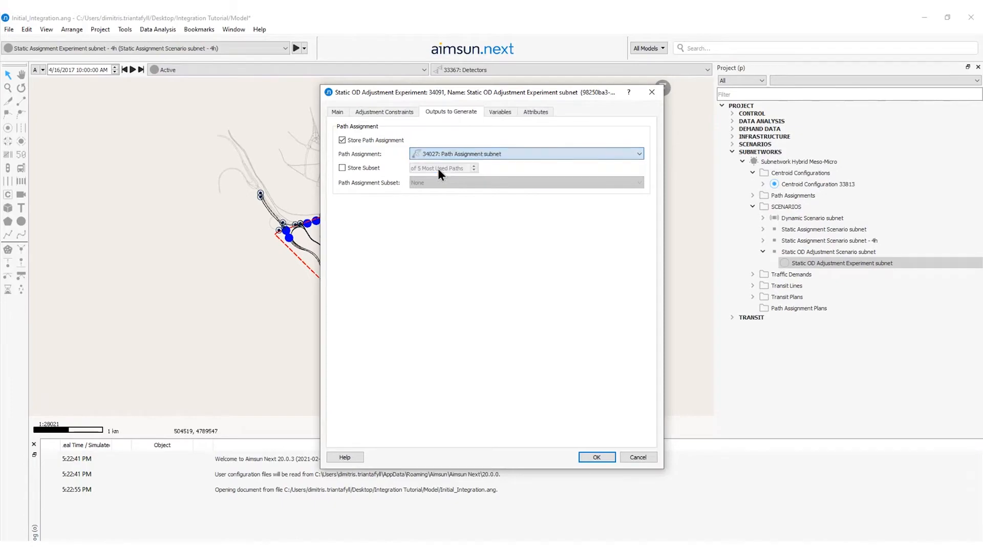
pyautogui.click(598, 457)
pyautogui.rightClick(817, 265)
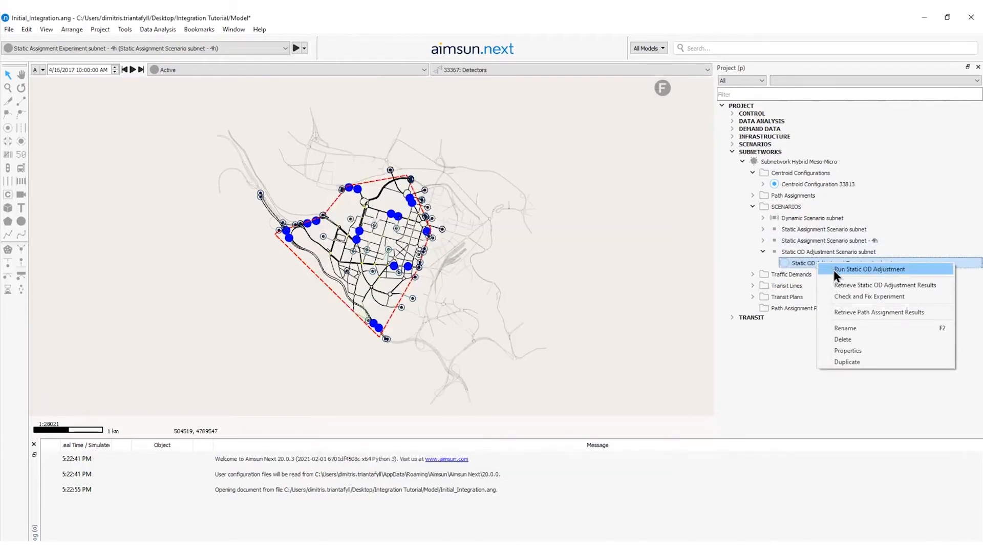
pyautogui.click(833, 269)
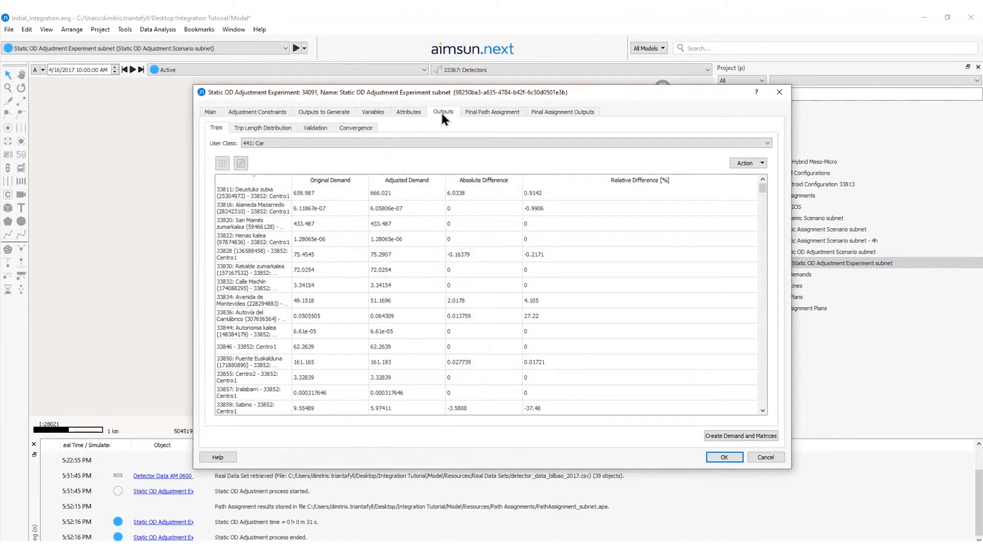
# - Examine original versus adjusted car trips by regression plot, relative difference and original demand, and the trip length distributions for Car and Truck
pyautogui.click(240, 164)
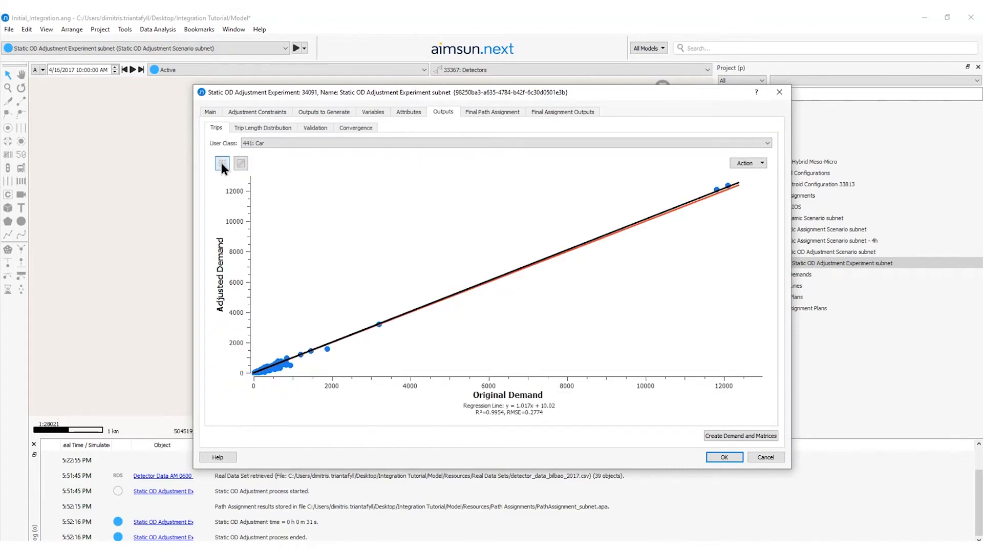
pyautogui.click(221, 163)
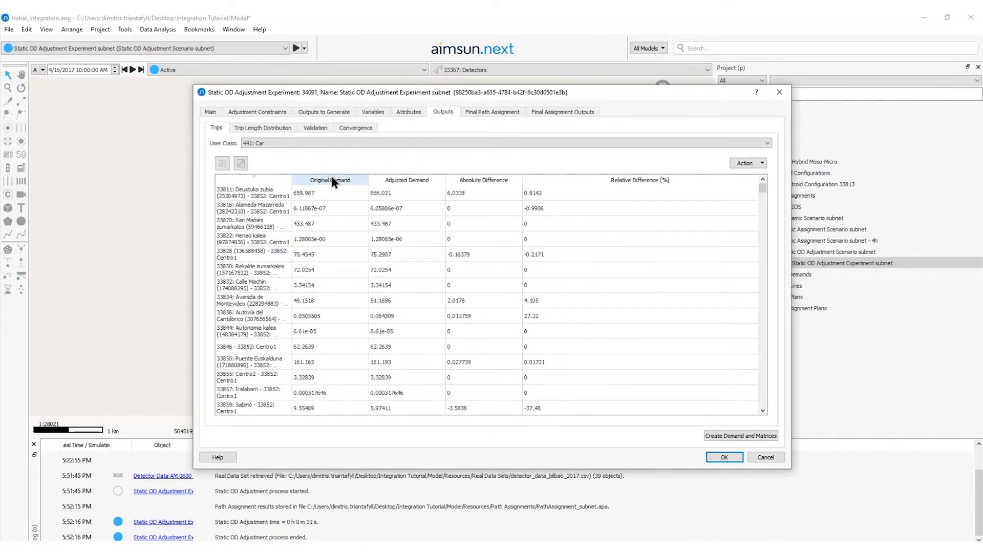
pyautogui.click(618, 180)
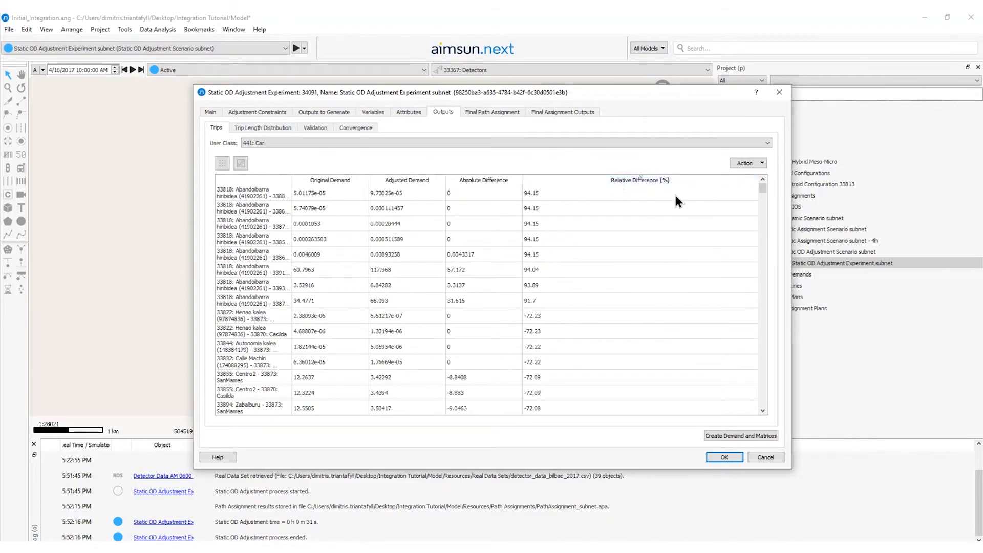
pyautogui.moveTo(767, 189); pyautogui.dragTo(768, 221)
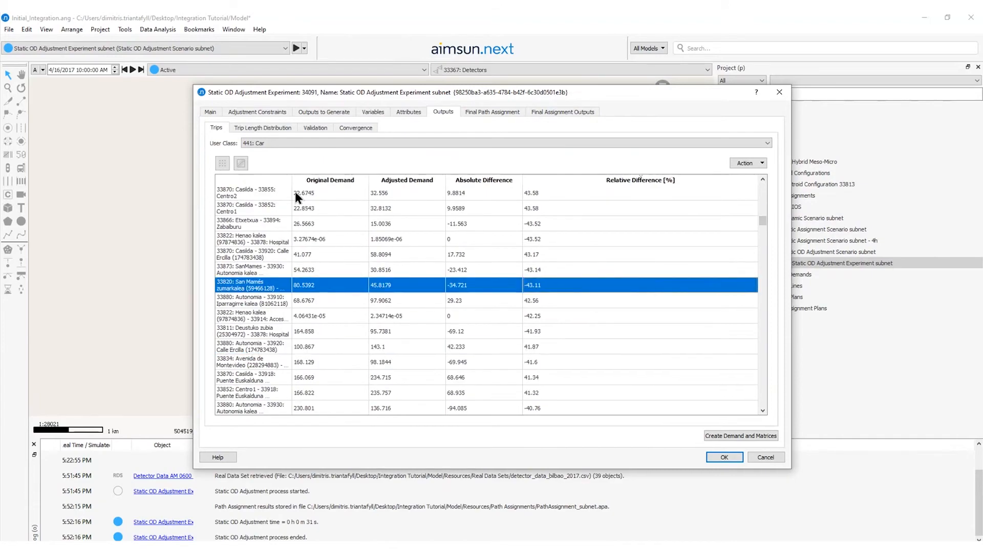
pyautogui.click(339, 180)
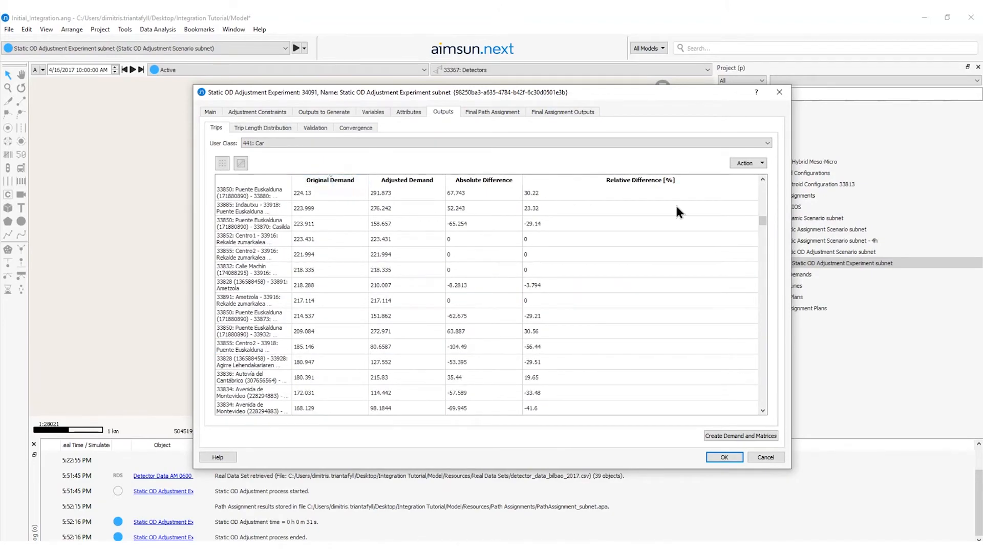
pyautogui.moveTo(757, 223); pyautogui.dragTo(763, 194)
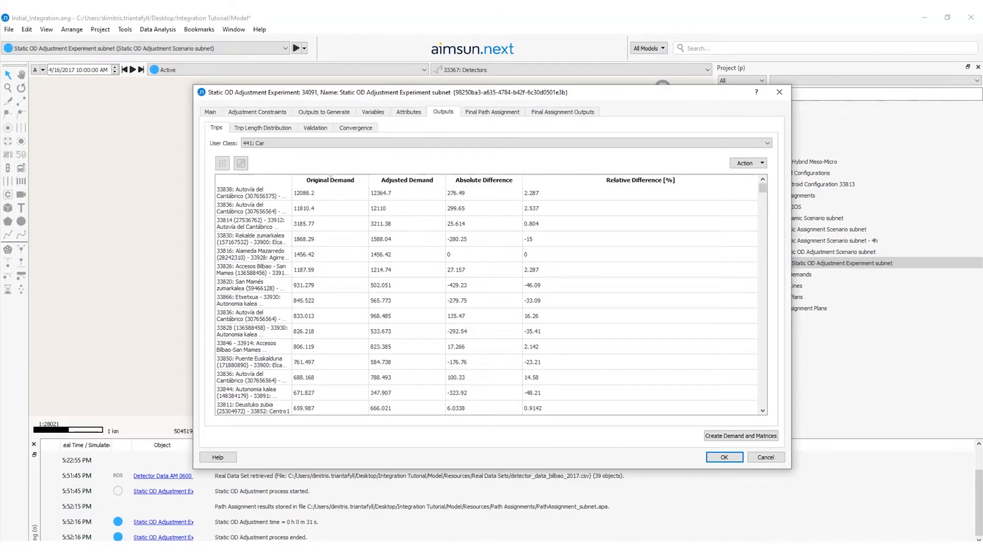
pyautogui.click(266, 128)
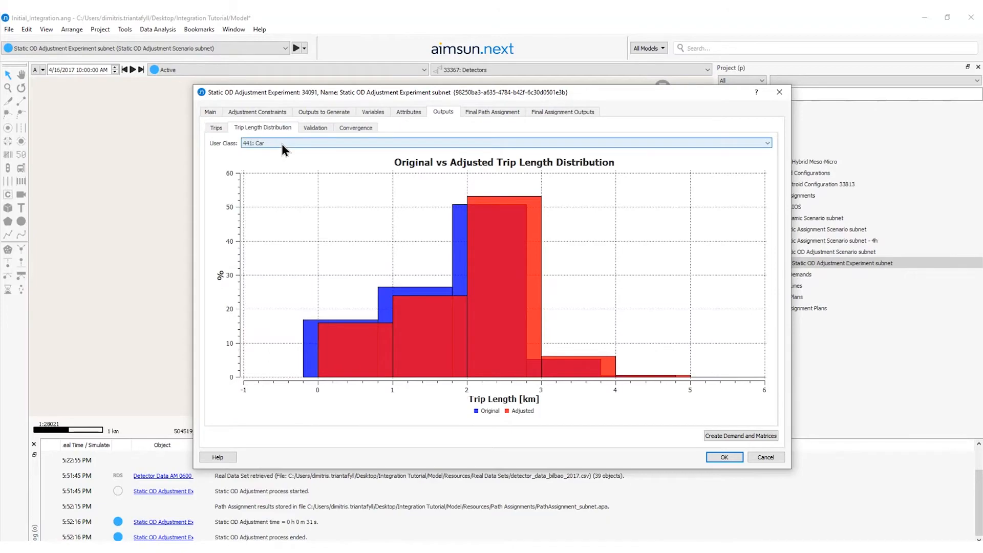
pyautogui.scroll(-1, 281, 146)
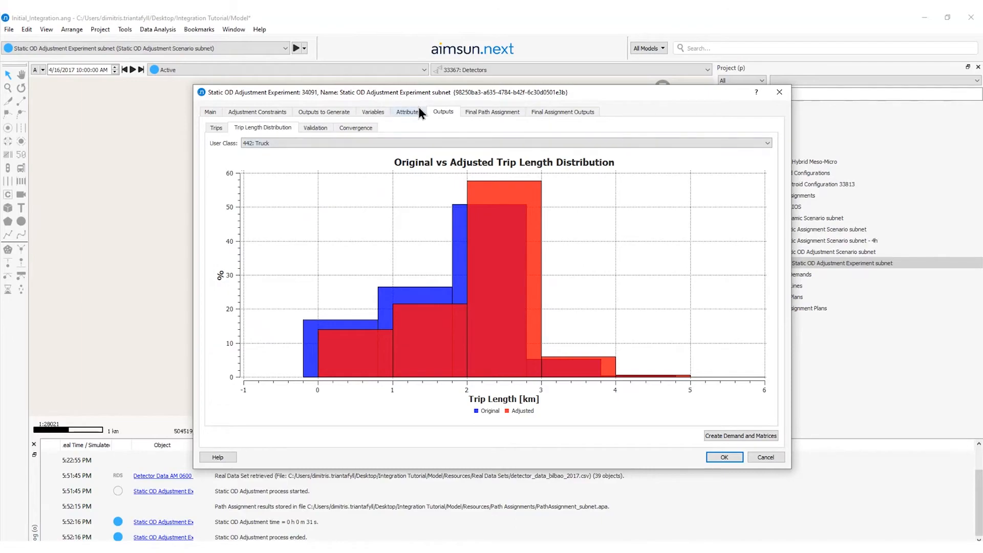
# - Plot the regression of adjusted against reference volumes in the validation output and create the adjusted demand and matrices from the experiment
pyautogui.click(318, 129)
pyautogui.click(249, 197)
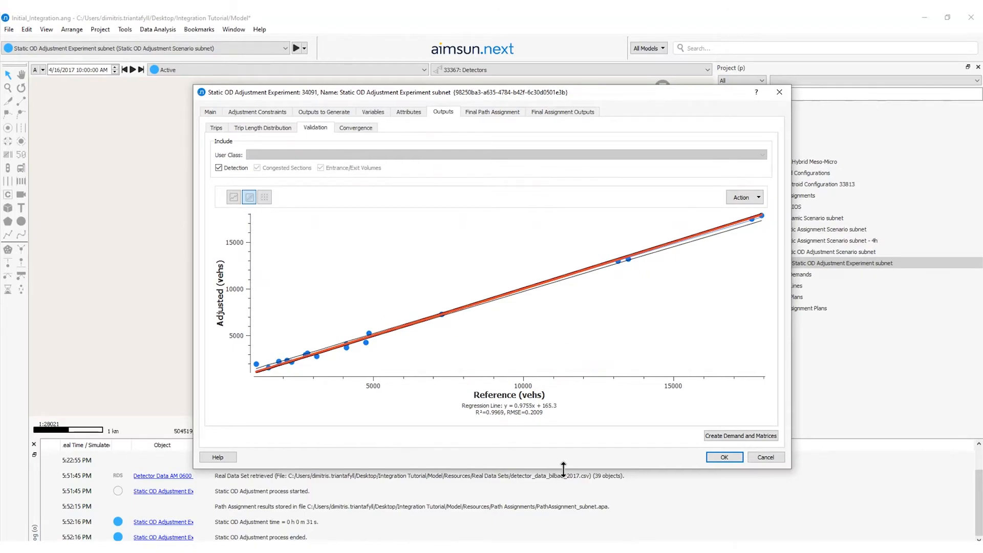
pyautogui.moveTo(566, 468); pyautogui.dragTo(566, 496)
pyautogui.click(750, 465)
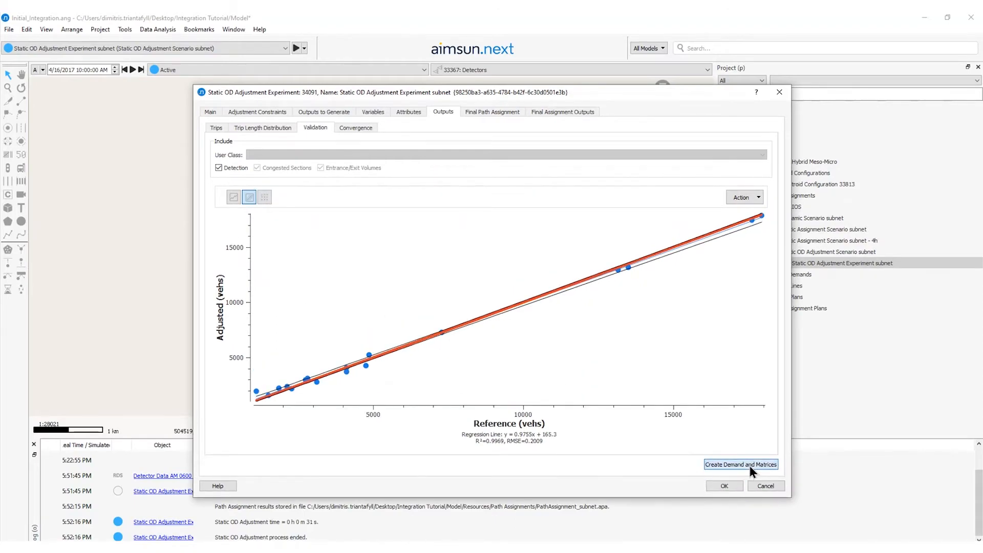
pyautogui.click(730, 487)
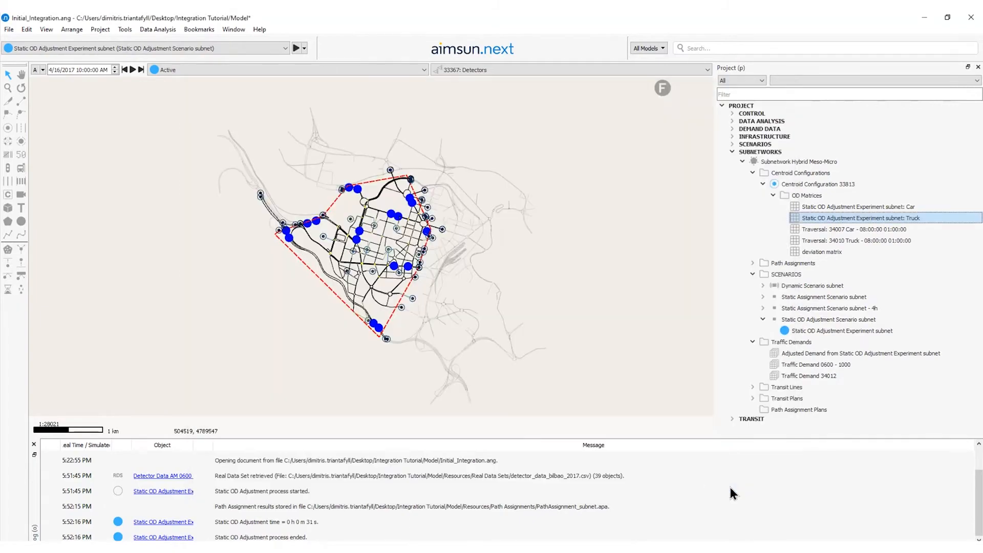
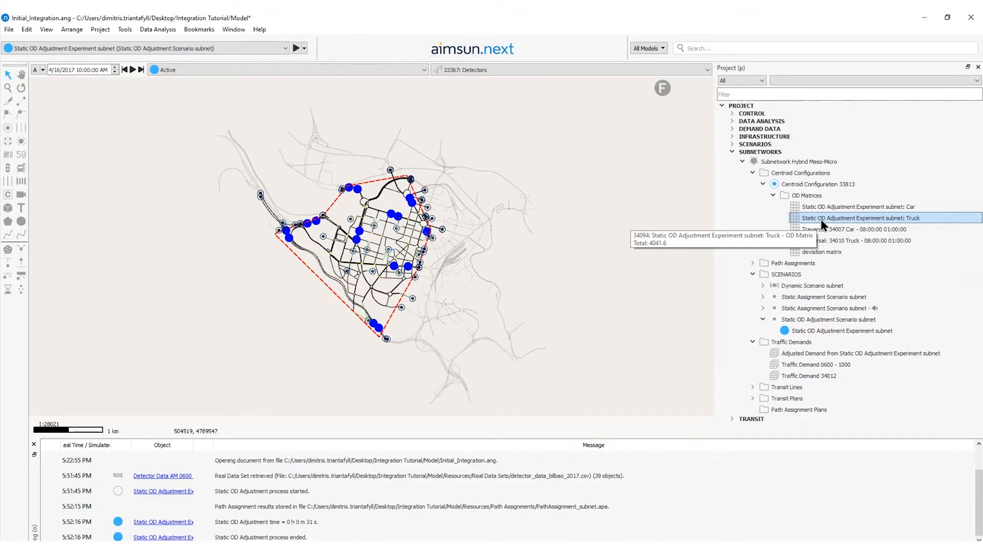
# - Create a path assignment plan in Subnetwork Hybrid Meso-Micro and name it Path Assignment Plan subnet
pyautogui.rightClick(802, 162)
pyautogui.moveTo(831, 201)
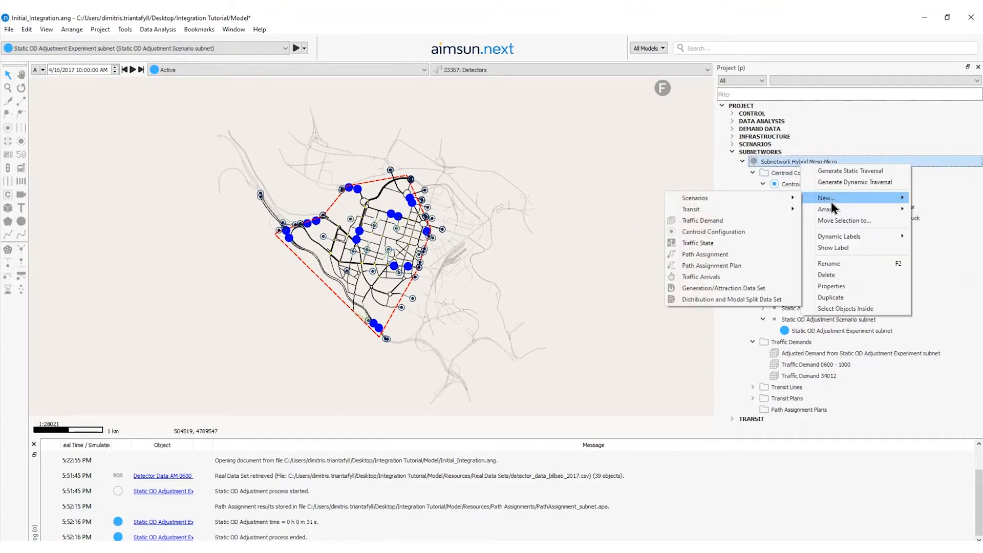
pyautogui.click(742, 265)
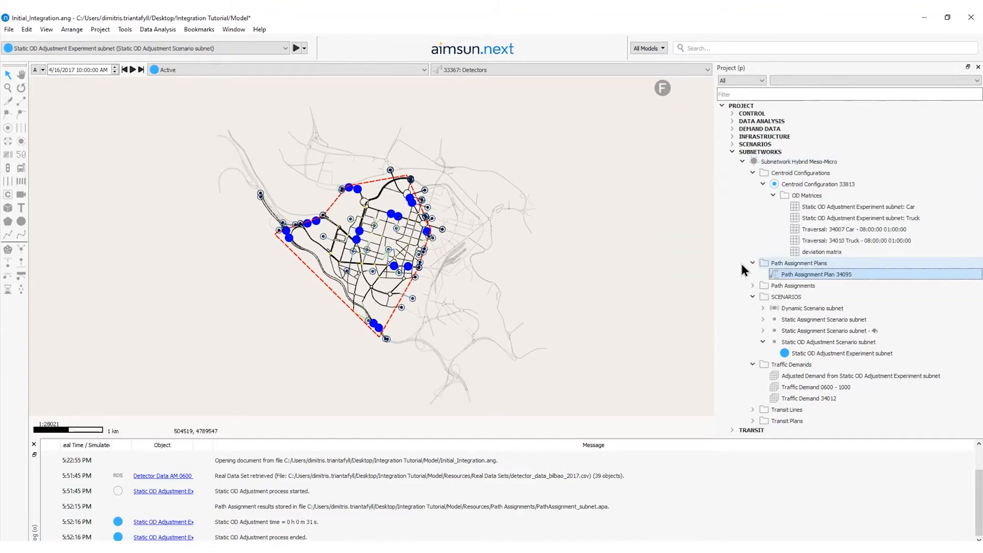
pyautogui.doubleClick(803, 274)
pyautogui.doubleClick(426, 175)
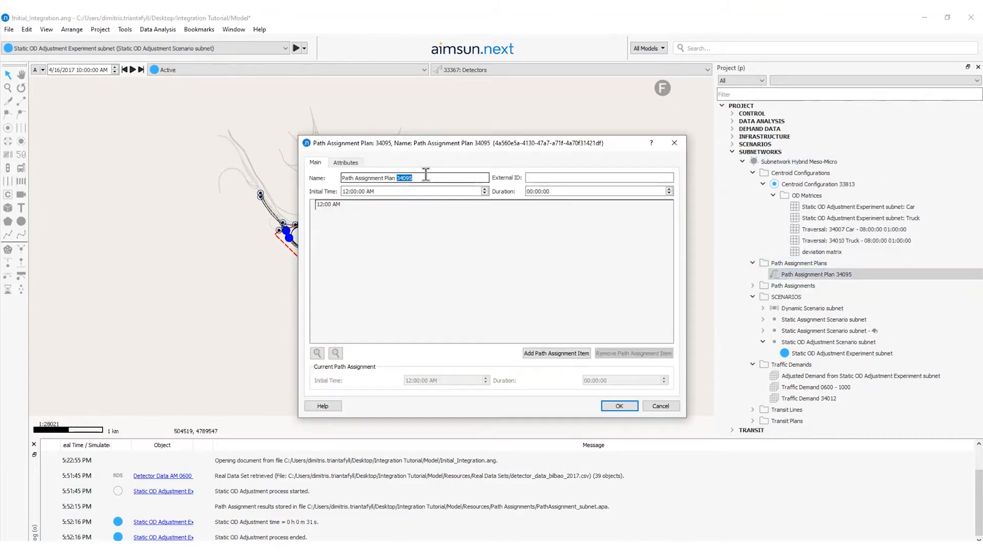
pyautogui.write('subnet')
# - Set the path assignment plan's initial time to 6:00:00 AM and its duration to 4:00:00
pyautogui.press('Tab')
pyautogui.write('4')
pyautogui.write('6')
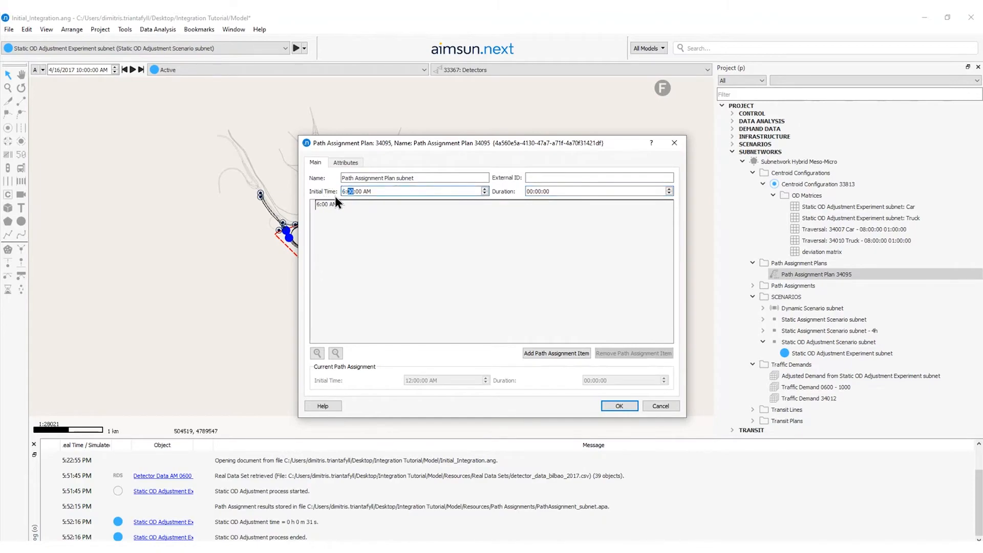
pyautogui.click(530, 191)
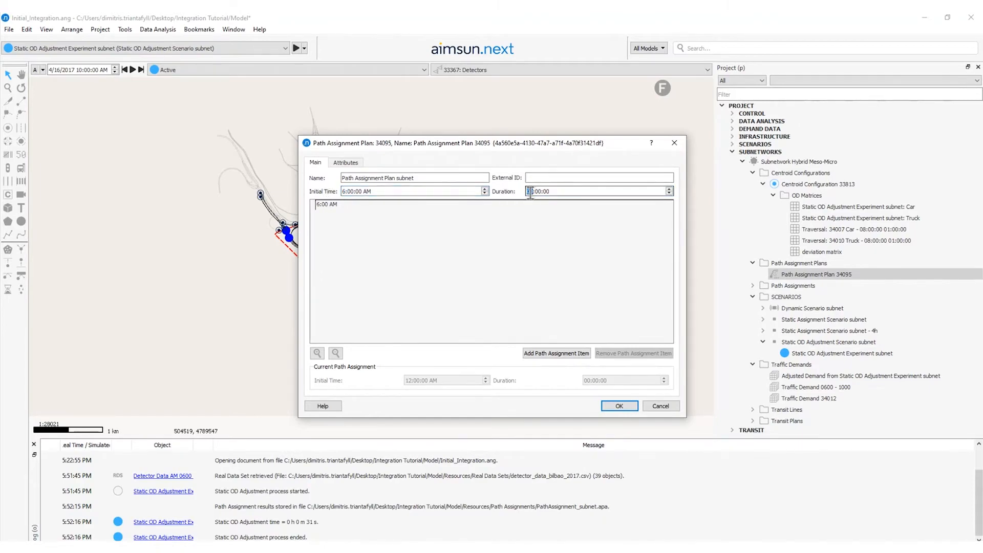
pyautogui.write('4')
# - Add Path Assignment subnet as an item of the path assignment plan and save the plan
pyautogui.click(542, 352)
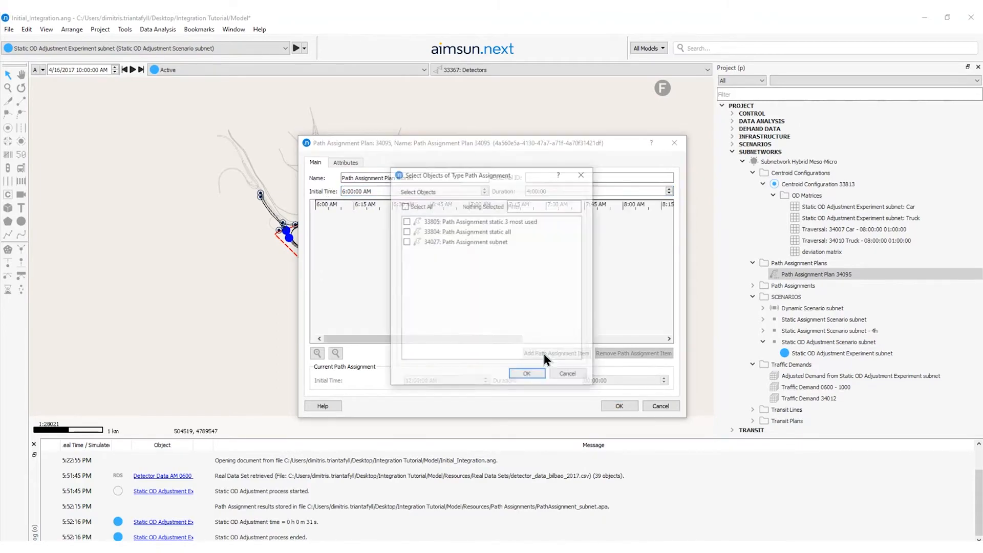
pyautogui.click(405, 241)
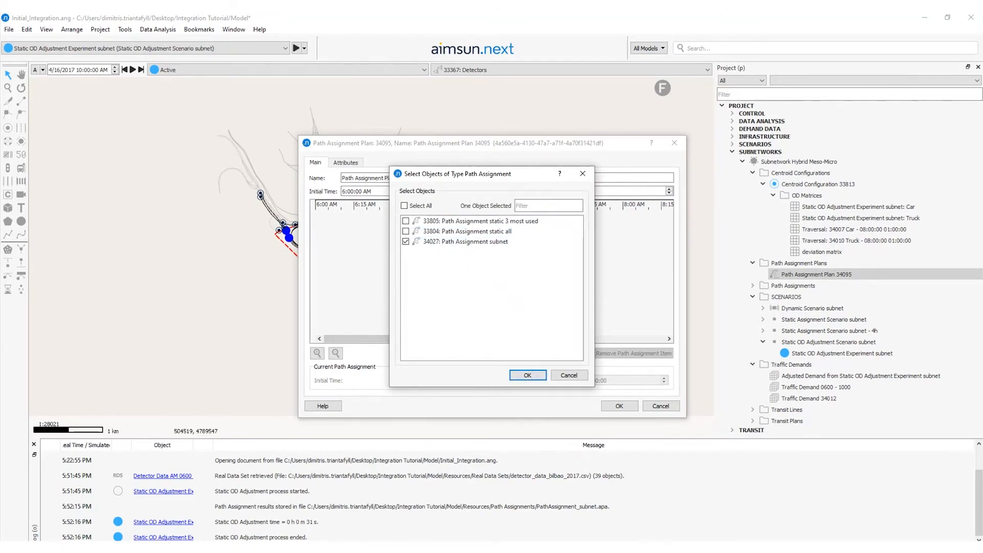
pyautogui.click(527, 375)
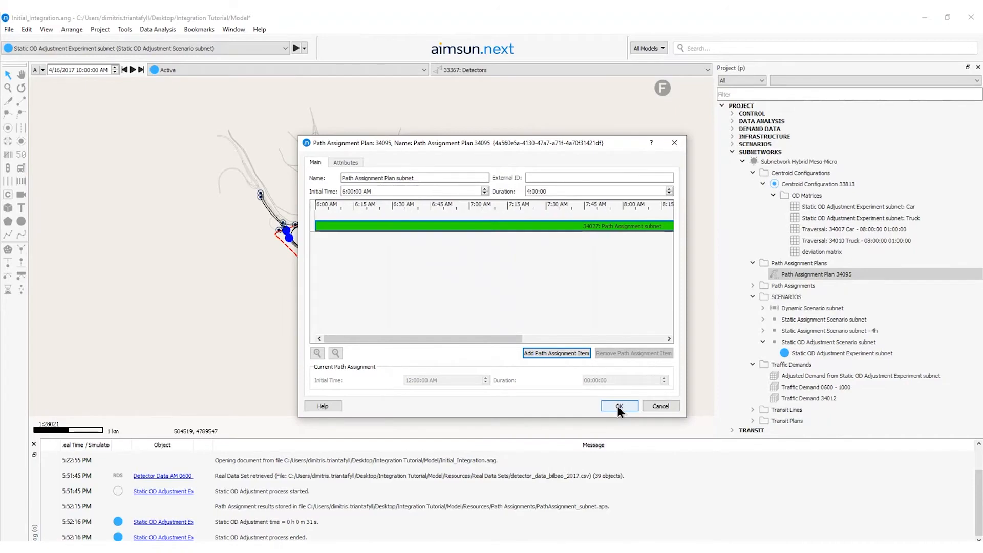
pyautogui.click(619, 405)
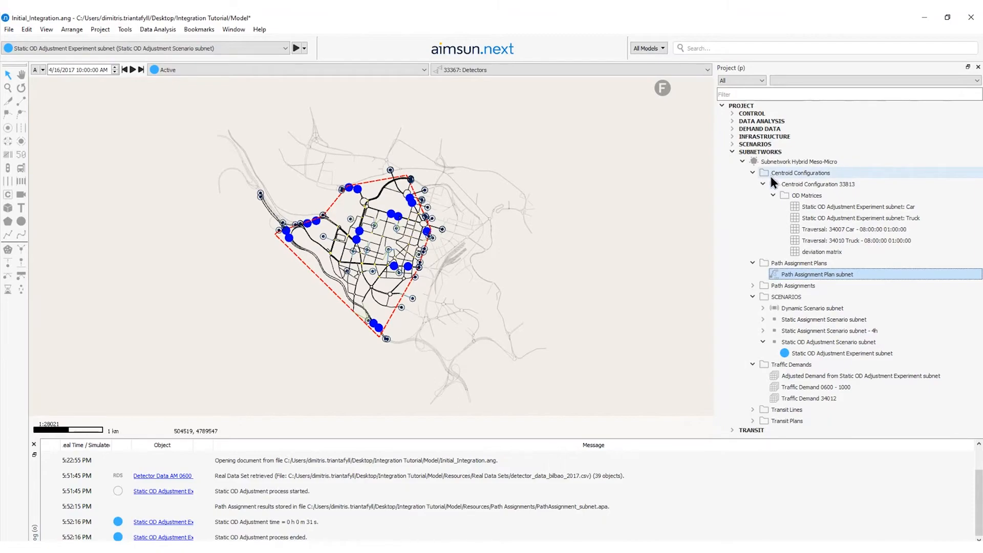
# - Create a Static OD Departure Adjustment Scenario in Subnetwork Hybrid Meso-Micro and open its properties
pyautogui.rightClick(806, 162)
pyautogui.moveTo(819, 201)
pyautogui.moveTo(716, 196)
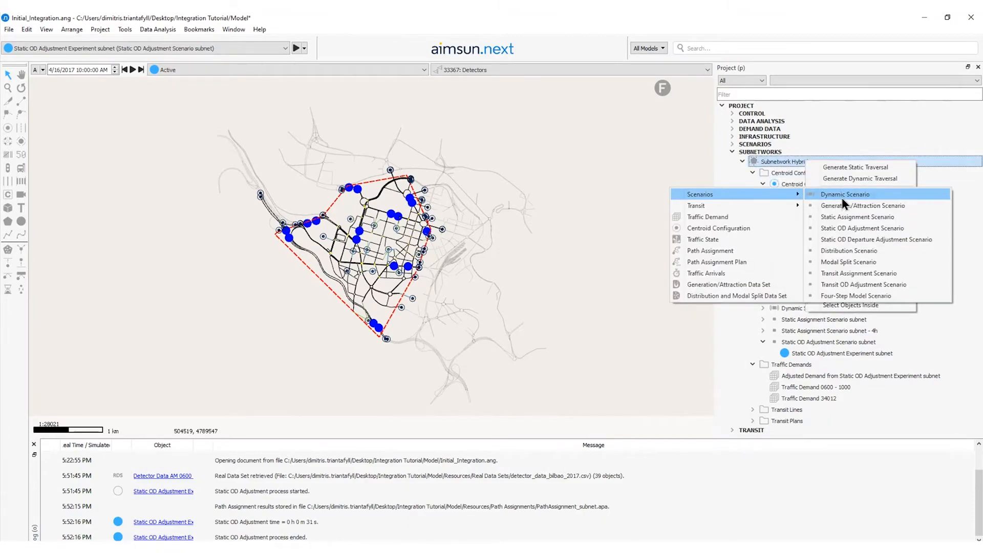
pyautogui.click(870, 239)
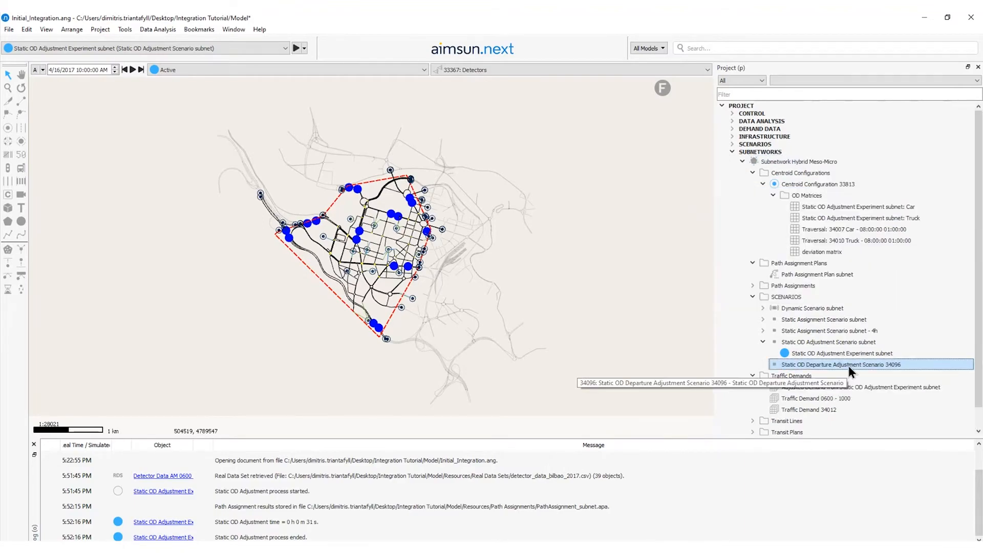
pyautogui.doubleClick(849, 365)
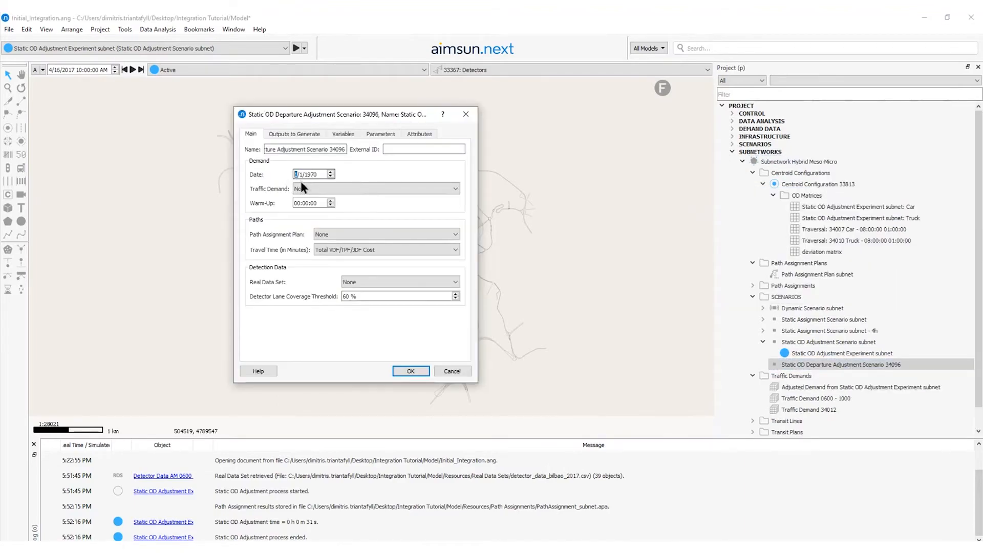
# - Set the departure adjustment scenario's date to 16/4/2017, traffic demand to Adjusted Demand from Static OD Adjustment Experiment subnet, and warm-up to 00:30:00
pyautogui.click(319, 188)
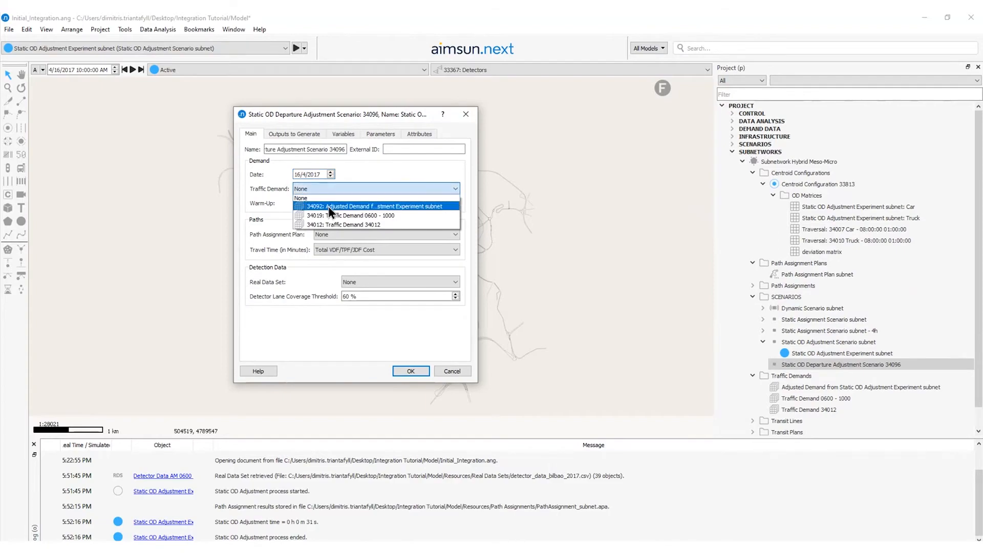
pyautogui.click(328, 207)
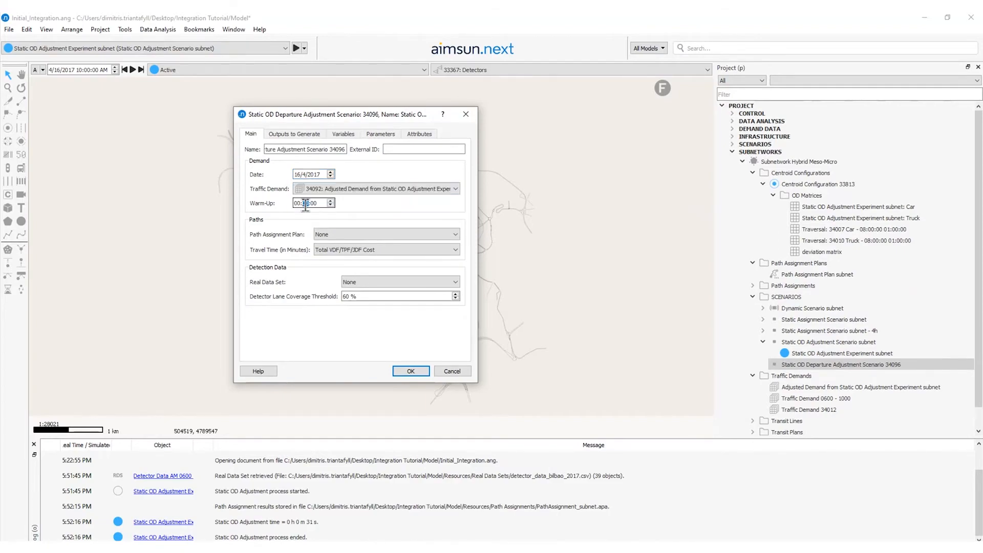
pyautogui.write('30')
# - Assign Path Assignment Plan subnet and the real data set Detector Data AM 0600 - 1000 to the departure adjustment scenario and save it
pyautogui.click(347, 235)
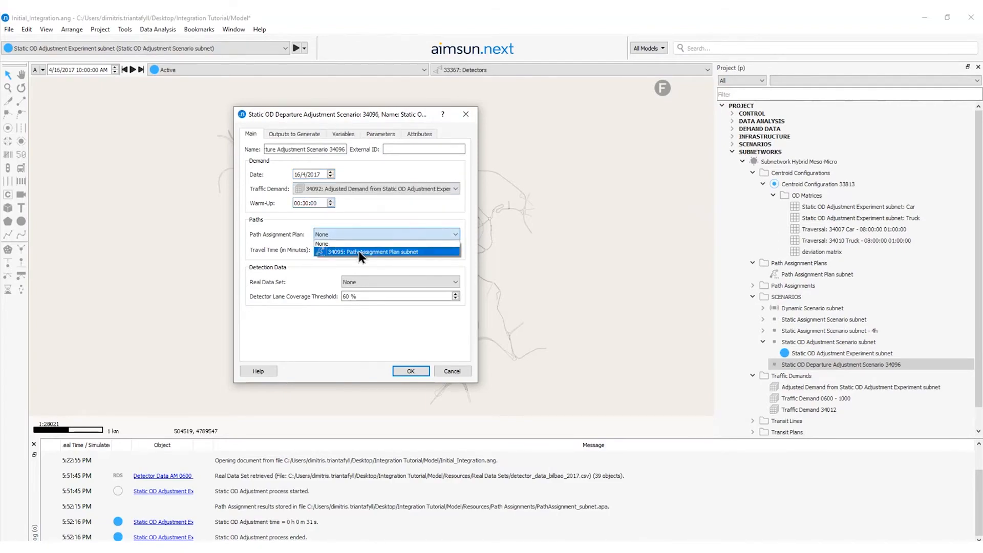
pyautogui.click(358, 250)
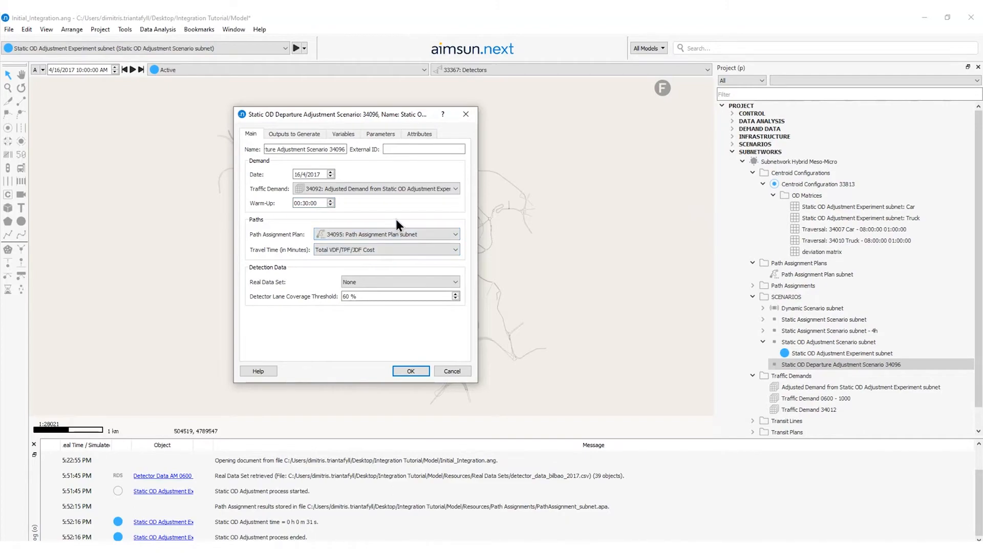
pyautogui.click(365, 282)
pyautogui.click(371, 299)
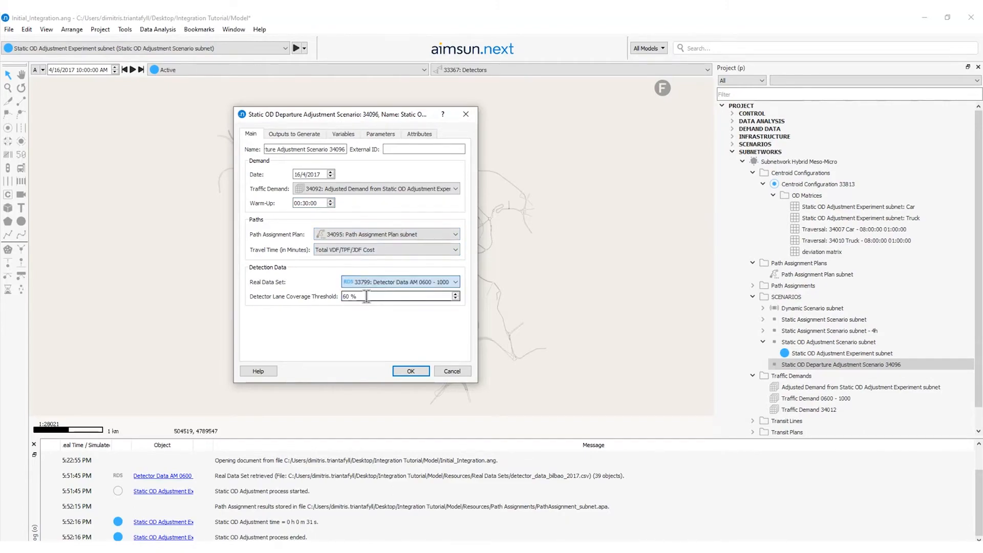
pyautogui.click(420, 368)
# - Create an experiment in the departure adjustment scenario and name it Static OD Departure Adjustment Experiment subnet
pyautogui.rightClick(834, 363)
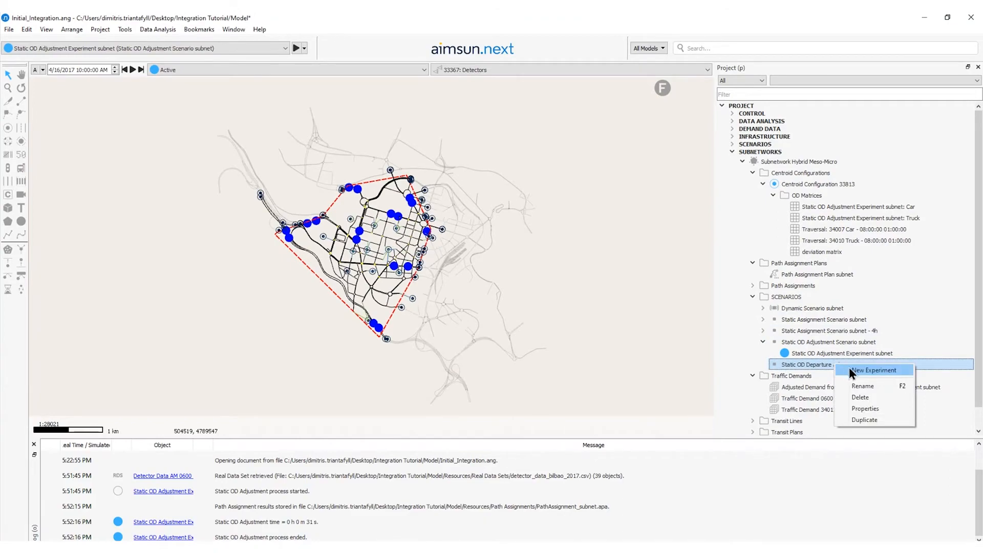
pyautogui.click(849, 367)
pyautogui.doubleClick(841, 377)
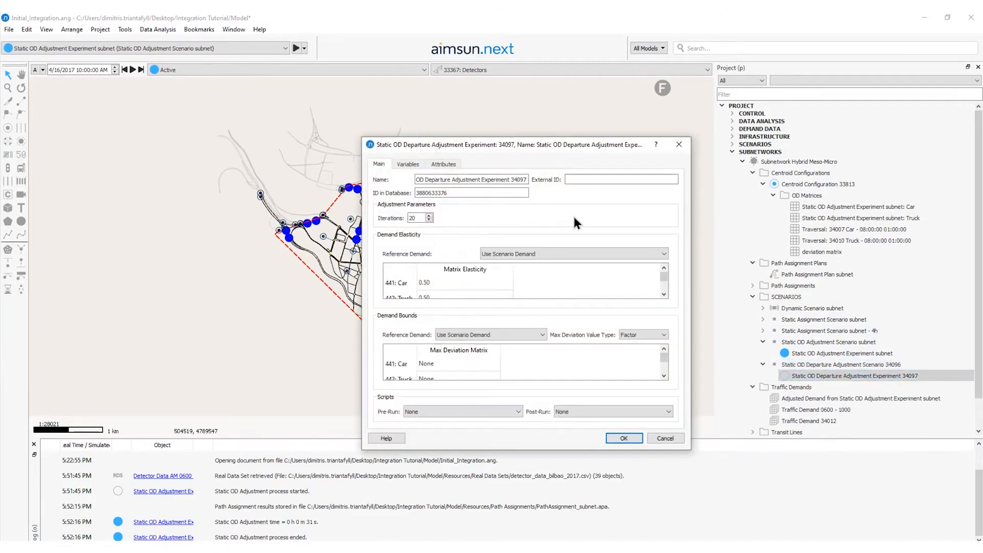
pyautogui.doubleClick(517, 182)
pyautogui.write('subnet')
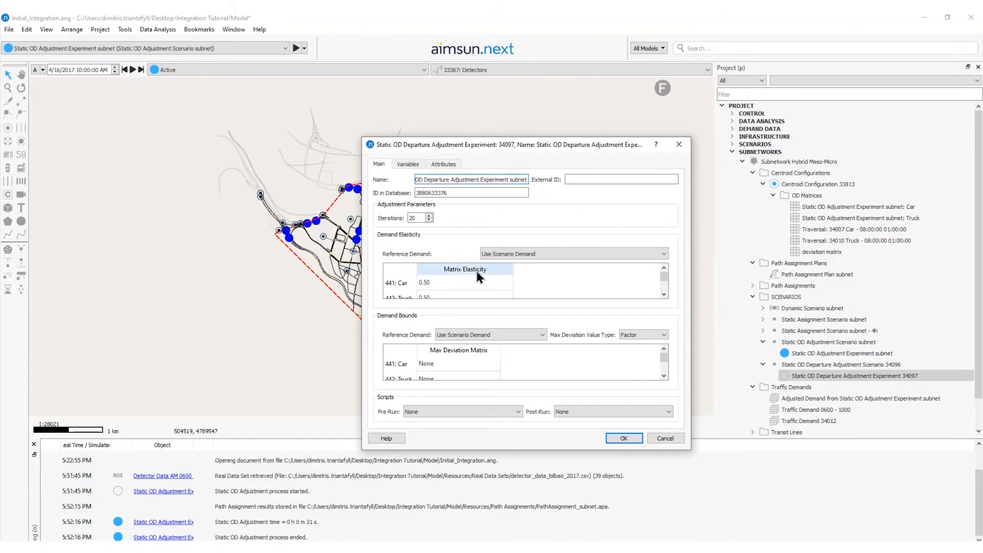
# - Set the deviation matrix as maximum deviation for Car and Truck, choose Percentage as its value type, and save the experiment
pyautogui.click(474, 363)
pyautogui.doubleClick(474, 363)
pyautogui.click(471, 384)
pyautogui.doubleClick(470, 378)
pyautogui.click(473, 399)
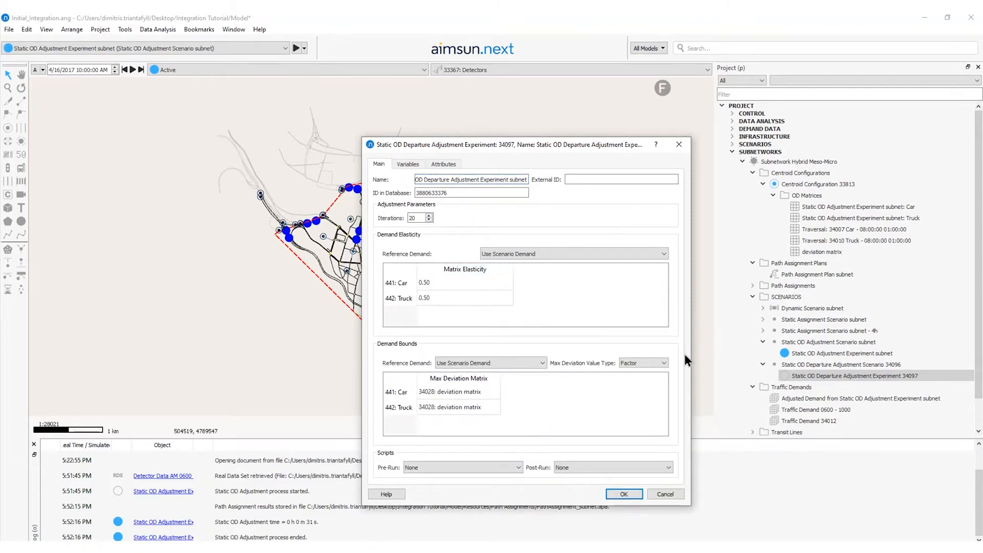
pyautogui.click(665, 363)
pyautogui.click(634, 384)
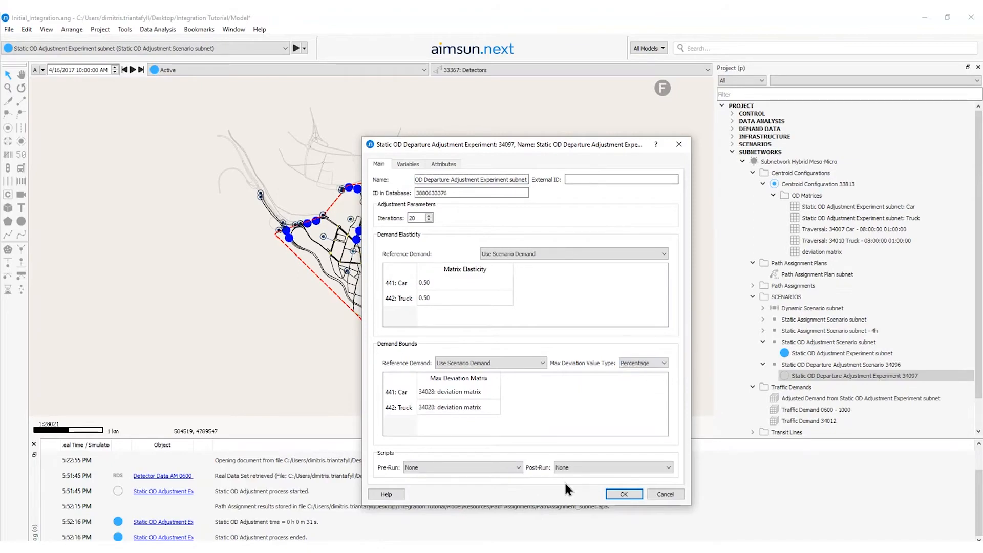
pyautogui.click(625, 492)
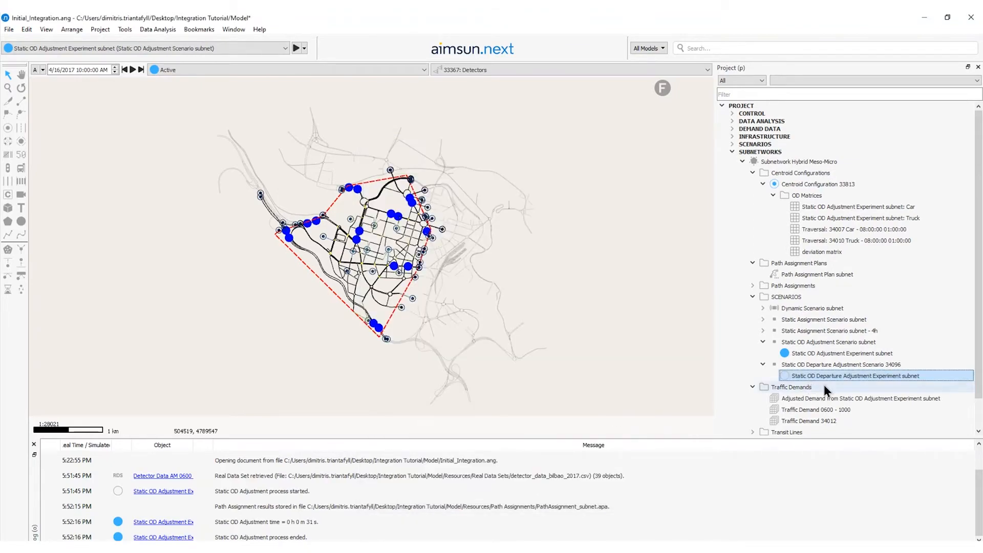
# - Run the static OD departure adjustment and review the validation regression plot across the time intervals
pyautogui.rightClick(861, 376)
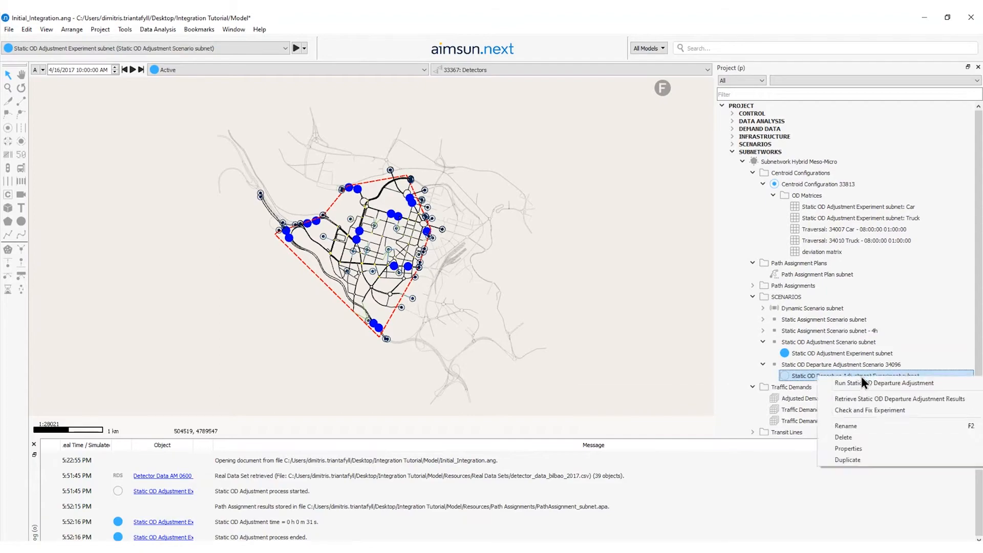
pyautogui.click(872, 384)
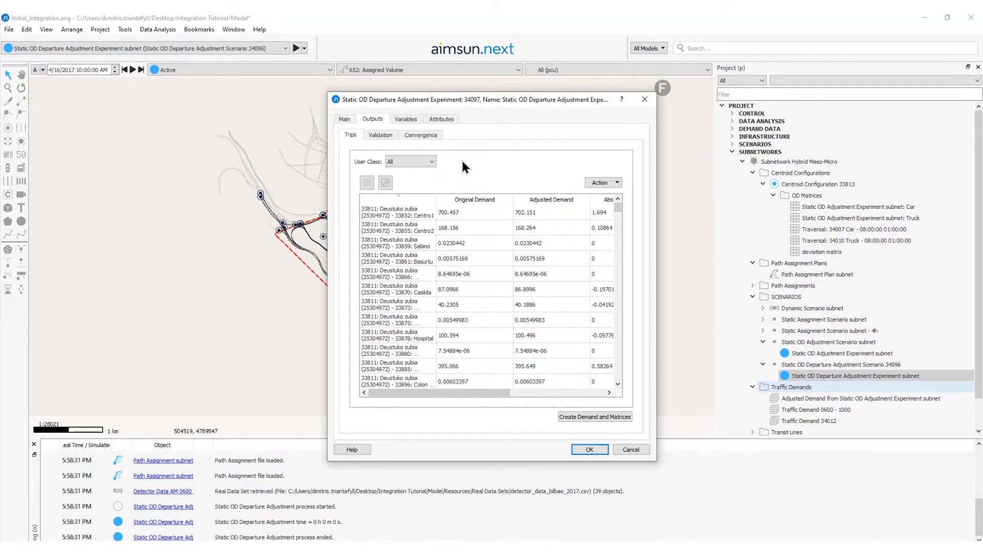
pyautogui.click(380, 136)
pyautogui.click(388, 179)
pyautogui.scroll(-5, 386, 153)
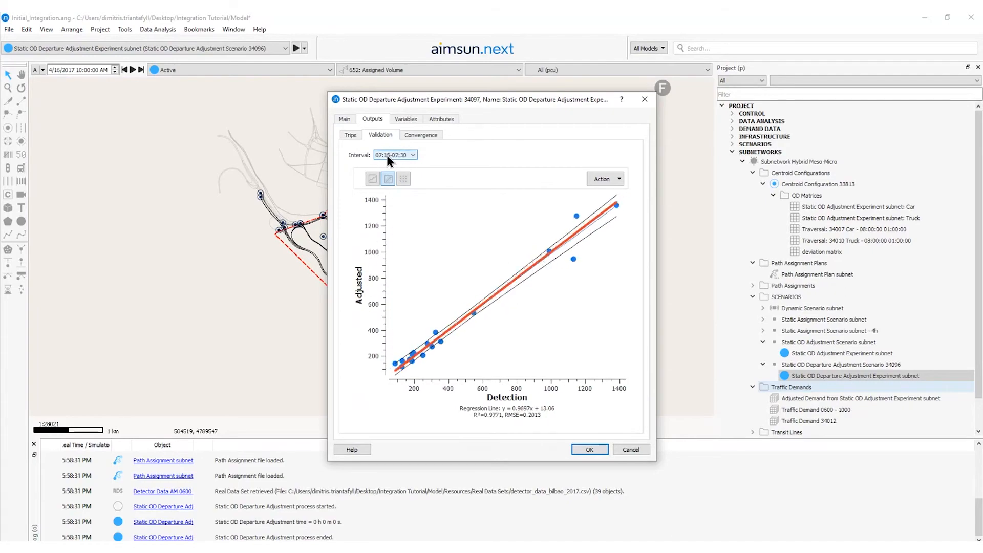
# - Create the demand and matrices from the departure adjustment experiment's trip outputs and close its properties
pyautogui.click(346, 137)
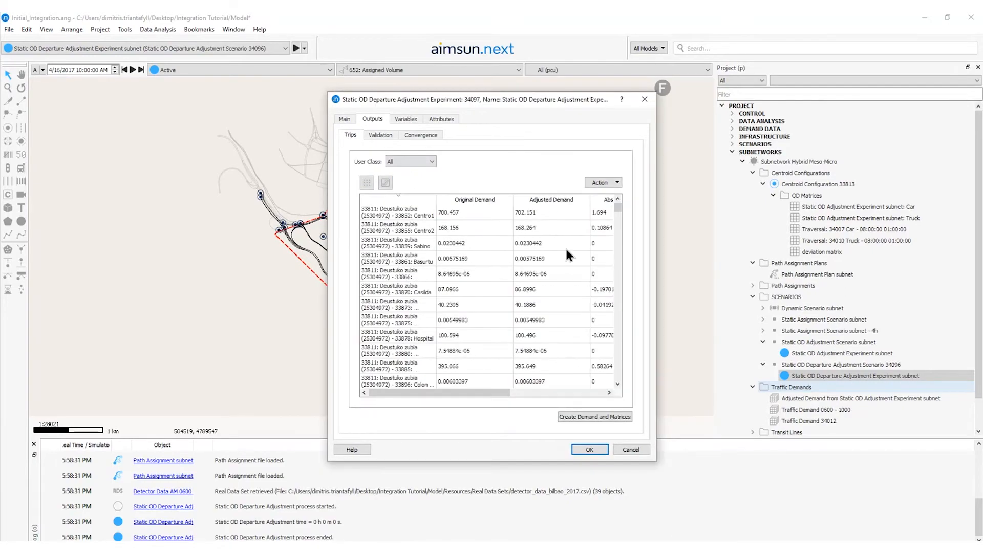
pyautogui.click(597, 417)
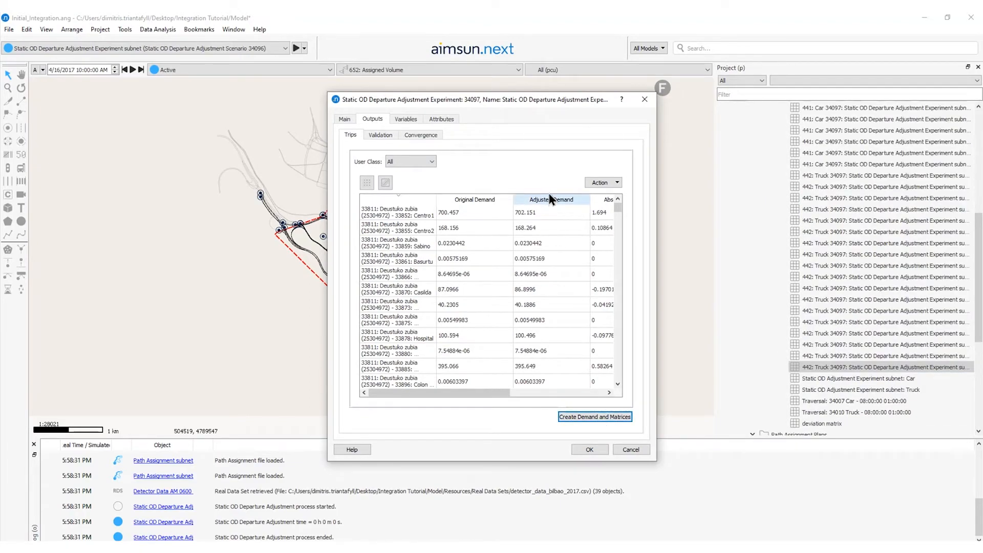
pyautogui.click(594, 450)
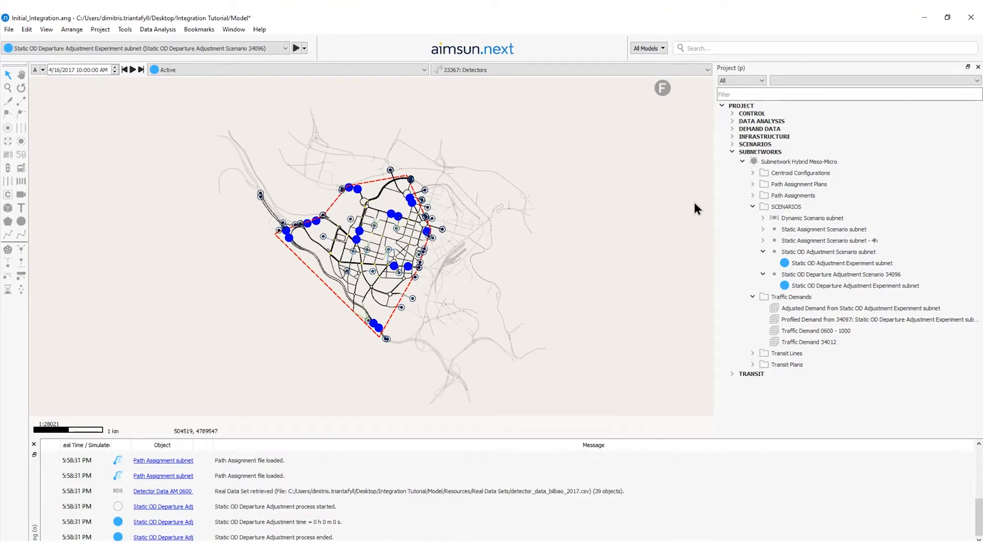
# - Create a dynamic scenario in Subnetwork Hybrid Meso-Micro and name it Dynamic Scenario subnet
pyautogui.rightClick(799, 163)
pyautogui.moveTo(808, 196)
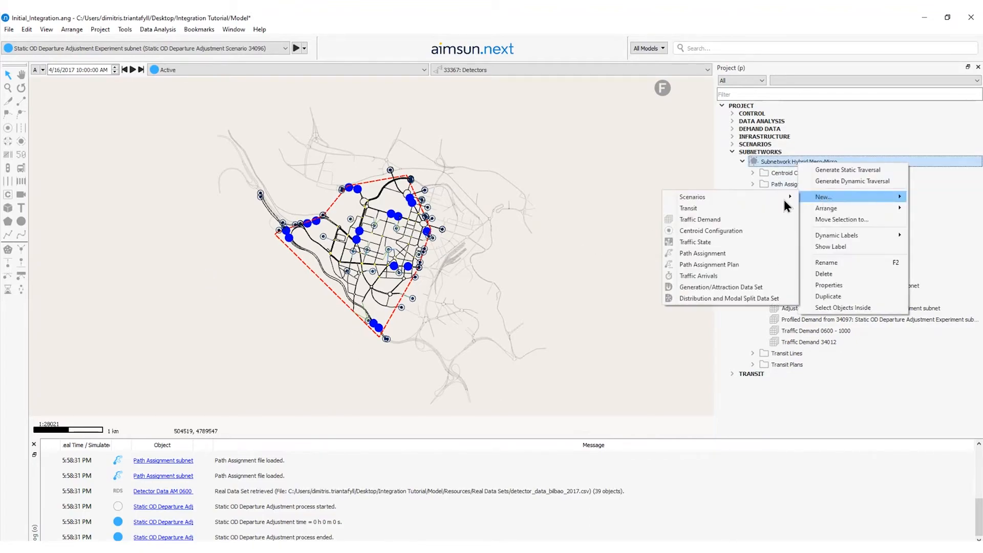
pyautogui.moveTo(774, 204)
pyautogui.click(840, 196)
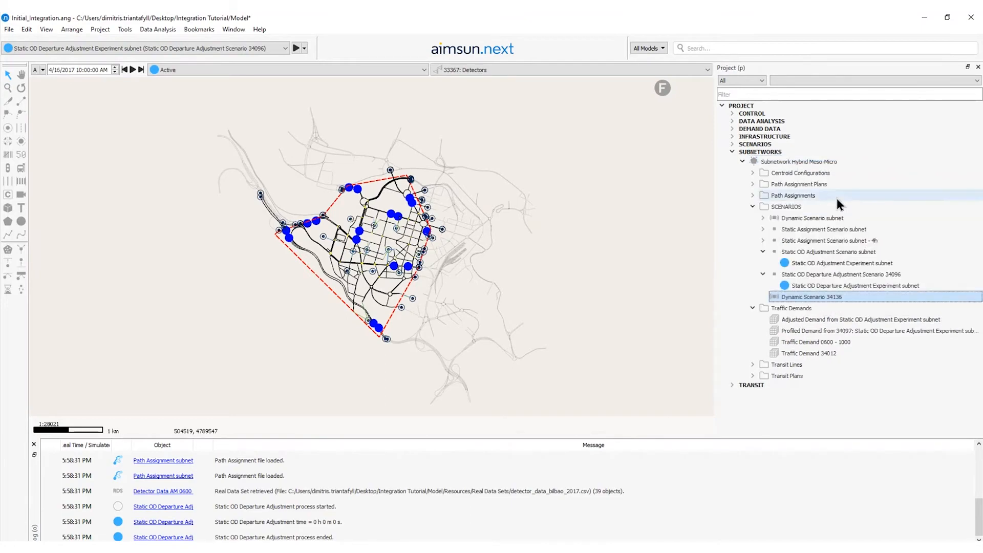
pyautogui.doubleClick(833, 297)
pyautogui.doubleClick(167, 74)
pyautogui.write('subnet')
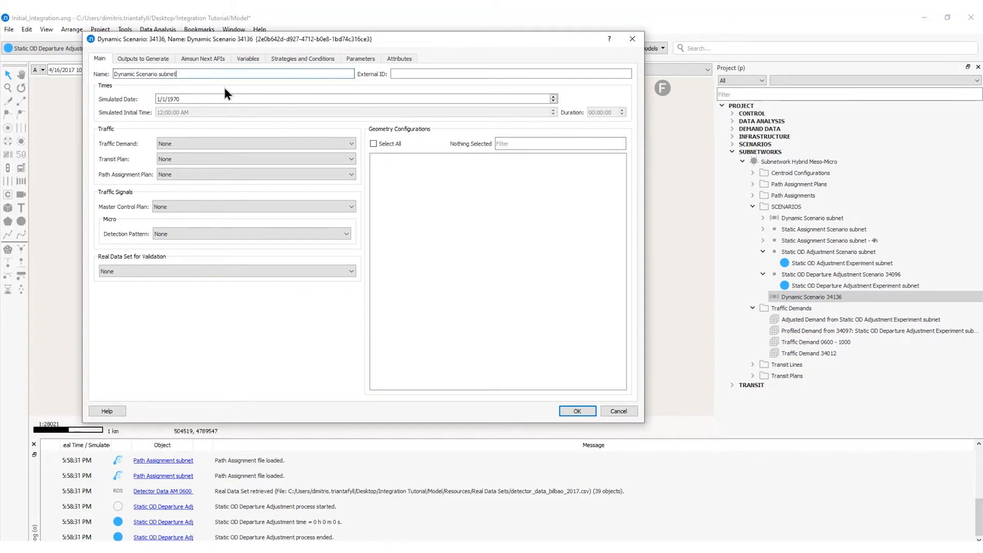
# - Set the dynamic scenario's date to 4/16/2017, its traffic demand to the profiled departure adjustment demand, and its transit plan to Transit Plan 33962
pyautogui.press('Tab')
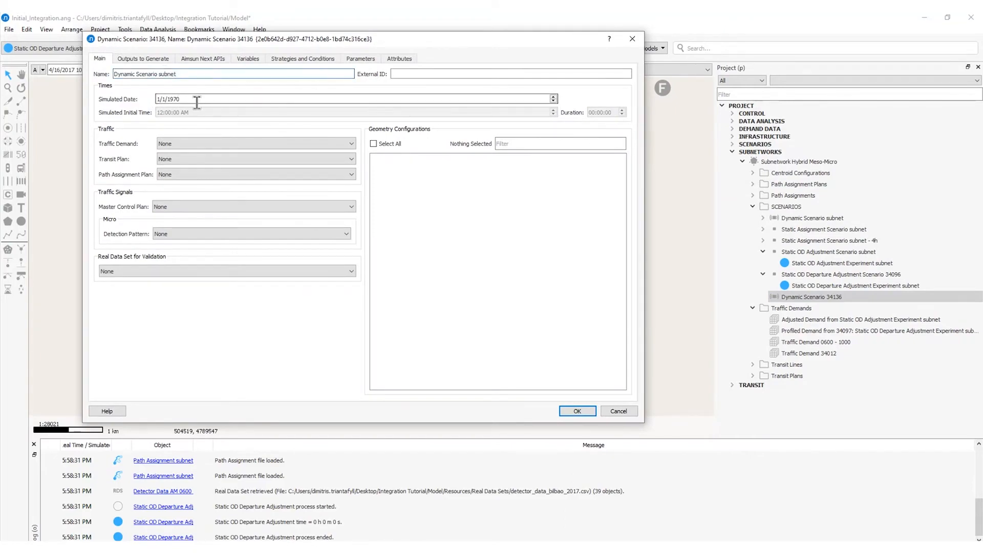
pyautogui.write('4/16/2017')
pyautogui.click(189, 144)
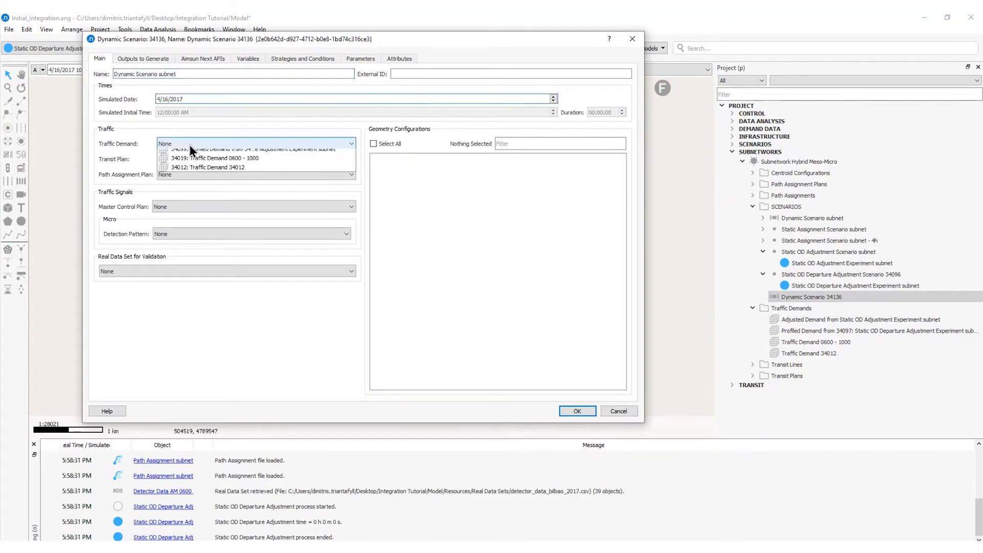
pyautogui.click(198, 171)
pyautogui.click(198, 160)
pyautogui.click(201, 177)
# - Assign Path Assignment Plan subnet, master control plan MCP AM, and a real data set for validation to the dynamic scenario
pyautogui.click(201, 175)
pyautogui.click(200, 192)
pyautogui.click(191, 207)
pyautogui.click(188, 224)
pyautogui.click(178, 272)
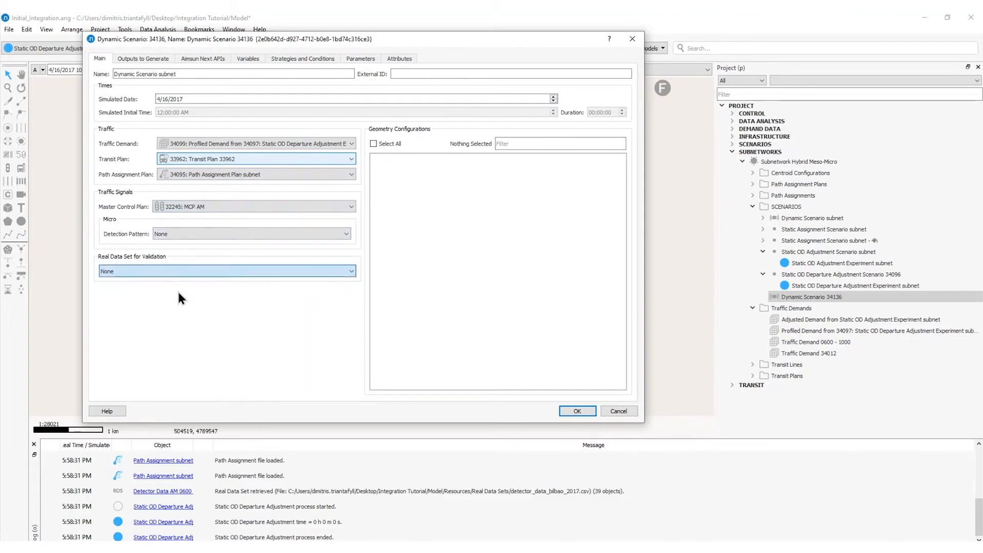
pyautogui.click(177, 290)
# - Set the dynamic scenario's statistics output interval to 5 minutes, change its vehicle-based detection interval, and save the scenario
pyautogui.click(136, 59)
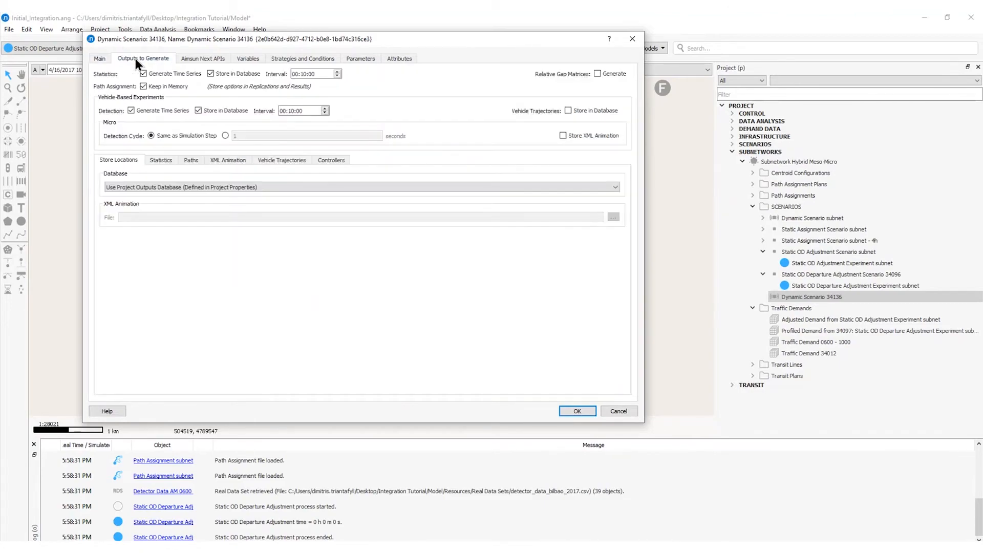
pyautogui.click(304, 74)
pyautogui.write('5')
pyautogui.click(294, 110)
pyautogui.press('BackSpace')
pyautogui.click(291, 111)
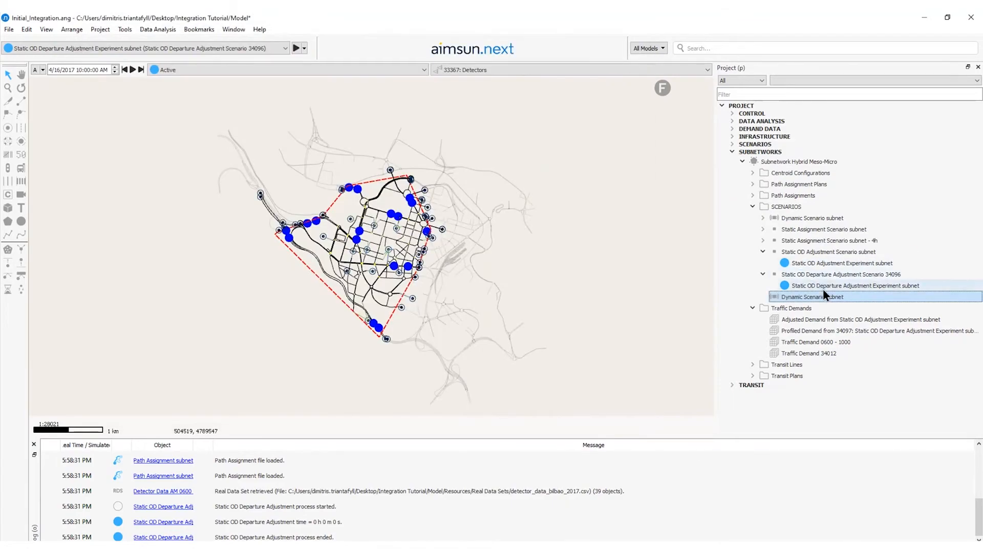
# - Create an experiment in the new Dynamic Scenario subnet using the Mesoscopic Simulator with Dynamic User Equilibrium assignment
pyautogui.press('Return')
pyautogui.rightClick(826, 296)
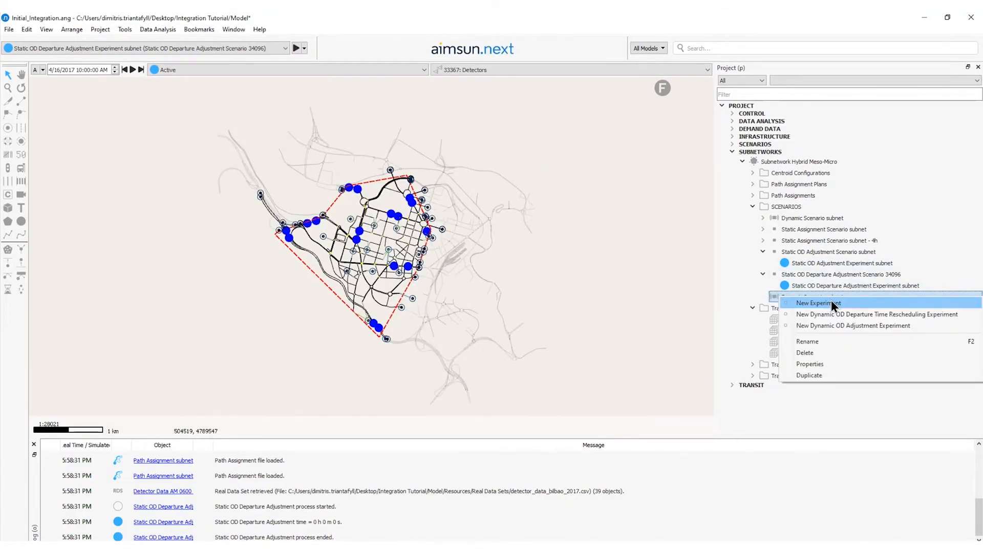
pyautogui.click(831, 301)
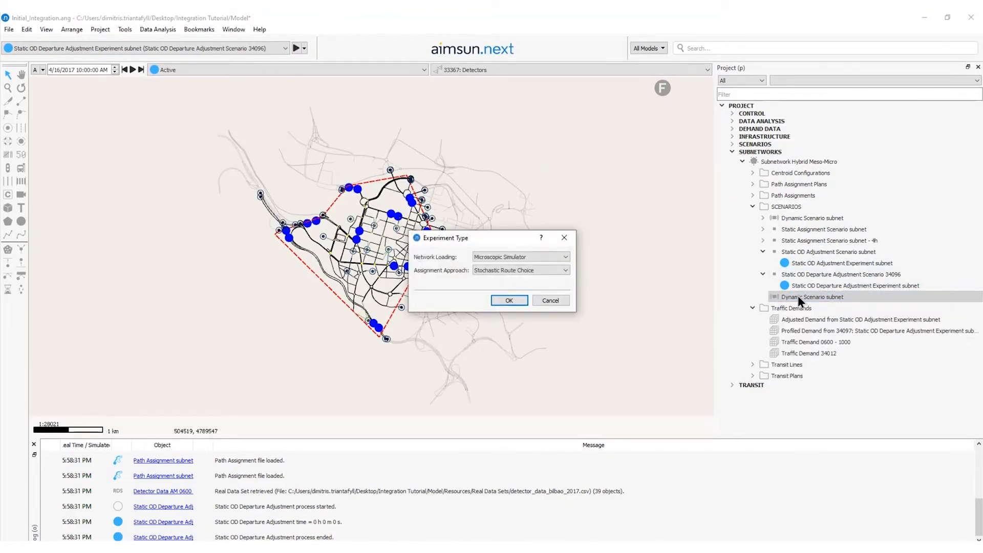
pyautogui.click(521, 258)
pyautogui.click(509, 271)
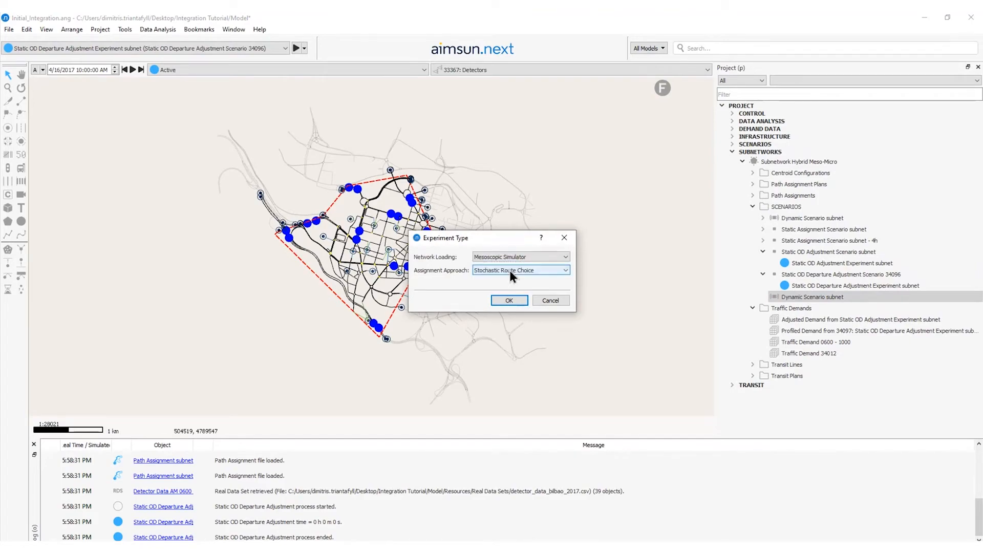
pyautogui.click(509, 270)
pyautogui.click(509, 285)
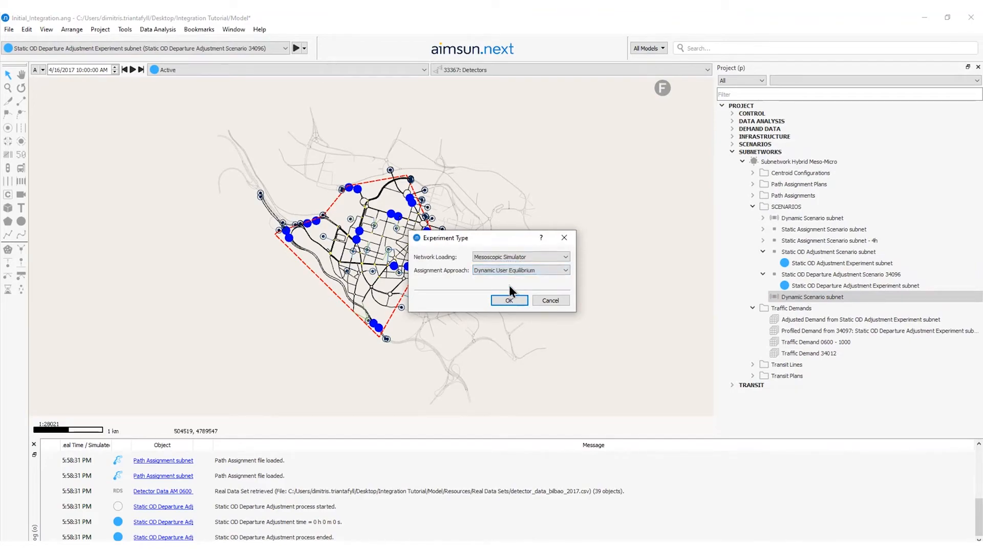
pyautogui.click(508, 302)
# - Rename the new experiment as Meso DUE Experiment subnet and set its warm-up to 00:15:00
pyautogui.doubleClick(825, 239)
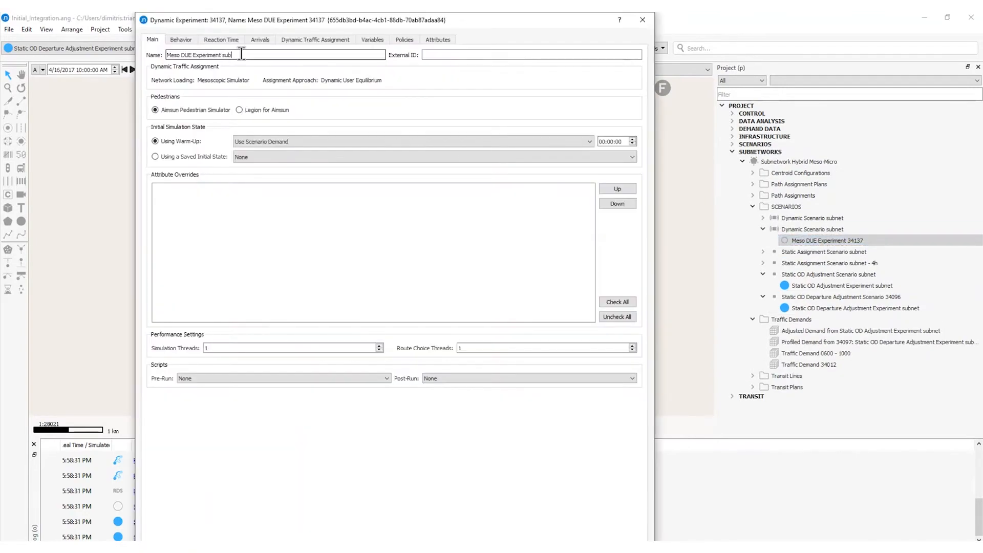
pyautogui.write('net')
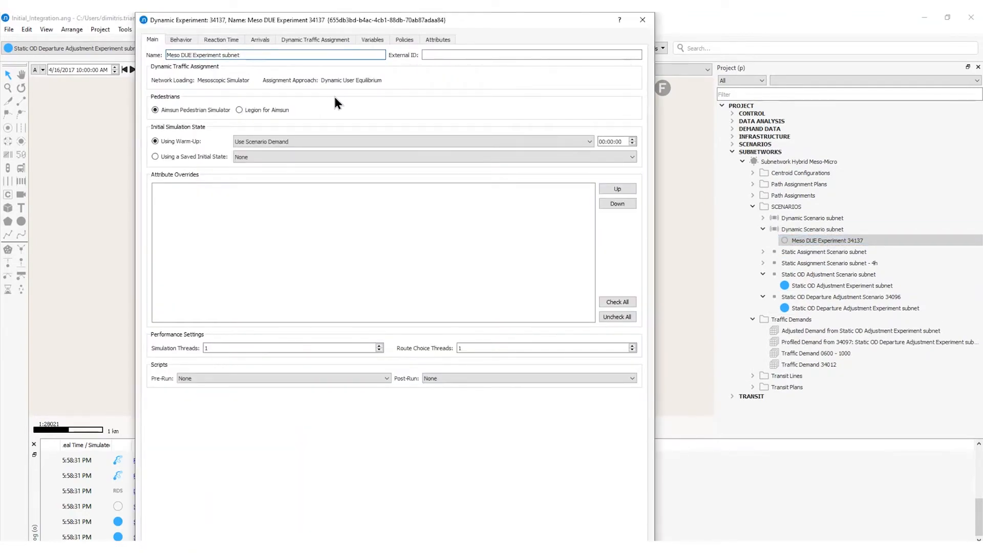
pyautogui.doubleClick(610, 142)
pyautogui.write('15')
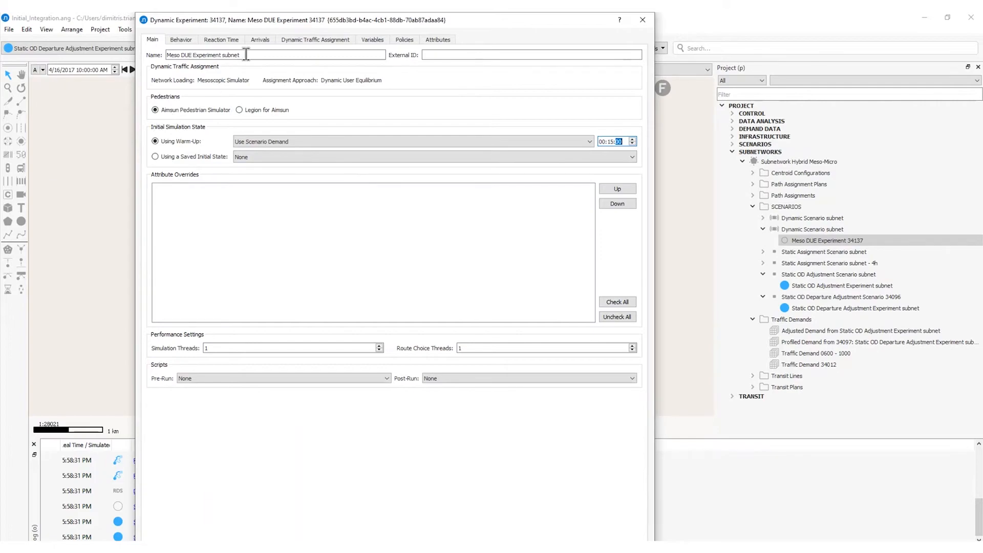
# - Set the experiment's dynamic traffic assignment to ignore paths with a percentage below 3
pyautogui.click(327, 38)
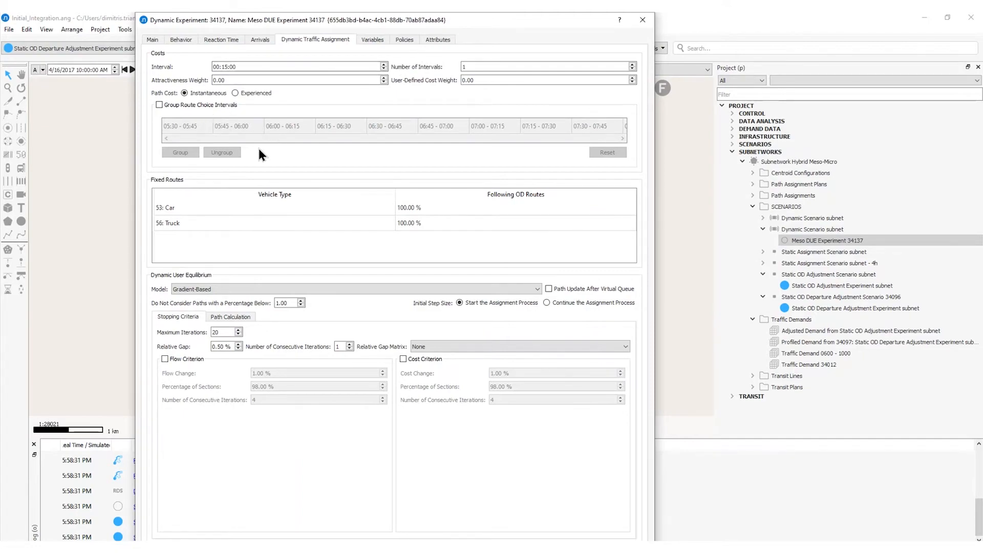
pyautogui.doubleClick(281, 302)
pyautogui.write('3')
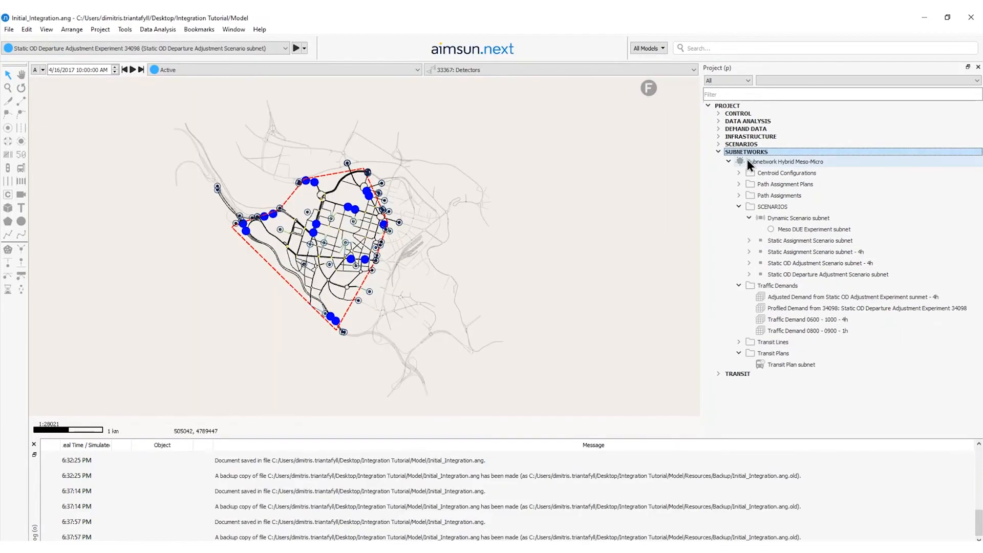
# - Add a path assignment to Subnetwork Hybrid Meso-Micro and name it Path Assignment DUE subnet
pyautogui.rightClick(747, 161)
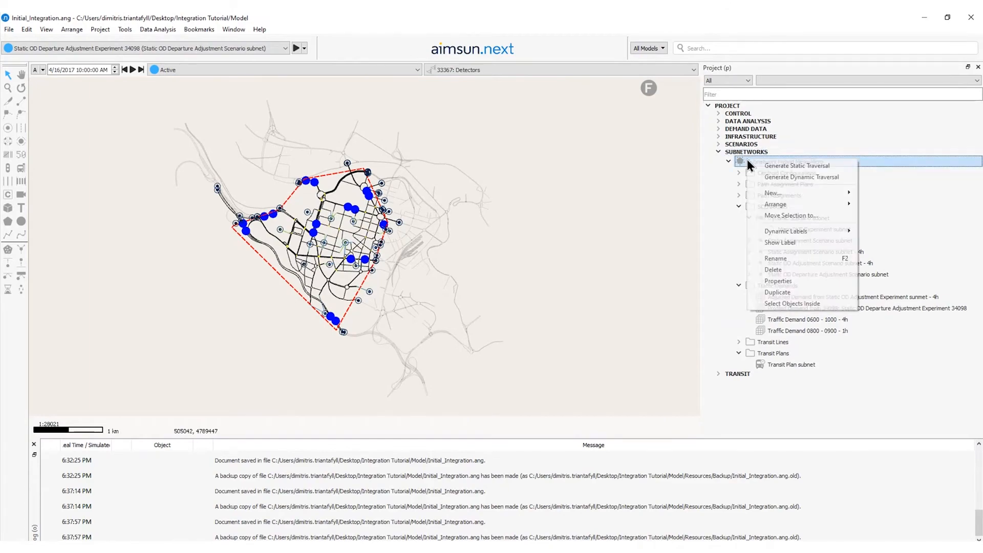
pyautogui.moveTo(783, 195)
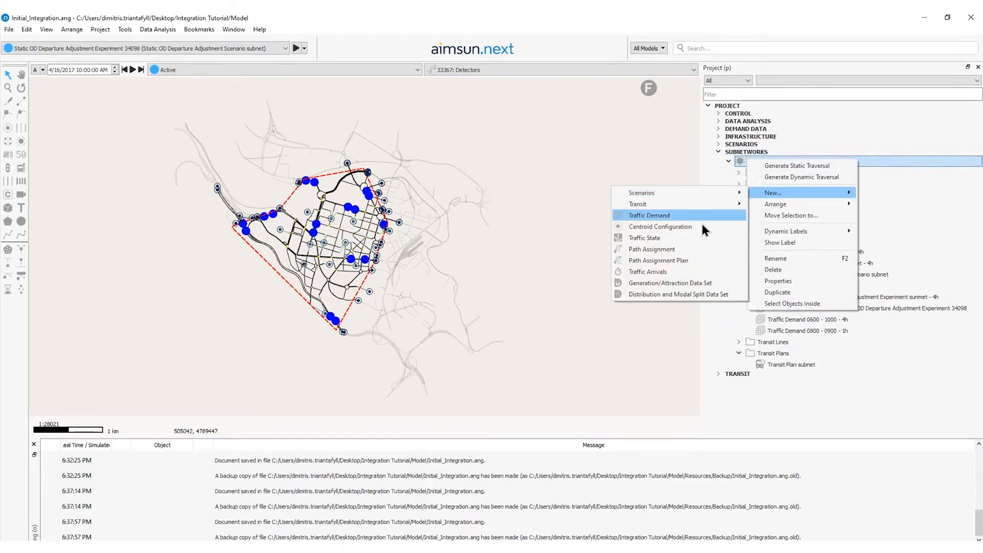
pyautogui.click(699, 249)
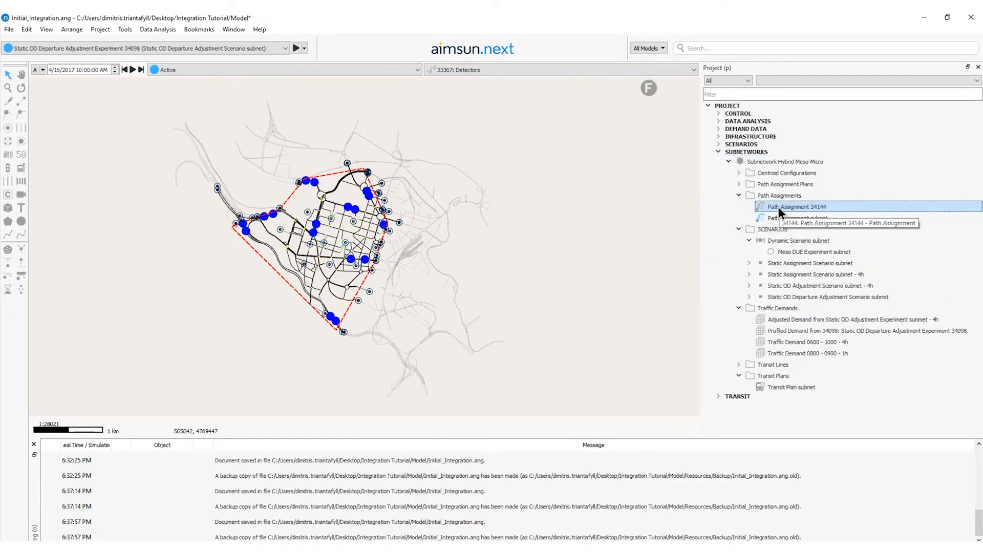
pyautogui.doubleClick(779, 207)
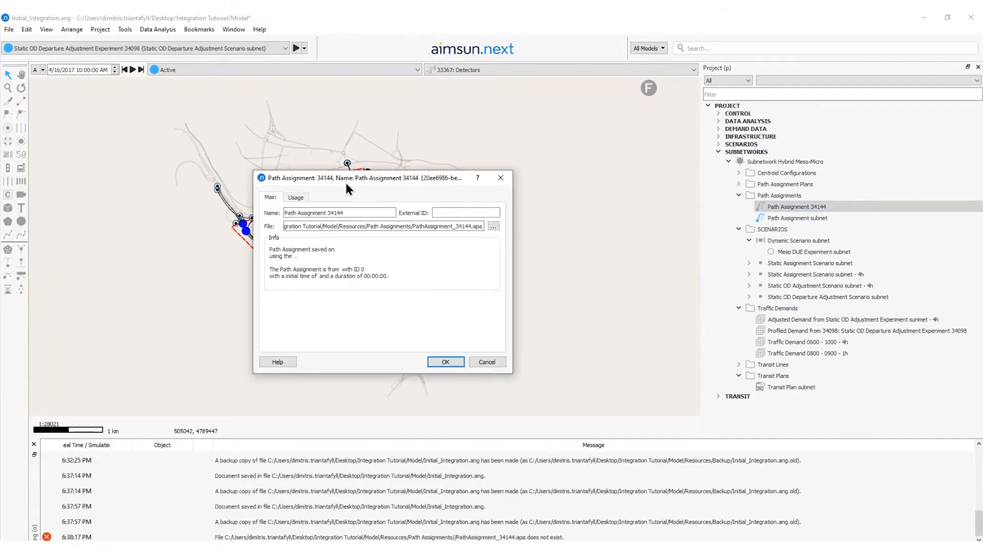
pyautogui.doubleClick(339, 213)
pyautogui.write('DUE subnet')
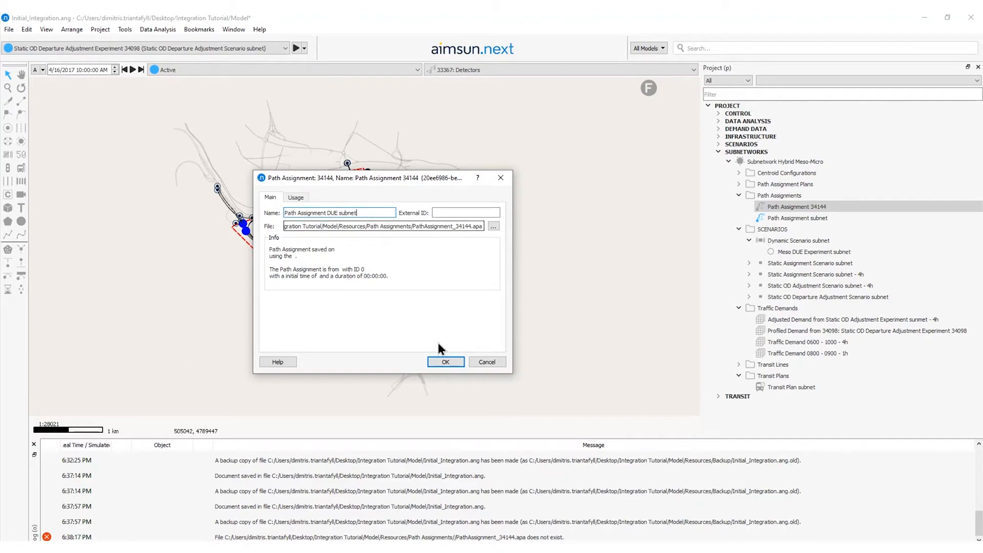
pyautogui.click(444, 361)
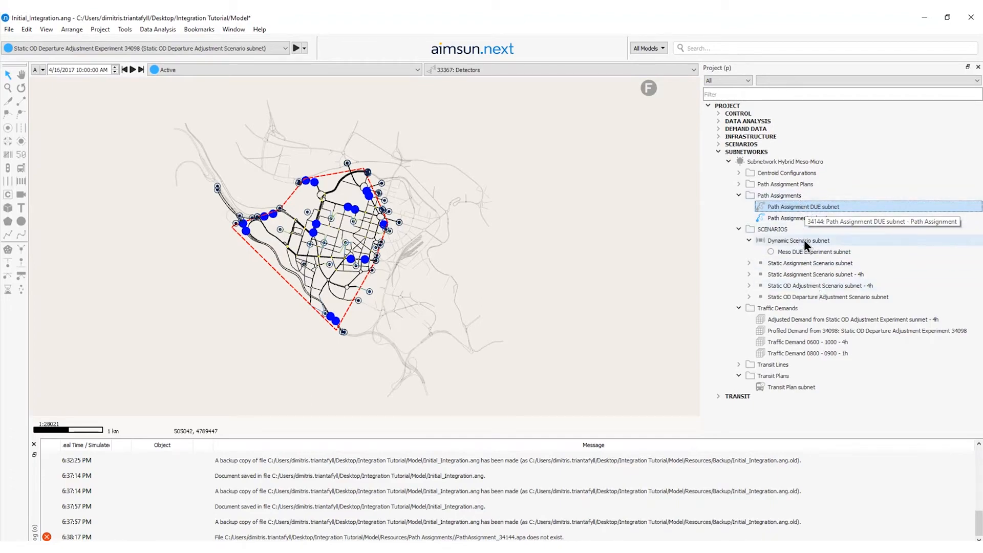
# - Add a result to Meso DUE Experiment subnet and name it Result DUE subnet
pyautogui.rightClick(822, 252)
pyautogui.click(791, 255)
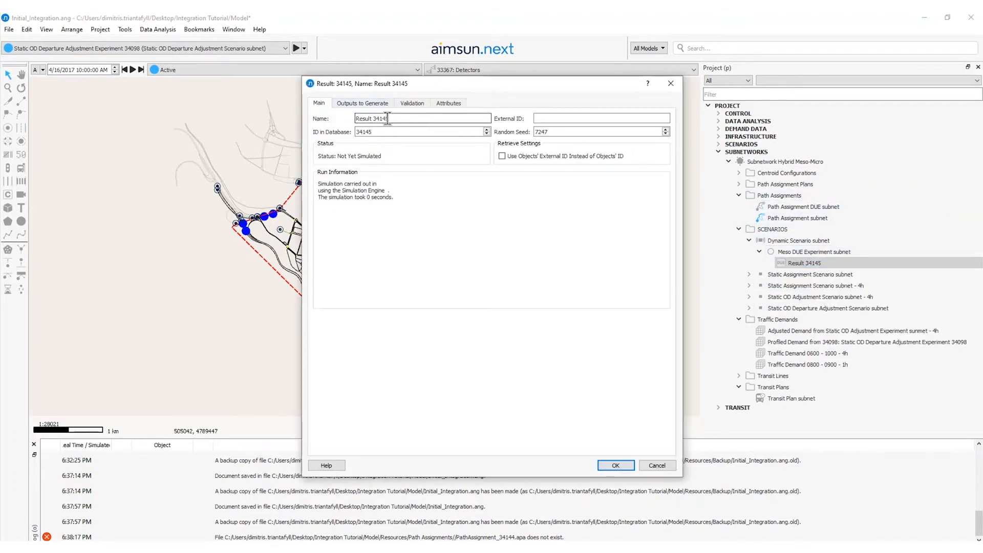
pyautogui.doubleClick(387, 117)
pyautogui.write('DUE subnet')
# - Have the result store its path assignment in Path Assignment DUE subnet
pyautogui.click(367, 102)
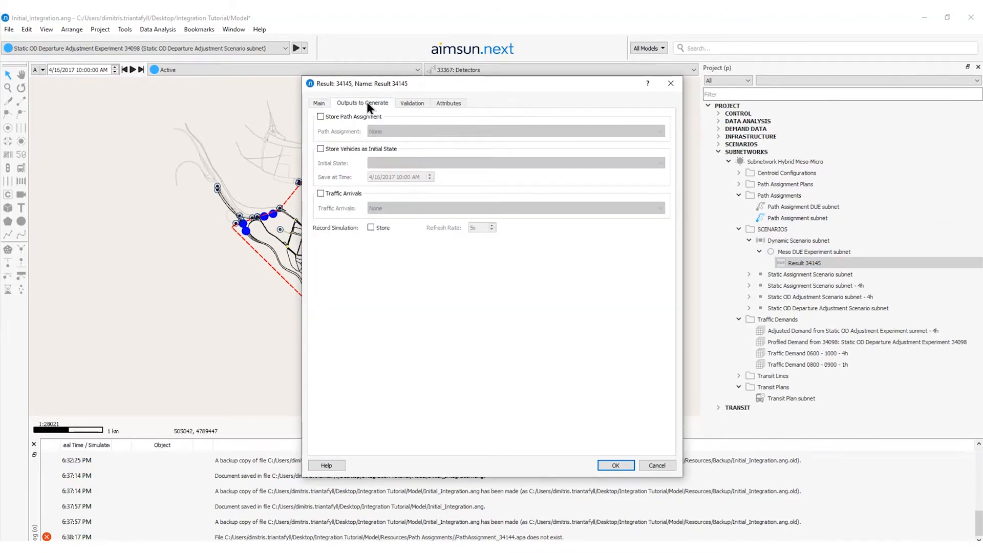
pyautogui.click(320, 117)
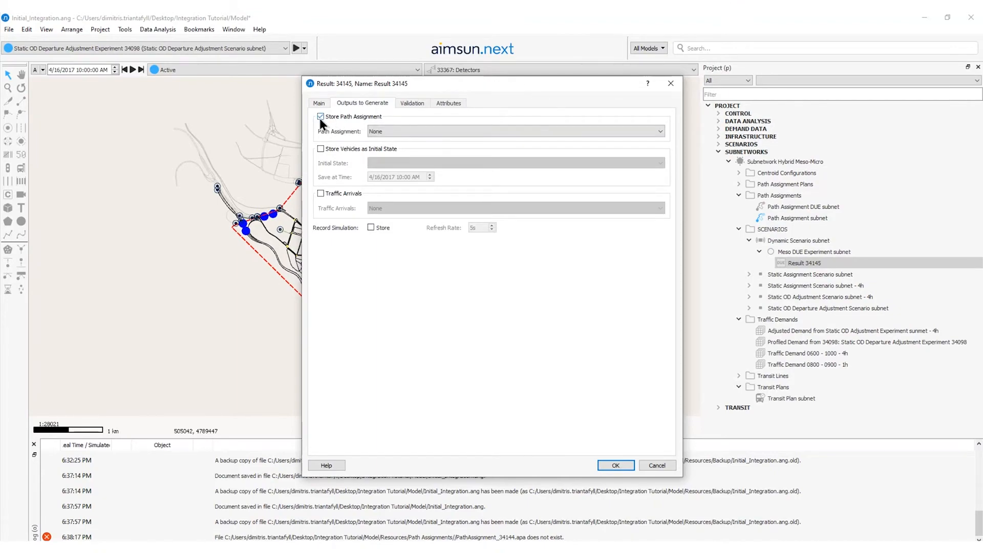
pyautogui.click(395, 131)
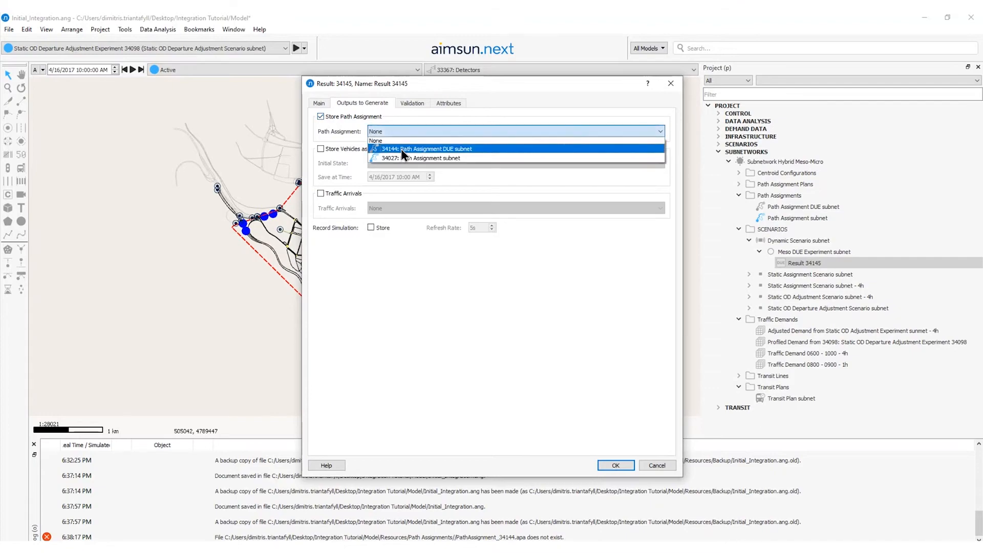
pyautogui.click(416, 149)
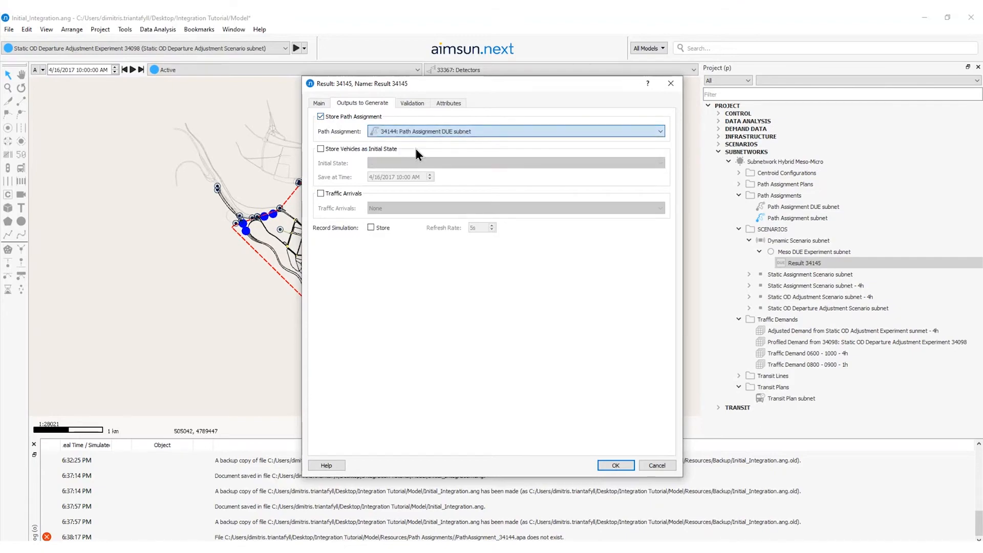
pyautogui.click(616, 465)
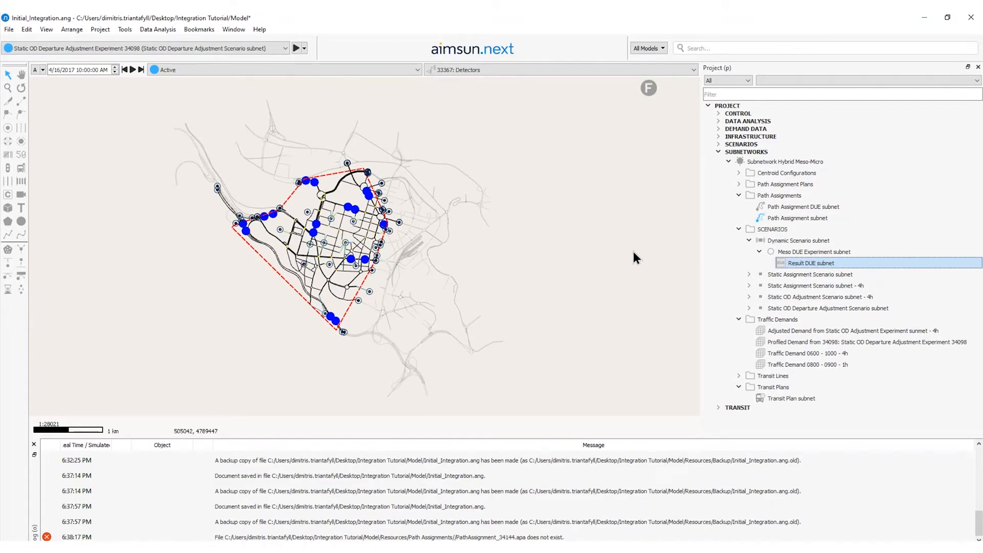
# - Remove the profiled demand's car and truck items before 6:00 AM, making it start at 6:00:00 AM with a 04:00:00 duration
pyautogui.doubleClick(788, 342)
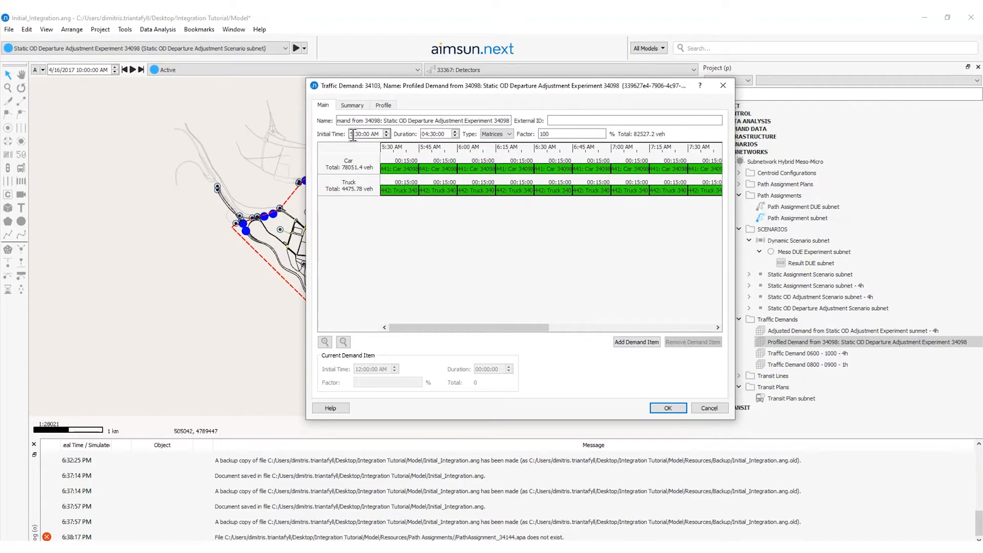
pyautogui.write('6:00')
pyautogui.doubleClick(434, 133)
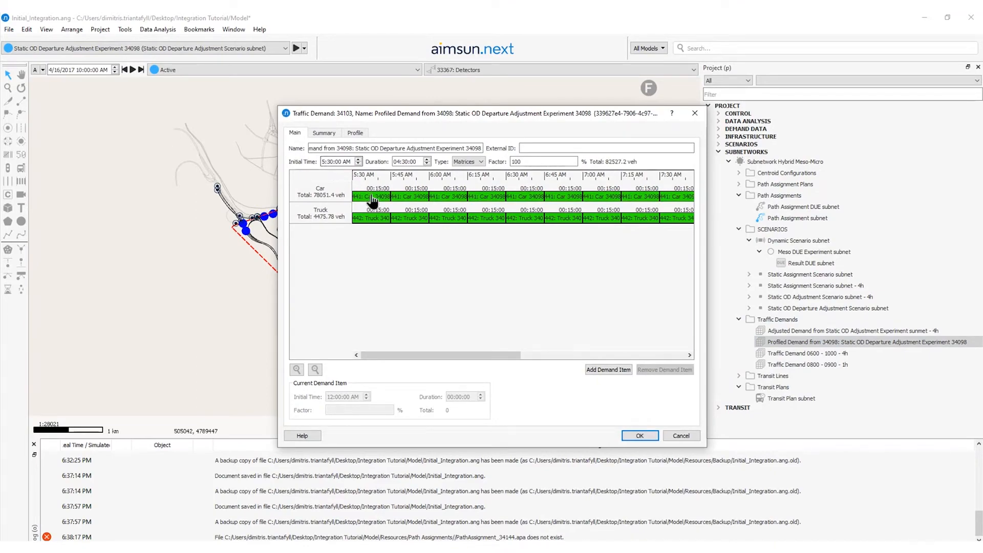
pyautogui.moveTo(372, 201); pyautogui.dragTo(413, 221)
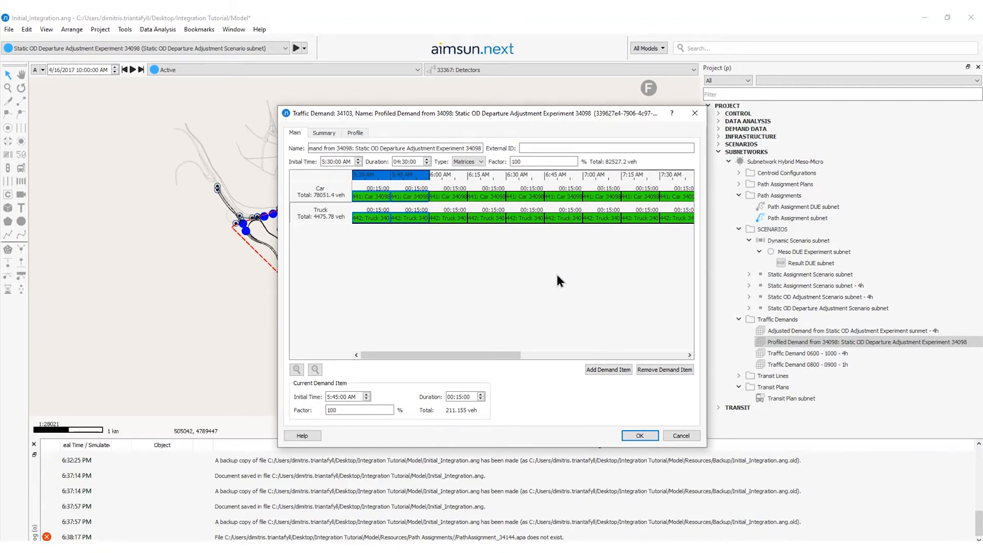
pyautogui.press('Delete')
pyautogui.click(640, 435)
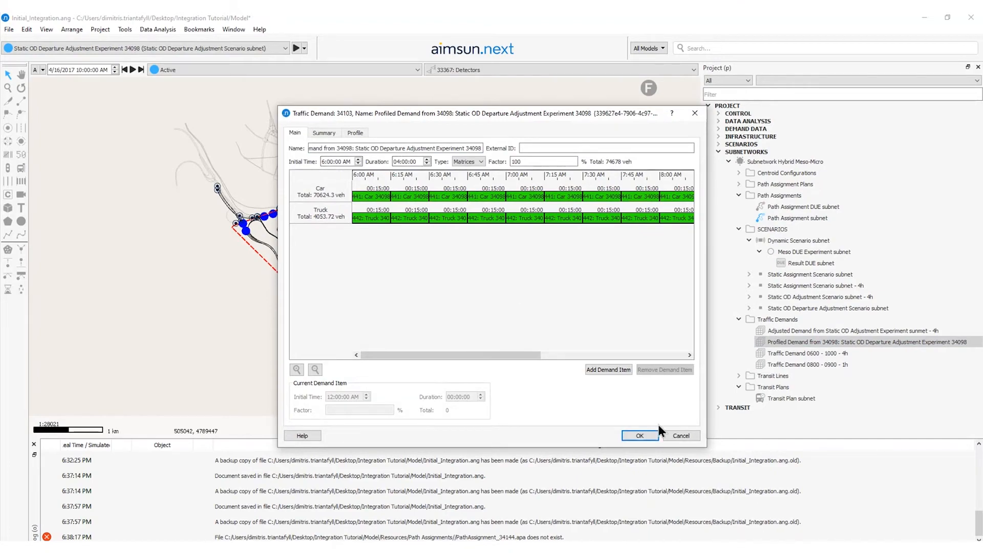
pyautogui.click(640, 435)
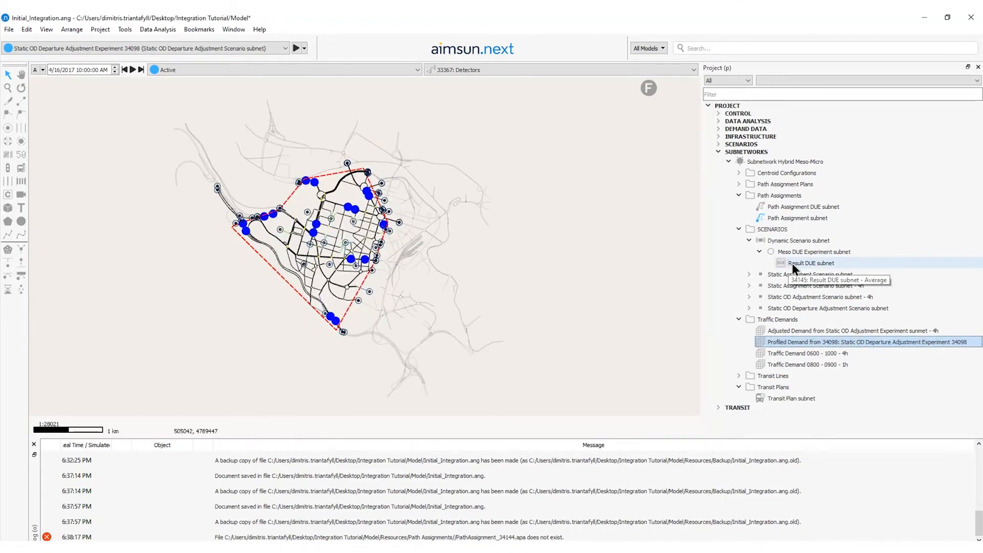
# - Run the Result DUE subnet simulation and open its DUE summary while it iterates
pyautogui.rightClick(792, 263)
pyautogui.click(810, 269)
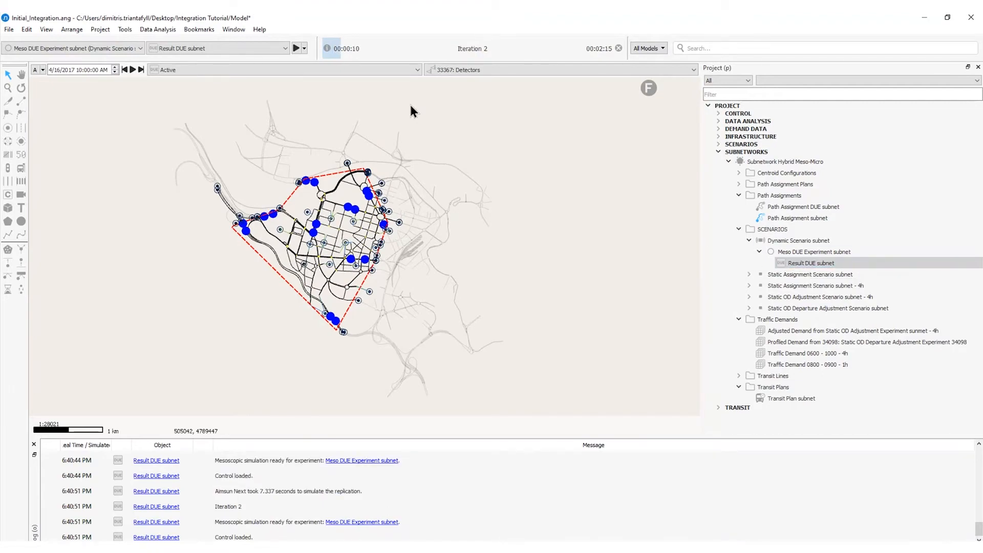
pyautogui.click(327, 48)
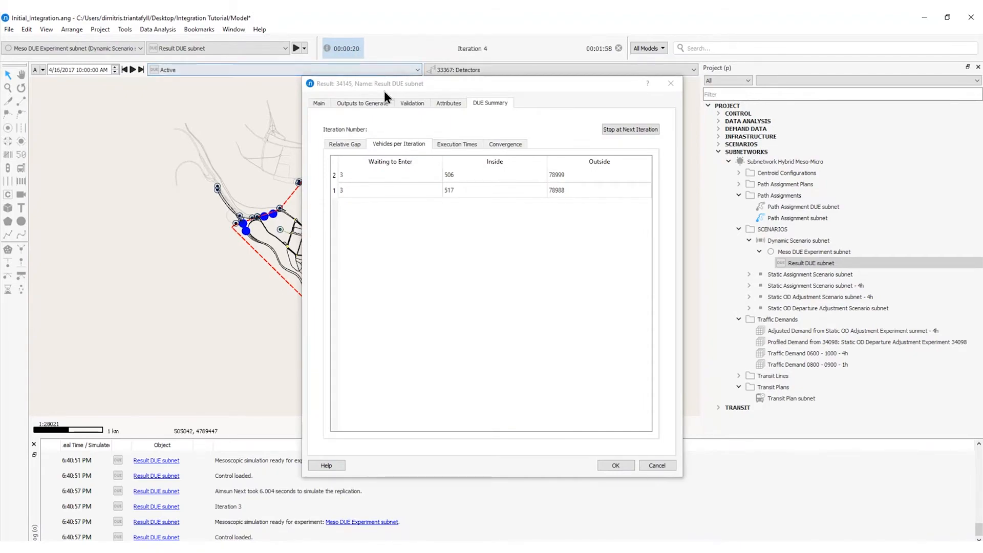
# - Examine the relative gap chart and the vehicles per iteration for the DUE run
pyautogui.click(344, 145)
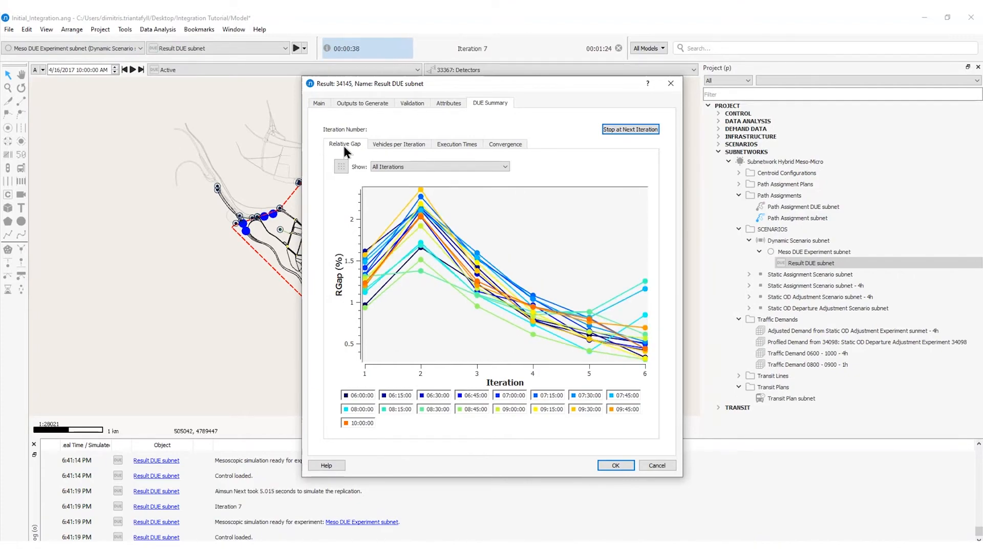
pyautogui.click(395, 146)
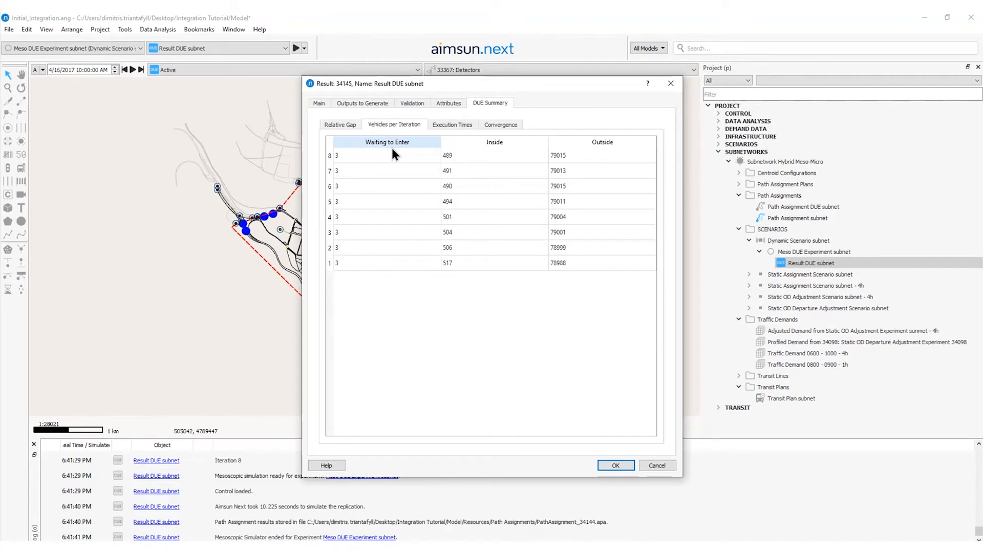
pyautogui.click(348, 126)
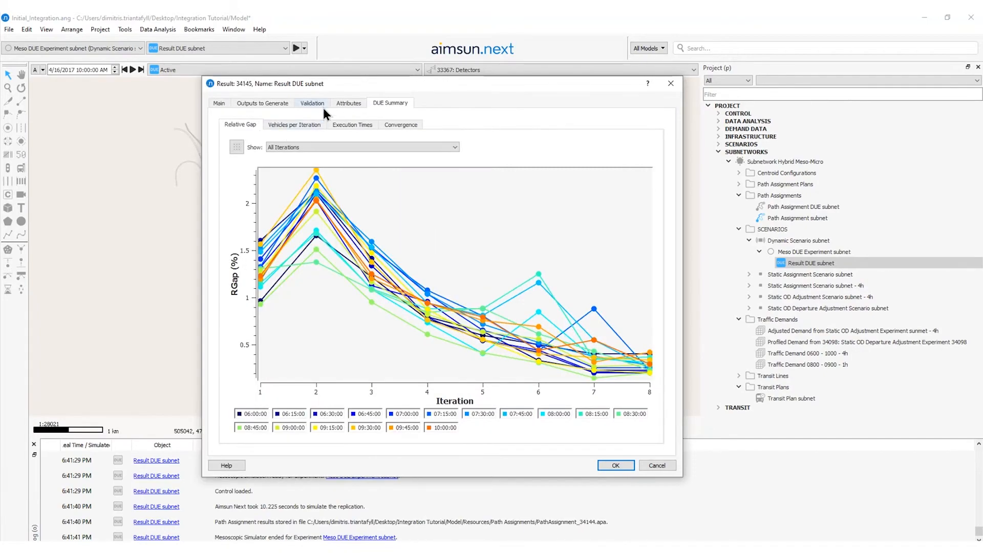
# - Check the result's validation regression against the detector counts with Use Date enabled
pyautogui.click(313, 104)
pyautogui.click(240, 130)
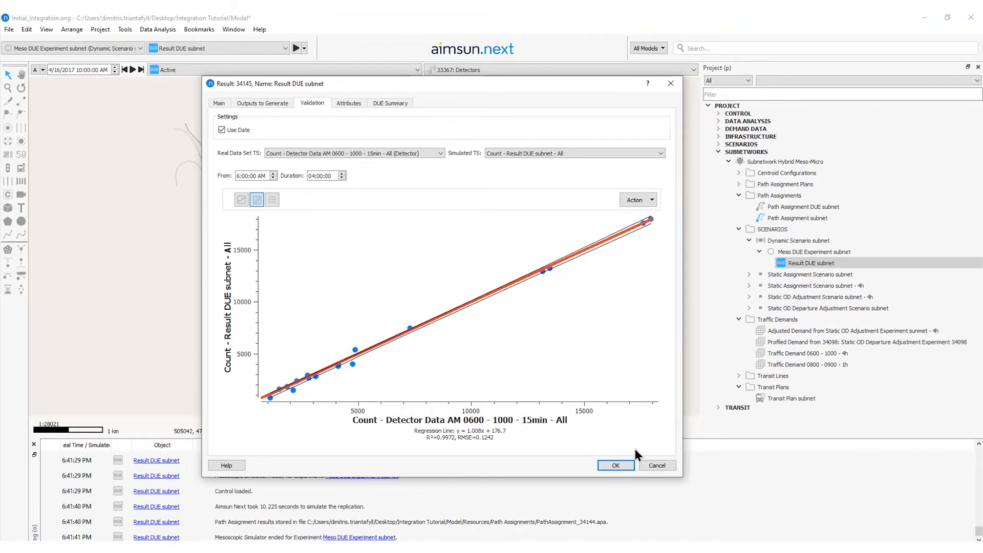
pyautogui.click(626, 465)
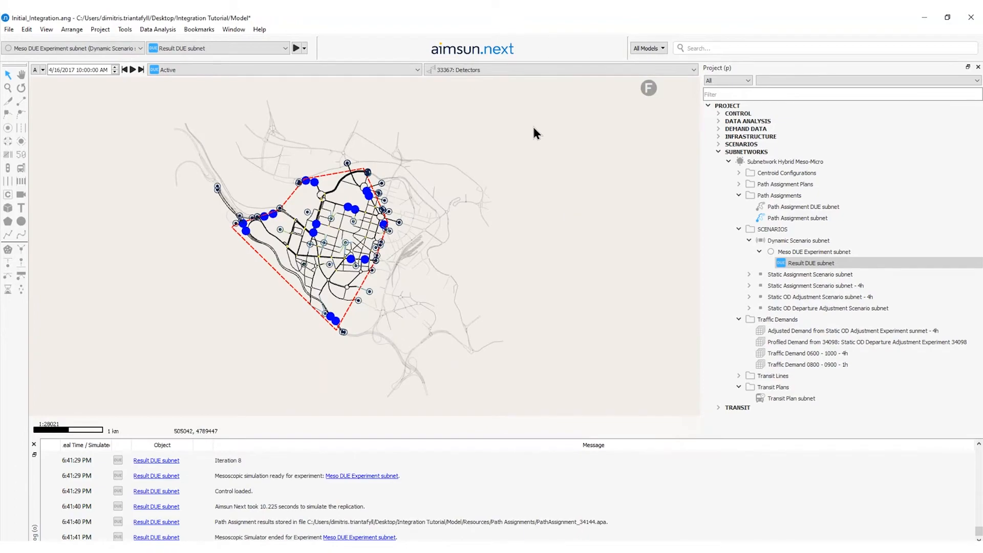
# - Display the DUE result on the subnetwork map with the Simulated Delay Time view mode
pyautogui.click(489, 75)
pyautogui.scroll(-3, 483, 114)
pyautogui.click(485, 108)
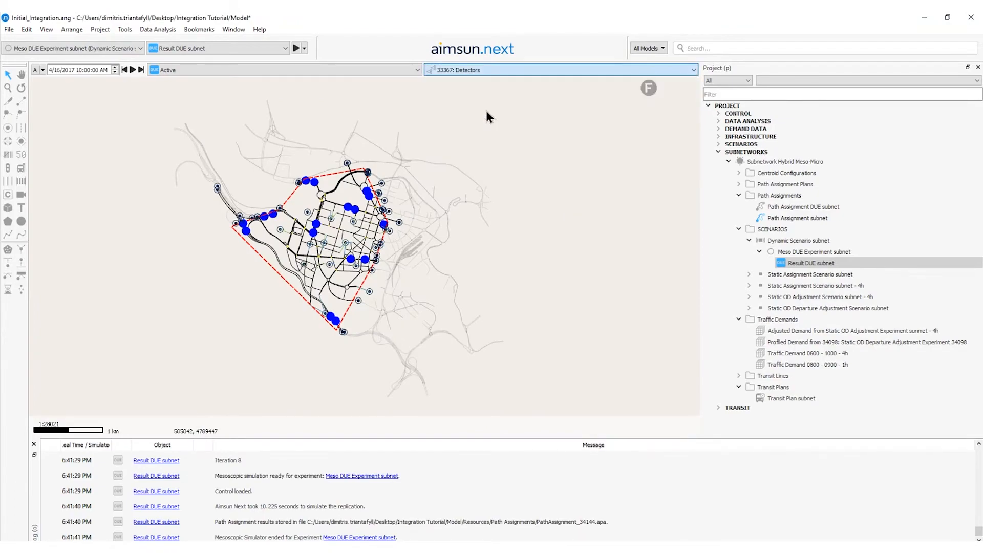
pyautogui.scroll(2, 340, 246)
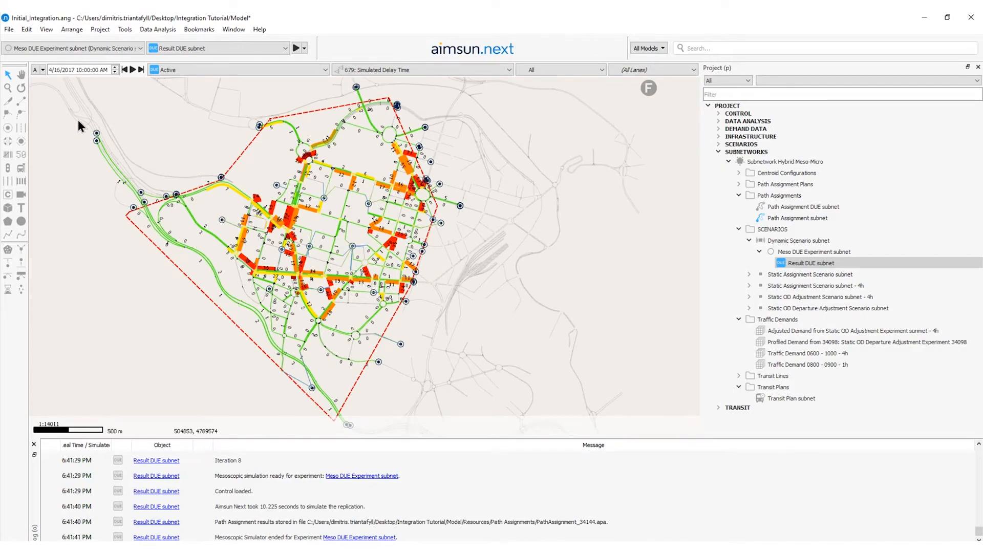
# - Play the Simulated Delay Time results through the simulated period on the subnetwork map, and set the view mode to None
pyautogui.click(131, 69)
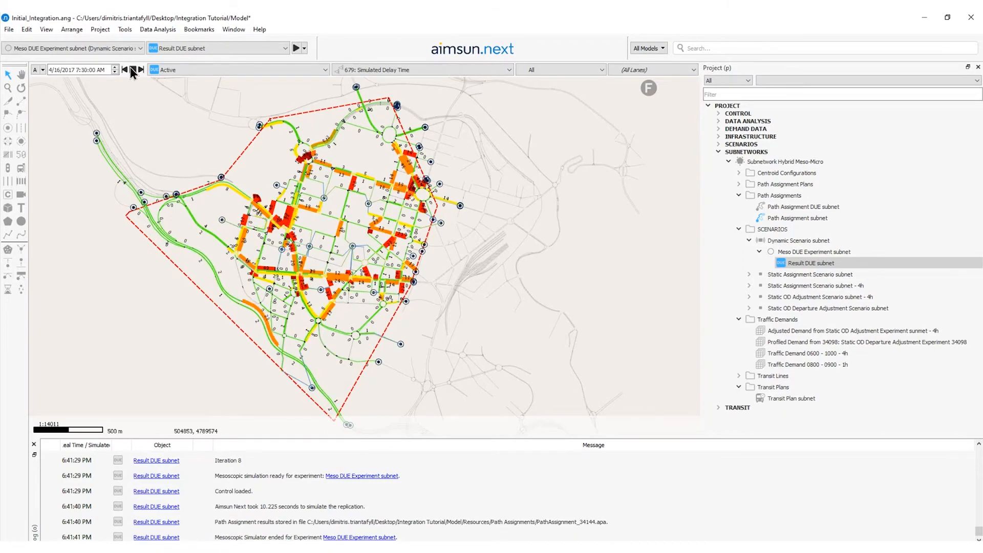
pyautogui.click(427, 71)
pyautogui.scroll(5, 423, 87)
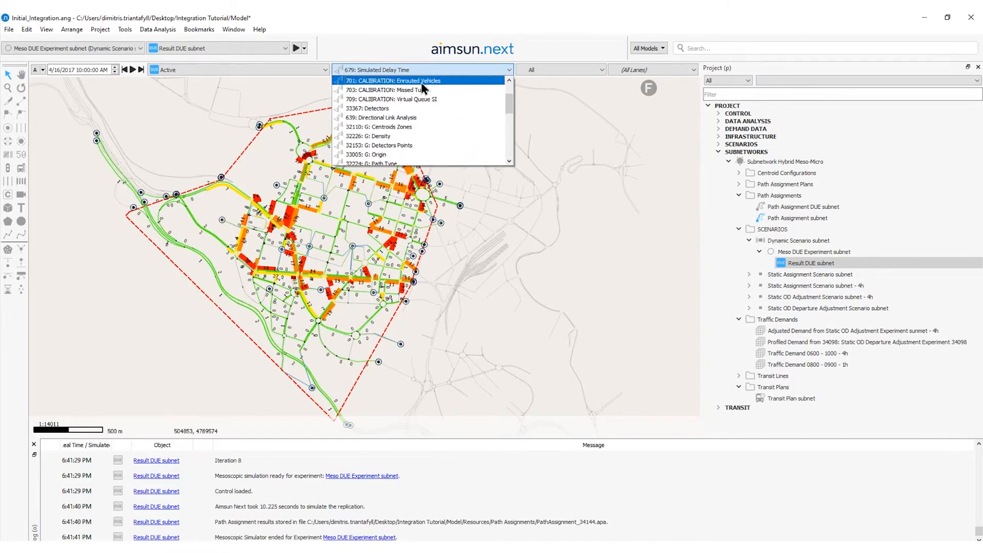
pyautogui.click(417, 81)
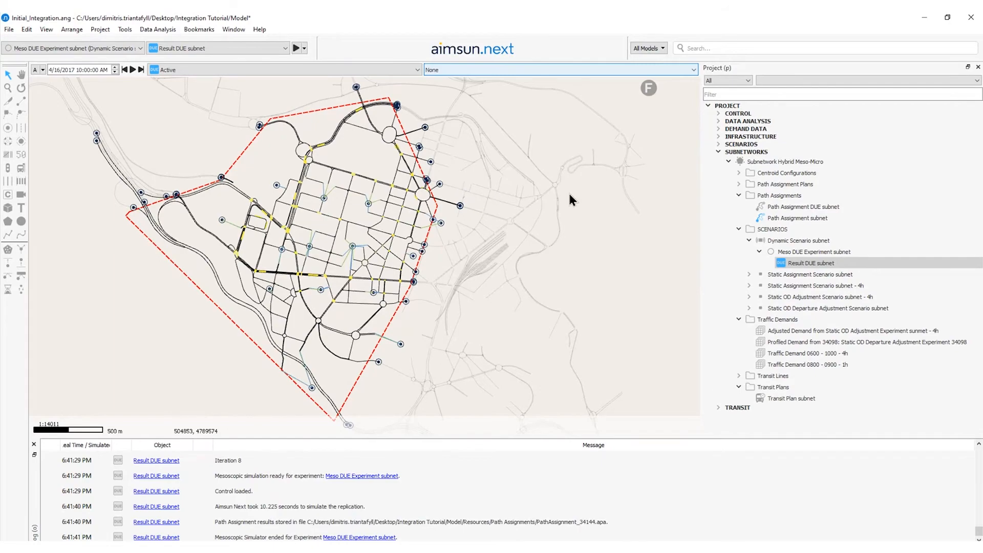
# - Create a path assignment plan in the Subnetwork Hybrid Meso-Micro and name it "Path Assignment Plan DUE subnet"
pyautogui.click(788, 161)
pyautogui.rightClick(788, 162)
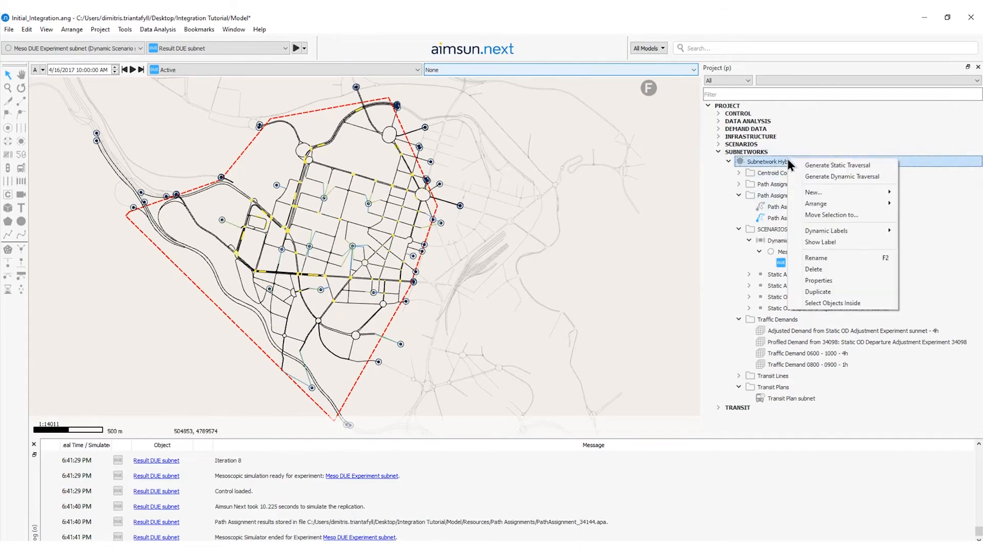
pyautogui.moveTo(806, 193)
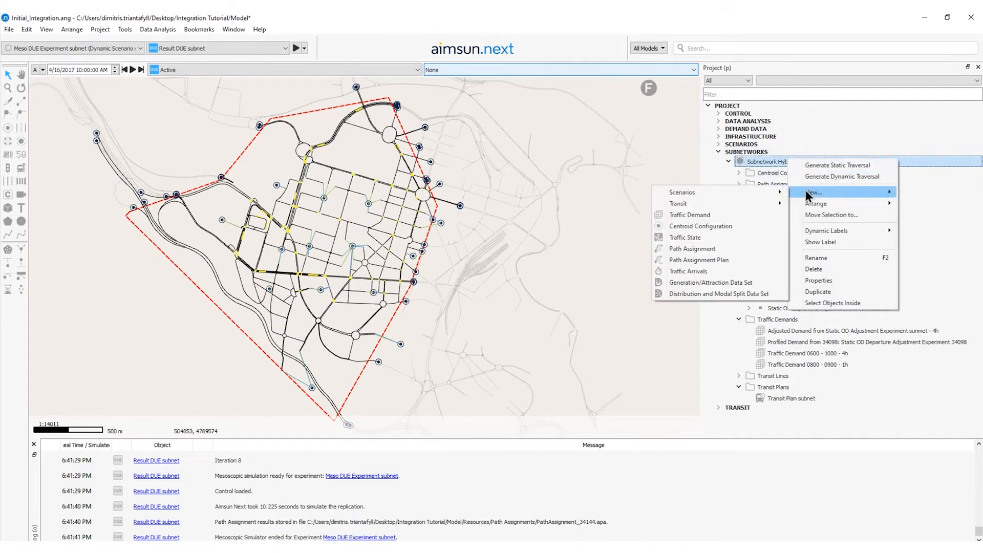
pyautogui.click(698, 259)
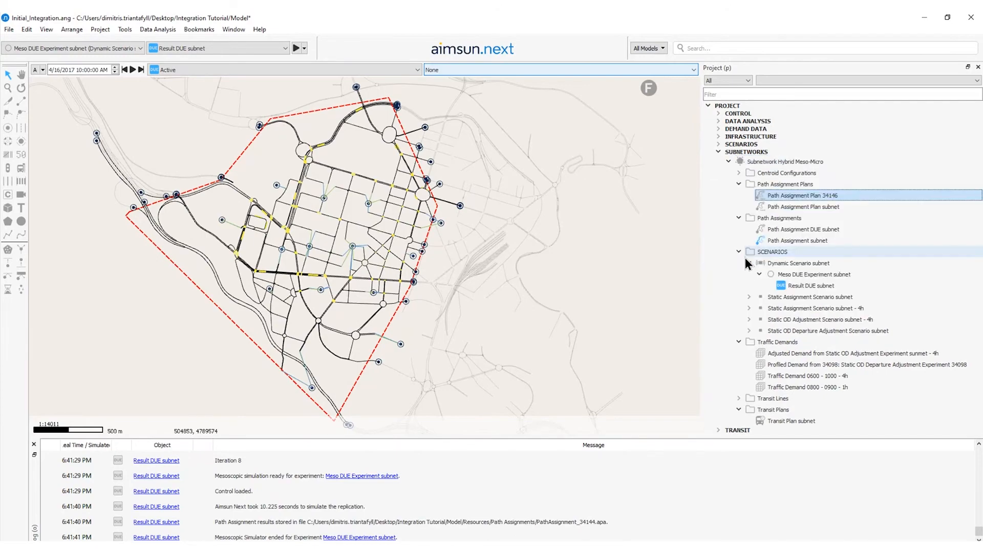
pyautogui.doubleClick(407, 179)
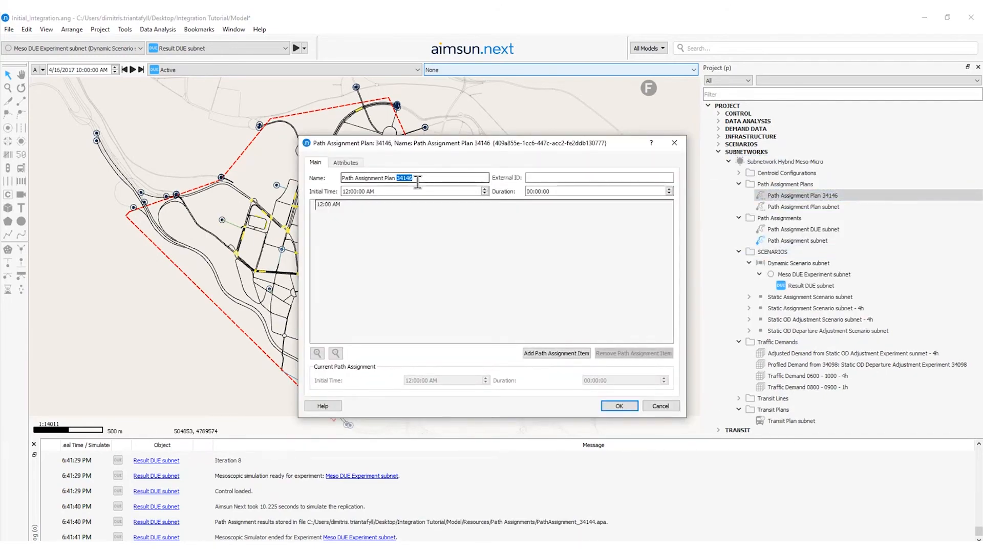
pyautogui.write('DUE subnet')
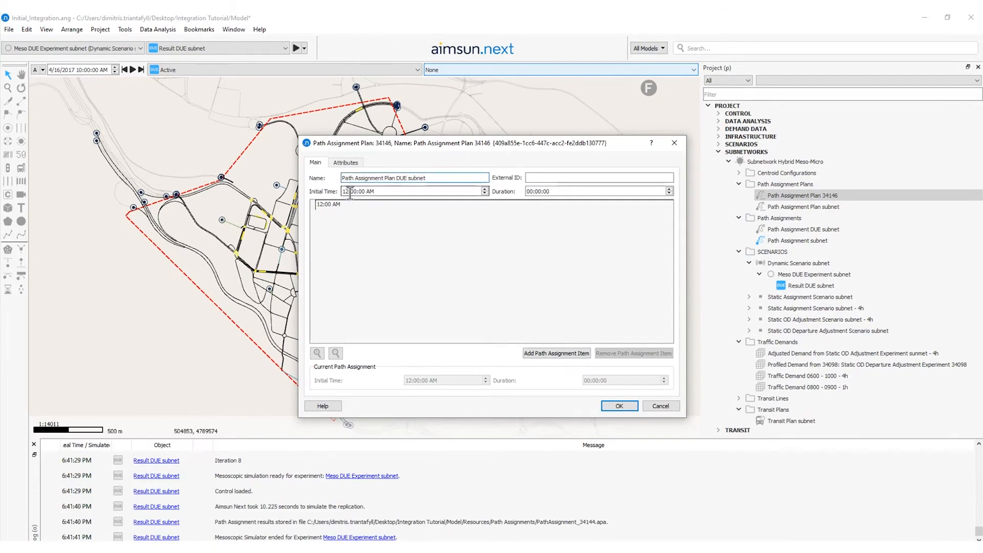
# - Set the plan's initial time to 6:00 AM and duration to 4 hours, and add Path Assignment DUE subnet to it
pyautogui.doubleClick(346, 191)
pyautogui.write('6')
pyautogui.doubleClick(530, 191)
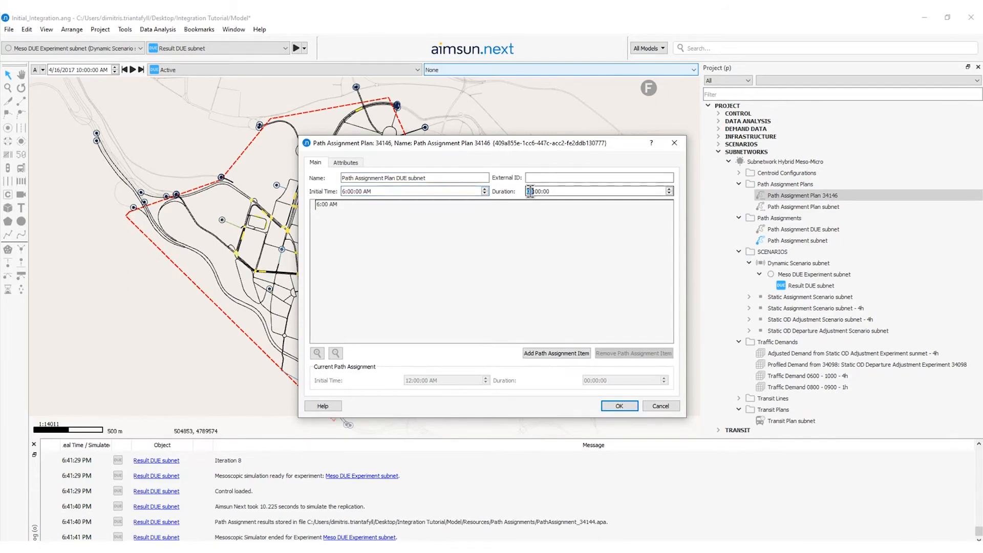
pyautogui.write('4')
pyautogui.click(541, 354)
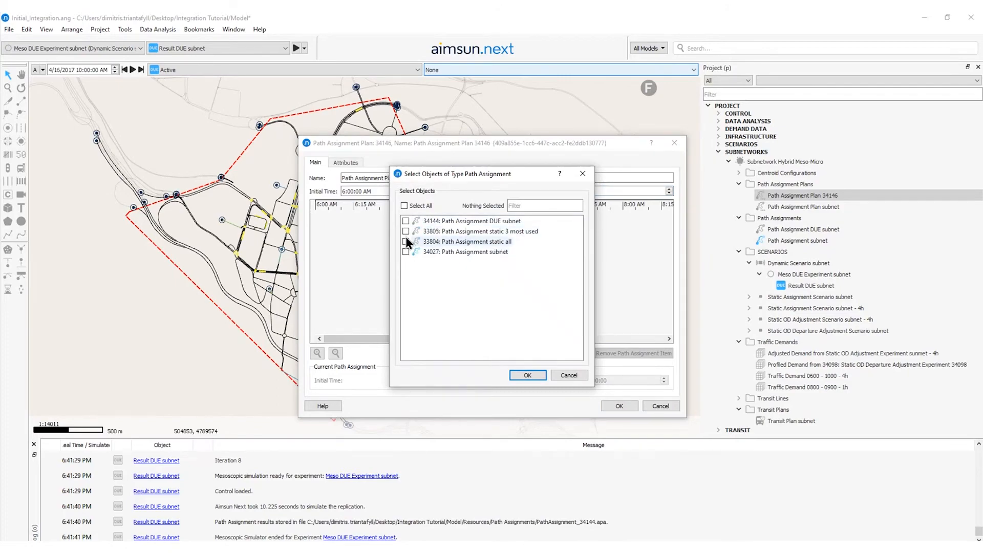
pyautogui.click(405, 221)
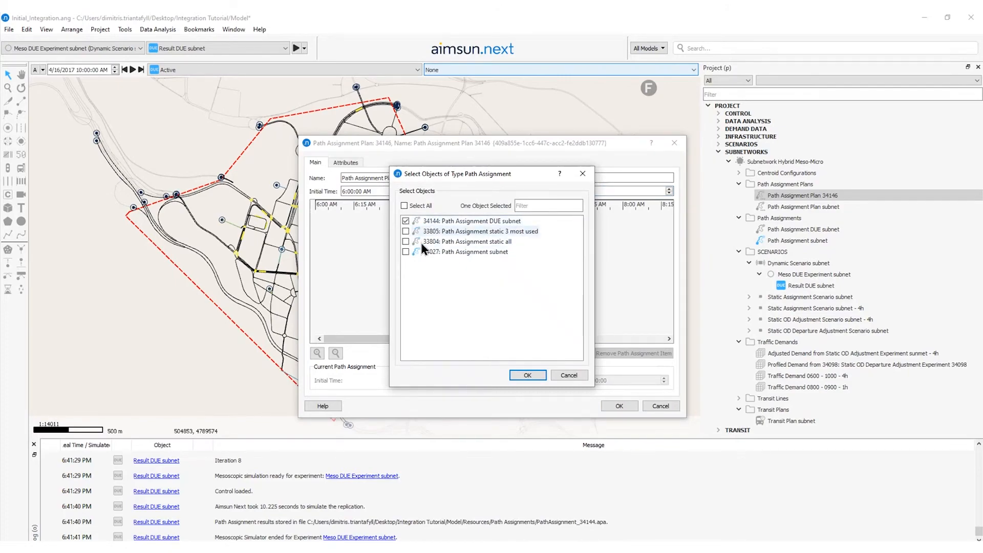
pyautogui.click(527, 376)
pyautogui.click(619, 405)
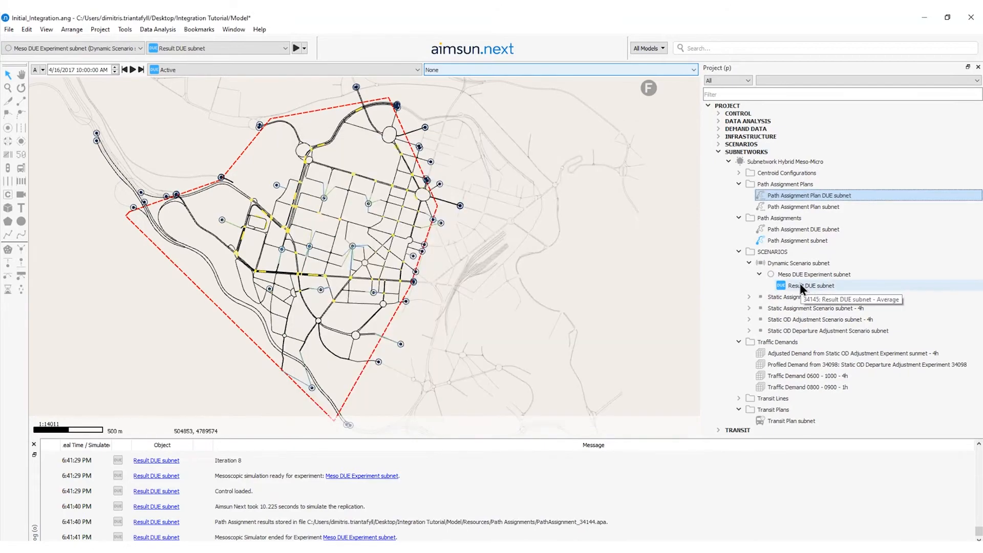
# - Create a dynamic scenario in the subnetwork named "Dynamic Scenario subnet using DUE Paths" with simulated date 4/16/2017
pyautogui.rightClick(809, 162)
pyautogui.moveTo(826, 196)
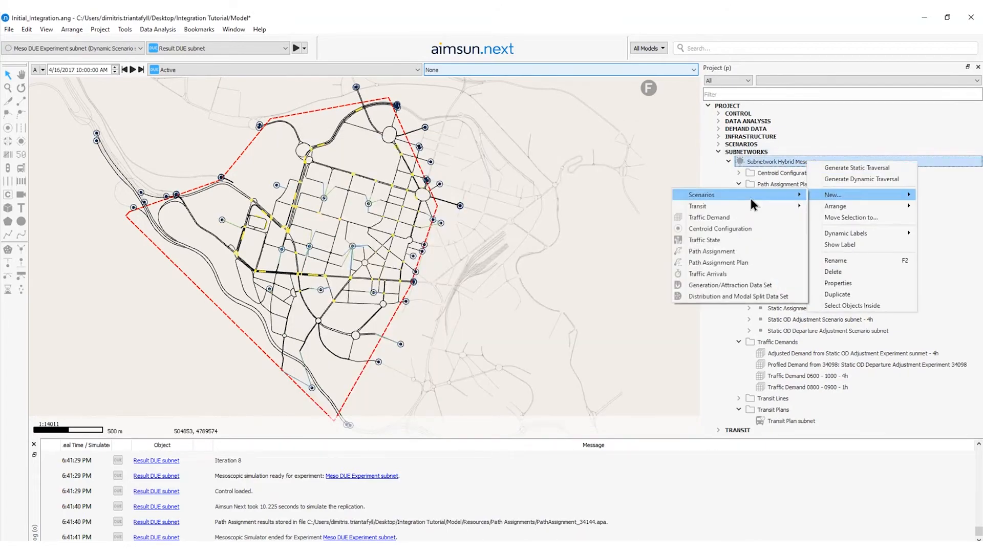
pyautogui.moveTo(750, 198)
pyautogui.click(863, 195)
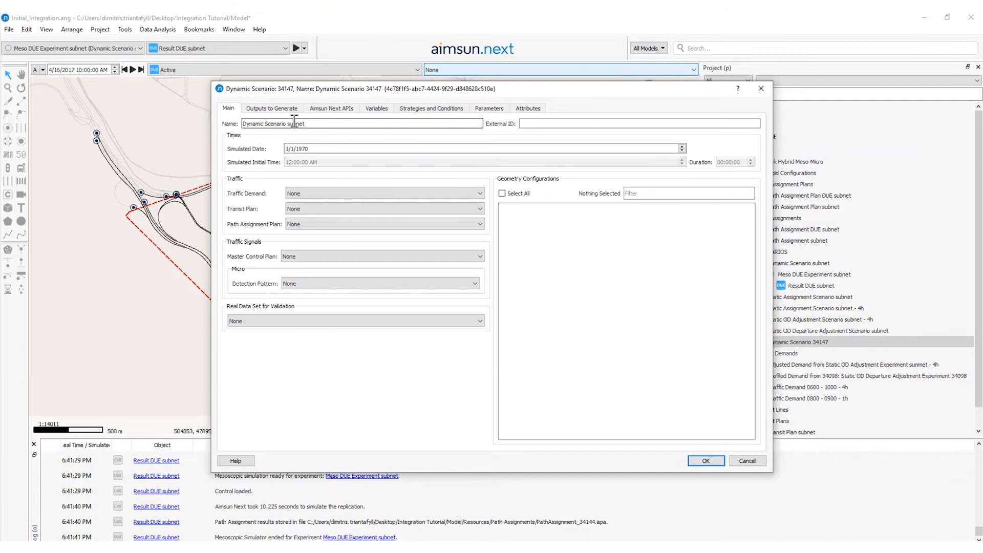
pyautogui.write('using DUE Paths')
pyautogui.click(285, 149)
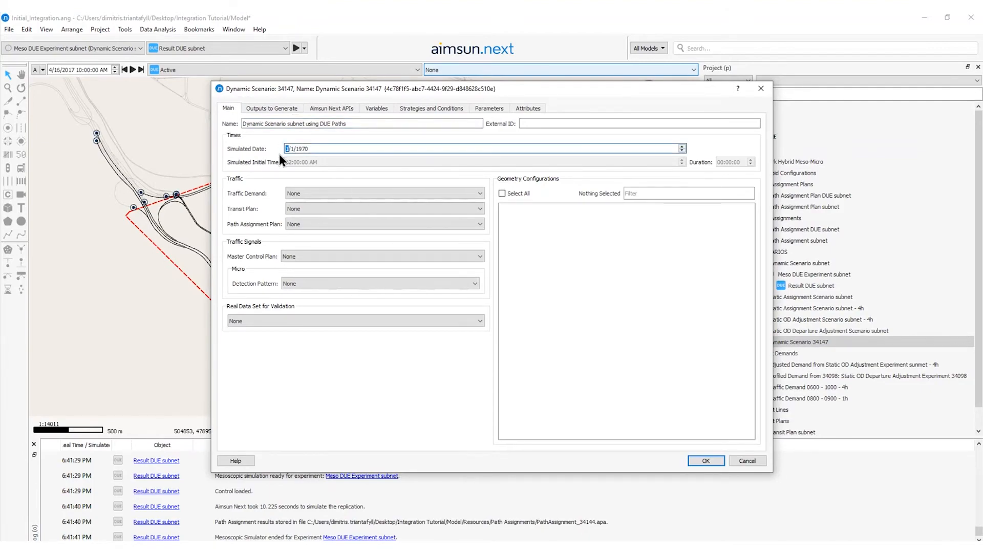
pyautogui.write('4/16/2017')
# - Assign the scenario the 34098 profiled demand, Transit Plan subnet, Path Assignment Plan DUE subnet, master control plan MCP AM and the detector data for validation
pyautogui.click(313, 193)
pyautogui.click(315, 220)
pyautogui.click(315, 210)
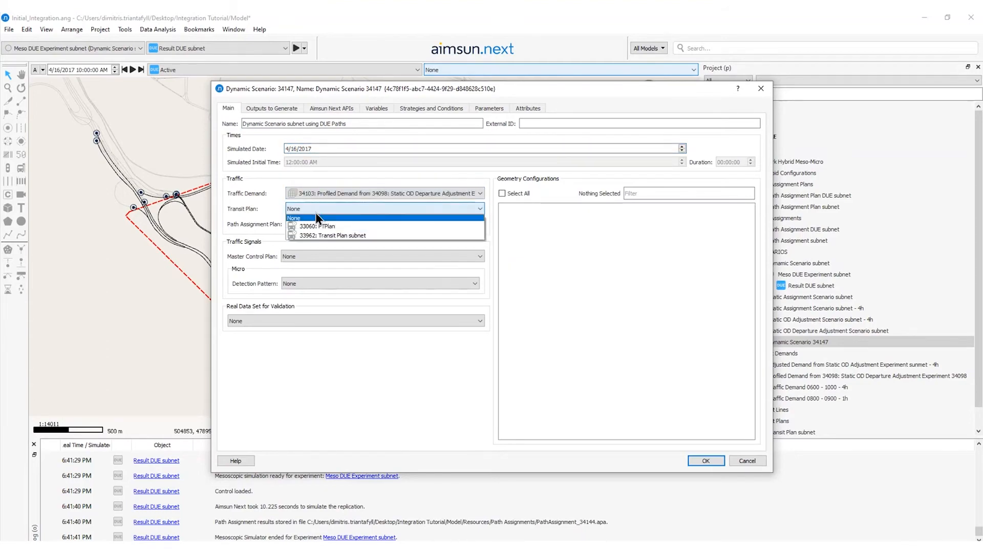
pyautogui.click(317, 235)
pyautogui.click(318, 224)
pyautogui.click(321, 244)
pyautogui.click(315, 256)
pyautogui.click(313, 274)
pyautogui.click(307, 322)
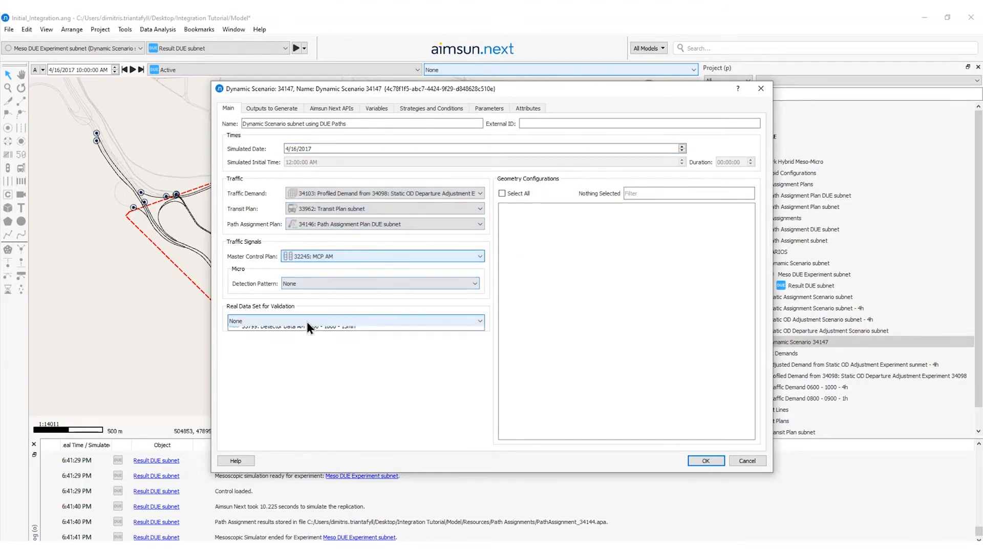
pyautogui.click(306, 338)
# - Set the scenario's statistics and detection output intervals to 15 minutes and save the scenario
pyautogui.click(271, 110)
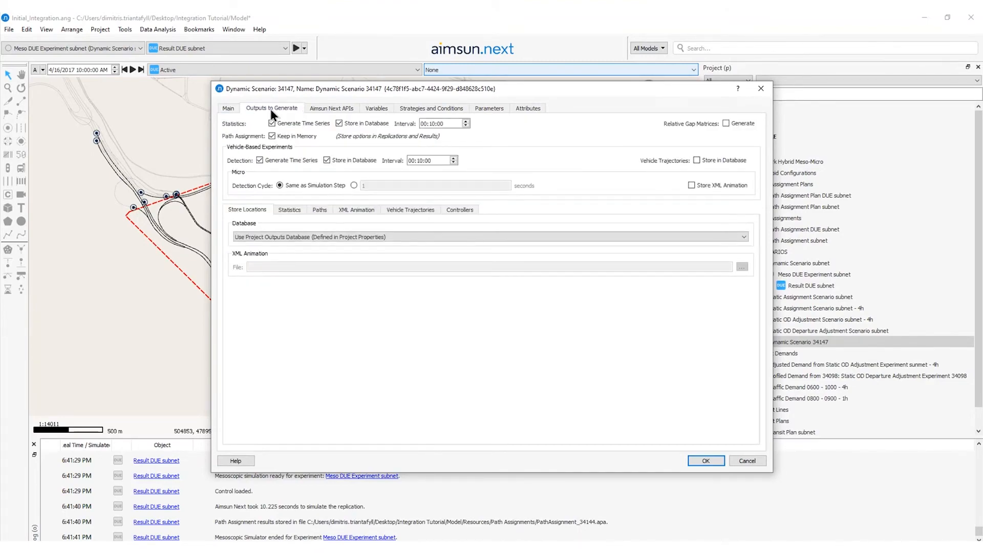
pyautogui.click(433, 124)
pyautogui.doubleClick(434, 124)
pyautogui.doubleClick(418, 160)
pyautogui.write('15')
pyautogui.click(705, 460)
# - Create a microscopic stochastic route choice experiment named "Micro SRC Experiment using DUE Paths" in the new scenario, with a 15-minute warm-up
pyautogui.rightClick(784, 342)
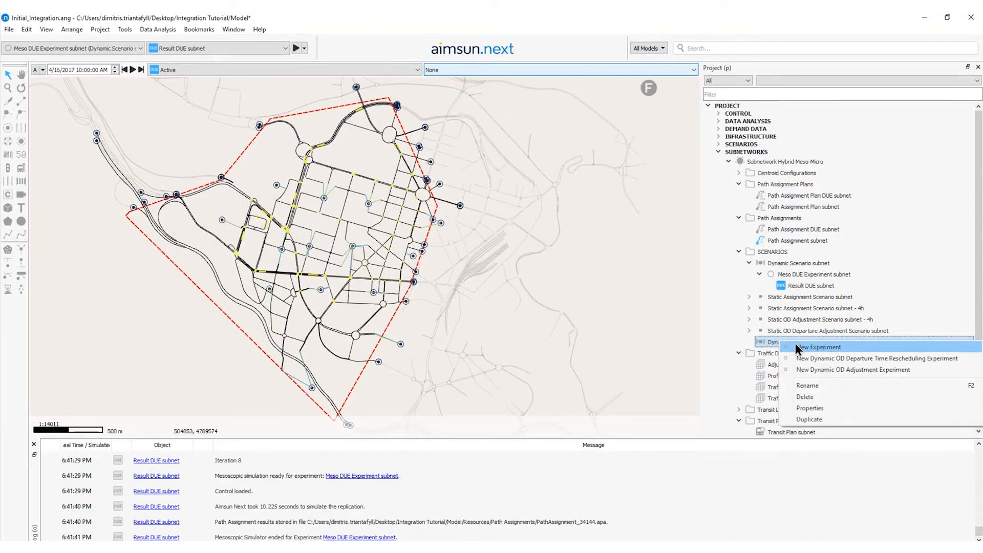
pyautogui.click(800, 346)
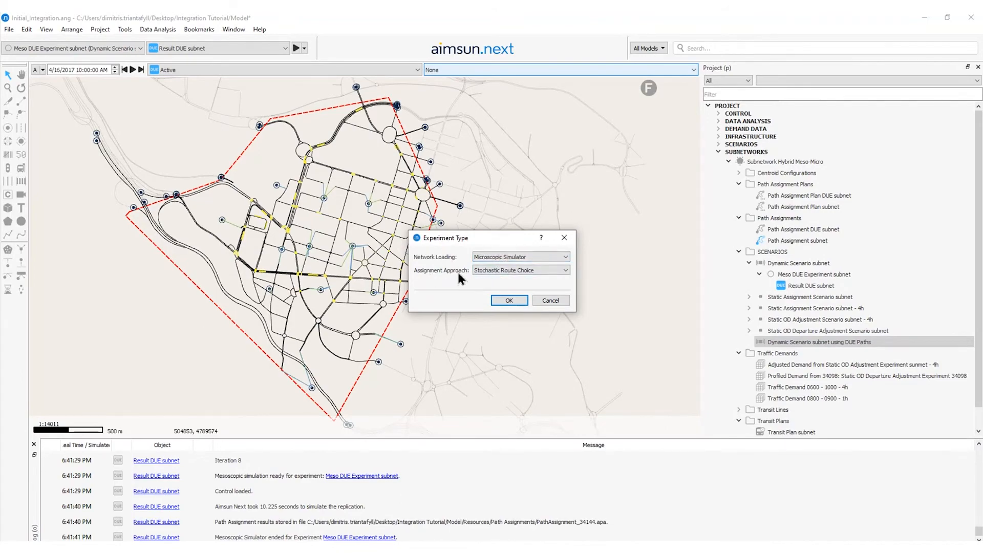
pyautogui.click(509, 300)
pyautogui.doubleClick(334, 71)
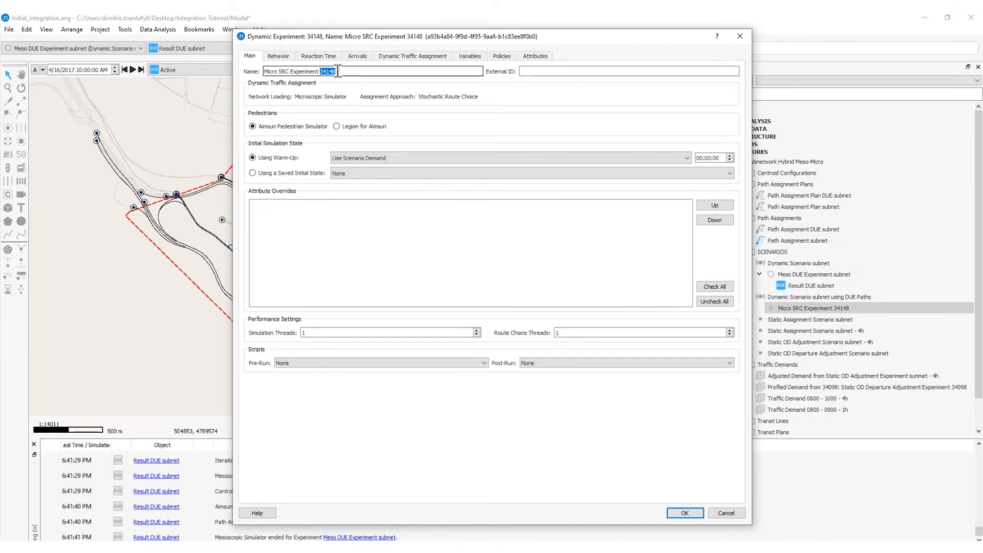
pyautogui.write('using DUE Paths')
pyautogui.click(707, 157)
pyautogui.write('15')
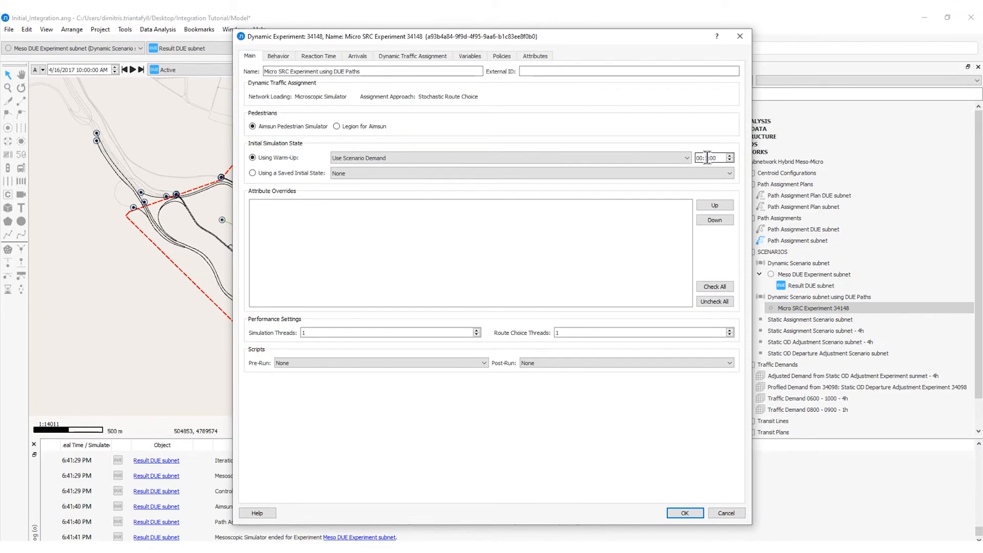
# - Set the experiment's attractiveness weight to 1.5 and the share following the input path assignment to 70% for cars and 90% for trucks
pyautogui.click(390, 57)
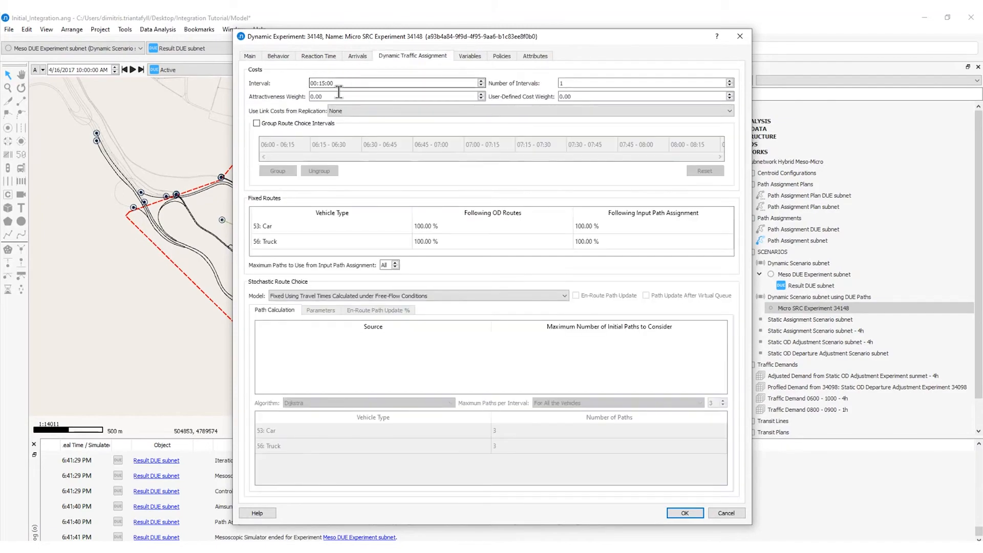
pyautogui.moveTo(353, 97); pyautogui.dragTo(275, 100)
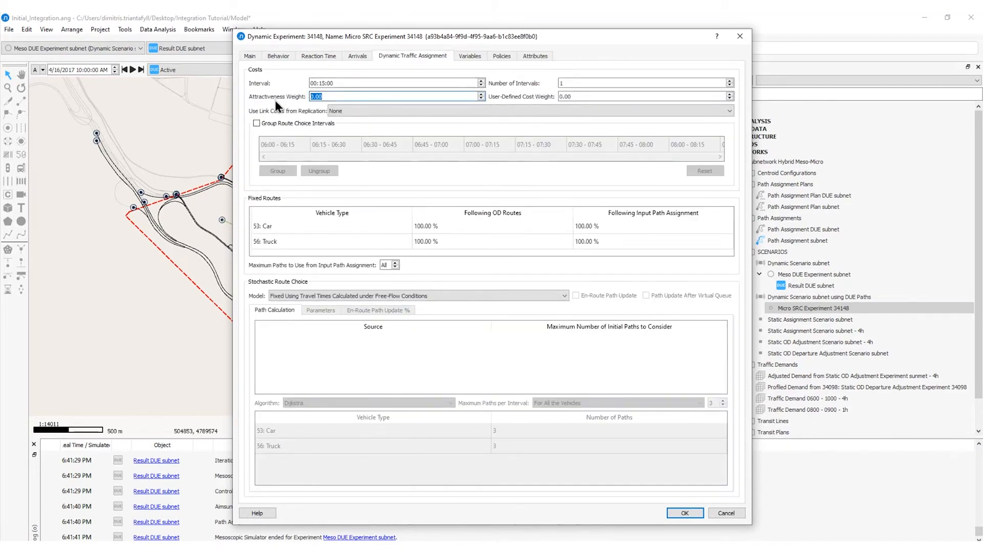
pyautogui.write('1.5')
pyautogui.doubleClick(602, 228)
pyautogui.write('70')
pyautogui.doubleClick(603, 241)
pyautogui.write('90')
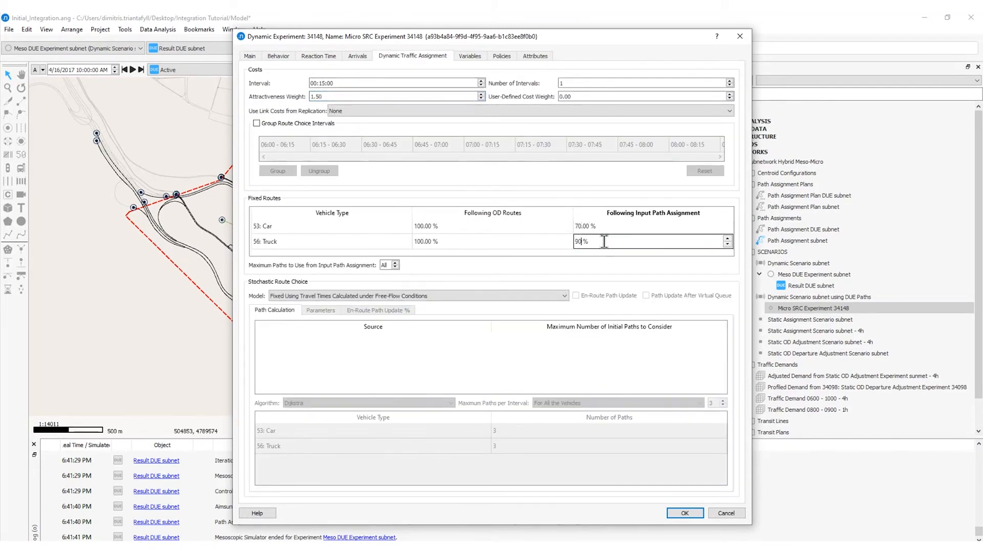
# - Limit input path assignment paths to 3, choose the C-Logit route choice model and set the maximum paths per interval to 5
pyautogui.moveTo(390, 265); pyautogui.dragTo(373, 266)
pyautogui.write('3')
pyautogui.click(385, 296)
pyautogui.click(385, 339)
pyautogui.moveTo(717, 404); pyautogui.dragTo(700, 404)
pyautogui.write('5')
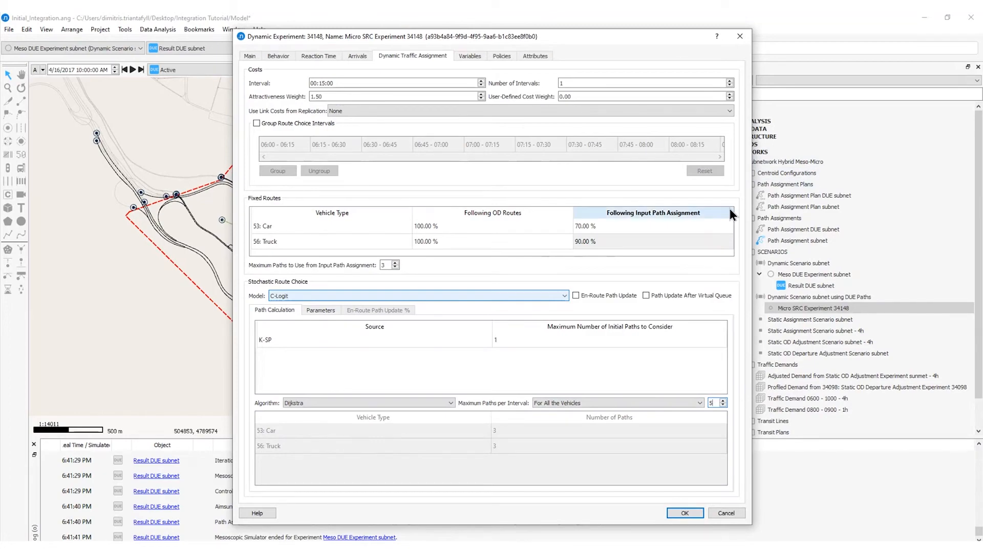
# - Review the fixed route percentages, cost interval and path limits, and save the experiment
pyautogui.doubleClick(688, 226)
pyautogui.doubleClick(672, 241)
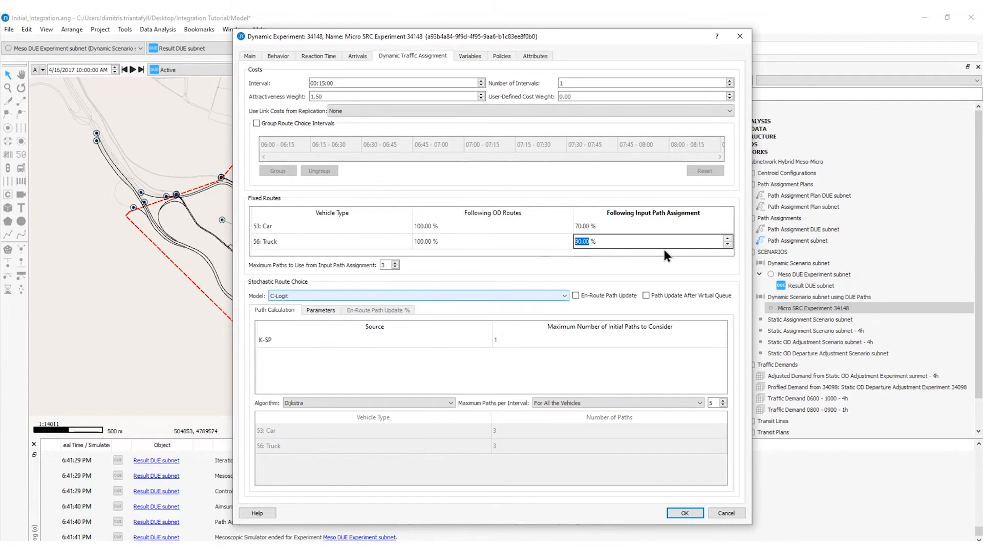
pyautogui.doubleClick(362, 82)
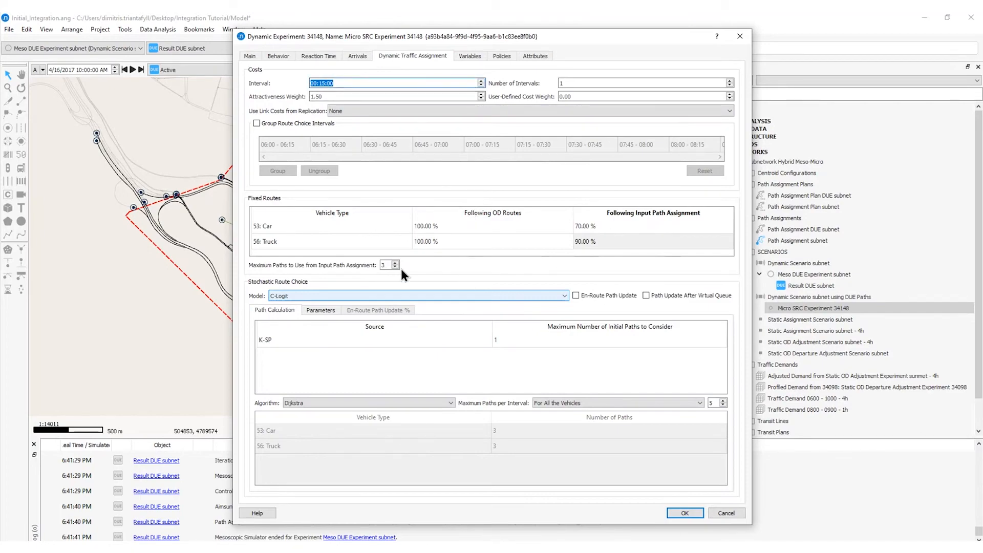
pyautogui.doubleClick(385, 265)
pyautogui.doubleClick(711, 403)
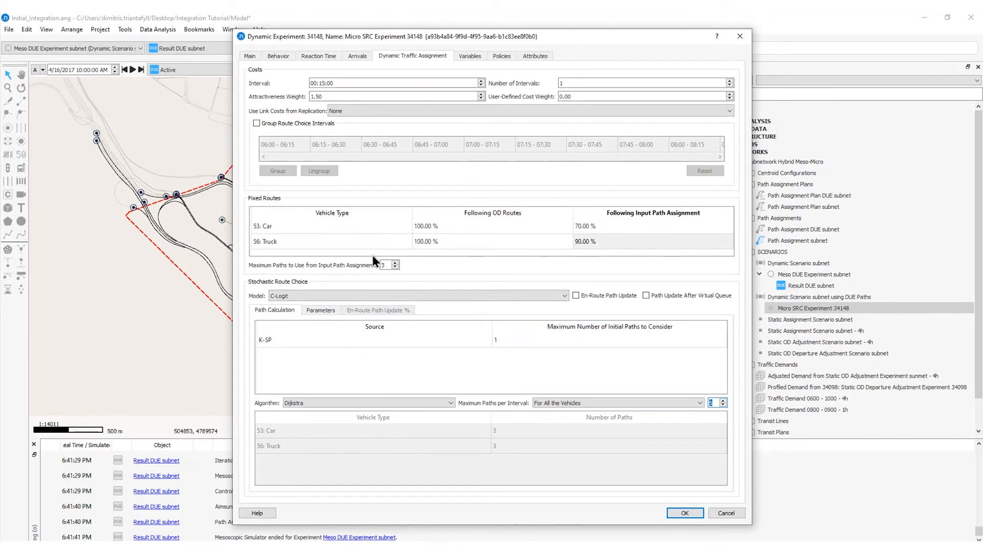
pyautogui.click(684, 512)
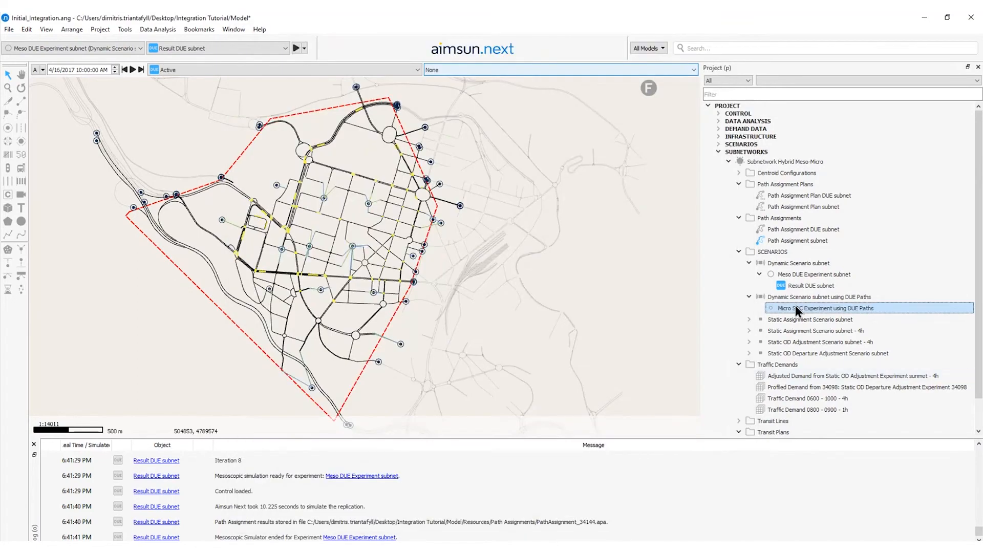
# - Add a replication named "Replication using DUE Paths" to the micro experiment and run its animated simulation with autorun
pyautogui.rightClick(795, 307)
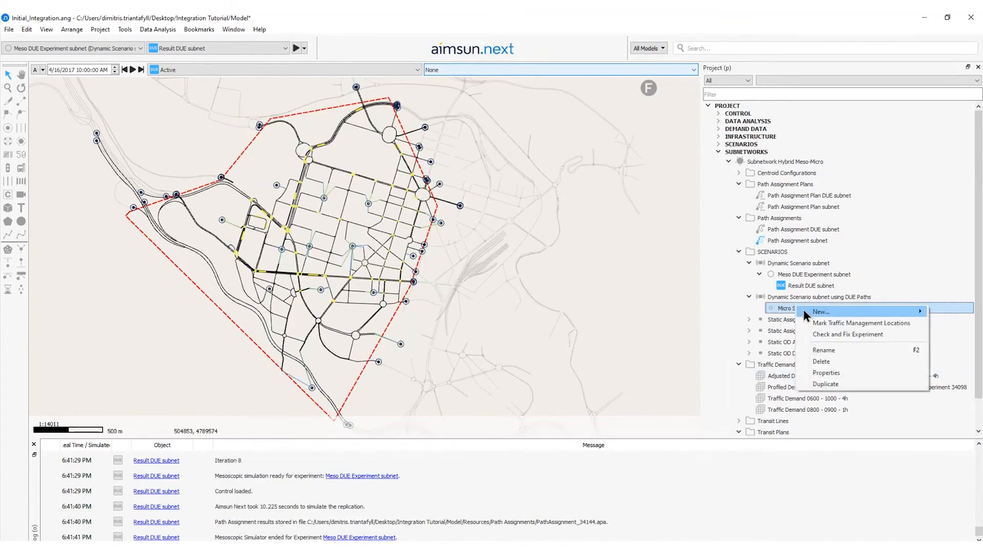
pyautogui.click(779, 310)
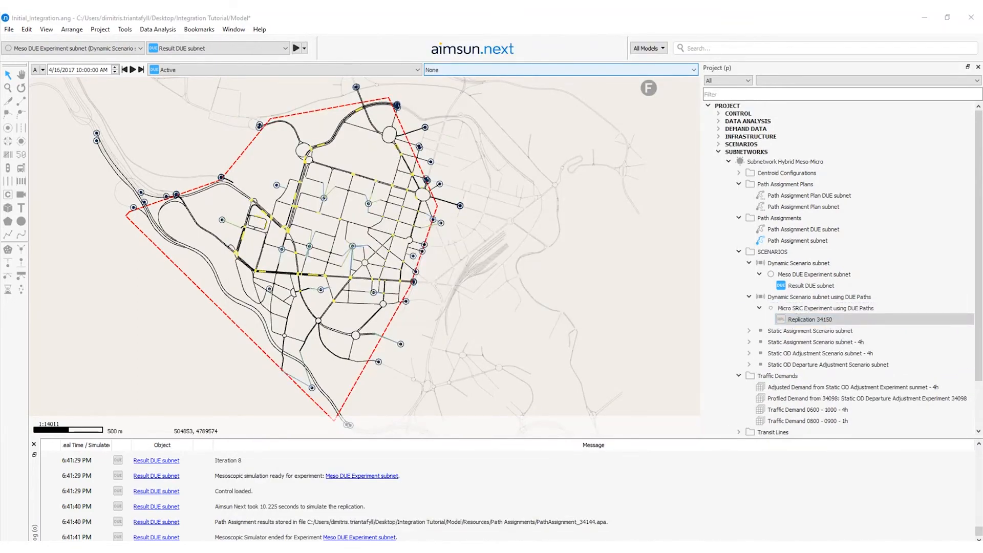
pyautogui.doubleClick(336, 73)
pyautogui.write('us')
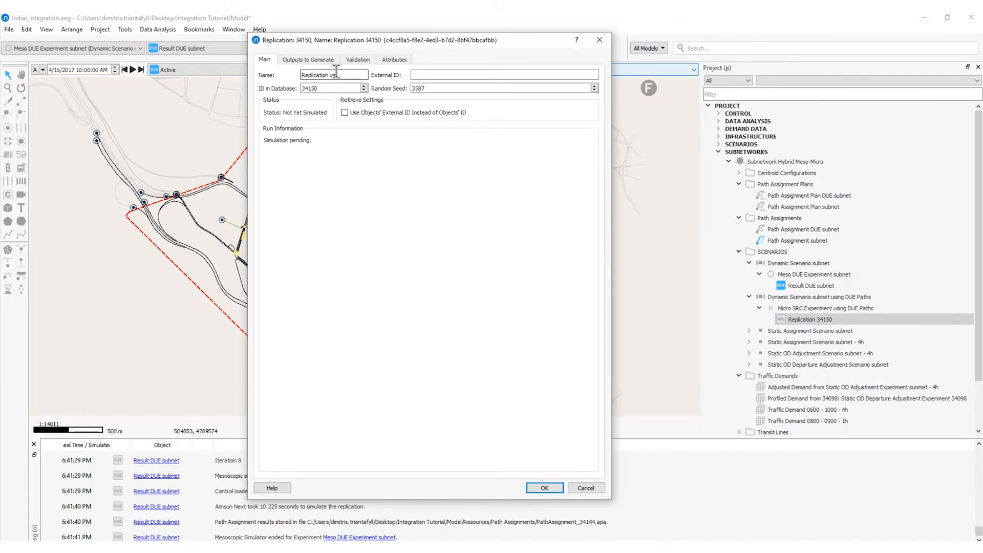
pyautogui.write('ing DUE Paths')
pyautogui.press('Return')
pyautogui.rightClick(834, 322)
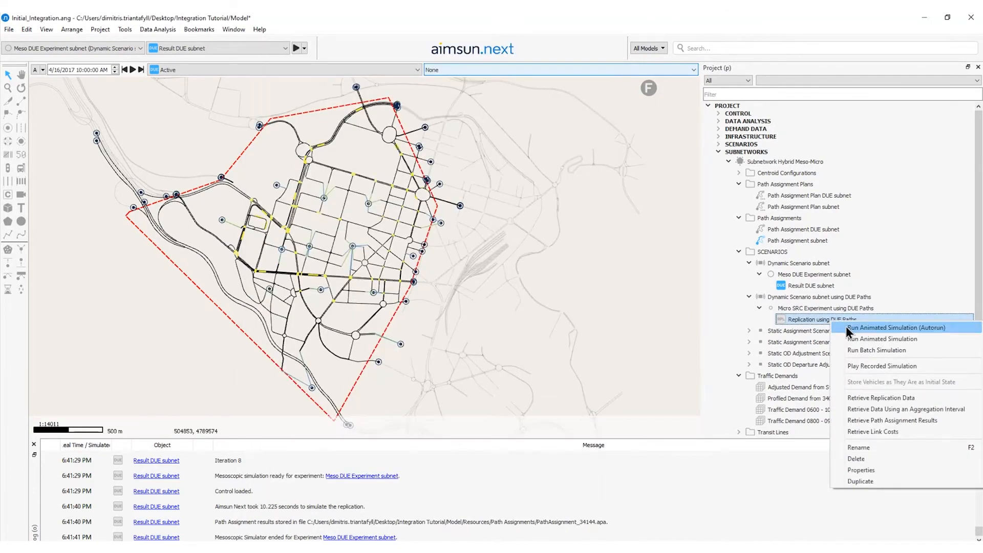
pyautogui.click(846, 327)
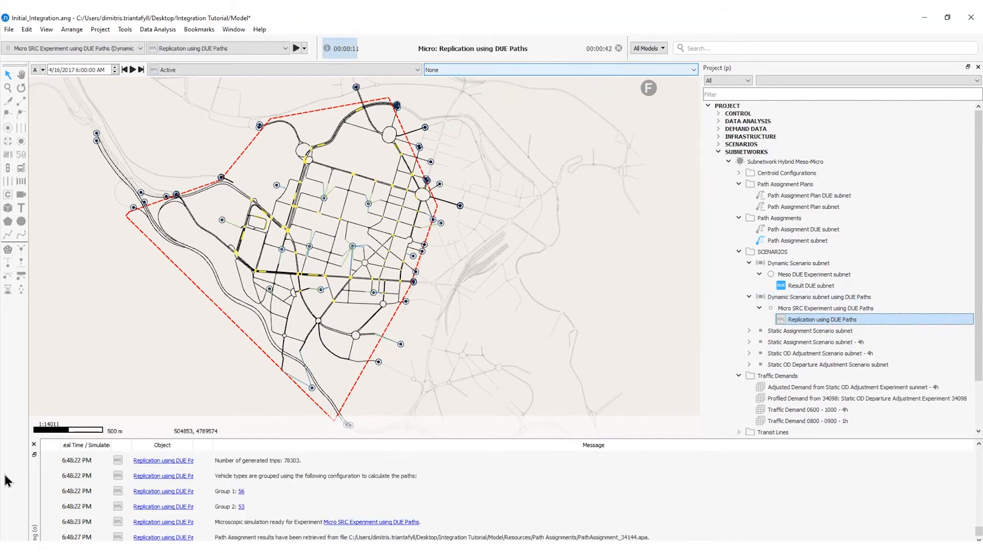
# - Open the validation of Replication using DUE Paths against the detector counts and plot it as a regression graph
pyautogui.click(247, 538)
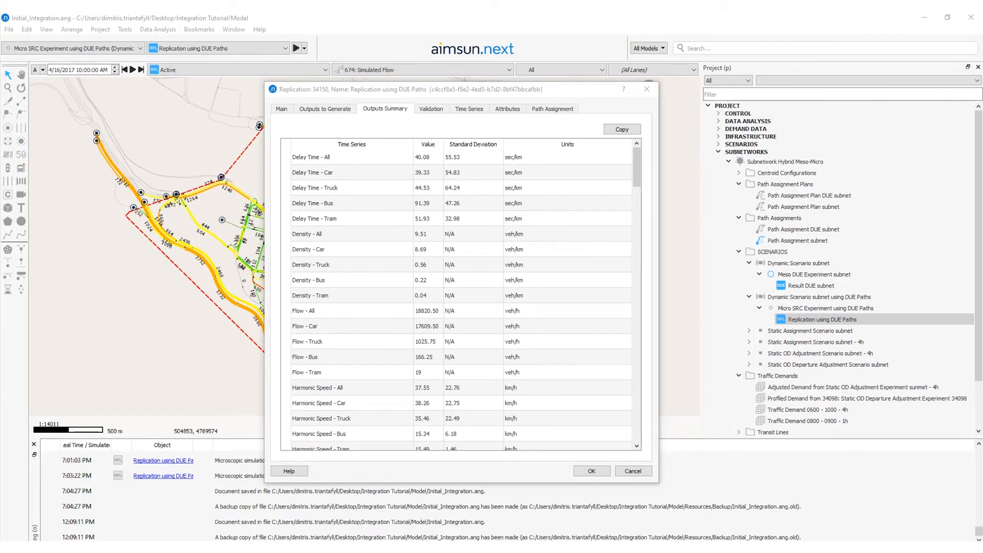
pyautogui.click(431, 108)
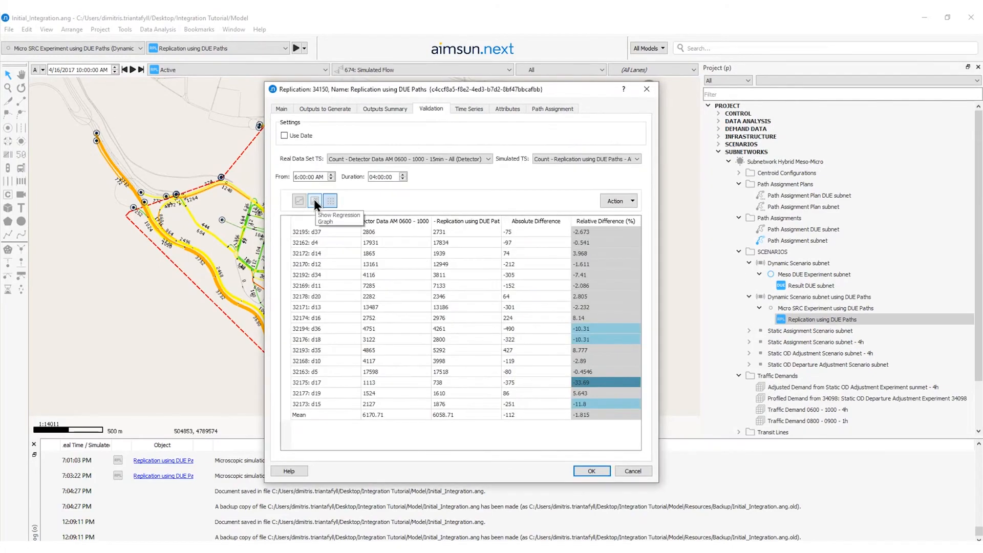
pyautogui.click(315, 201)
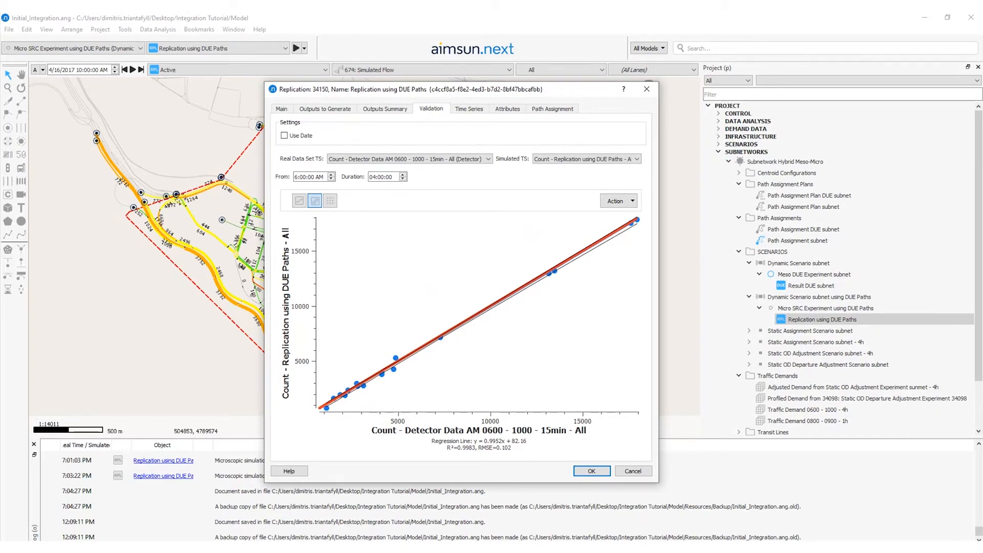
# - Restrict the replication's validation to a one-hour period starting at 8:00 AM and calculate the GEH statistic
pyautogui.click(298, 177)
pyautogui.write('8')
pyautogui.click(370, 177)
pyautogui.write('2')
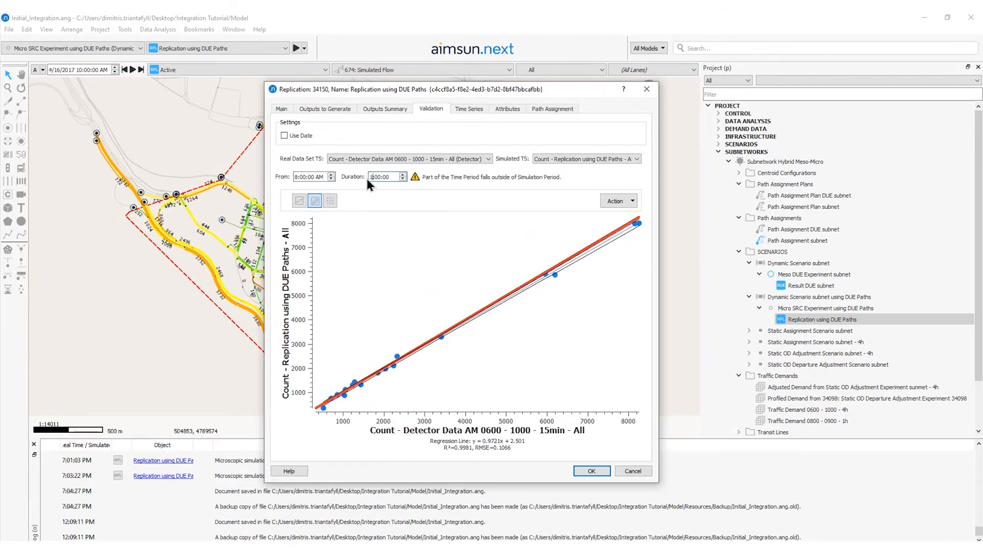
pyautogui.click(615, 201)
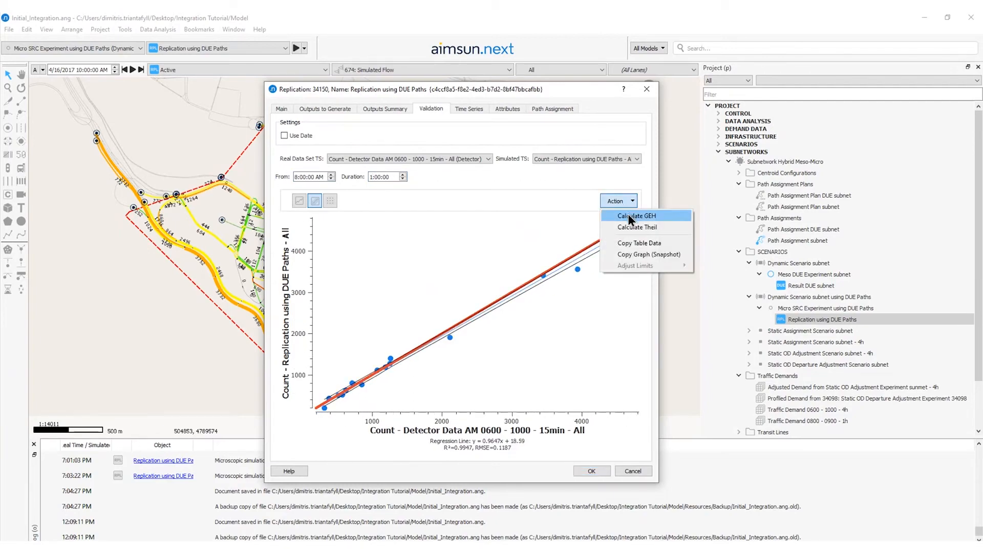
pyautogui.click(628, 216)
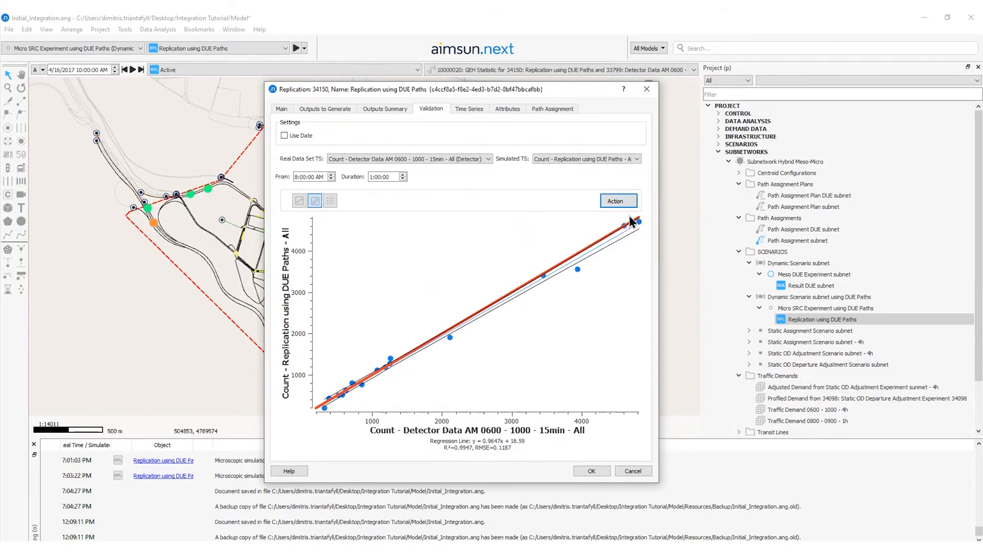
# - Uncover the network map and show the legend to examine the GEH fit at the detector locations
pyautogui.moveTo(456, 88); pyautogui.dragTo(0, 103)
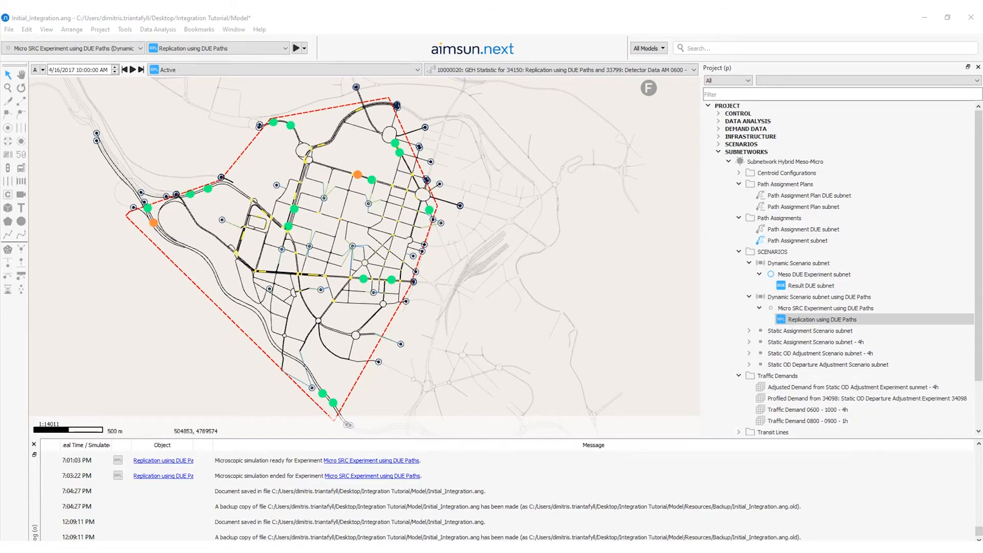
pyautogui.click(233, 29)
pyautogui.moveTo(246, 39)
pyautogui.click(346, 66)
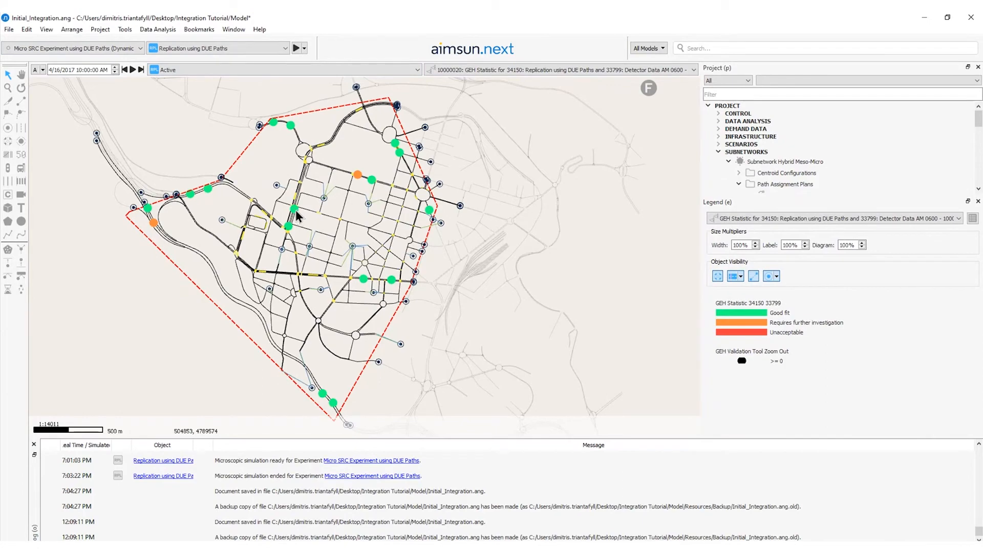
pyautogui.moveTo(290, 214)
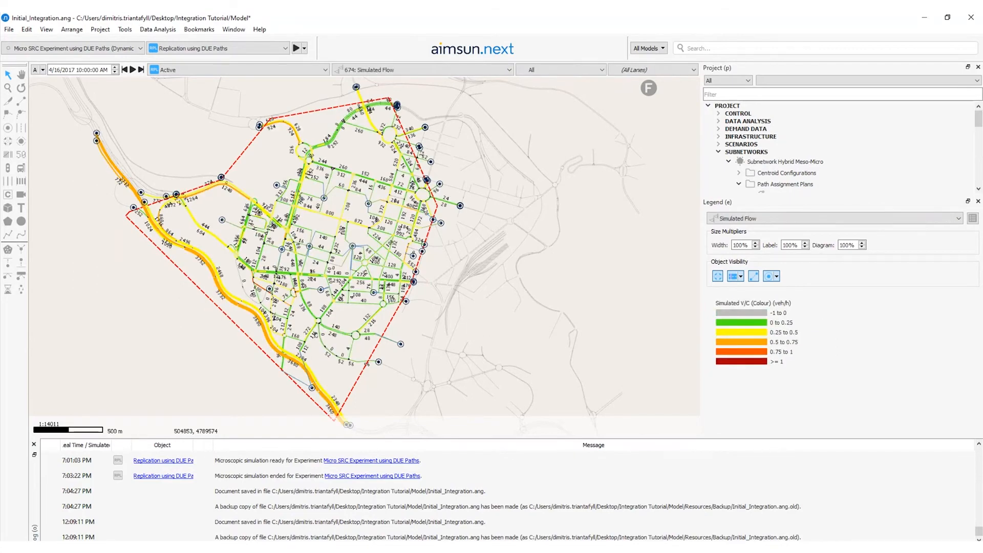
# - Reopen Replication using DUE Paths, calculate GEH in the validation table for 8:00 AM with a 1:00:00 duration, and accept the dialog
pyautogui.scroll(-5, 835, 167)
pyautogui.click(828, 167)
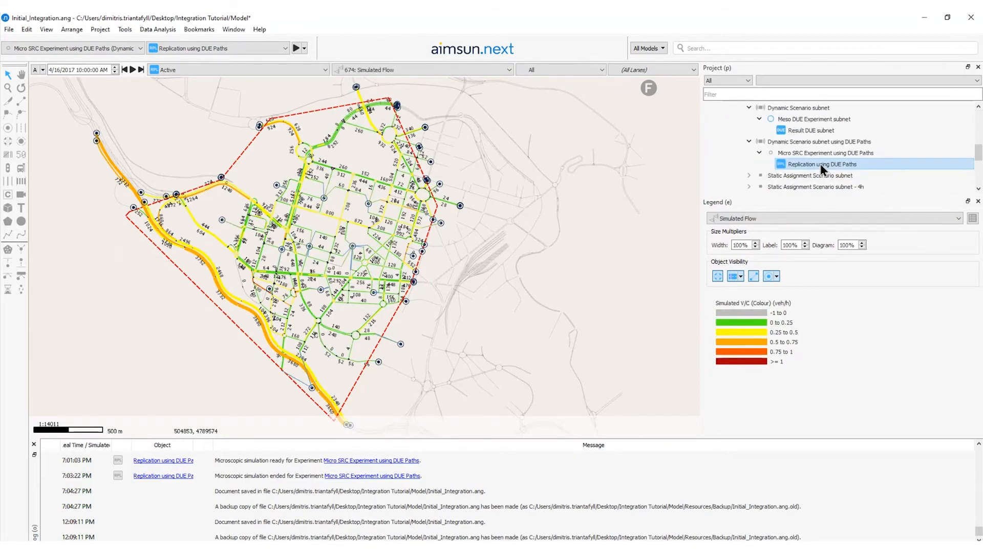
pyautogui.doubleClick(821, 164)
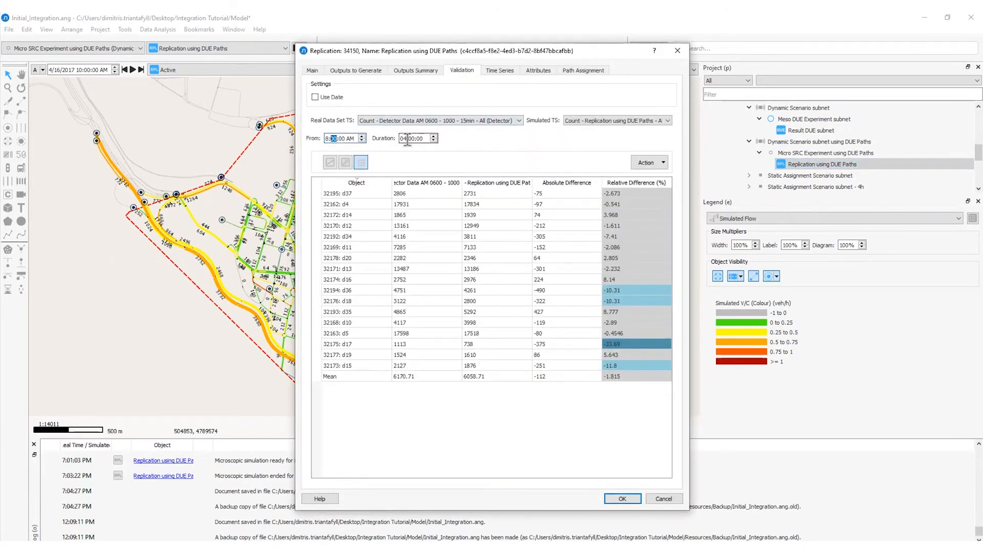
pyautogui.moveTo(408, 139); pyautogui.dragTo(393, 140)
pyautogui.click(648, 163)
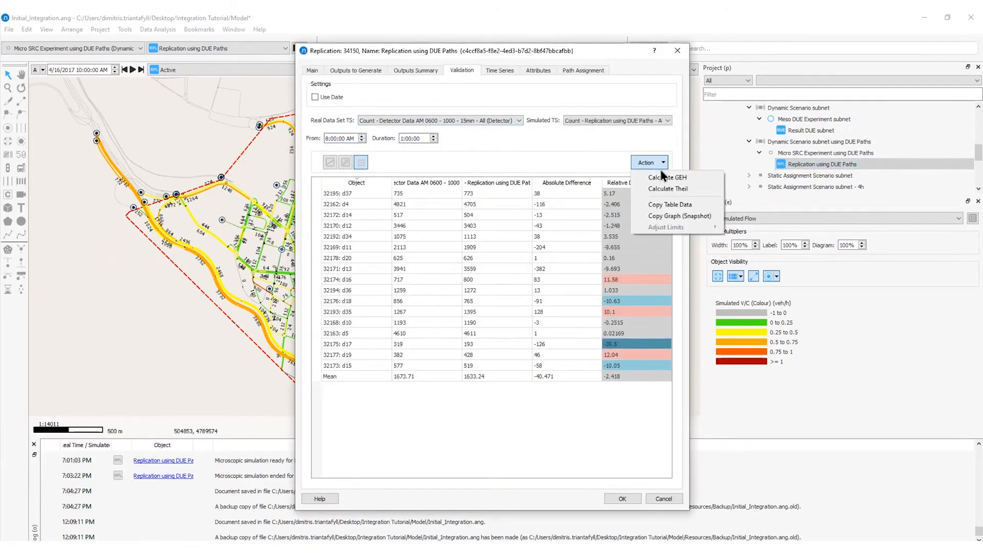
pyautogui.click(663, 174)
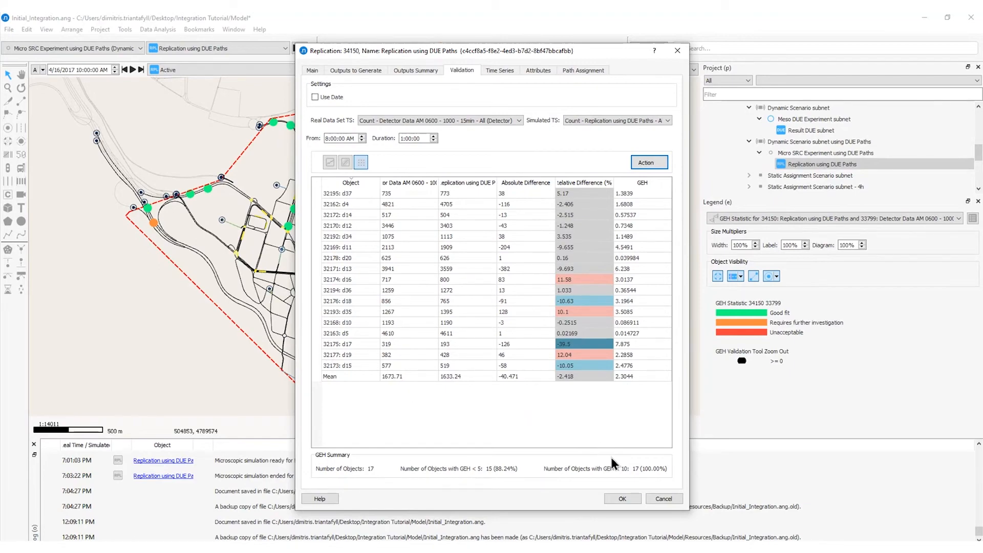
pyautogui.click(628, 497)
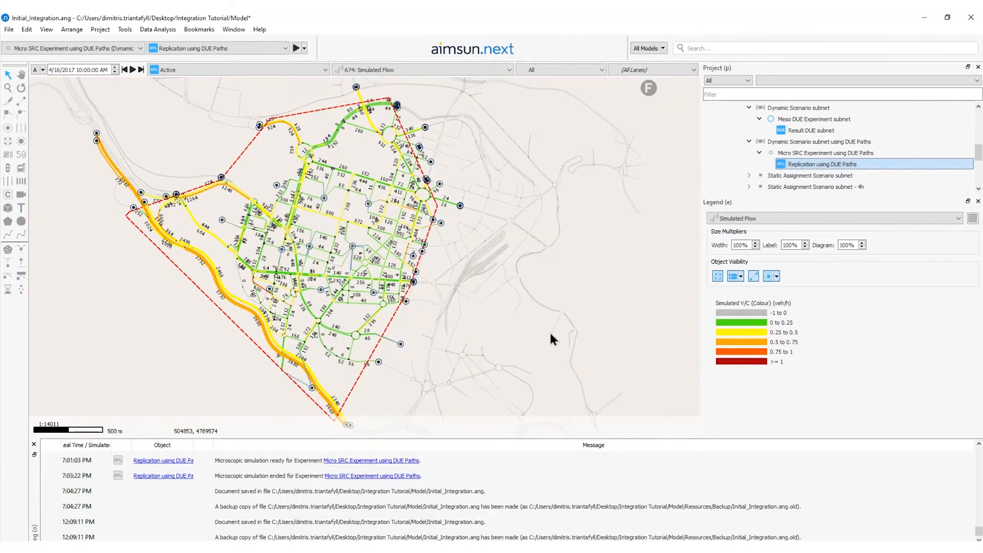
# - Compare only section counts between Result DUE subnet and Replication using DUE Paths, removing the turn comparison, and examine the regression graph
pyautogui.click(158, 31)
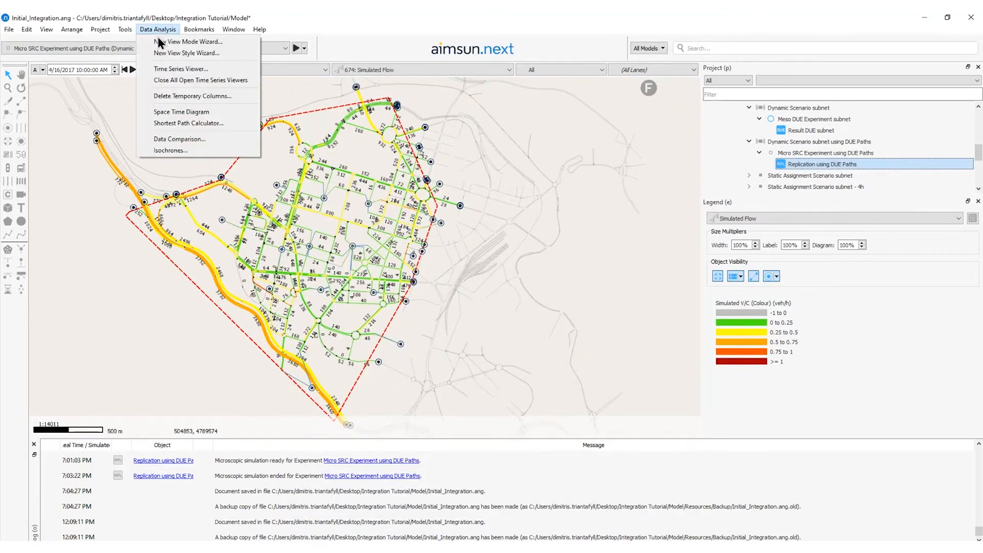
pyautogui.click(180, 139)
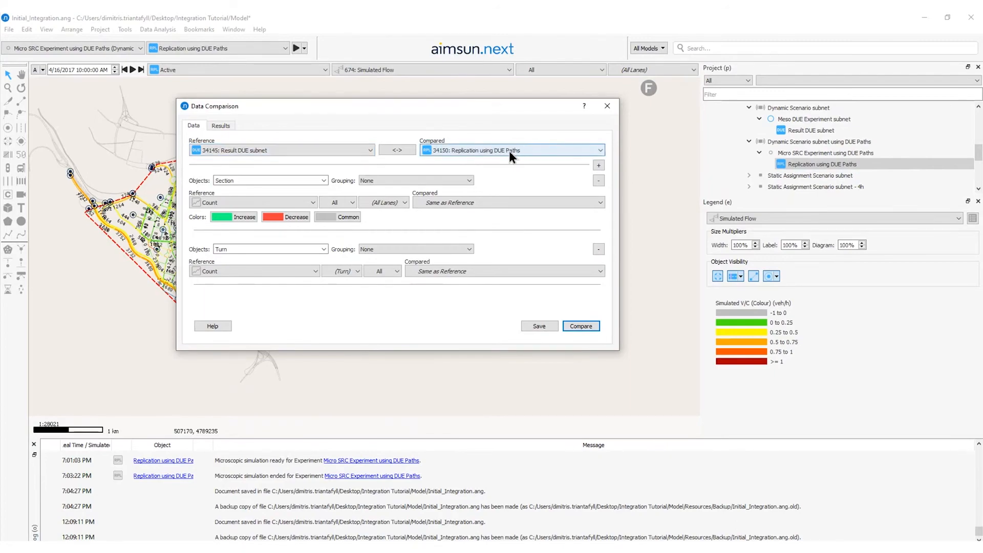
pyautogui.click(598, 250)
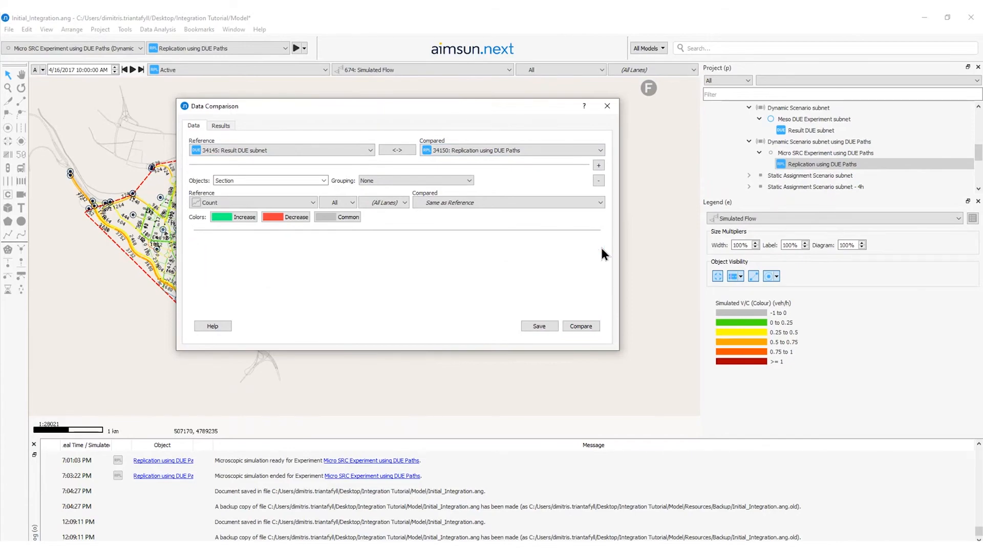
pyautogui.click(580, 326)
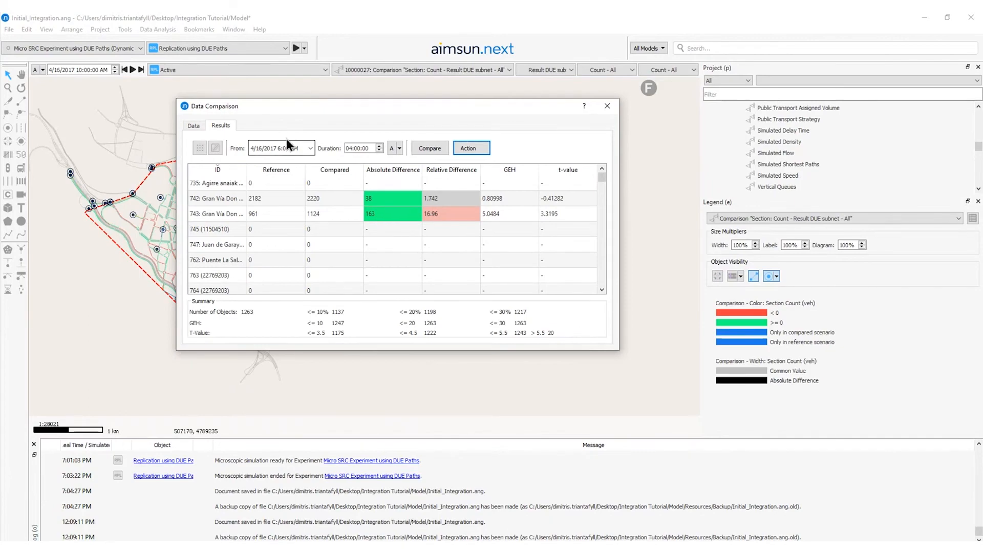
pyautogui.click(215, 150)
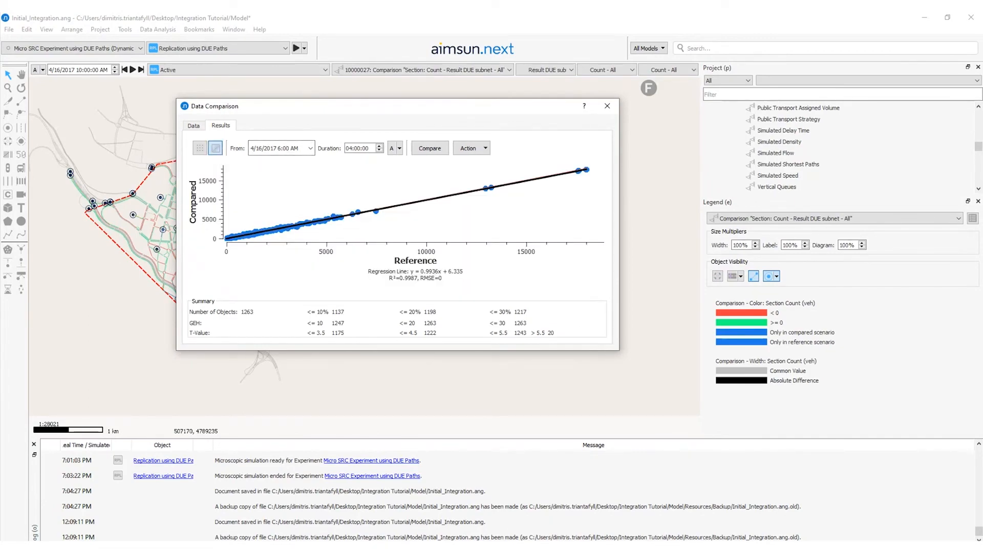
pyautogui.moveTo(177, 350); pyautogui.dragTo(199, 430)
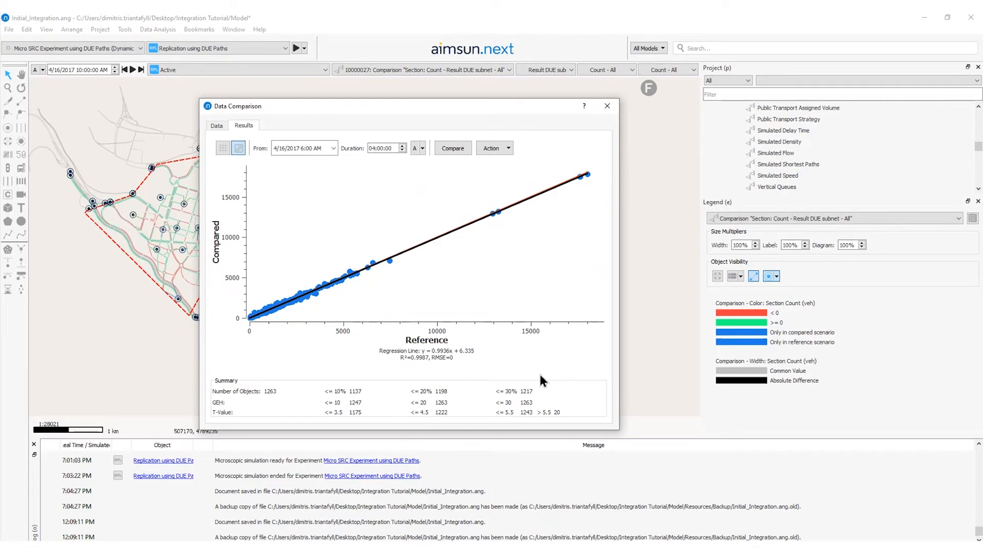
pyautogui.click(606, 107)
# - Plot the delay time of Result DUE subnet and Replication using DUE Paths together in the Time Series Viewer for comparison
pyautogui.click(157, 29)
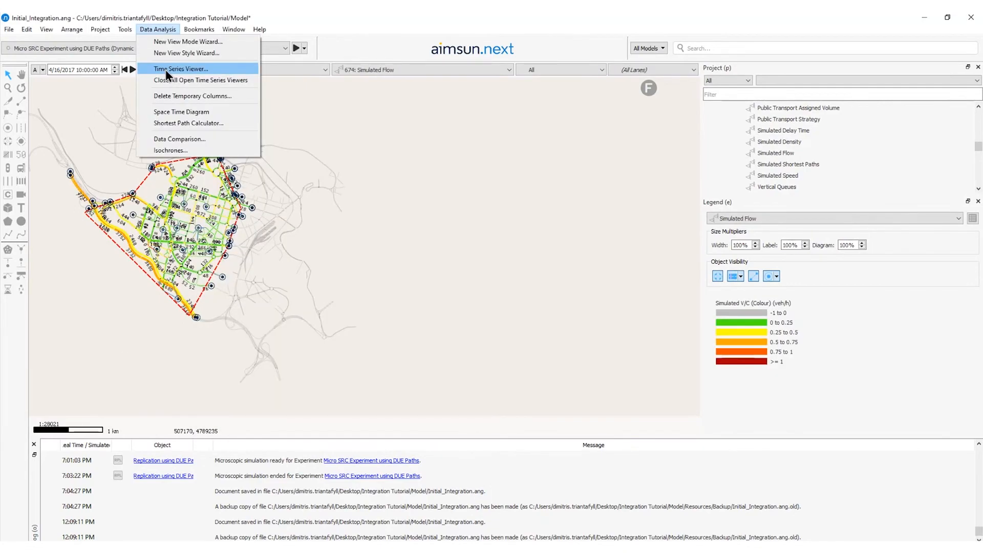
pyautogui.click(165, 70)
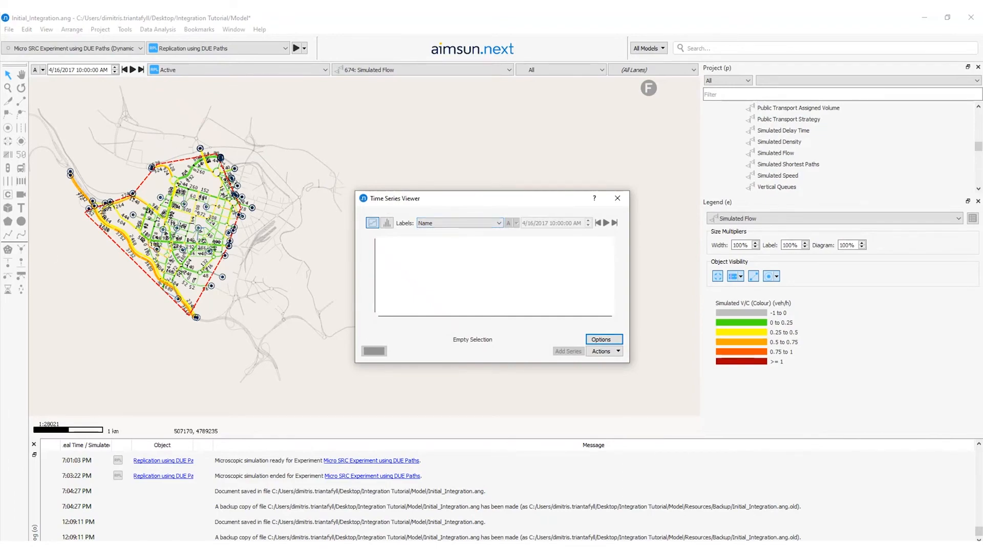
pyautogui.moveTo(510, 199); pyautogui.dragTo(422, 100)
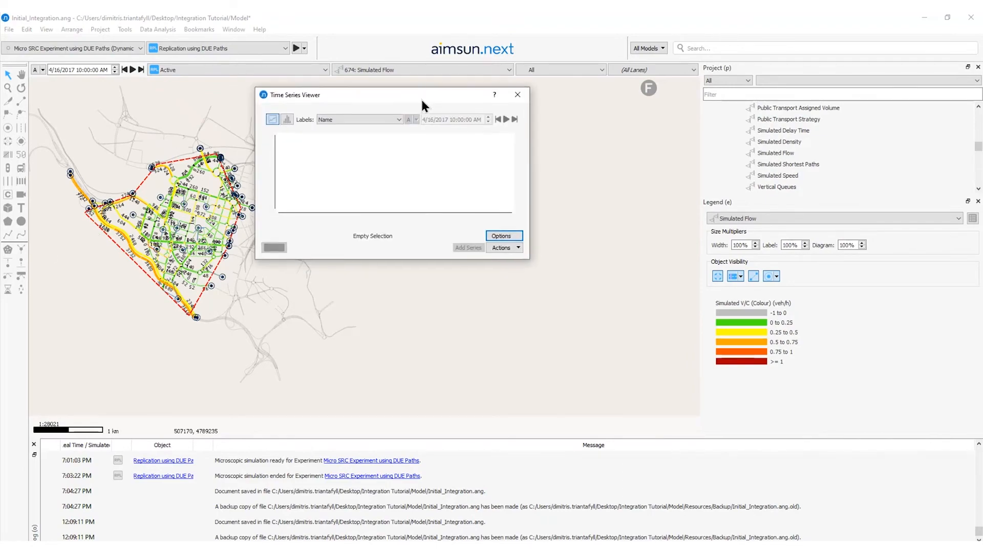
pyautogui.moveTo(530, 259); pyautogui.dragTo(633, 398)
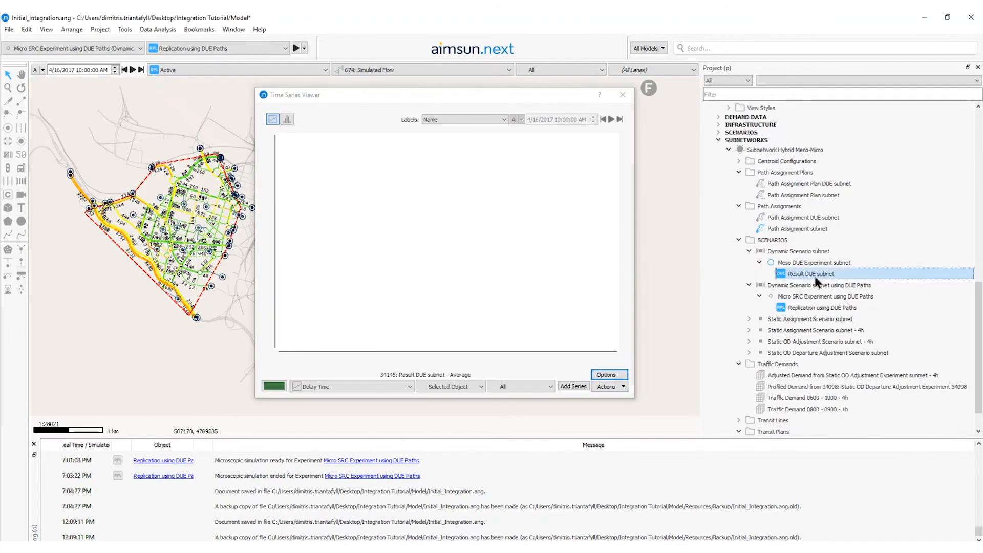
pyautogui.click(570, 387)
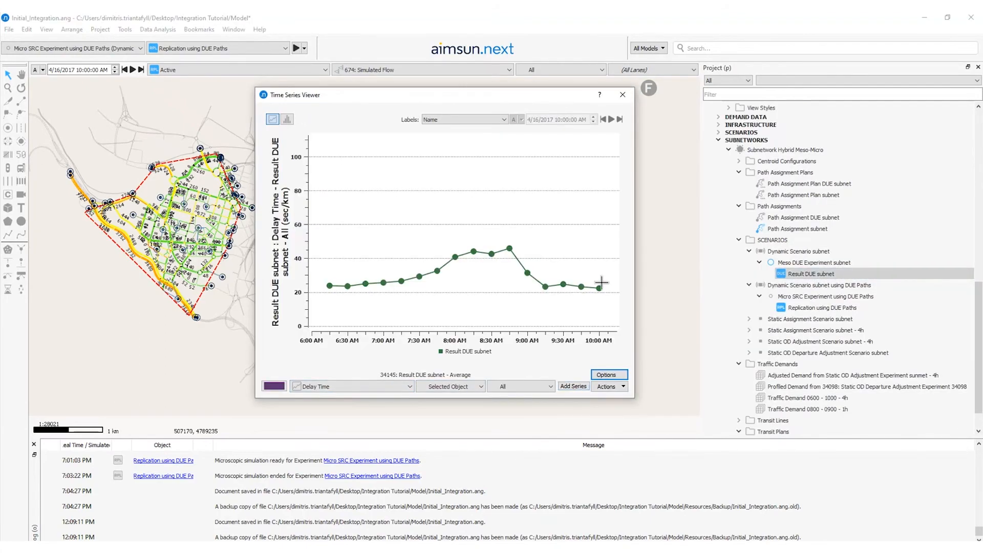
pyautogui.click(804, 311)
pyautogui.click(581, 386)
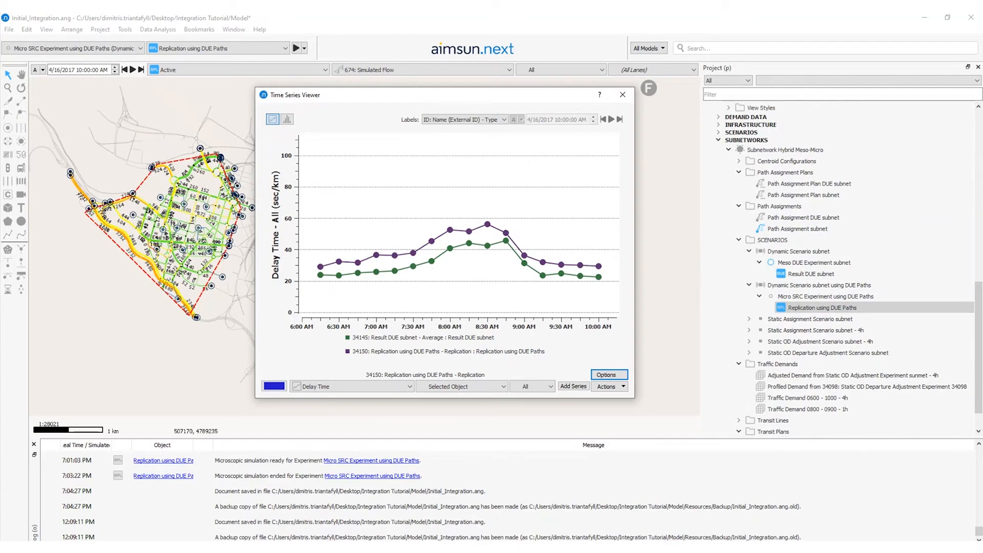
pyautogui.click(622, 95)
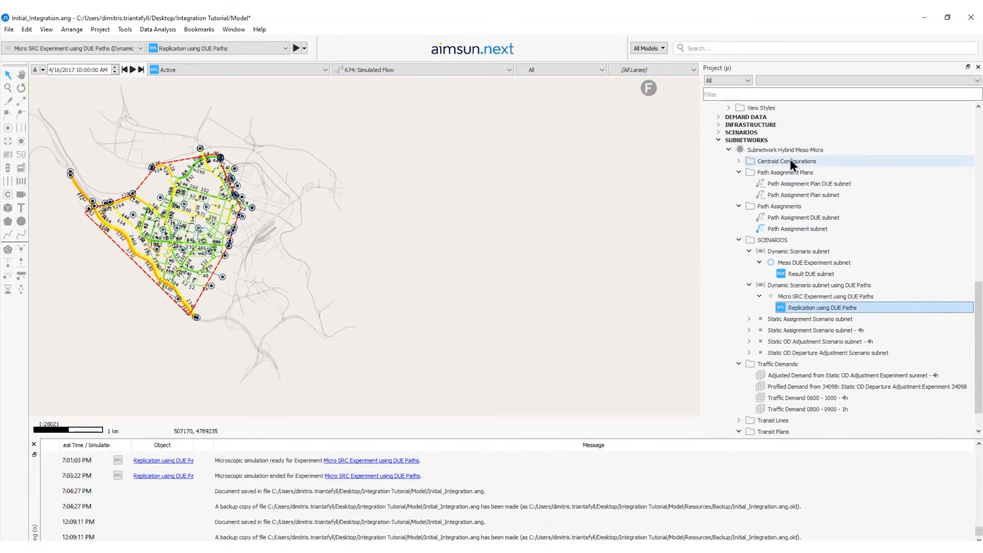
# - Add an experiment with Meso/Micro Hybrid Simulator loading and Stochastic Route Choice to Dynamic Scenario subnet using DUE Paths
pyautogui.rightClick(829, 286)
pyautogui.click(830, 290)
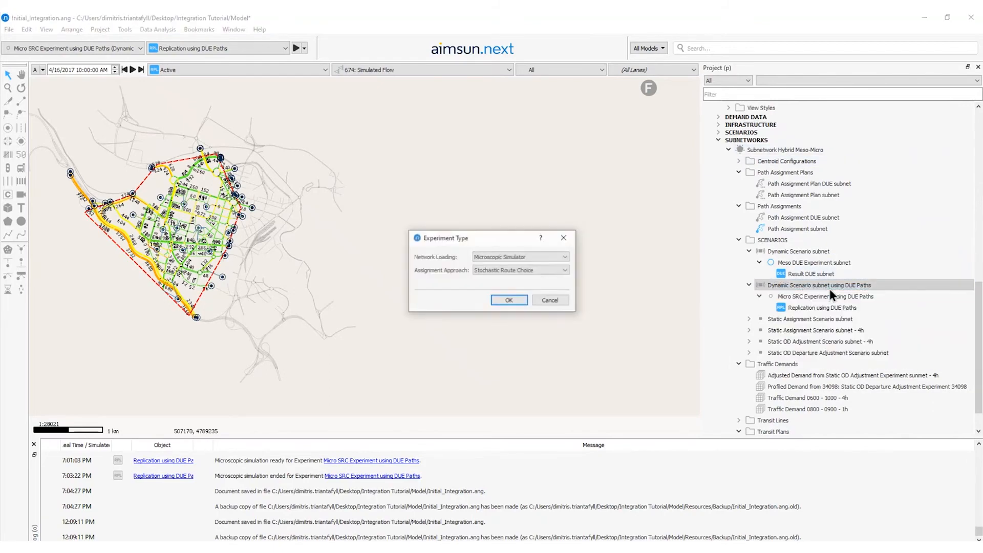
pyautogui.click(521, 260)
pyautogui.click(518, 285)
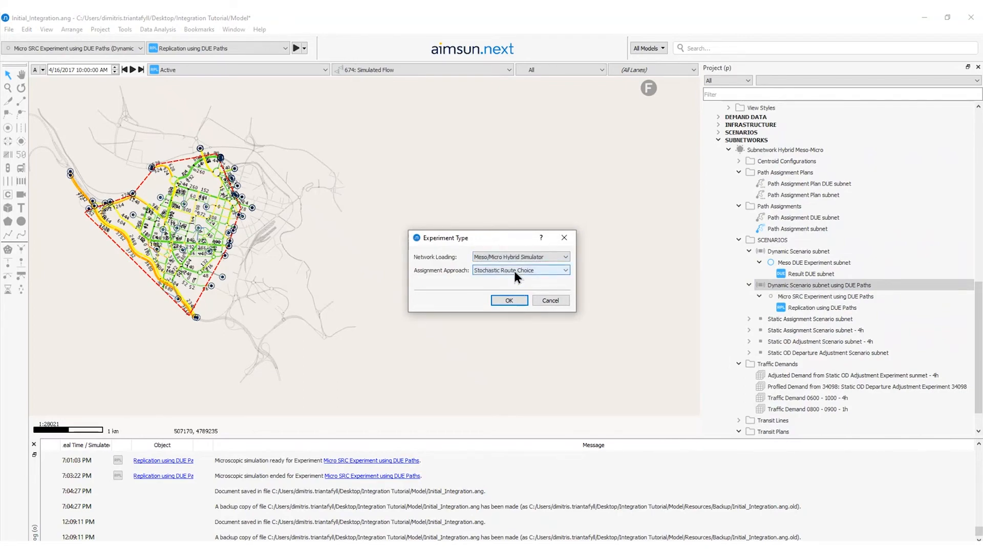
pyautogui.click(509, 301)
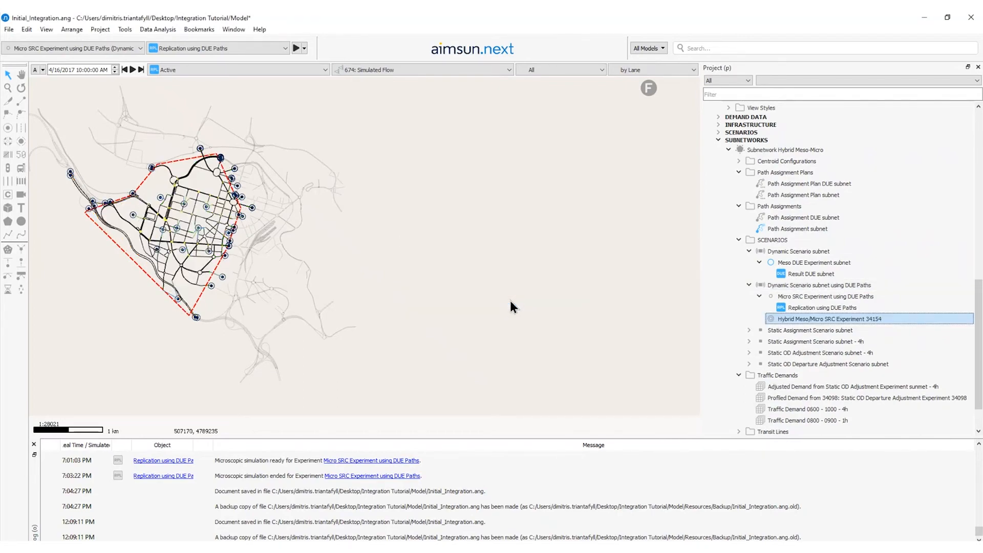
# - Name the new experiment "Hybrid Meso/Micro SRC Experiment using Meso DUE Paths", set a 00:15:00 warm-up and save it without microsimulated items
pyautogui.doubleClick(832, 319)
pyautogui.write('using Meso DUE Paths')
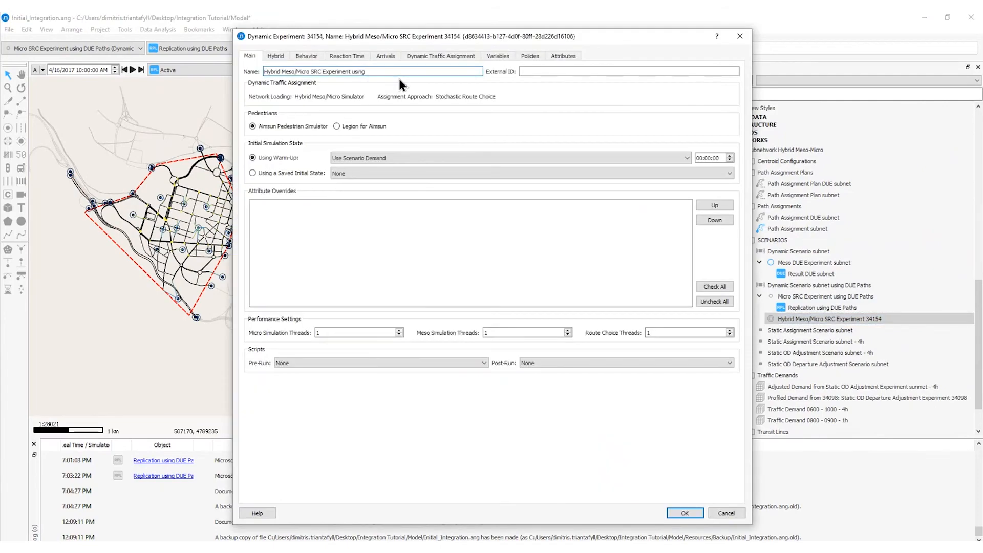
pyautogui.doubleClick(707, 158)
pyautogui.click(685, 513)
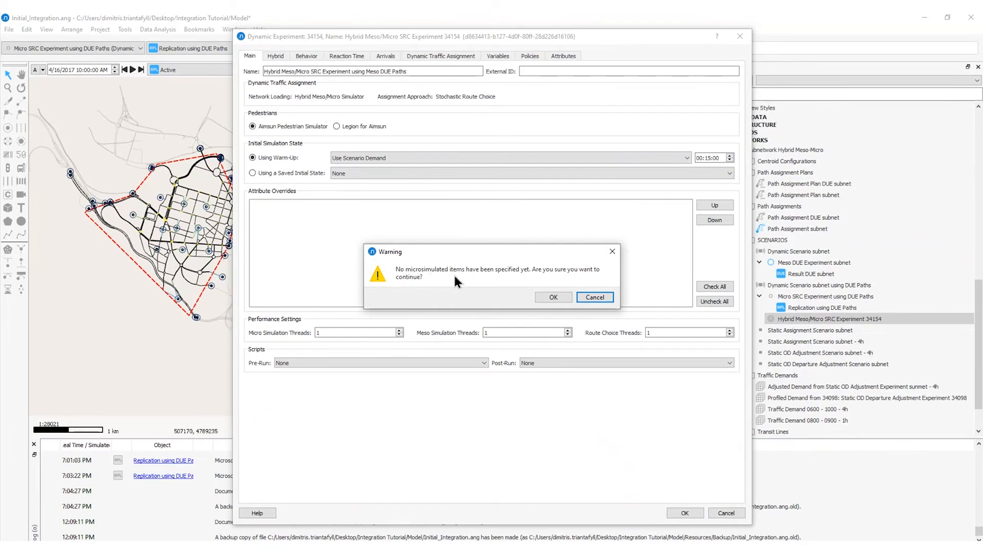
pyautogui.click(557, 299)
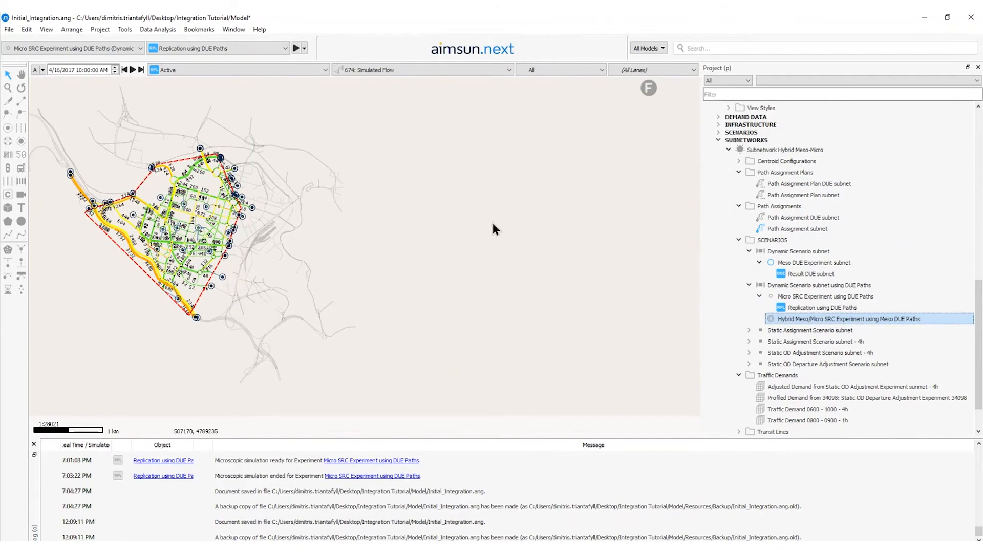
# - Start a new polygon and set the map's view mode to None instead of Simulated Flow for the streets near the bus station
pyautogui.click(8, 221)
pyautogui.scroll(5, 169, 203)
pyautogui.scroll(2, 168, 203)
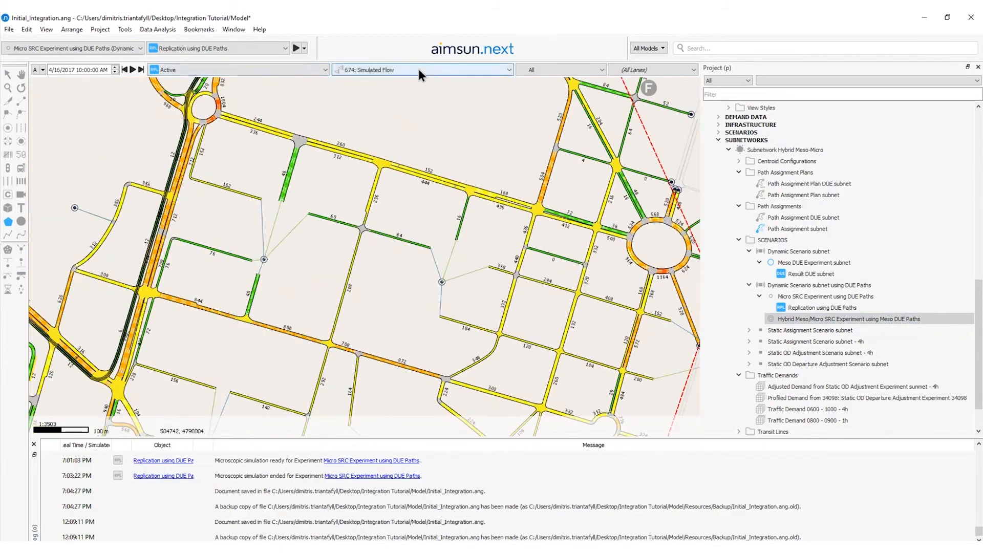
pyautogui.click(417, 72)
pyautogui.click(415, 80)
# - Draw a closed polygon around the corridor running from the roundabout past the bus station and along the connecting main street
pyautogui.click(233, 180)
pyautogui.scroll(2, 194, 307)
pyautogui.click(196, 304)
pyautogui.click(127, 225)
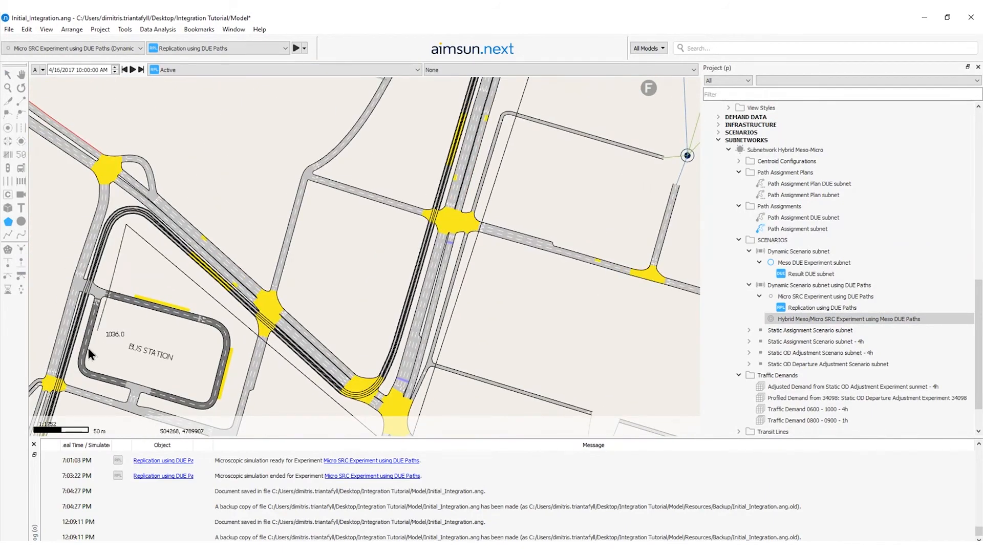
pyautogui.click(82, 393)
pyautogui.moveTo(82, 393); pyautogui.dragTo(92, 198)
pyautogui.click(218, 304)
pyautogui.moveTo(638, 334); pyautogui.dragTo(325, 318)
pyautogui.click(509, 333)
pyautogui.click(506, 394)
pyautogui.moveTo(76, 354); pyautogui.dragTo(595, 403)
pyautogui.click(394, 399)
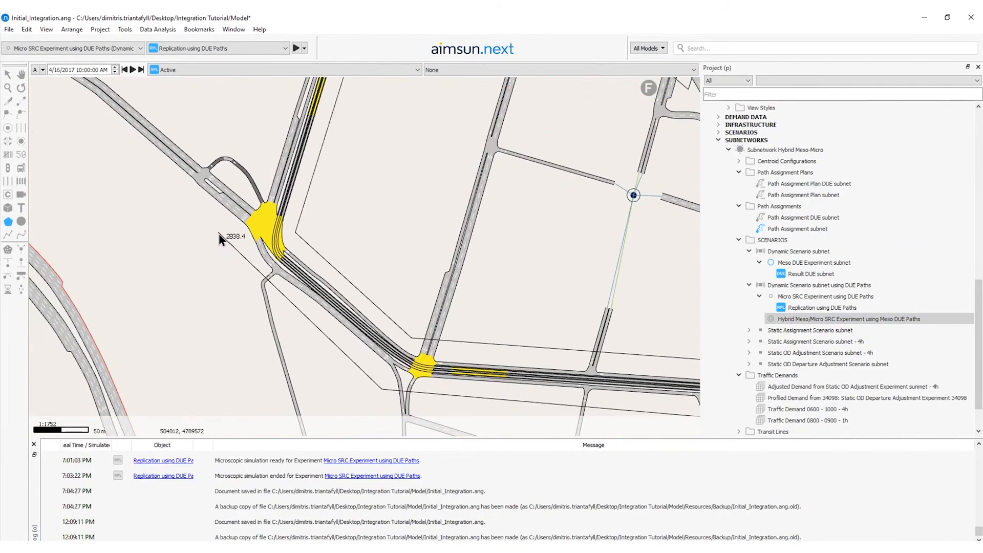
pyautogui.click(219, 234)
pyautogui.moveTo(307, 117); pyautogui.dragTo(141, 343)
pyautogui.click(159, 140)
pyautogui.click(425, 365)
pyautogui.moveTo(441, 128); pyautogui.dragTo(343, 379)
pyautogui.doubleClick(462, 185)
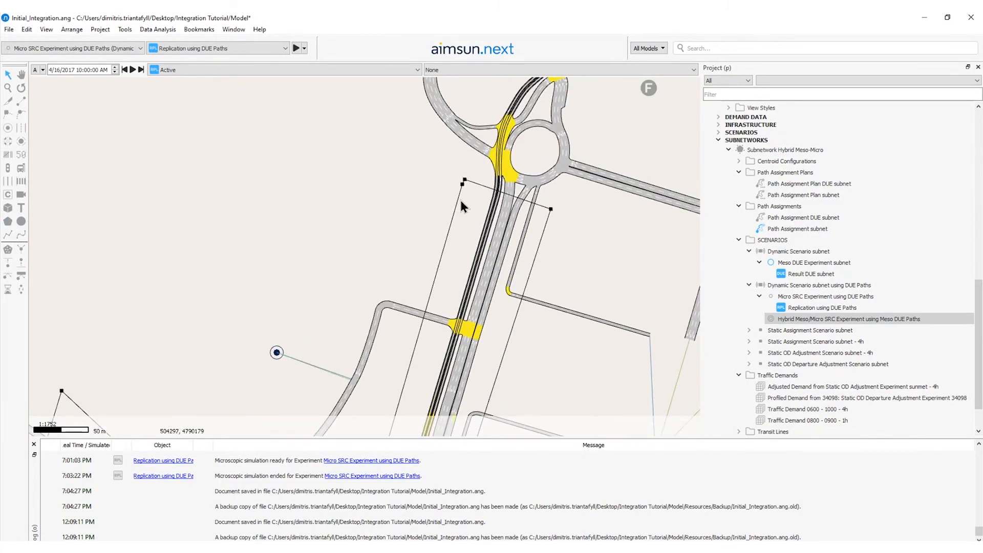
# - Convert the polygon drawn around the corridor to a Simulation Area
pyautogui.rightClick(461, 204)
pyautogui.moveTo(502, 218)
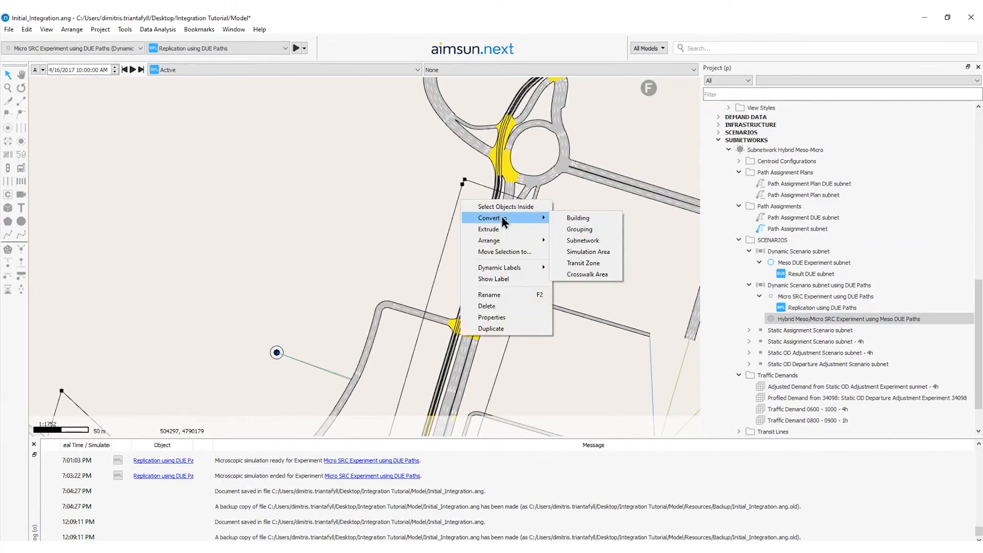
pyautogui.click(588, 251)
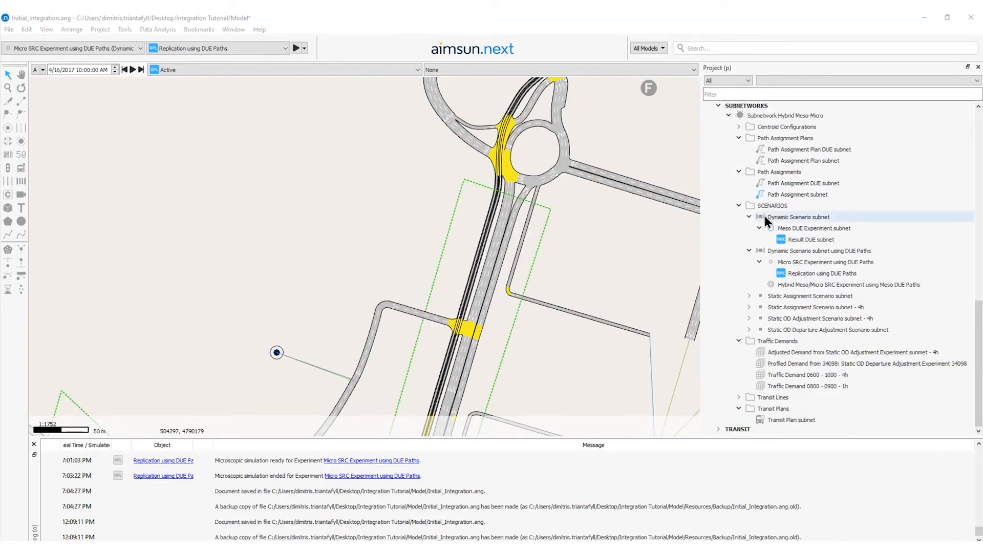
# - Rename the new simulation area as "Micro simulation area"
pyautogui.scroll(2, 785, 169)
pyautogui.click(782, 150)
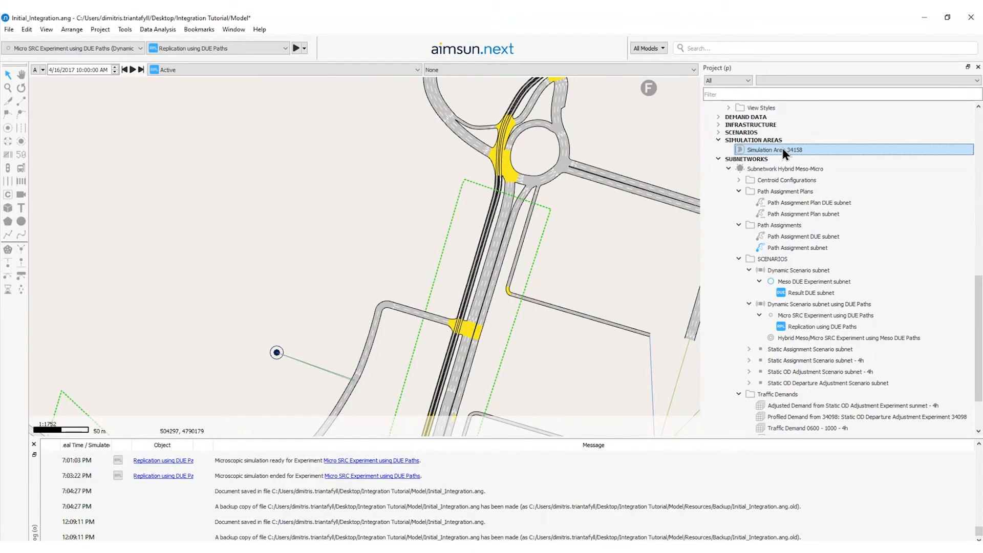
pyautogui.press('F2')
pyautogui.write('Micro simulation area')
pyautogui.press('Return')
# - Include Micro simulation area in the hybrid settings of Hybrid Meso/Micro SRC Experiment using Meso DUE Paths
pyautogui.scroll(-1, 834, 307)
pyautogui.doubleClick(835, 305)
pyautogui.click(277, 57)
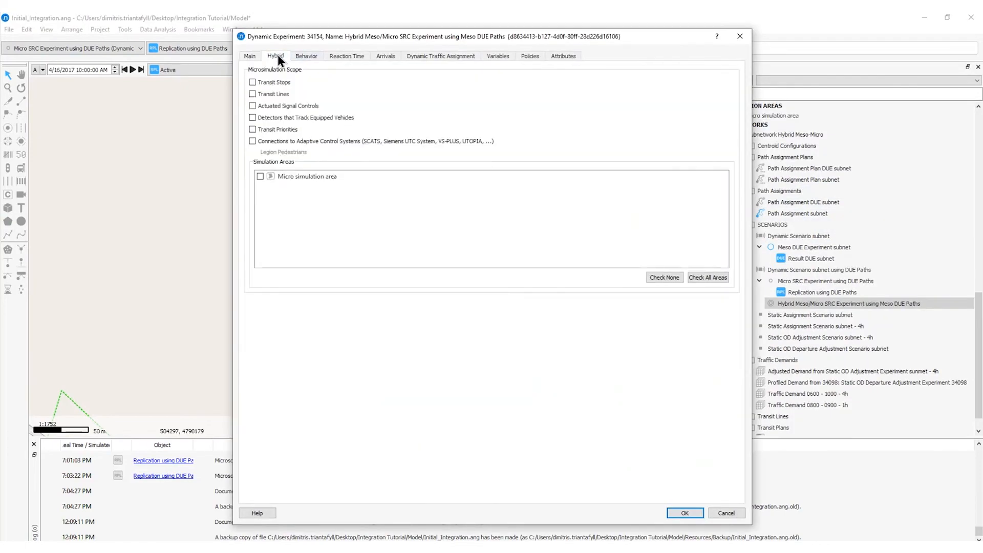
pyautogui.click(260, 176)
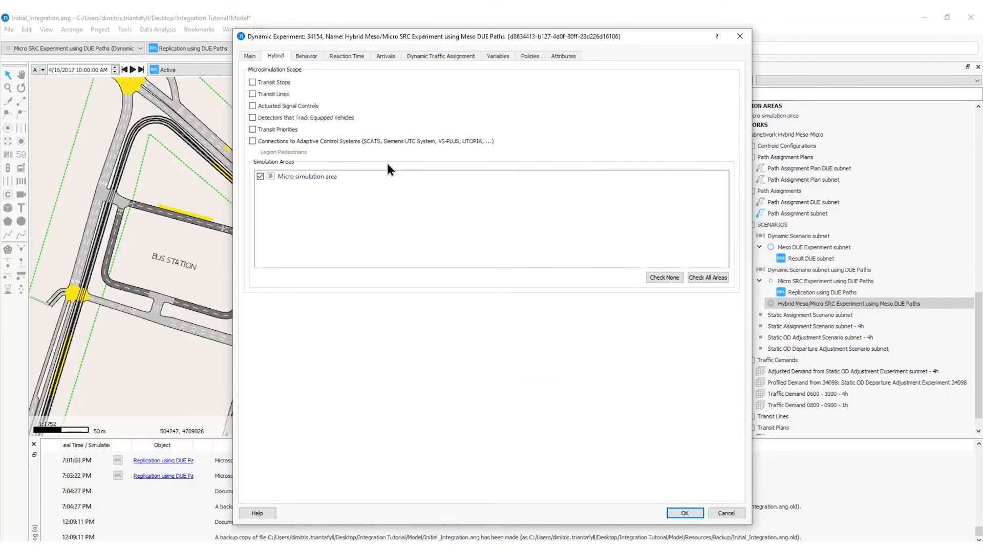
# - Set attractiveness weight 1.5, Following Input Path Assignment to 70% for Car and 90% for Truck, and a maximum of 3 input paths
pyautogui.click(441, 56)
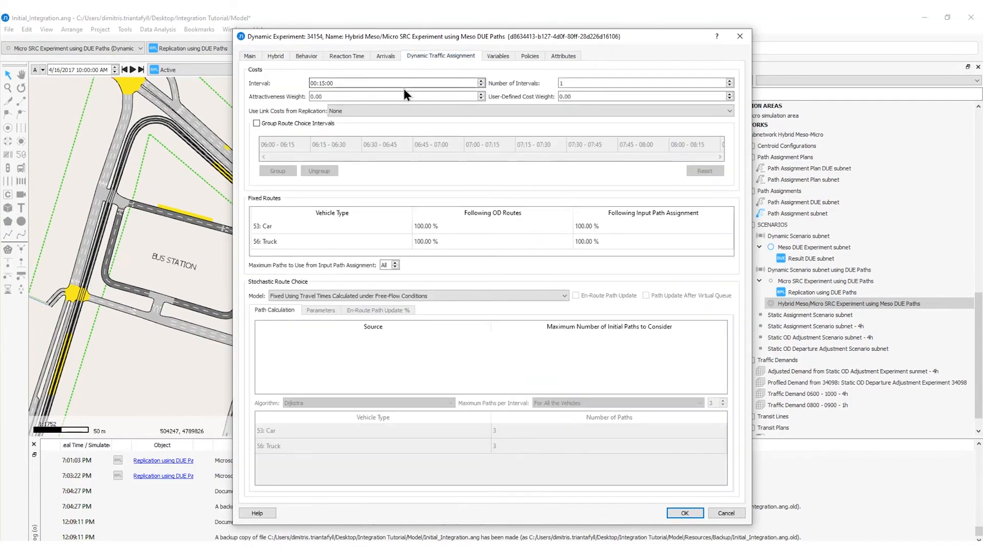
pyautogui.doubleClick(354, 95)
pyautogui.write('1.5')
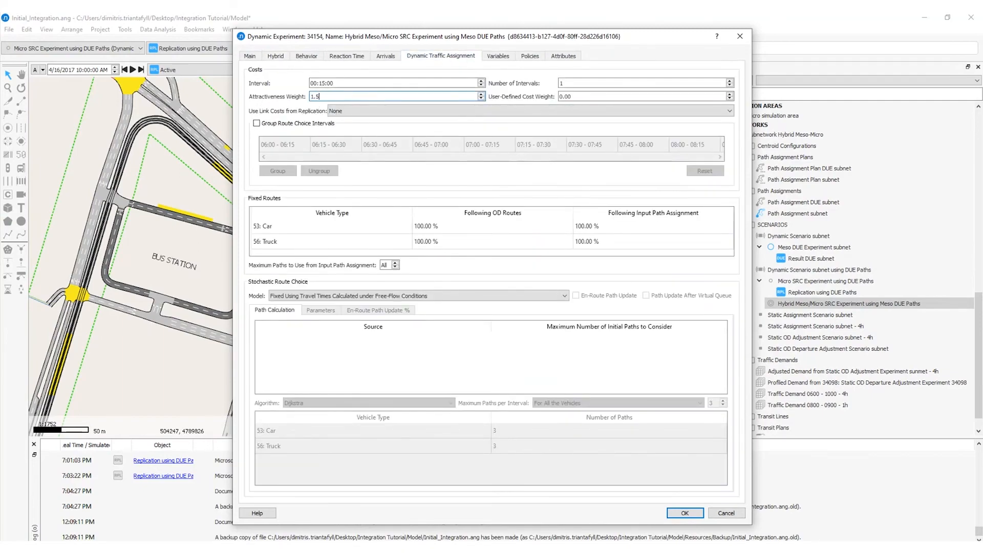
pyautogui.doubleClick(643, 224)
pyautogui.write('70')
pyautogui.doubleClick(648, 241)
pyautogui.write('90')
pyautogui.press('Return')
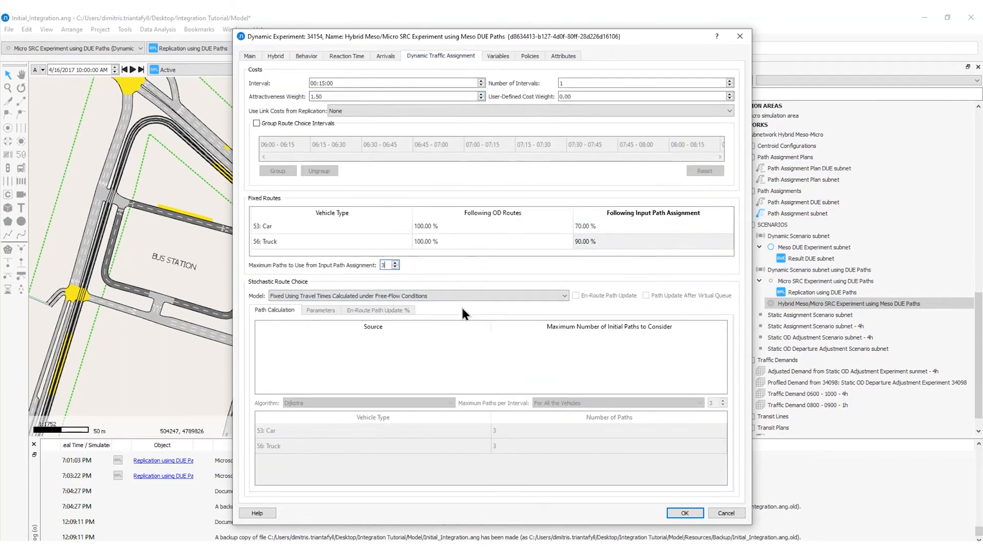
# - Set the stochastic route choice model to C-Logit with a maximum of 5 paths per interval, and save the experiment
pyautogui.click(460, 296)
pyautogui.click(450, 338)
pyautogui.doubleClick(712, 403)
pyautogui.write('5')
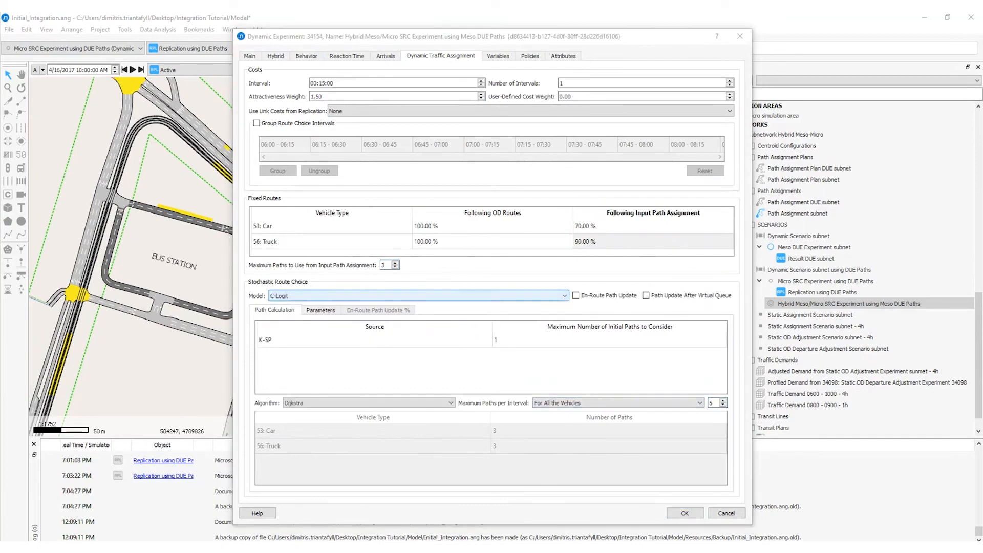
pyautogui.click(686, 513)
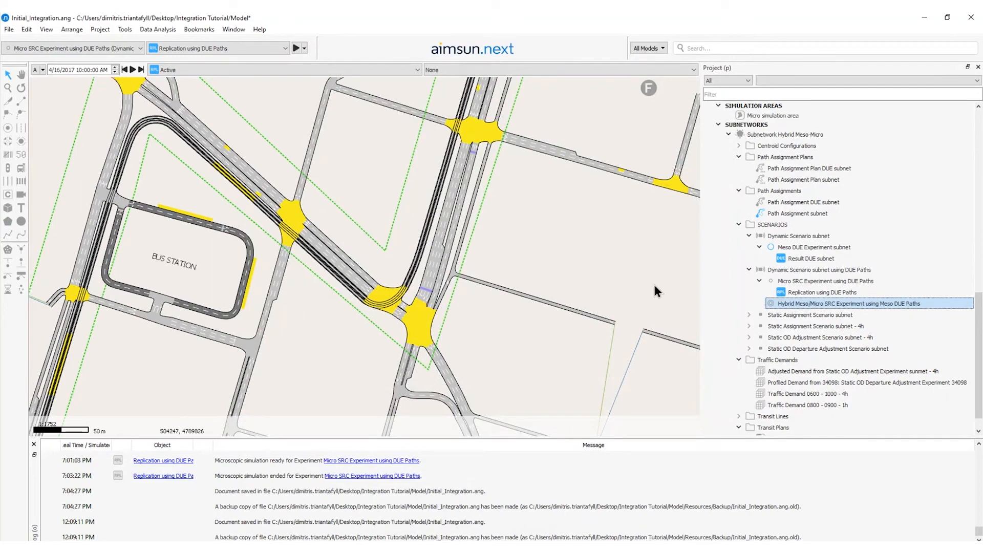
# - Add one replication to Hybrid Meso/Micro SRC Experiment using Meso DUE Paths
pyautogui.rightClick(816, 302)
pyautogui.click(806, 307)
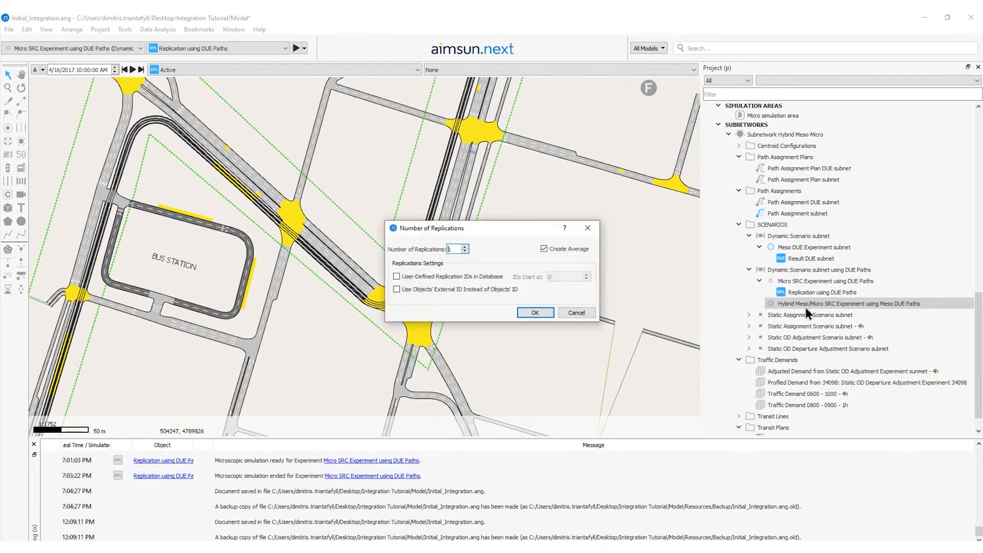
pyautogui.click(534, 313)
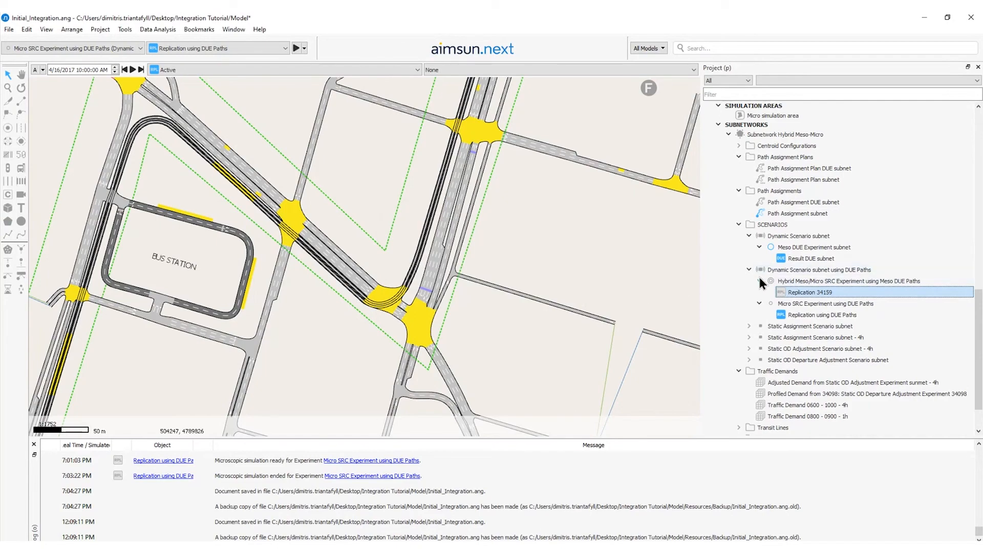
# - Name the new replication "Replication Hybrid using Meso DUE Paths", reusing the ending of the experiment's name
pyautogui.doubleClick(838, 282)
pyautogui.click(248, 59)
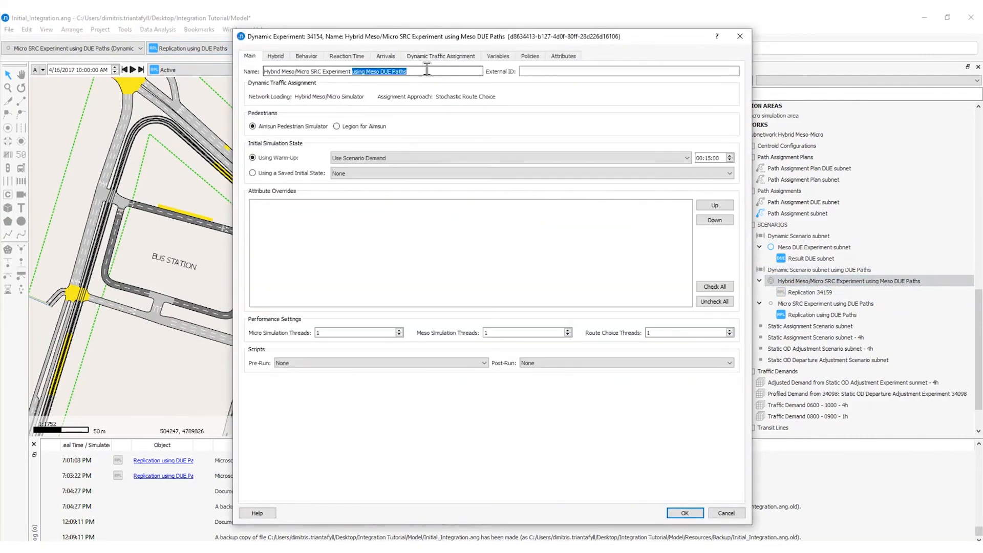
pyautogui.click(744, 29)
pyautogui.doubleClick(837, 291)
pyautogui.doubleClick(381, 85)
pyautogui.write('using Meso DUE Paths')
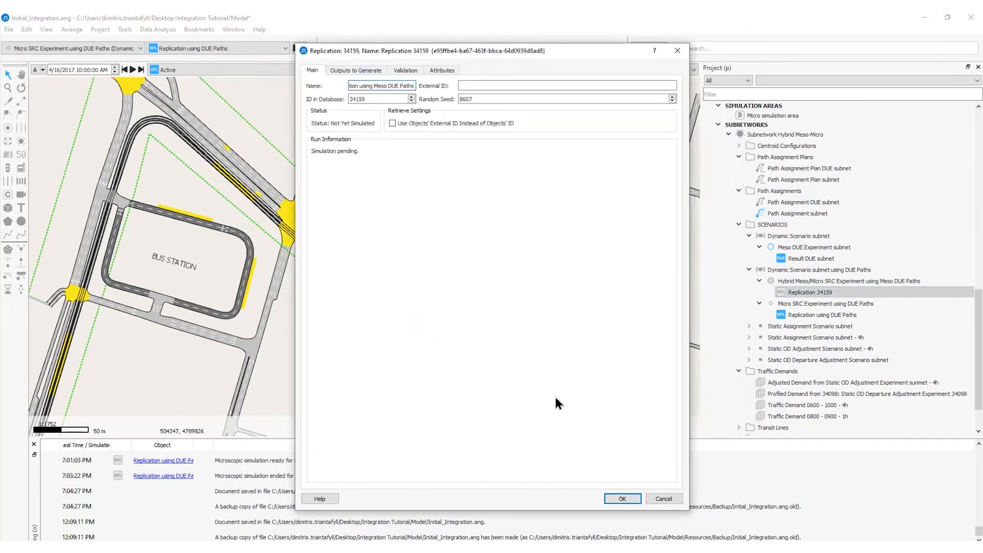
pyautogui.click(361, 86)
pyautogui.write('Hybrid')
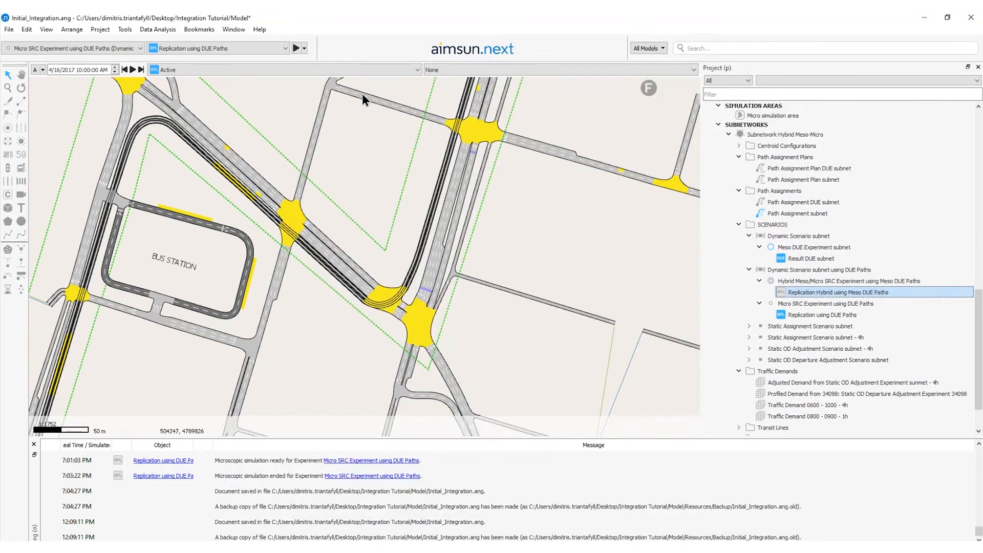
pyautogui.press('Return')
# - Run Replication Hybrid using Meso DUE Paths as a batch simulation and review its outputs summary
pyautogui.rightClick(852, 292)
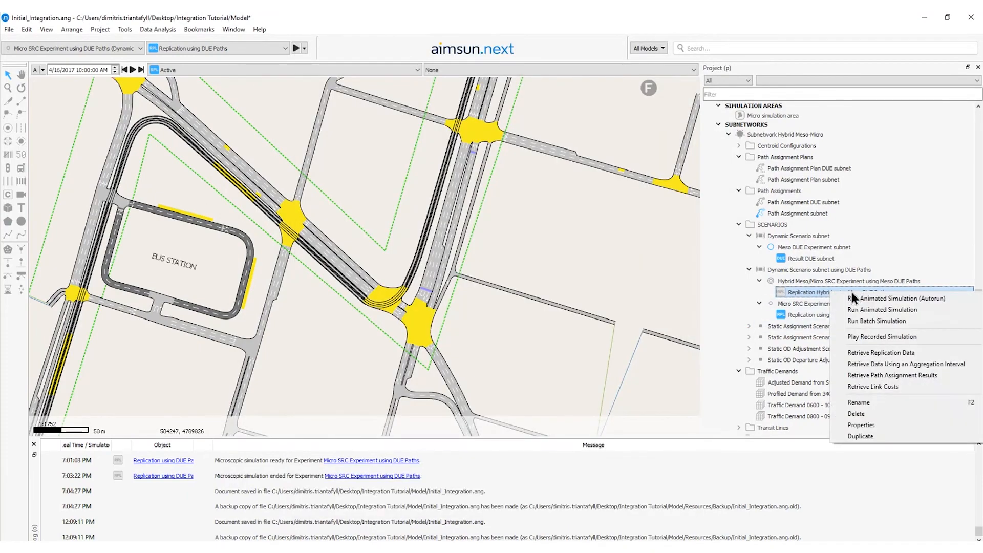
pyautogui.click(859, 325)
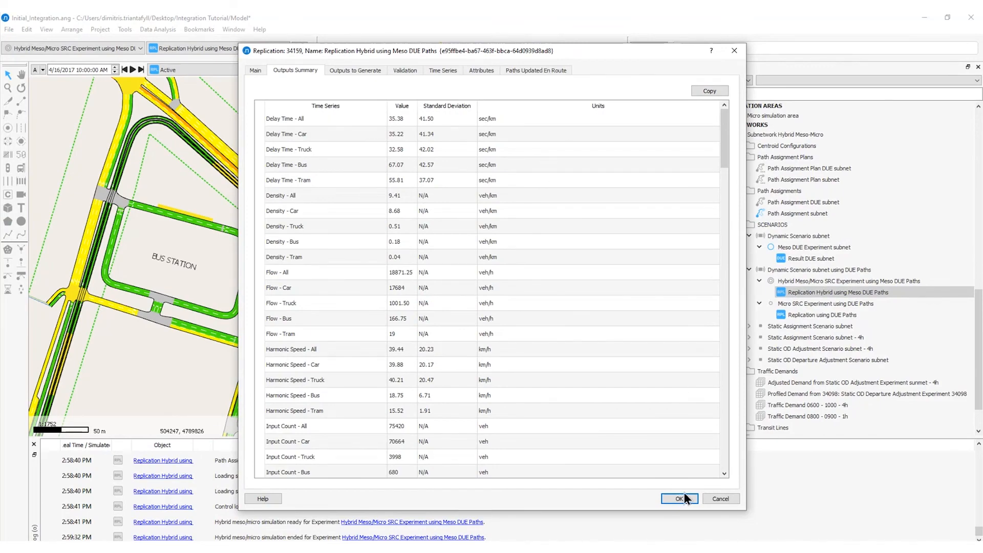
pyautogui.moveTo(581, 48); pyautogui.dragTo(618, 67)
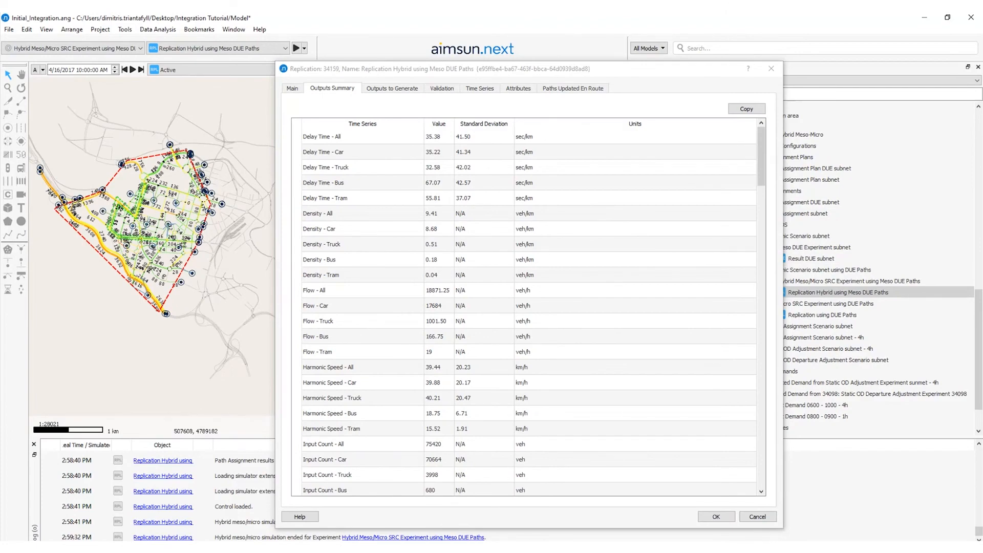
pyautogui.click(742, 519)
# - Set up a data comparison with Replication Hybrid using Meso DUE Paths as reference and Replication using DUE Paths as compared
pyautogui.click(159, 29)
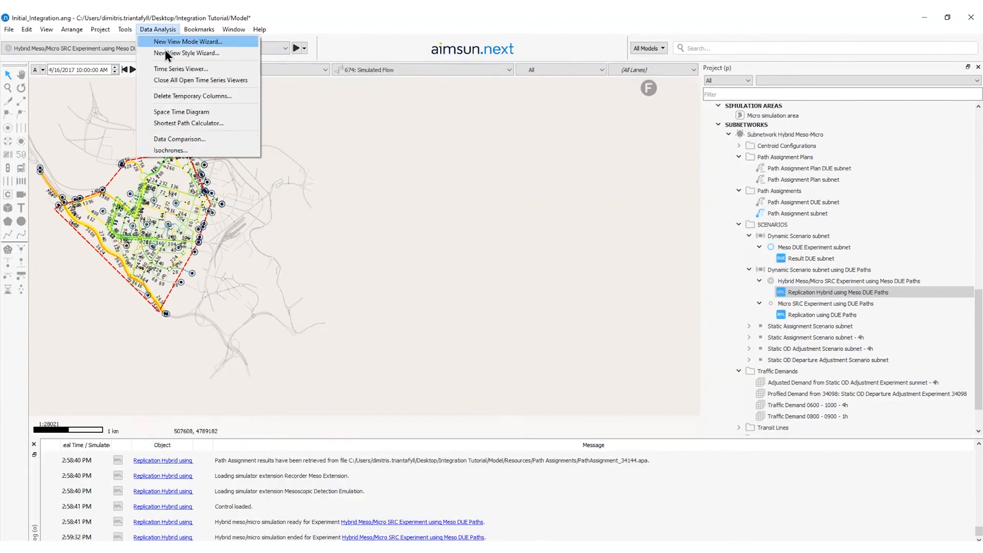
pyautogui.click(184, 138)
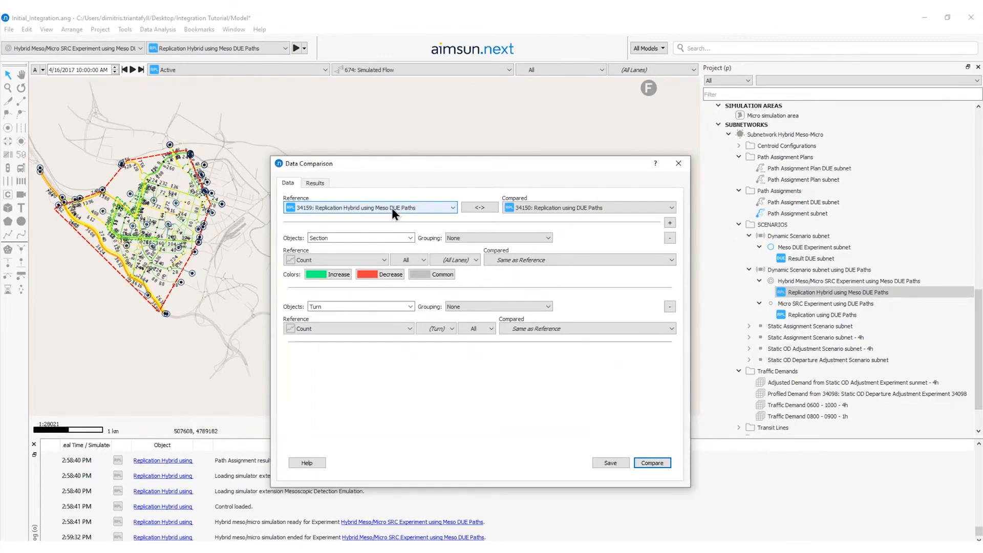
pyautogui.click(392, 207)
pyautogui.click(392, 248)
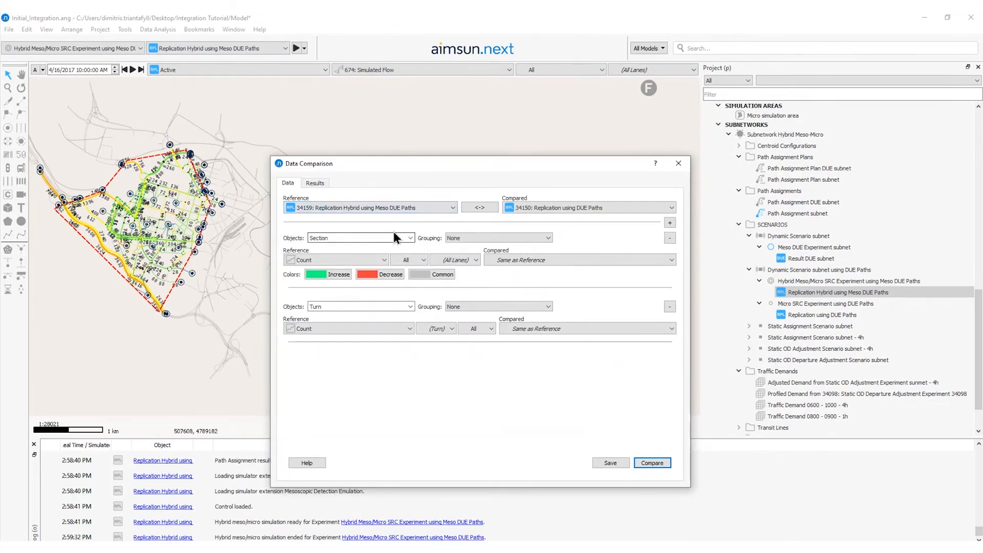
pyautogui.click(537, 207)
pyautogui.click(377, 205)
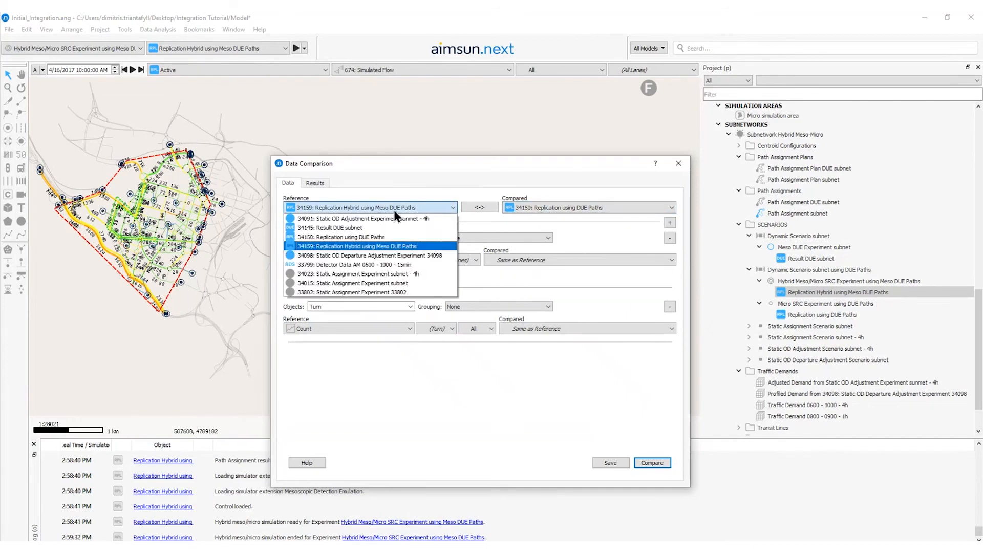
pyautogui.click(395, 209)
pyautogui.click(526, 208)
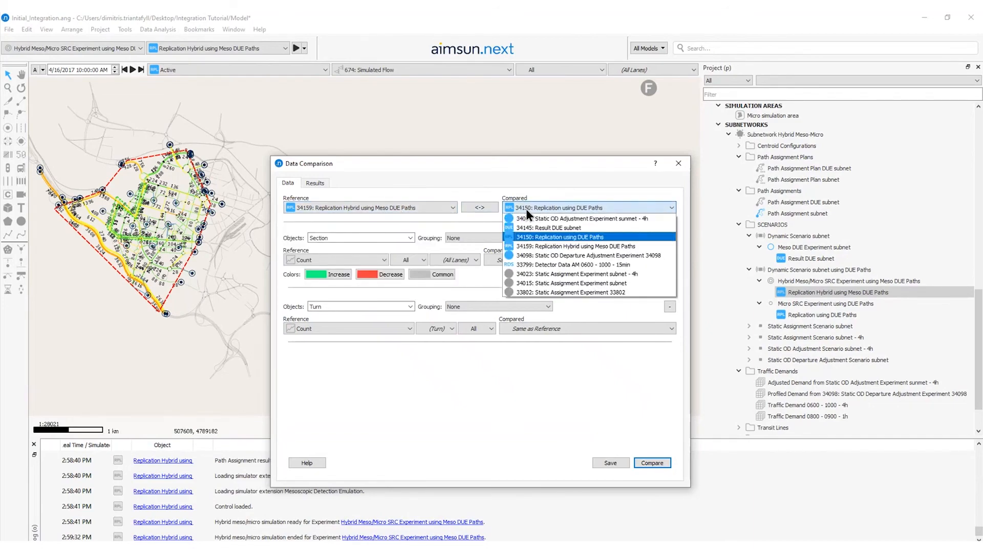
pyautogui.click(560, 212)
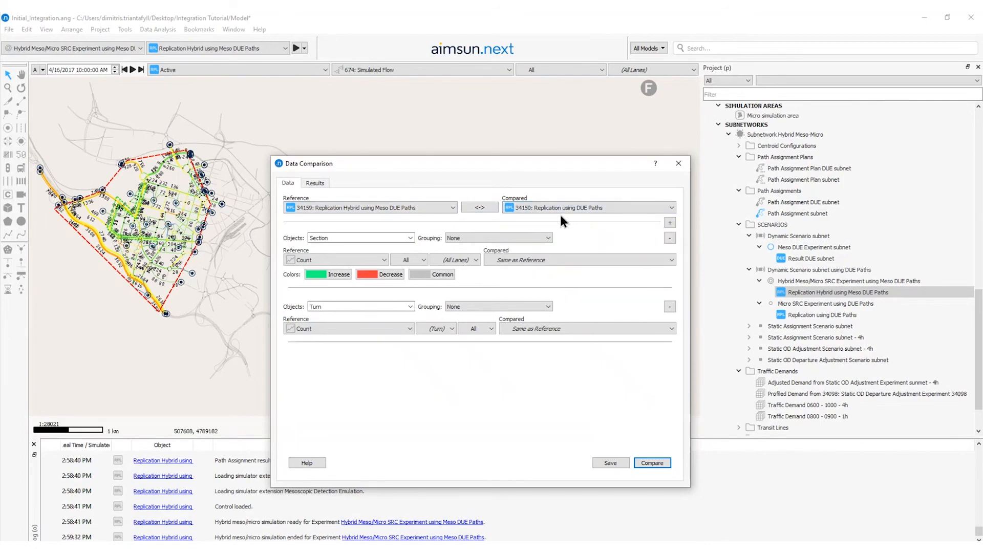
# - Remove the turn comparison, compare the section counts of the two replications and examine the regression graph
pyautogui.click(670, 306)
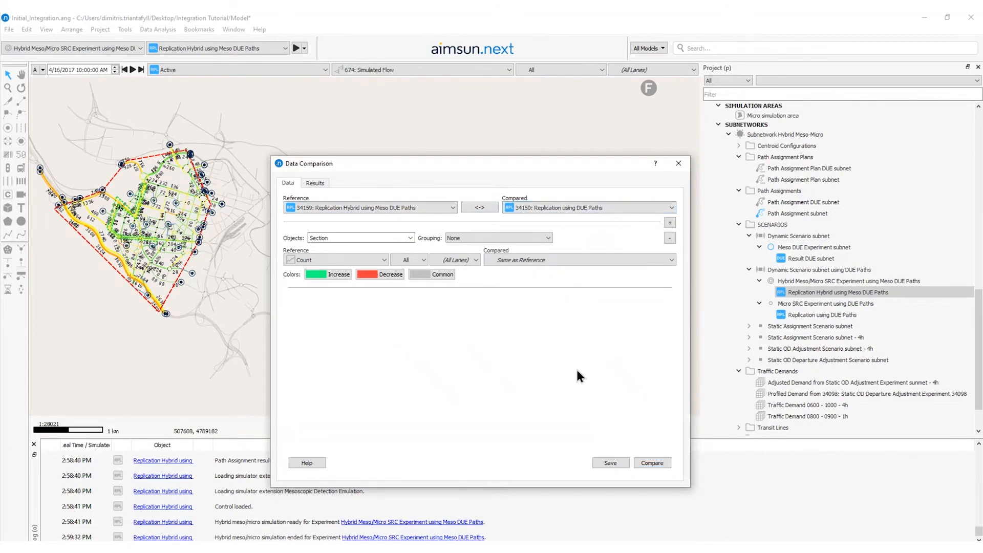
pyautogui.click(659, 463)
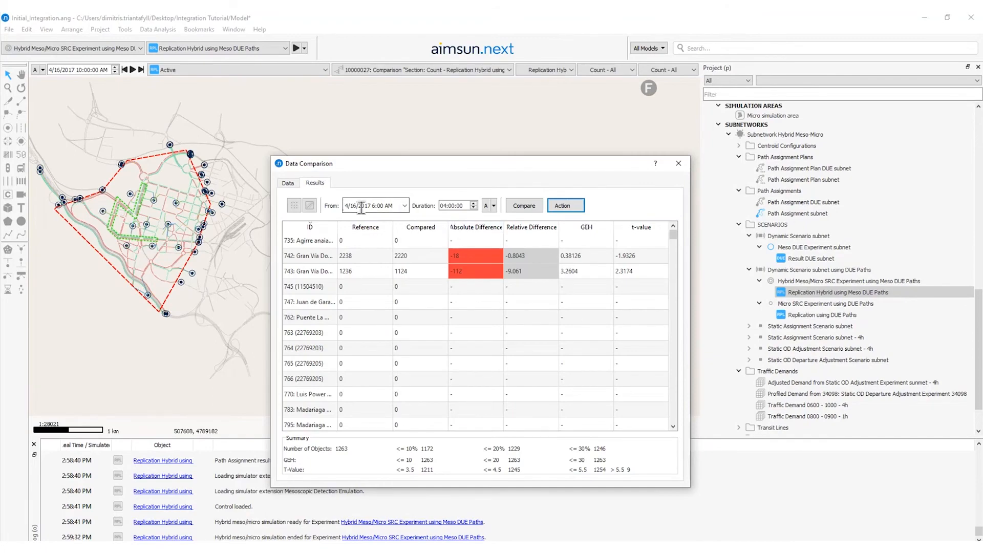
pyautogui.click(309, 206)
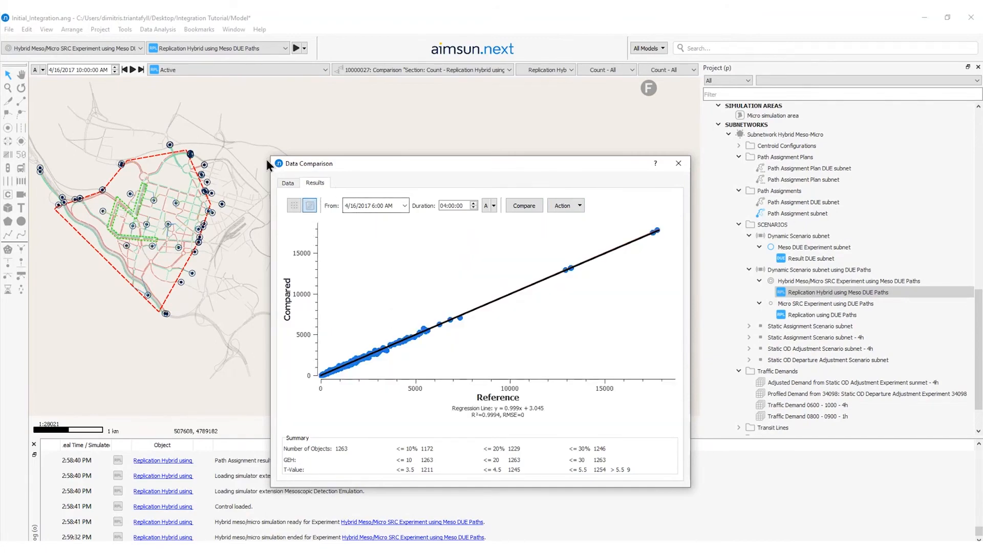
pyautogui.moveTo(267, 157); pyautogui.dragTo(229, 118)
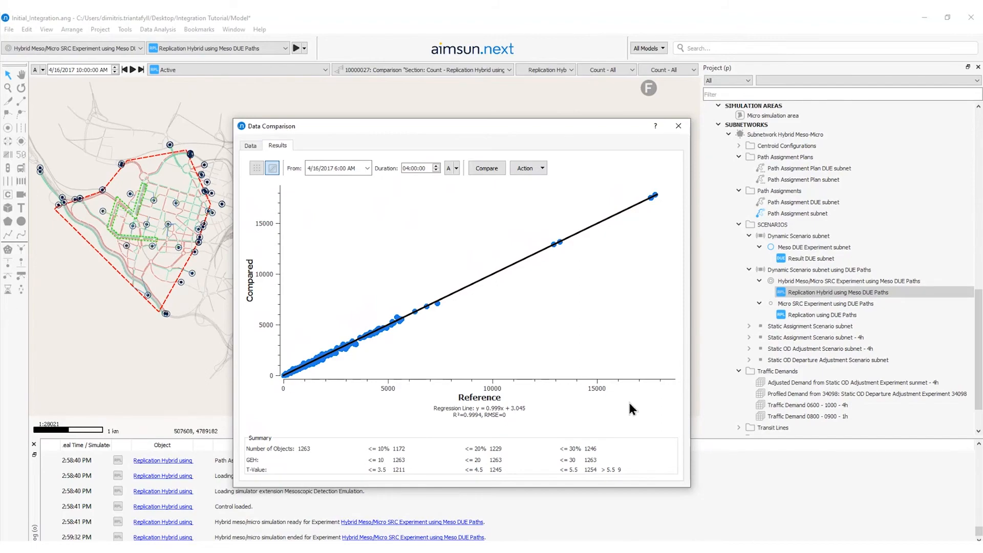
pyautogui.click(678, 126)
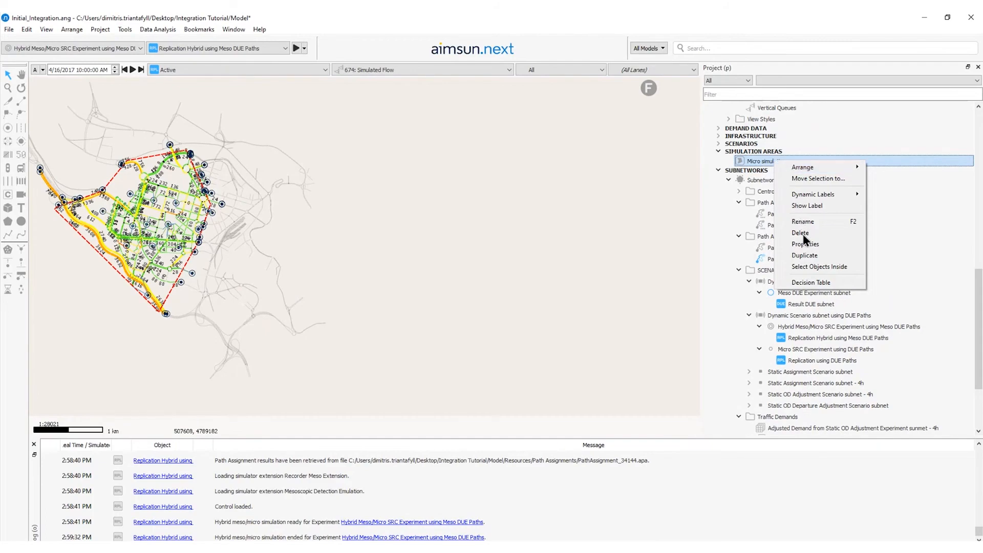
# - Select the objects inside the Micro simulation area and create a grouping category for objects of type Section
pyautogui.click(812, 265)
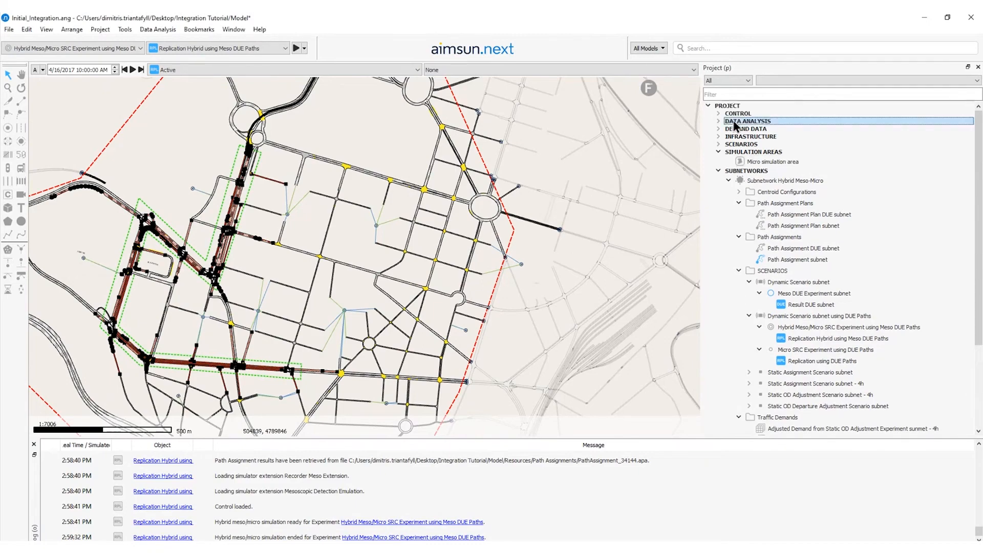
pyautogui.rightClick(734, 126)
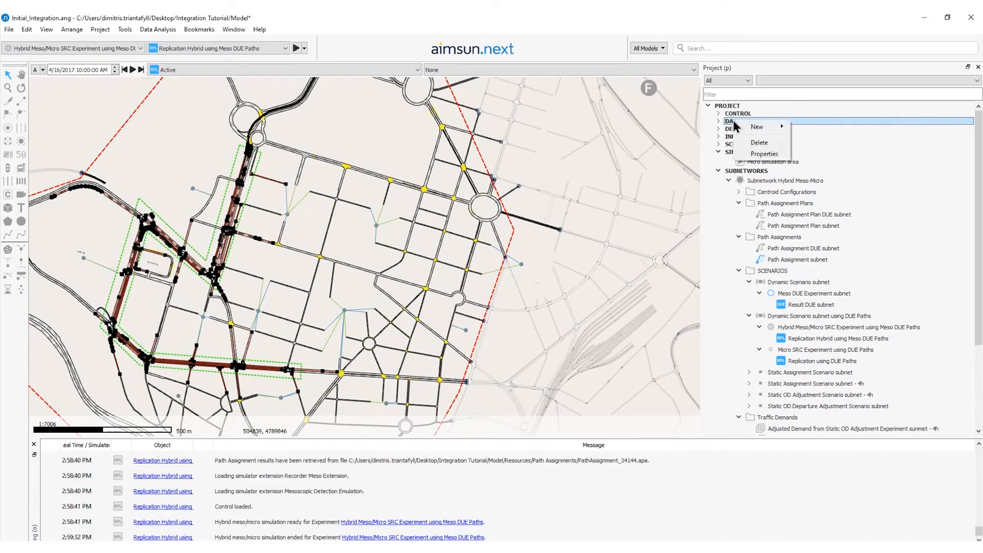
pyautogui.moveTo(745, 127)
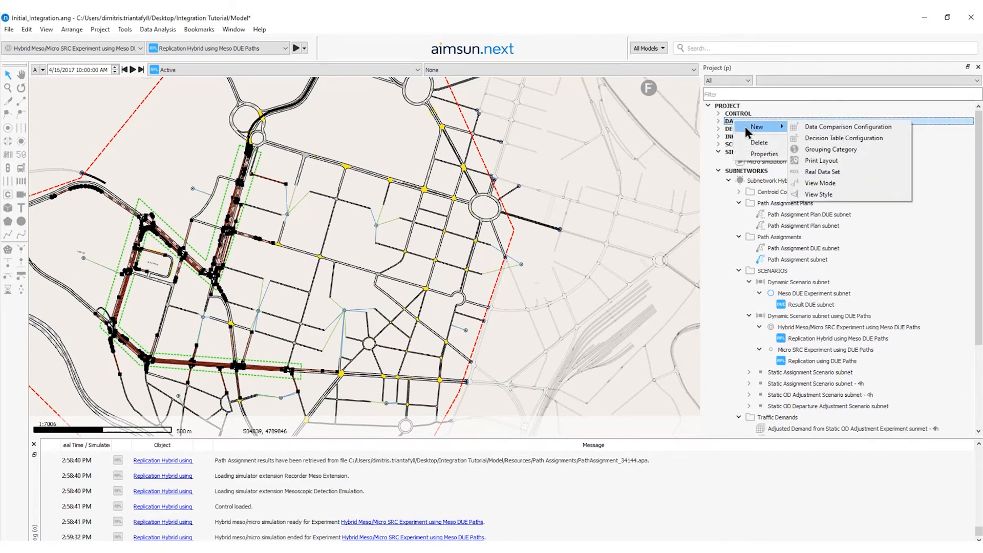
pyautogui.click(834, 148)
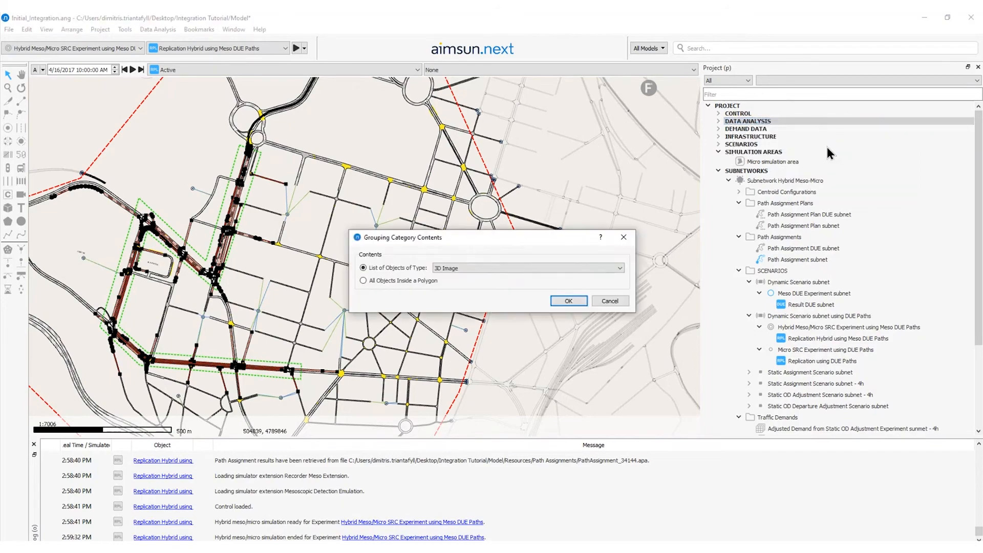
pyautogui.click(506, 267)
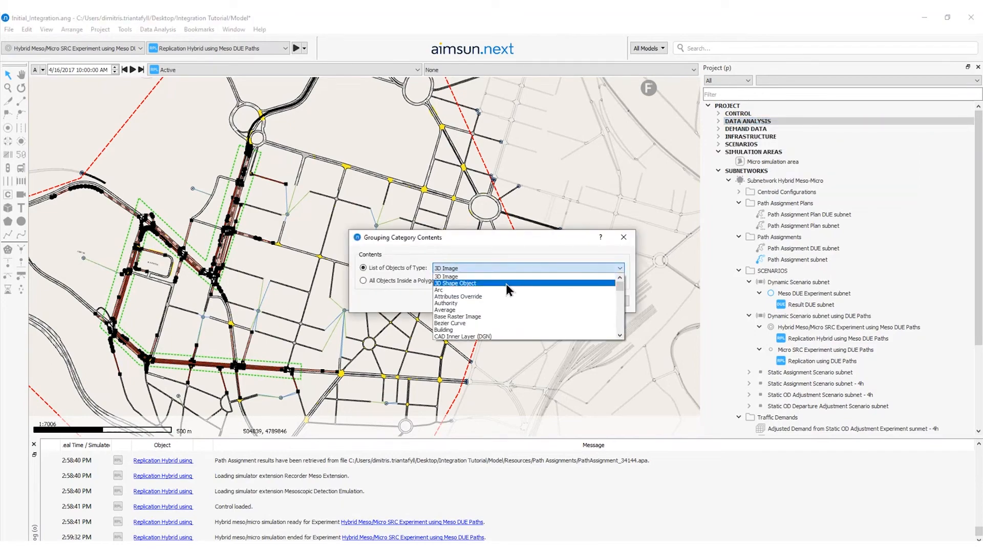
pyautogui.scroll(-10, 505, 311)
pyautogui.click(489, 336)
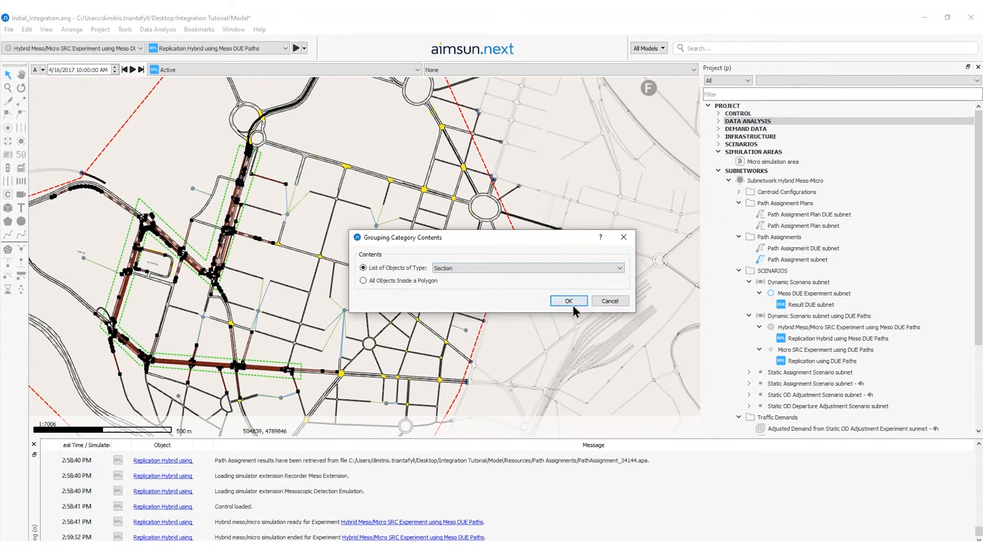
pyautogui.click(572, 304)
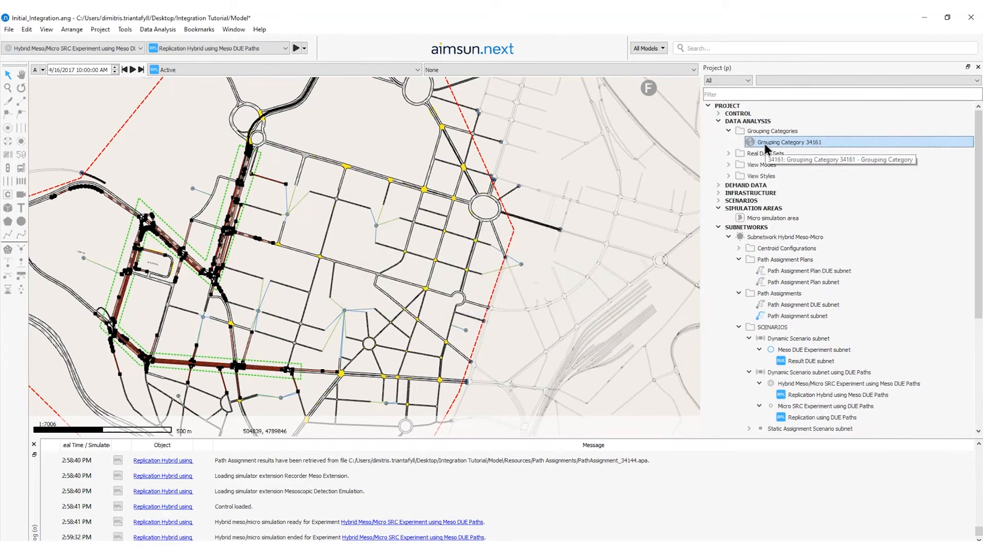
# - Create a grouping named "Grouping sections microsimulation area" in the new category and add the selected sections to it
pyautogui.rightClick(764, 143)
pyautogui.moveTo(809, 149)
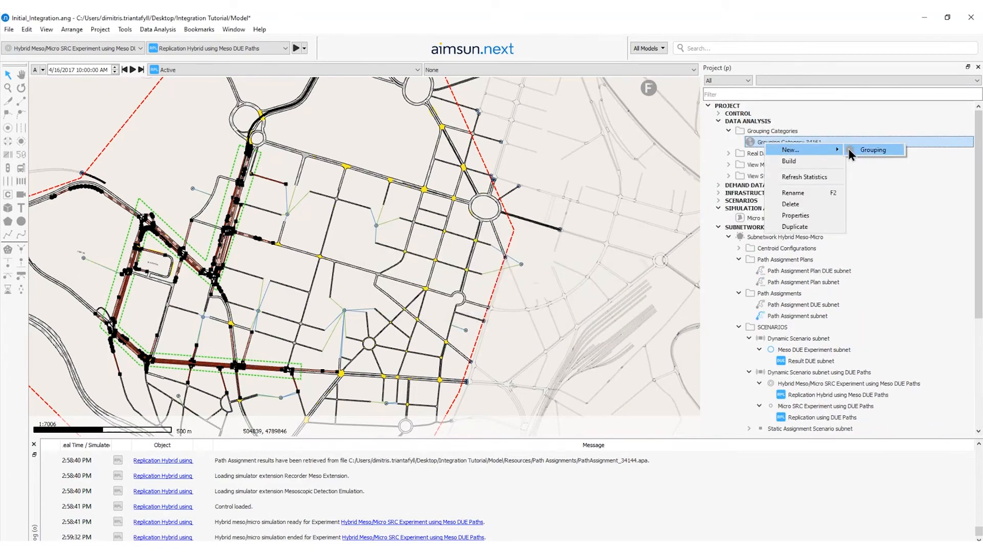
pyautogui.click(873, 150)
pyautogui.doubleClick(812, 151)
pyautogui.doubleClick(379, 119)
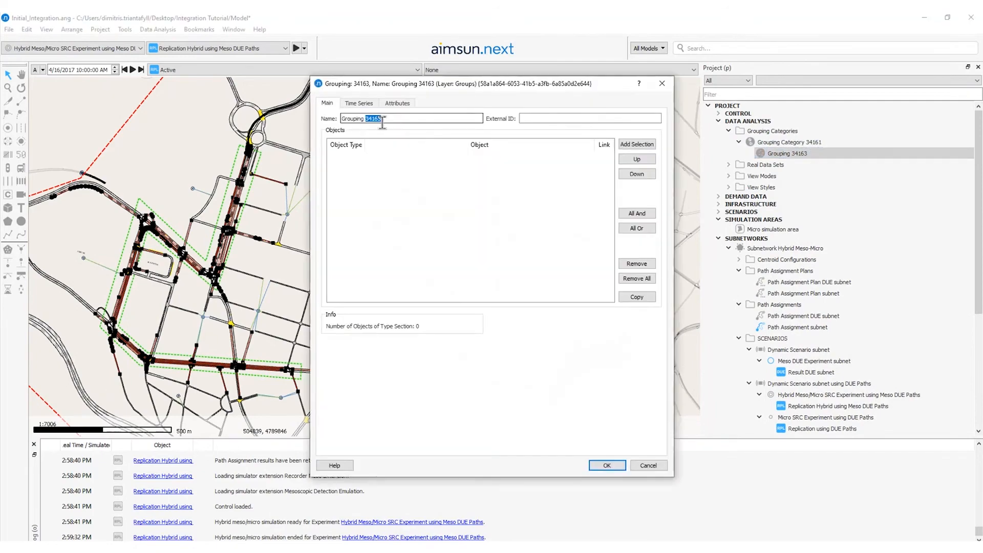
pyautogui.write('section microsimulatiom area')
pyautogui.click(636, 145)
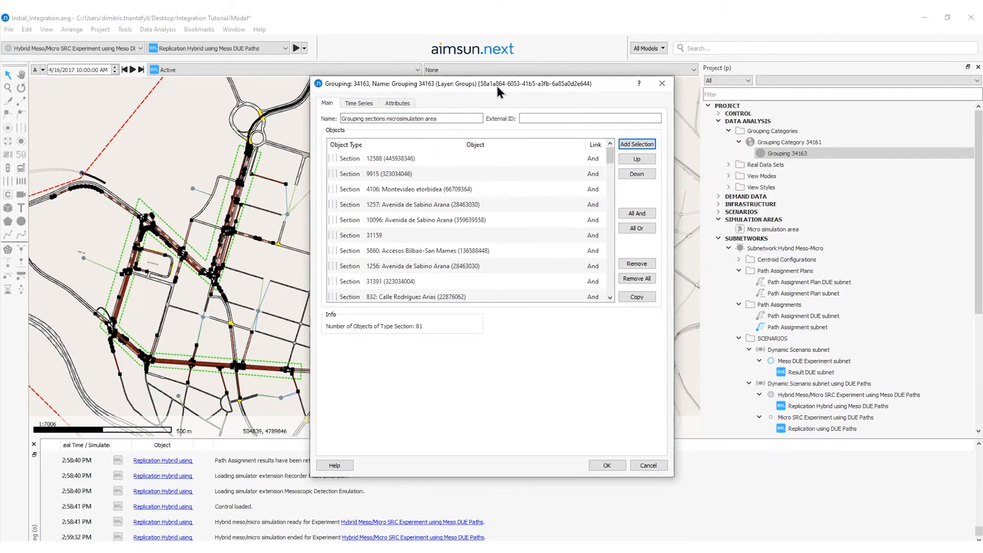
pyautogui.moveTo(492, 78); pyautogui.dragTo(495, 42)
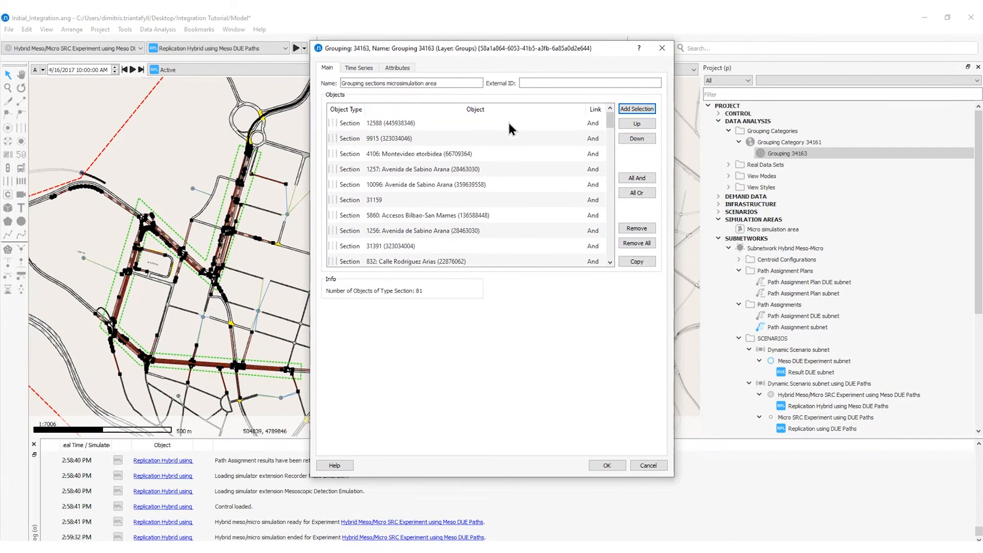
pyautogui.press('Return')
# - Refresh the microsimulation area grouping's statistics with Replication using DUE Paths as originator
pyautogui.rightClick(777, 160)
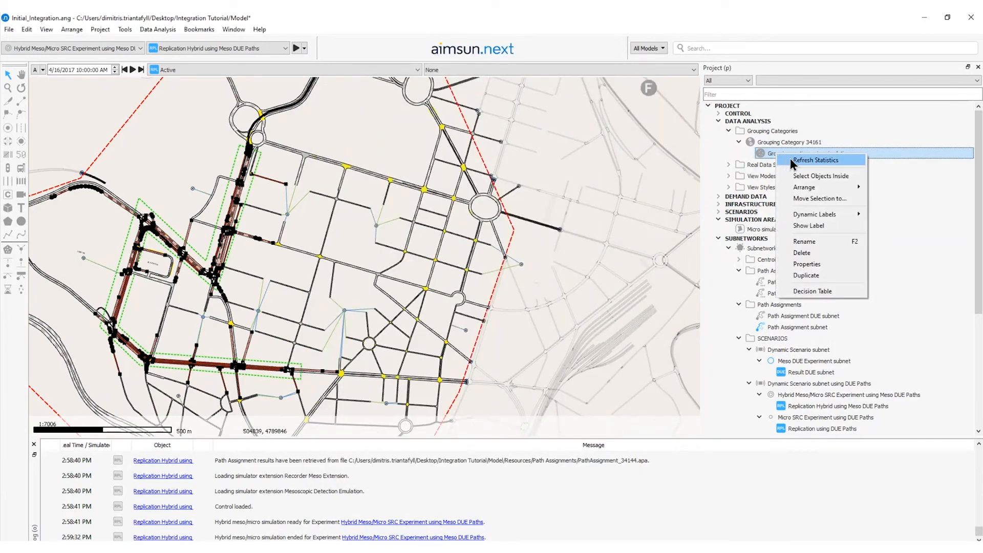
pyautogui.click(792, 159)
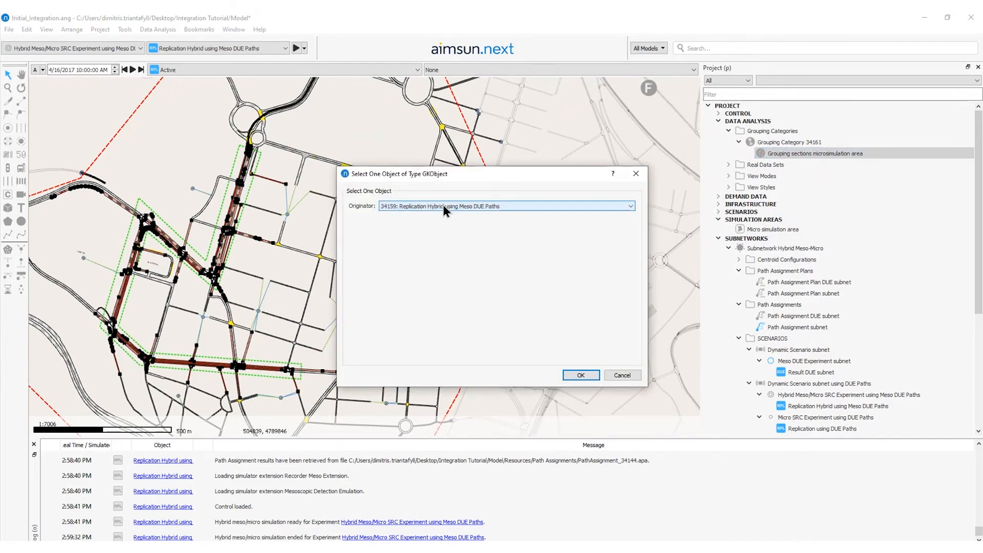
pyautogui.click(444, 205)
pyautogui.click(448, 232)
pyautogui.click(581, 375)
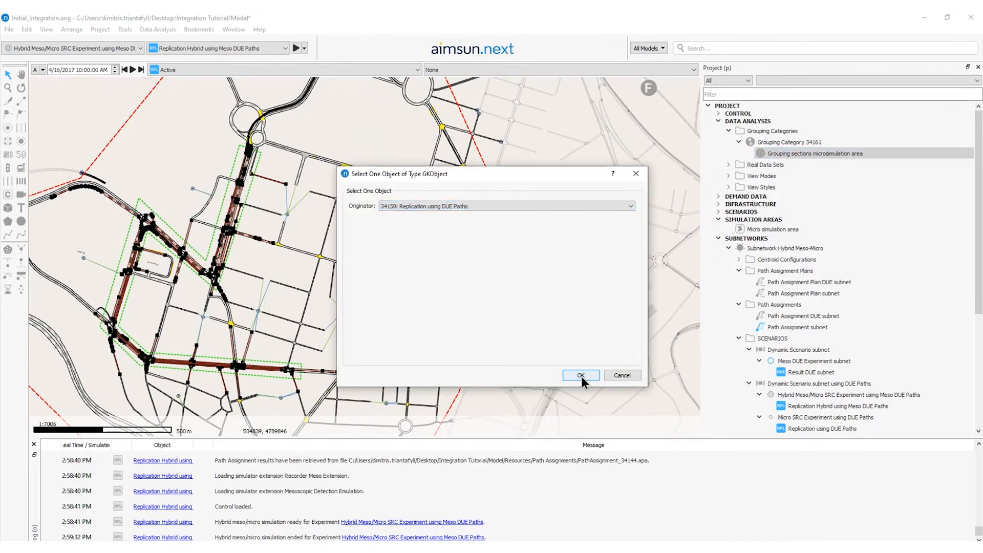
# - Refresh the grouping's statistics for the comparison of Replication Hybrid using Meso DUE Paths vs Replication using DUE Paths
pyautogui.rightClick(789, 154)
pyautogui.click(792, 160)
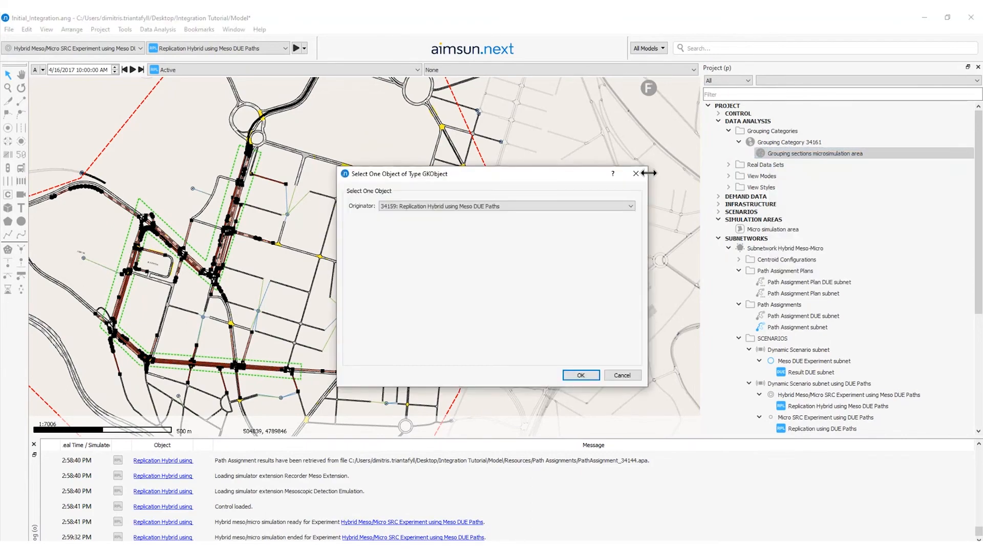
pyautogui.click(478, 205)
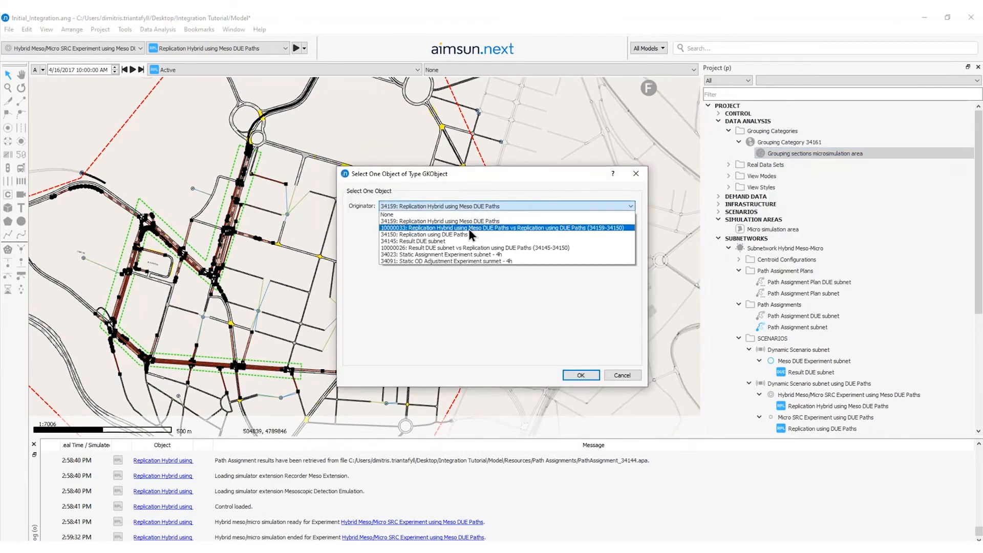
pyautogui.click(469, 229)
pyautogui.click(582, 374)
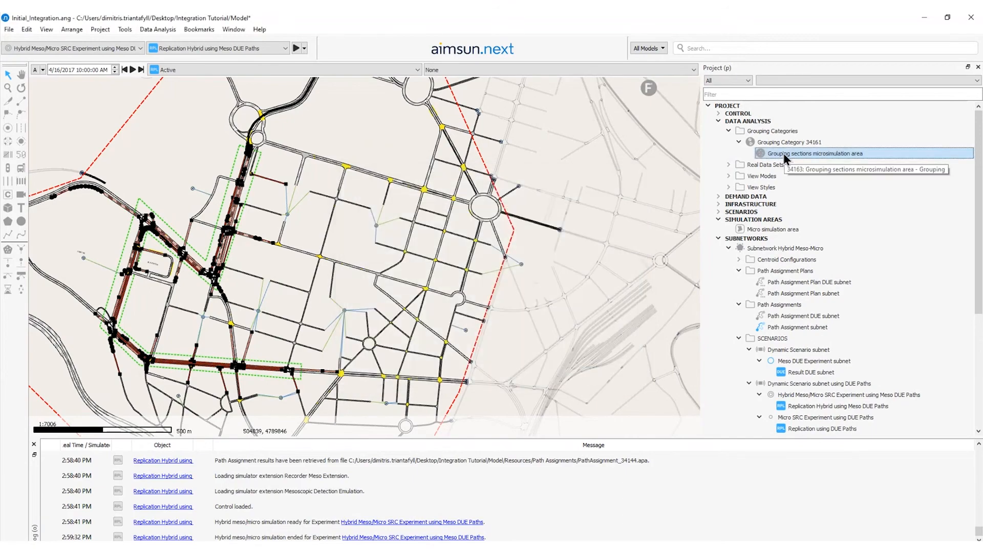
# - Set up two mean Speed time series for the grouping, with Replication using DUE Paths as originator
pyautogui.doubleClick(784, 154)
pyautogui.click(368, 85)
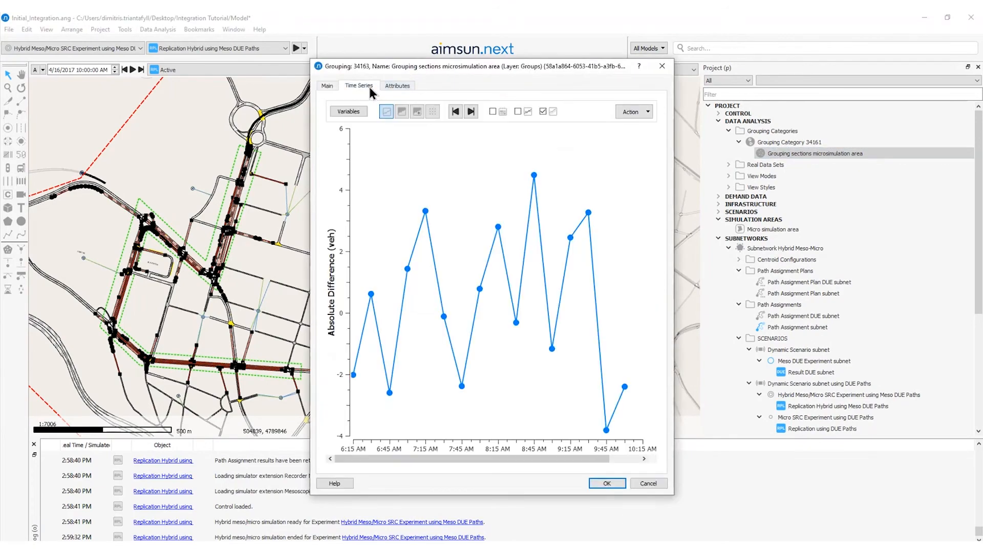
pyautogui.click(344, 115)
pyautogui.click(402, 189)
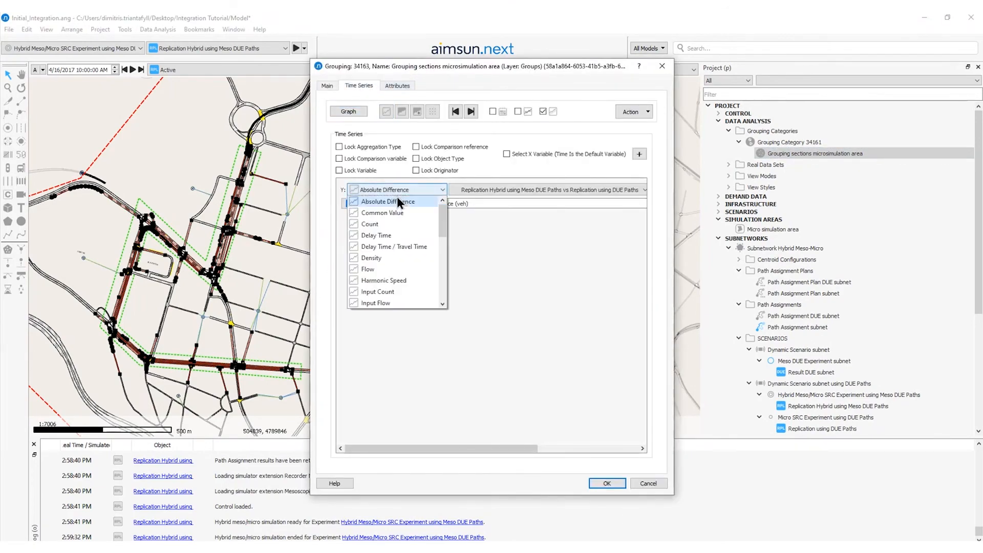
pyautogui.scroll(-5, 383, 283)
pyautogui.click(375, 211)
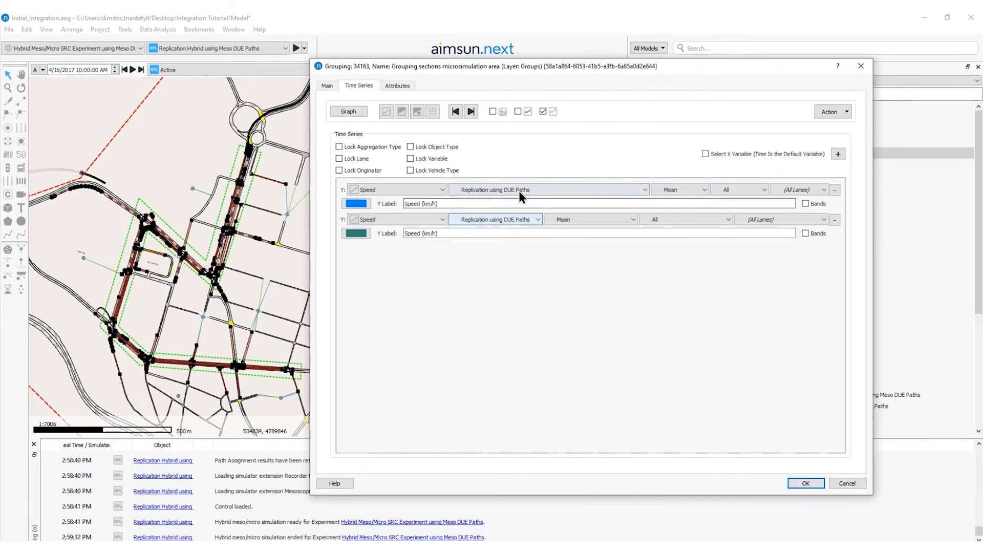
pyautogui.click(805, 483)
# - Refresh the grouping's statistics again for Replication using DUE Paths
pyautogui.rightClick(795, 153)
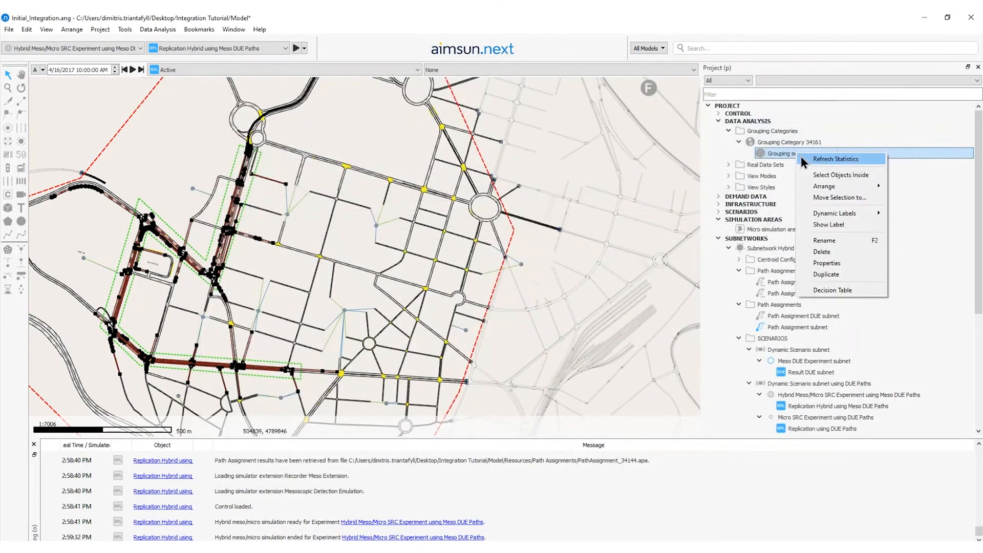
pyautogui.click(803, 158)
pyautogui.click(462, 207)
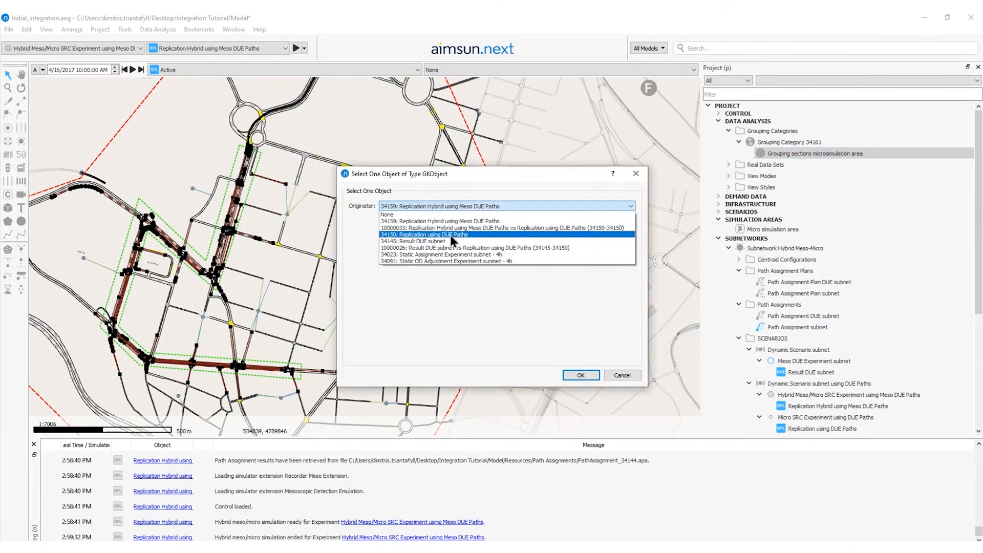
pyautogui.click(450, 235)
pyautogui.press('Return')
# - Refresh the grouping's statistics for Replication Hybrid using Meso DUE Paths
pyautogui.rightClick(781, 155)
pyautogui.click(783, 158)
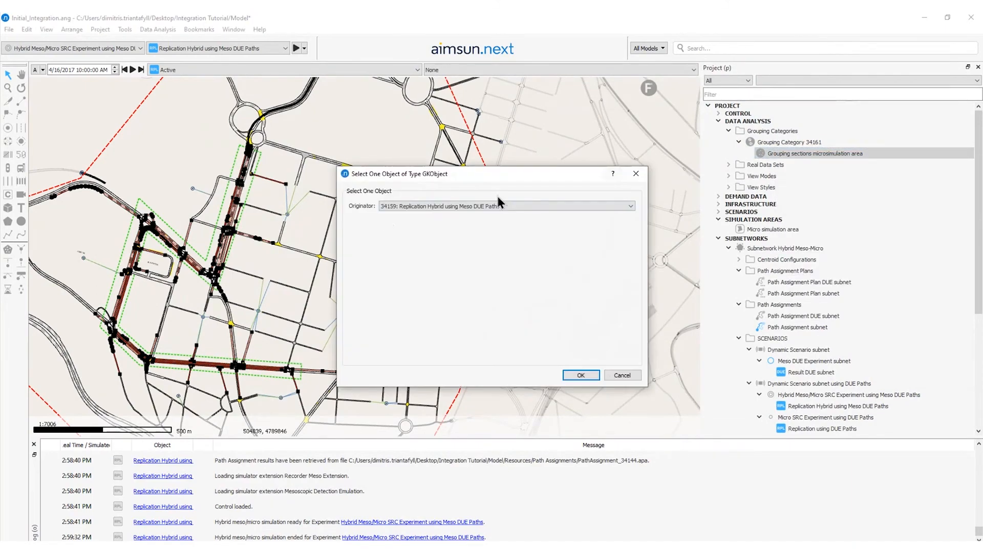
pyautogui.click(388, 206)
pyautogui.click(405, 221)
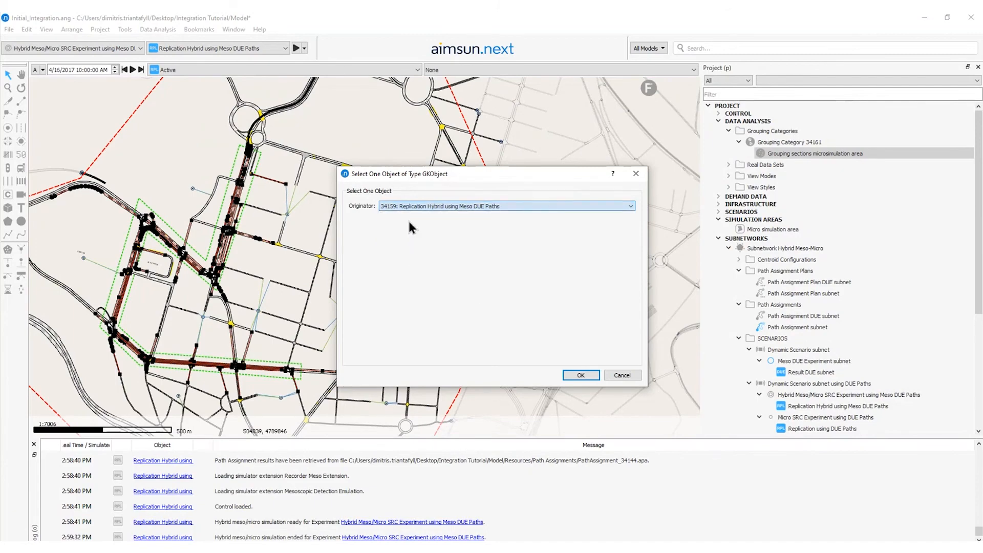
pyautogui.click(580, 375)
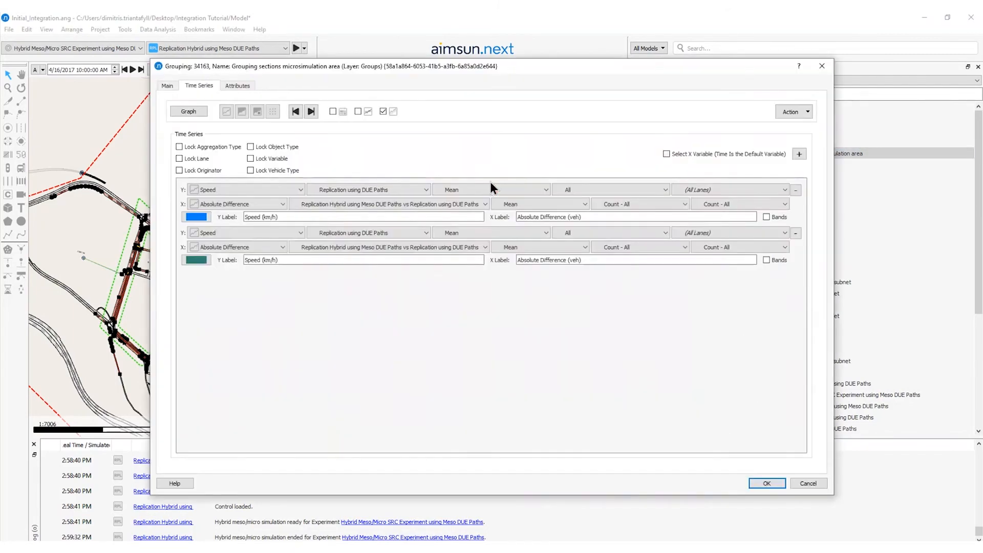
# - Set the second Speed series to Replication Hybrid using Meso DUE Paths and plot both series as a line graph
pyautogui.click(367, 219)
pyautogui.click(358, 241)
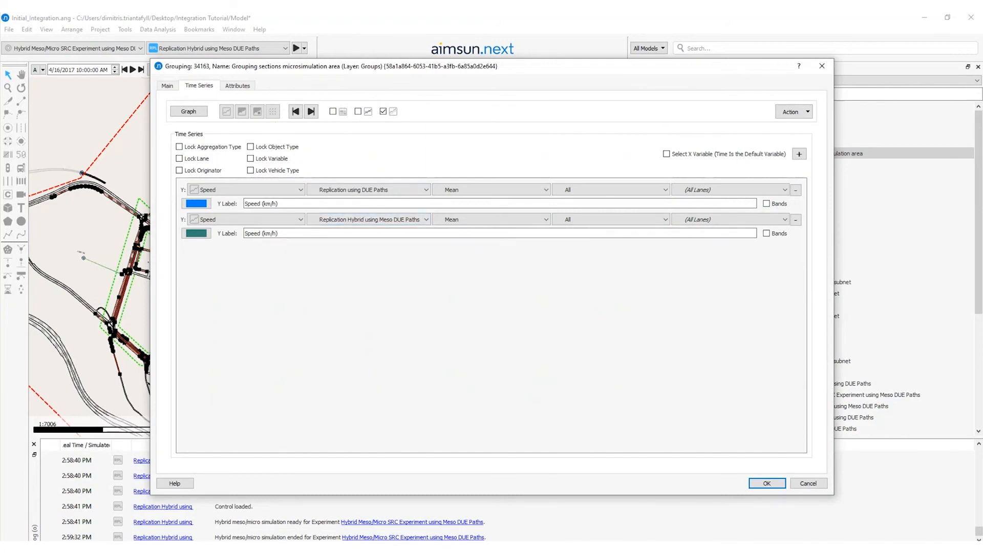
pyautogui.click(226, 112)
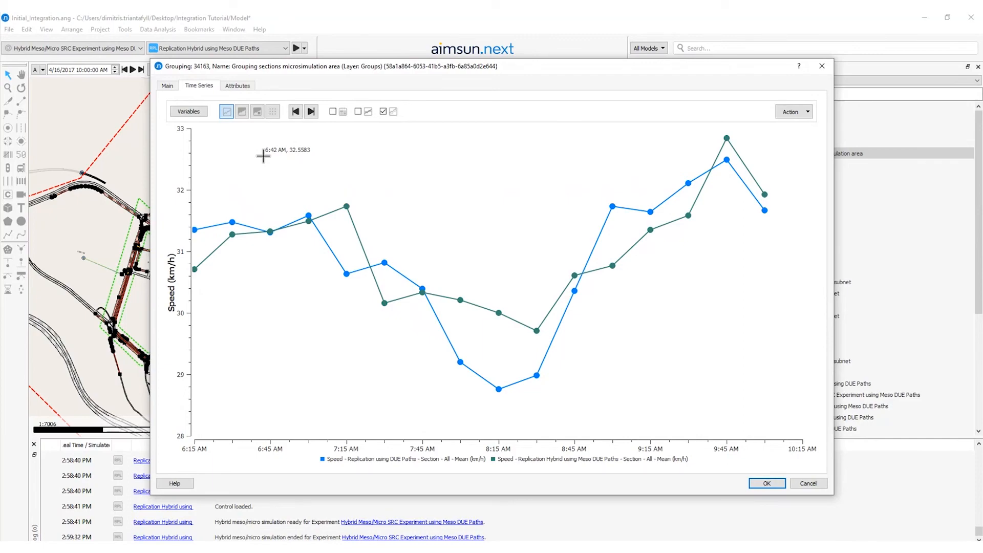
# - Set the speed graph's limits to a minimum of 0 and a maximum of 40, and accept the grouping's settings
pyautogui.click(792, 112)
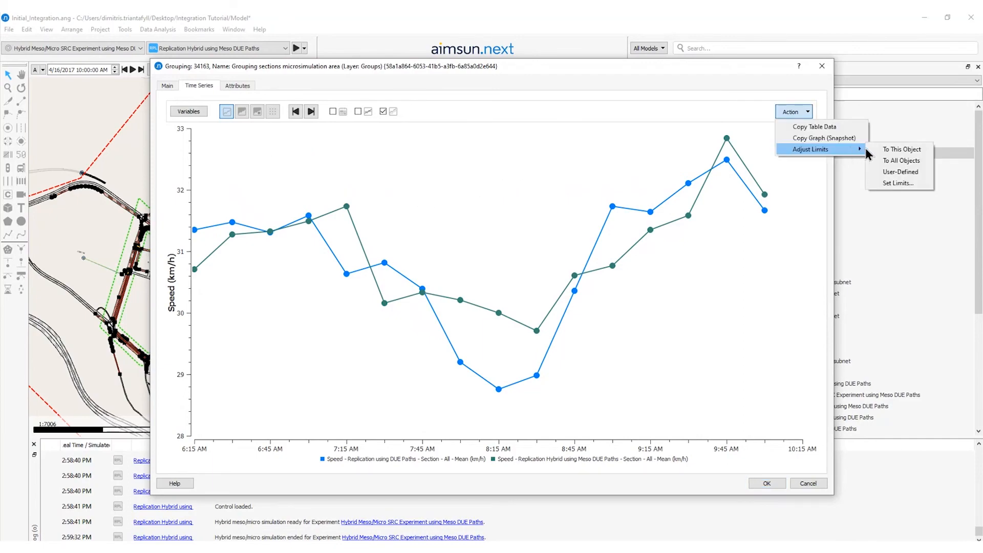
pyautogui.click(891, 149)
pyautogui.write('0')
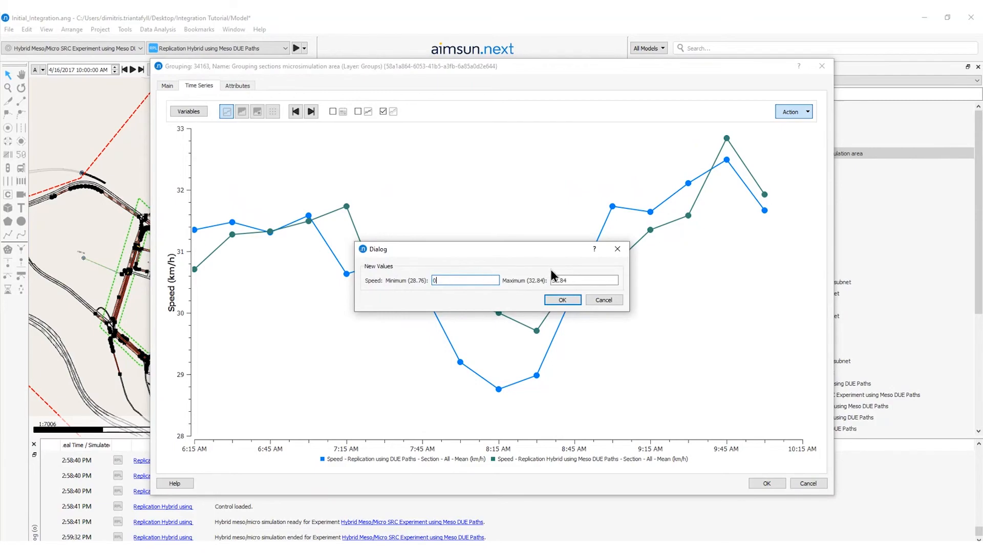
pyautogui.press('Tab')
pyautogui.write('40')
pyautogui.click(558, 299)
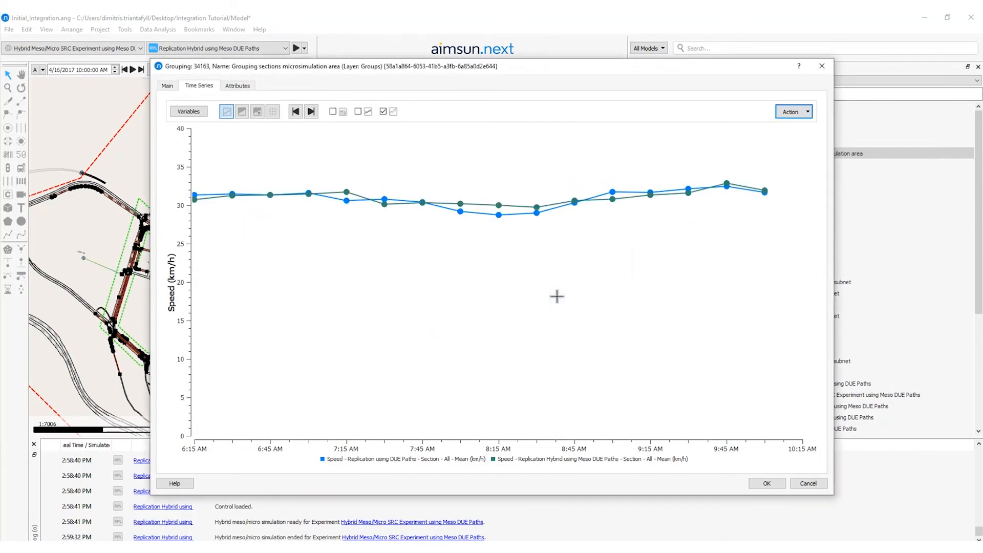
pyautogui.click(761, 482)
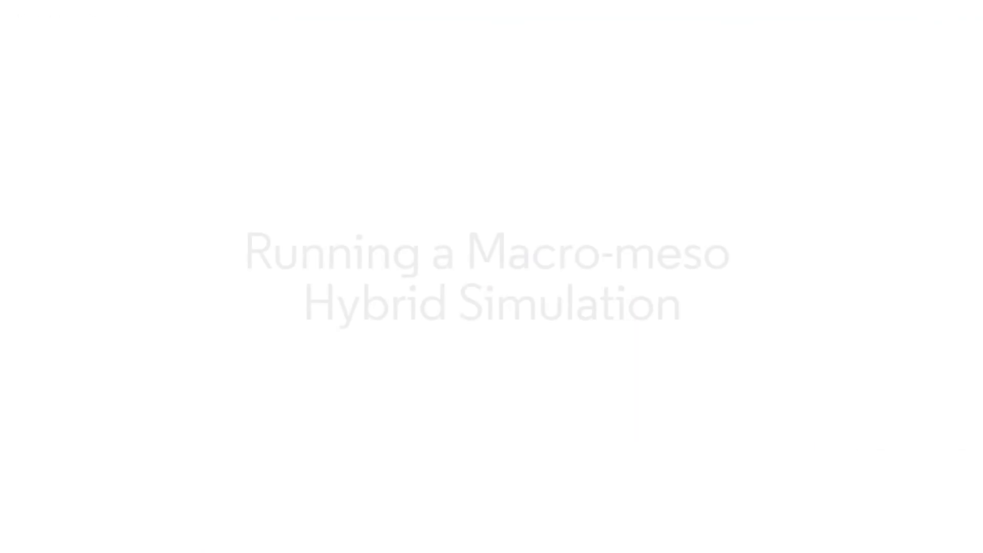
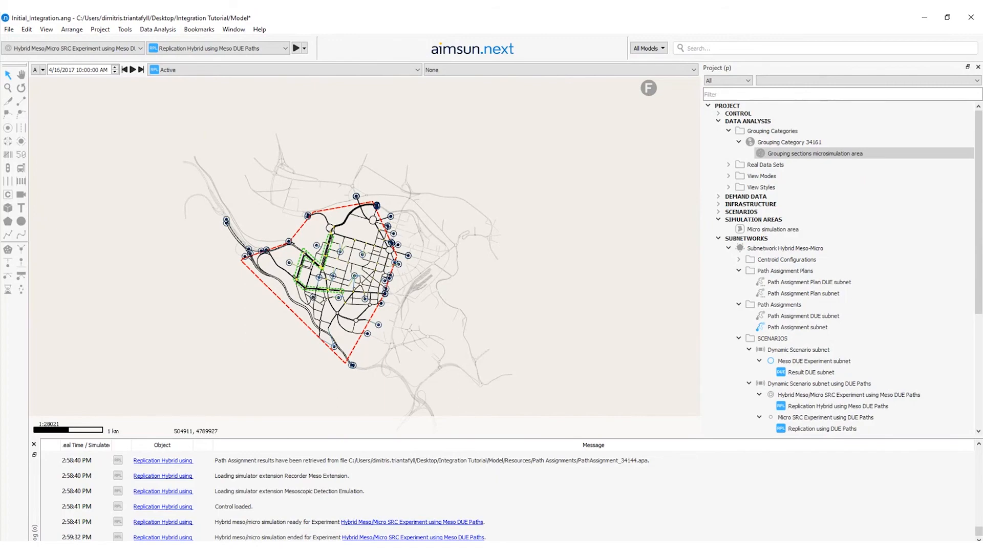
# - Leave the subnetwork view so that the whole network is active
pyautogui.click(9, 226)
pyautogui.rightClick(190, 164)
pyautogui.click(294, 239)
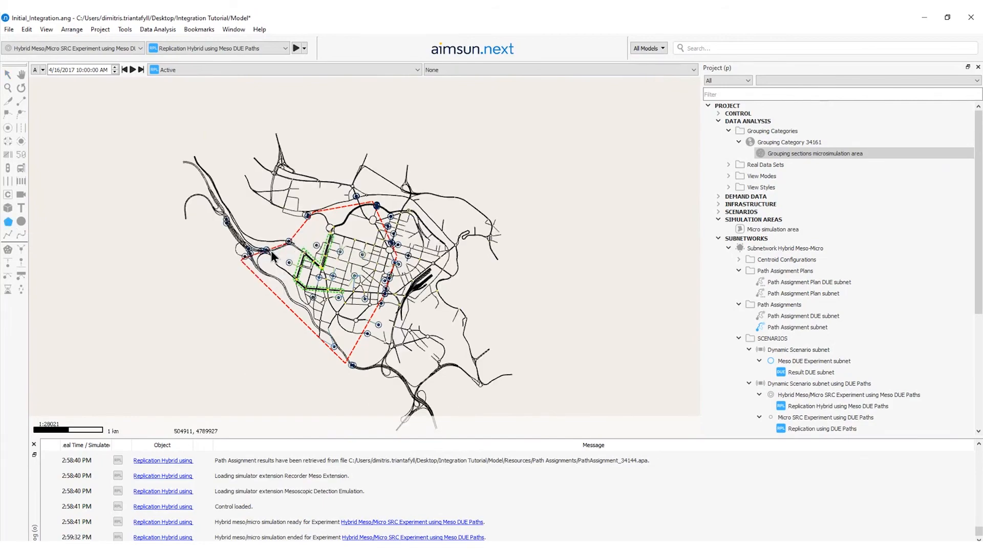
# - Draw a closed polygon around the city centre, beyond the subnetwork's northern and eastern edges and back up along its south-western side
pyautogui.moveTo(278, 231); pyautogui.dragTo(220, 215)
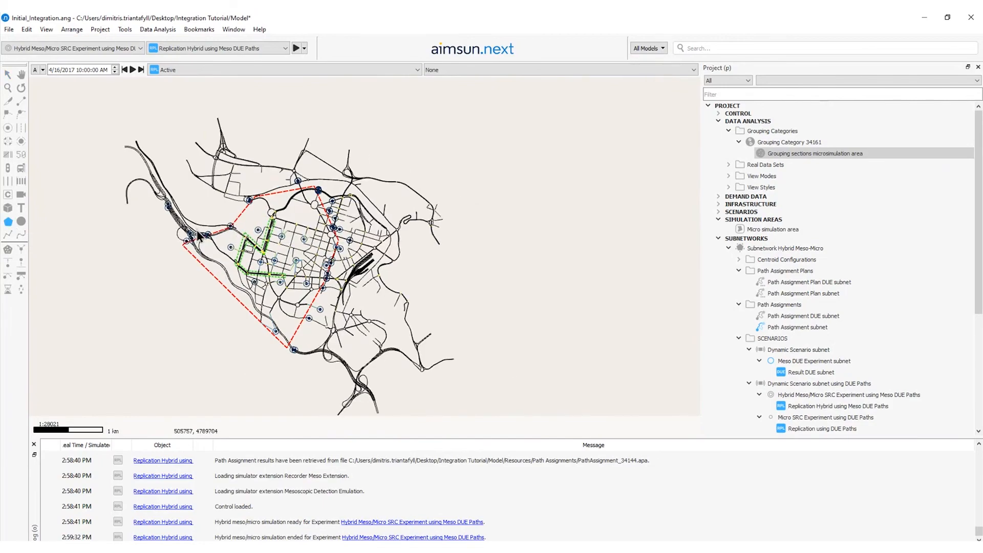
pyautogui.scroll(2, 197, 233)
pyautogui.click(308, 260)
pyautogui.moveTo(308, 260); pyautogui.dragTo(221, 271)
pyautogui.click(411, 94)
pyautogui.moveTo(412, 95); pyautogui.dragTo(279, 173)
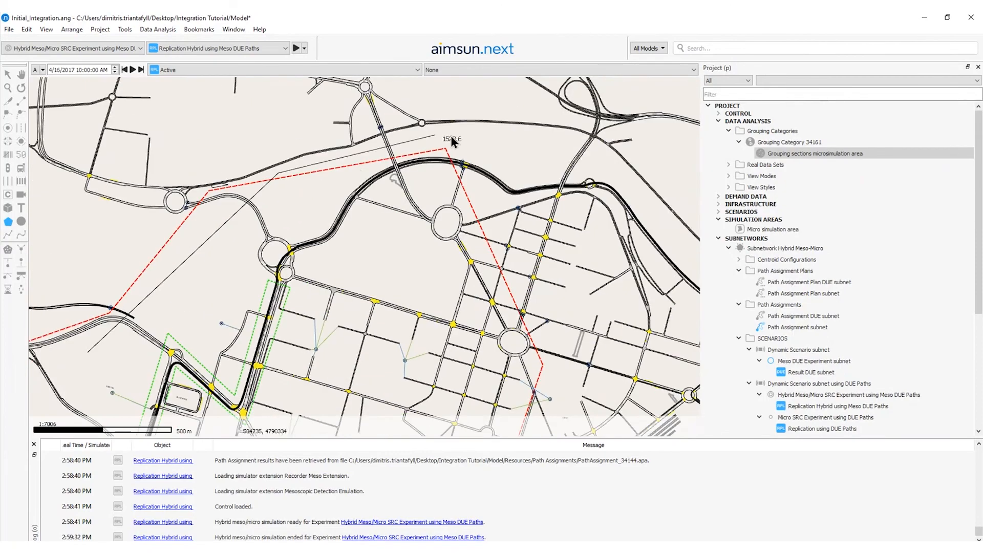
pyautogui.click(609, 152)
pyautogui.moveTo(610, 153); pyautogui.dragTo(346, 109)
pyautogui.click(502, 297)
pyautogui.moveTo(501, 297); pyautogui.dragTo(446, 169)
pyautogui.click(406, 370)
pyautogui.moveTo(406, 370); pyautogui.dragTo(279, 85)
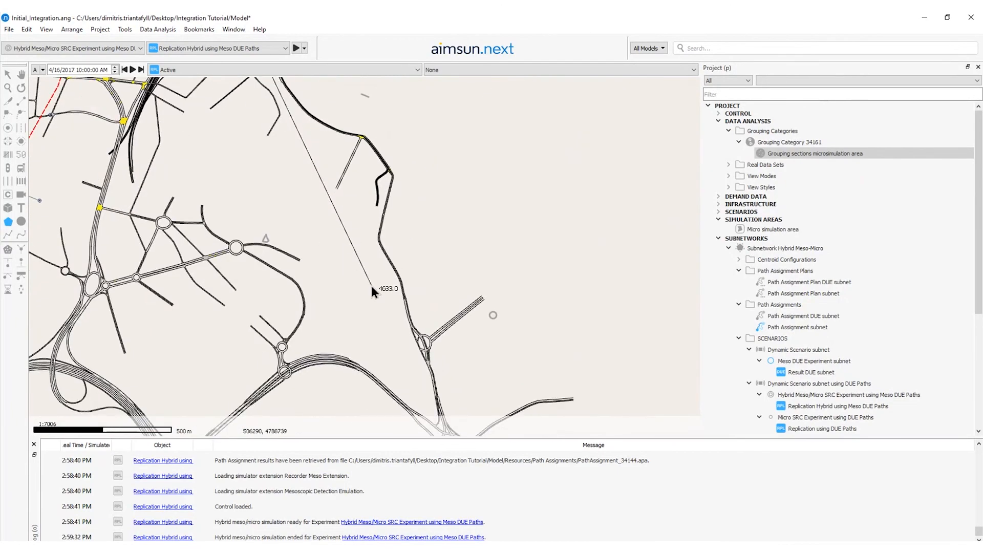
pyautogui.click(371, 286)
pyautogui.click(139, 378)
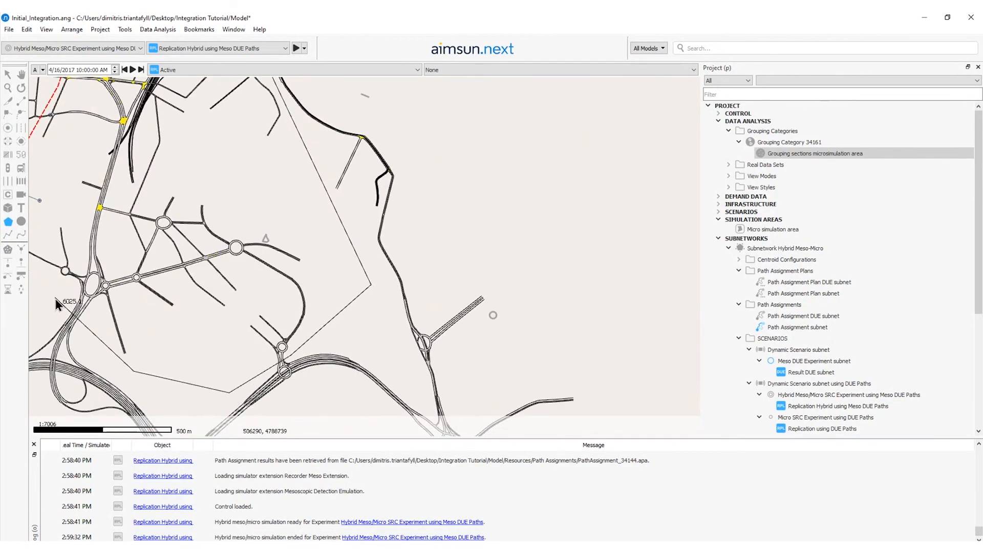
pyautogui.click(47, 302)
pyautogui.moveTo(47, 302); pyautogui.dragTo(289, 332)
pyautogui.click(80, 247)
pyautogui.moveTo(80, 248); pyautogui.dragTo(225, 300)
pyautogui.click(168, 260)
pyautogui.click(153, 213)
pyautogui.click(121, 191)
pyautogui.moveTo(83, 118); pyautogui.dragTo(183, 250)
pyautogui.click(124, 197)
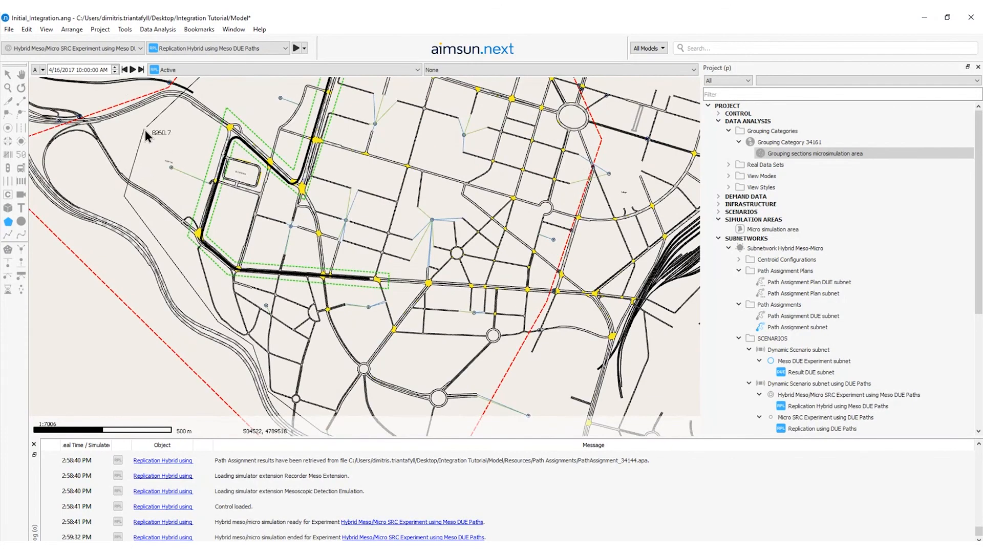
pyautogui.doubleClick(145, 128)
# - Convert the drawn polygon to a simulation area
pyautogui.rightClick(150, 169)
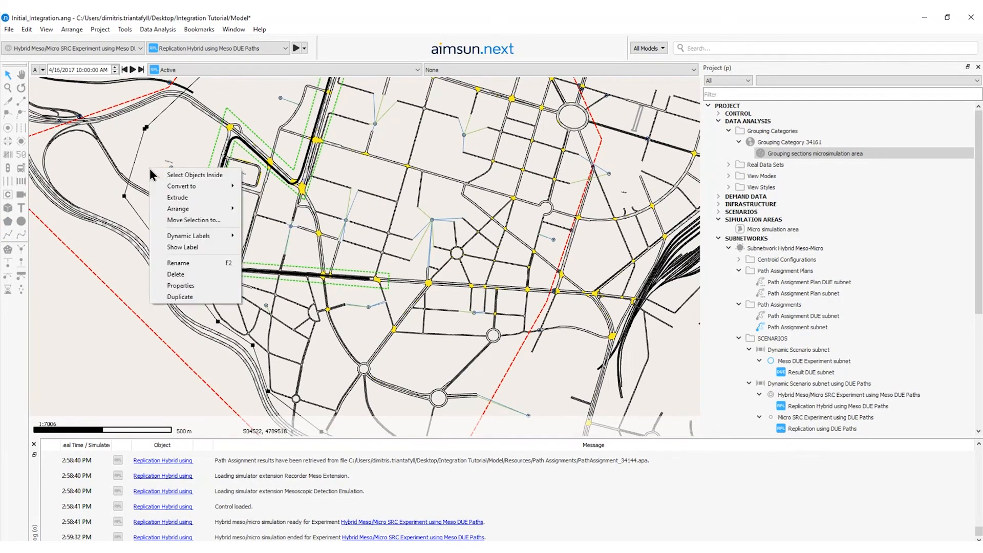
pyautogui.moveTo(181, 185)
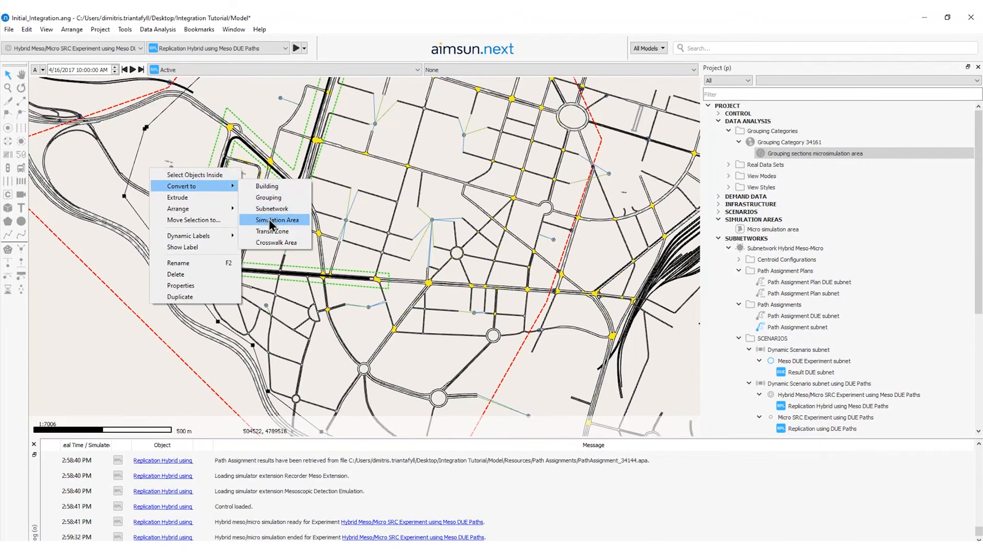
pyautogui.click(271, 220)
# - Rename the new simulation area as "meso simulation area"
pyautogui.click(766, 241)
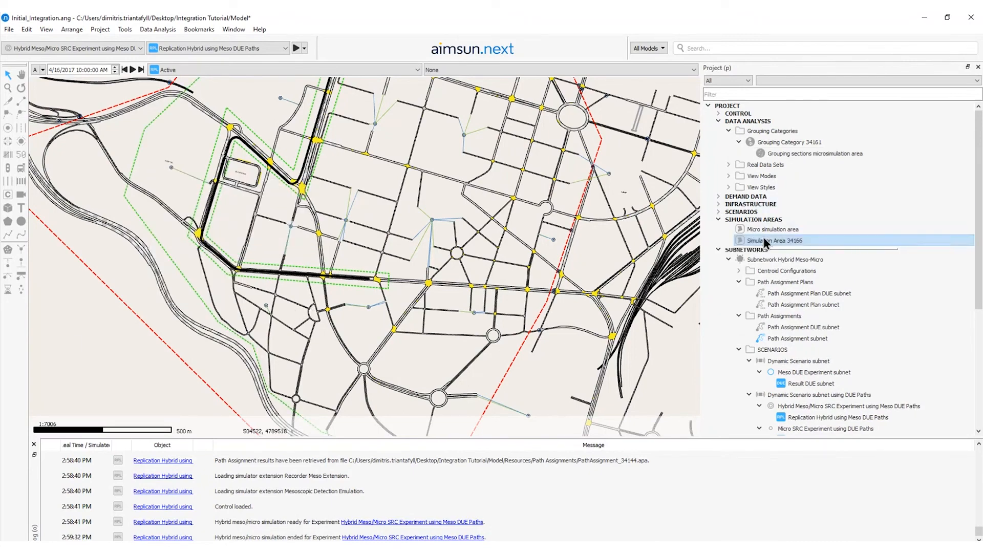
pyautogui.doubleClick(767, 242)
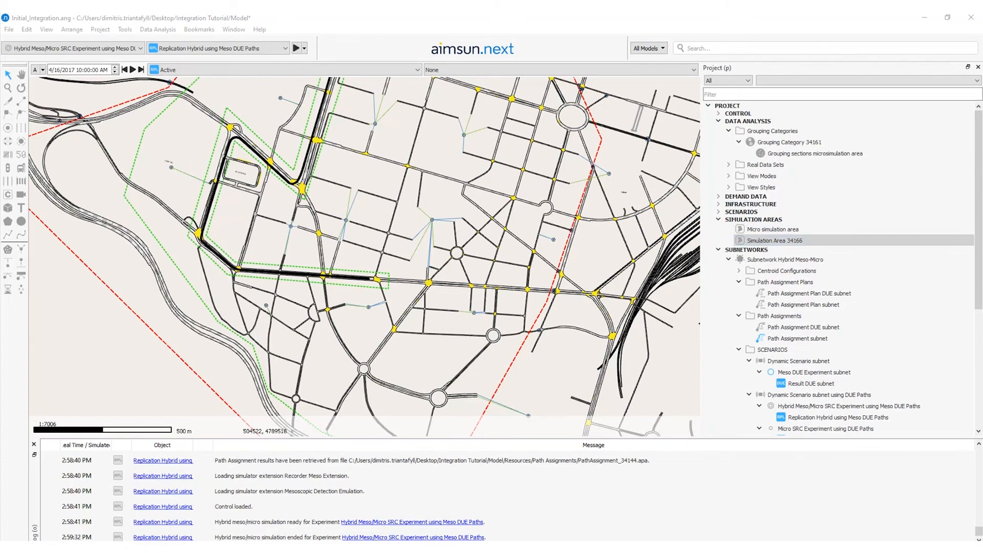
pyautogui.press('Home')
pyautogui.write('meso')
pyautogui.press('Delete')
pyautogui.press('Delete')
pyautogui.press('Delete')
pyautogui.press('Delete')
pyautogui.press('Delete')
pyautogui.press('Delete')
pyautogui.press('Return')
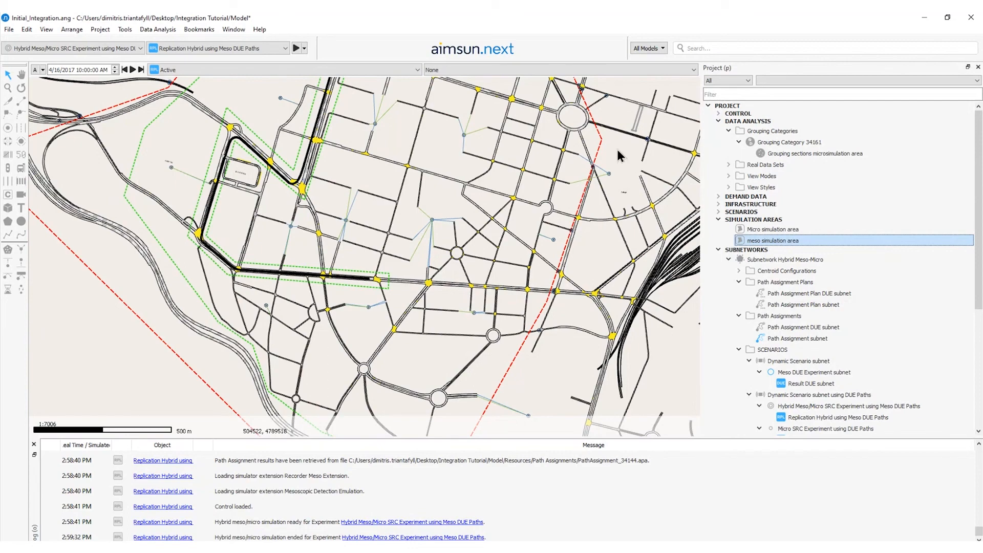
# - Examine the code of the volume delay function "VDF - Example for Motorway" and the sections that use it
pyautogui.click(719, 196)
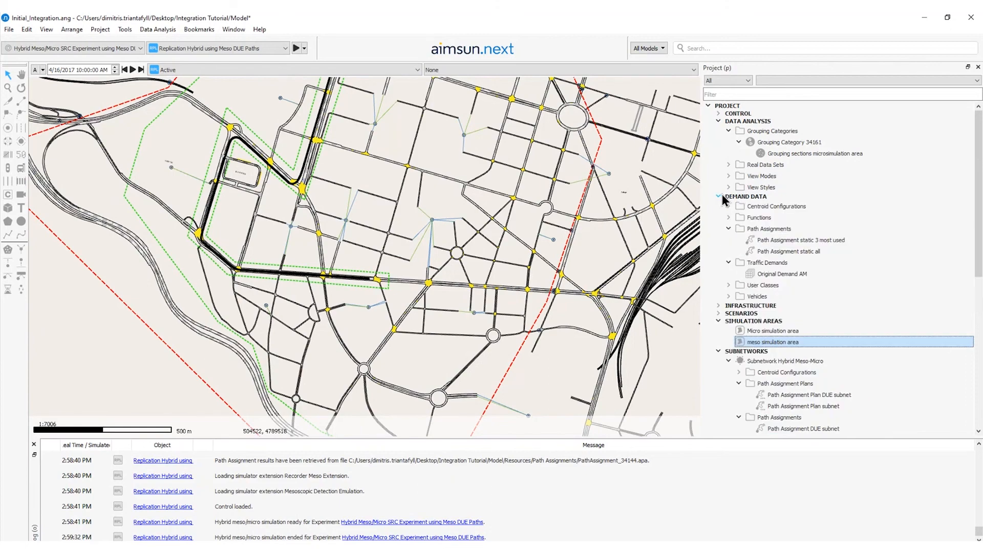
pyautogui.doubleClick(751, 218)
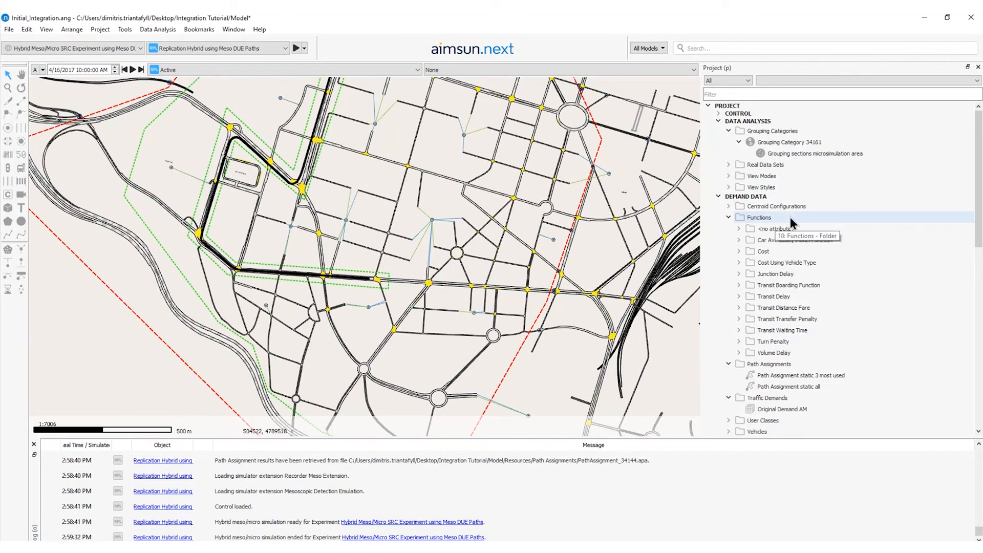
pyautogui.doubleClick(766, 352)
pyautogui.scroll(-3, 764, 364)
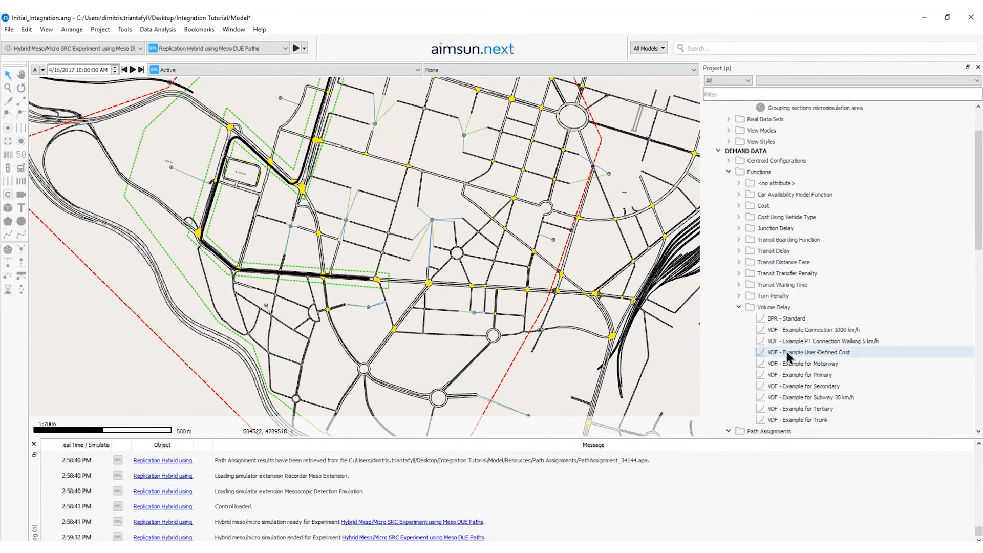
pyautogui.doubleClick(788, 363)
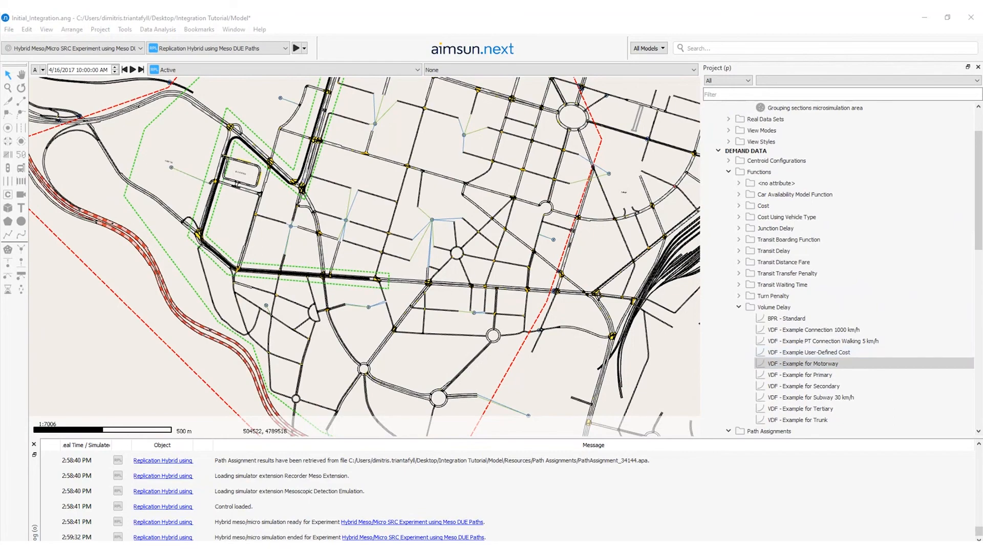
pyautogui.moveTo(35, 62); pyautogui.dragTo(407, 51)
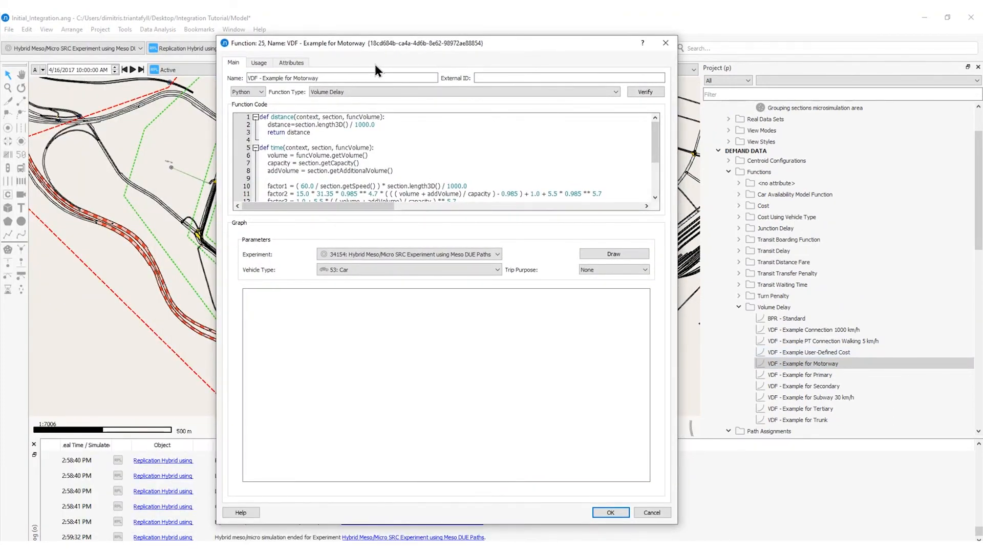
pyautogui.click(258, 62)
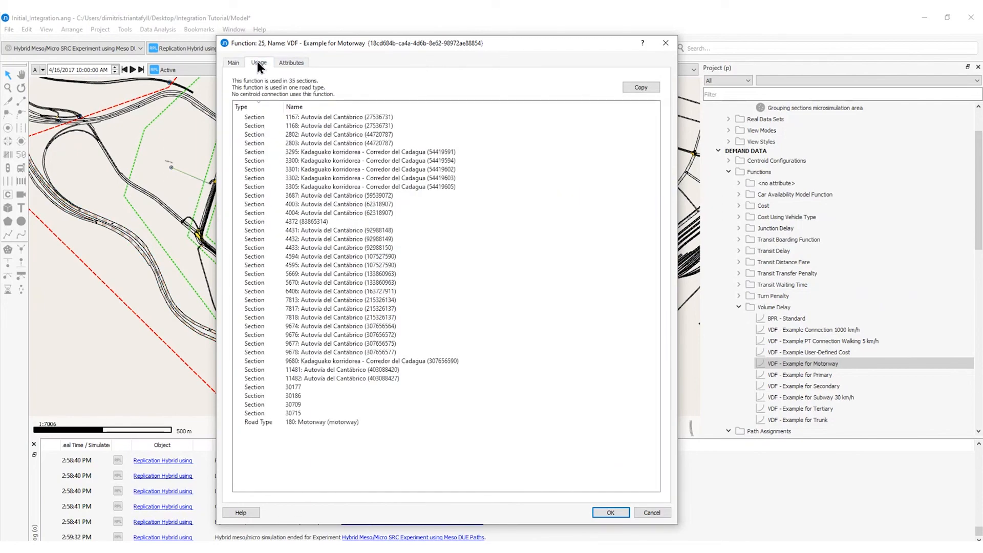
pyautogui.click(232, 62)
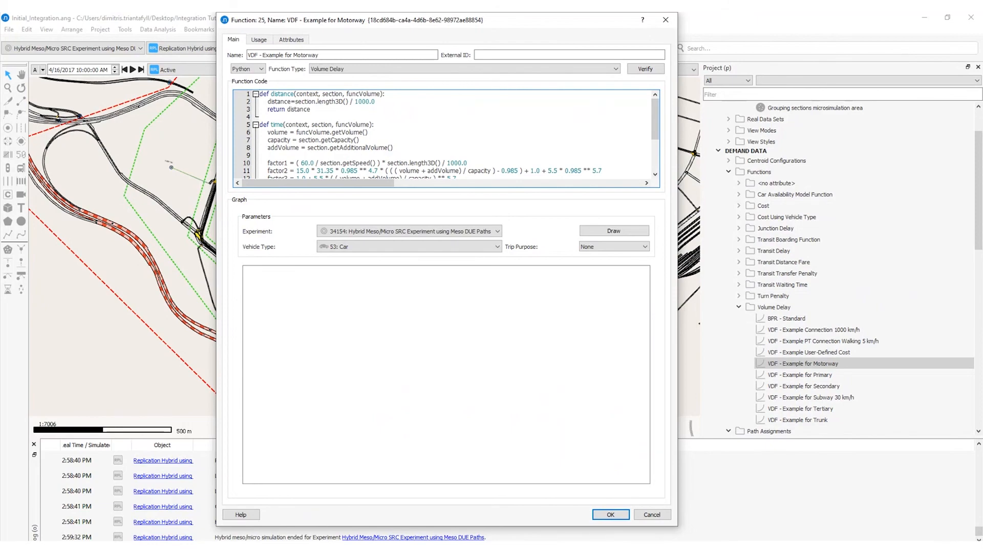
pyautogui.click(613, 515)
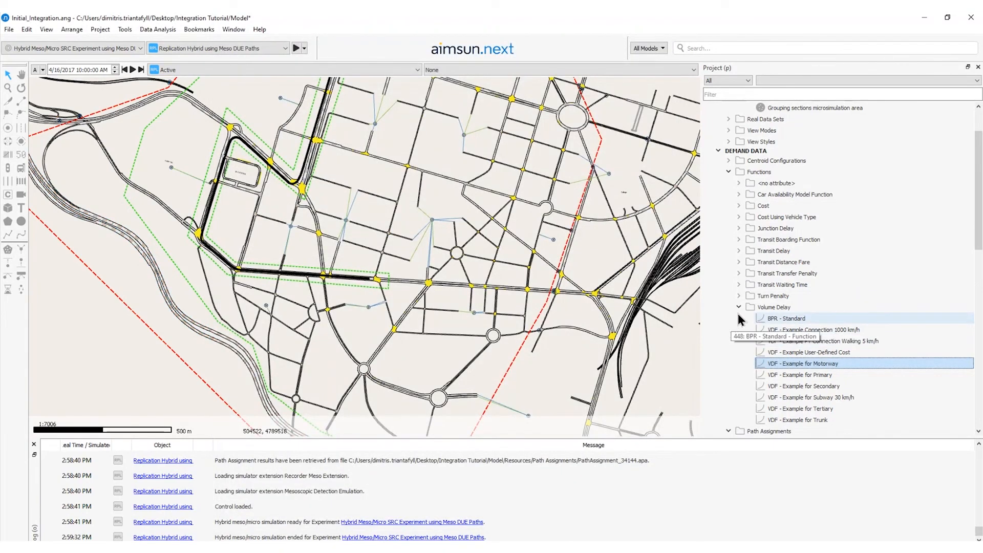
pyautogui.click(718, 151)
# - Create a new dynamic scenario in the main project and name it "macro meso dynamic scenario"
pyautogui.rightClick(739, 144)
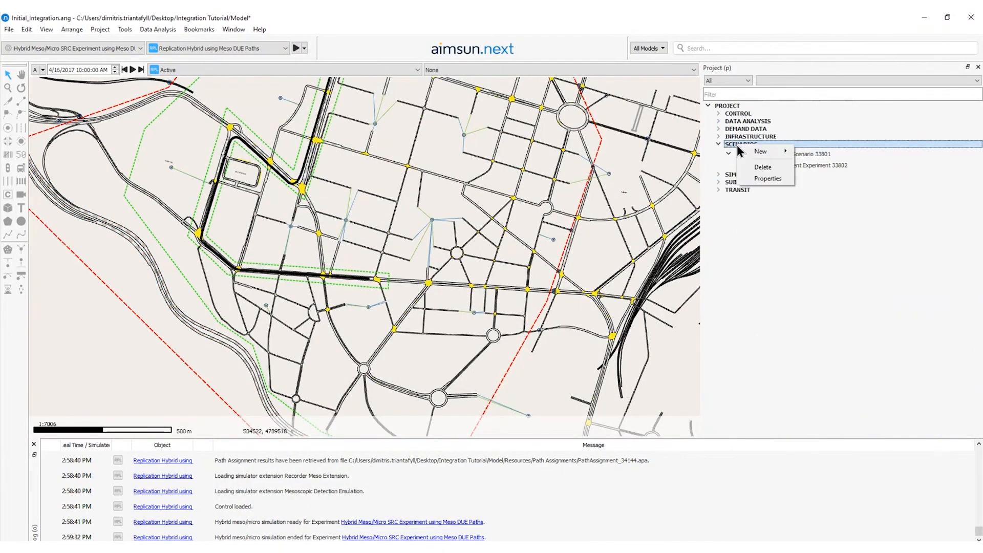
pyautogui.moveTo(776, 150)
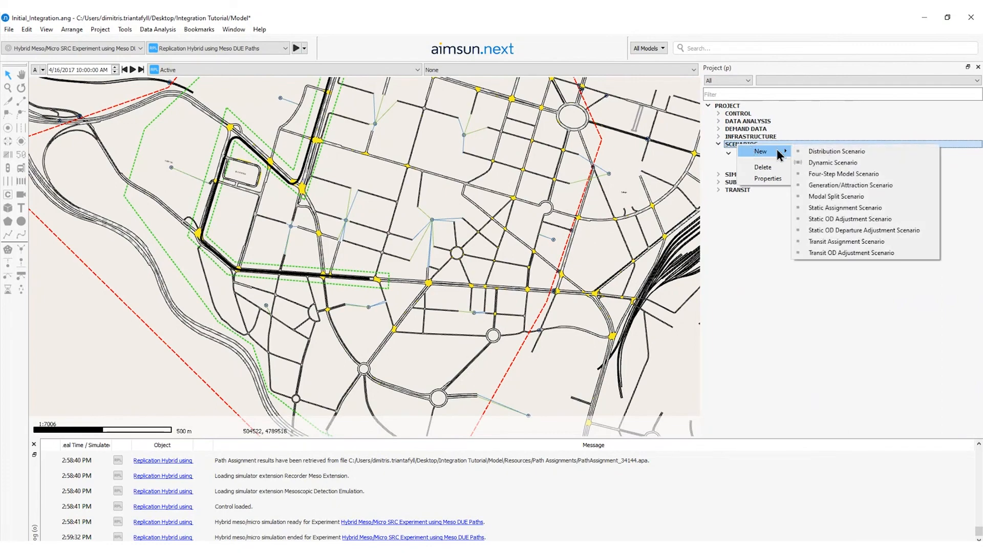
pyautogui.click(822, 161)
pyautogui.doubleClick(780, 175)
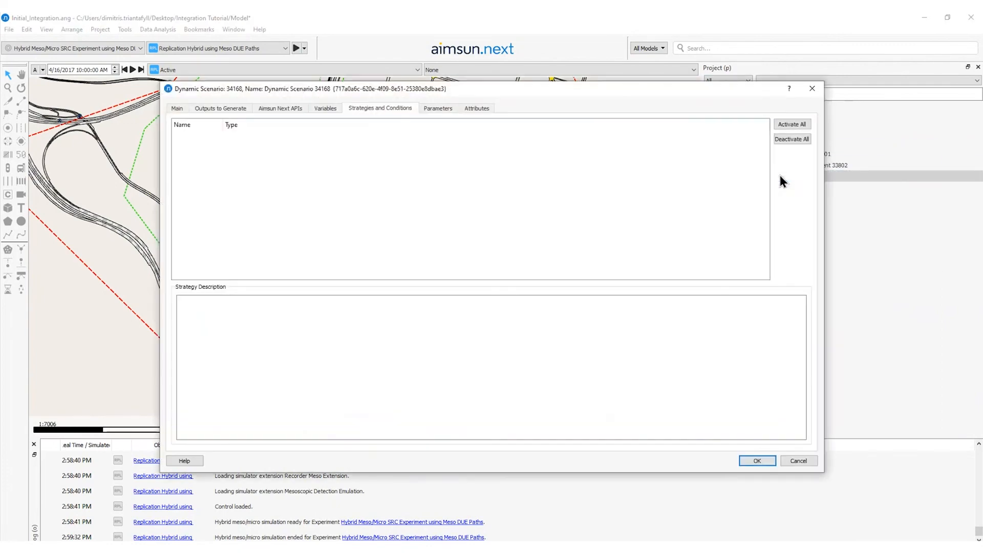
pyautogui.click(177, 109)
pyautogui.moveTo(264, 124); pyautogui.dragTo(164, 120)
pyautogui.write('macro mes')
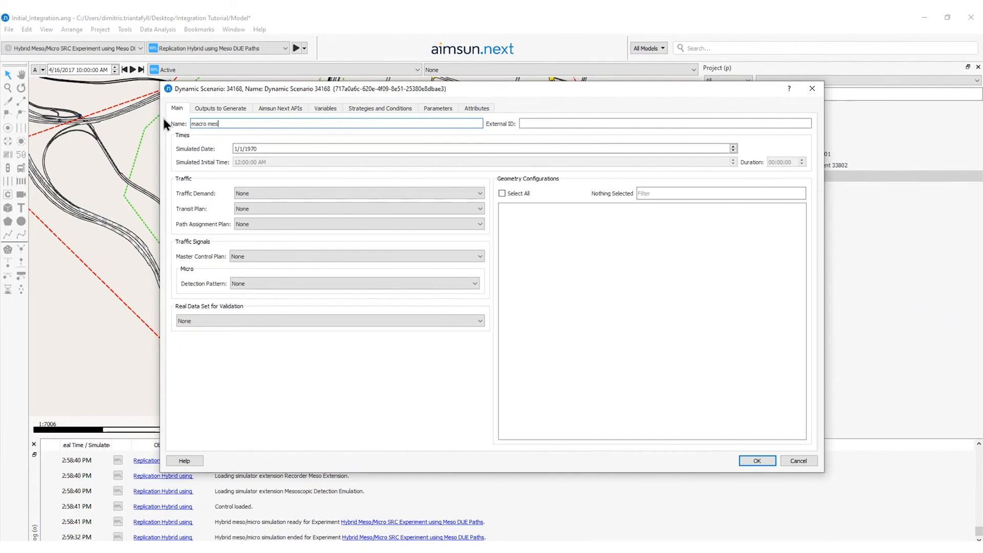
pyautogui.write('o dynamic scenario')
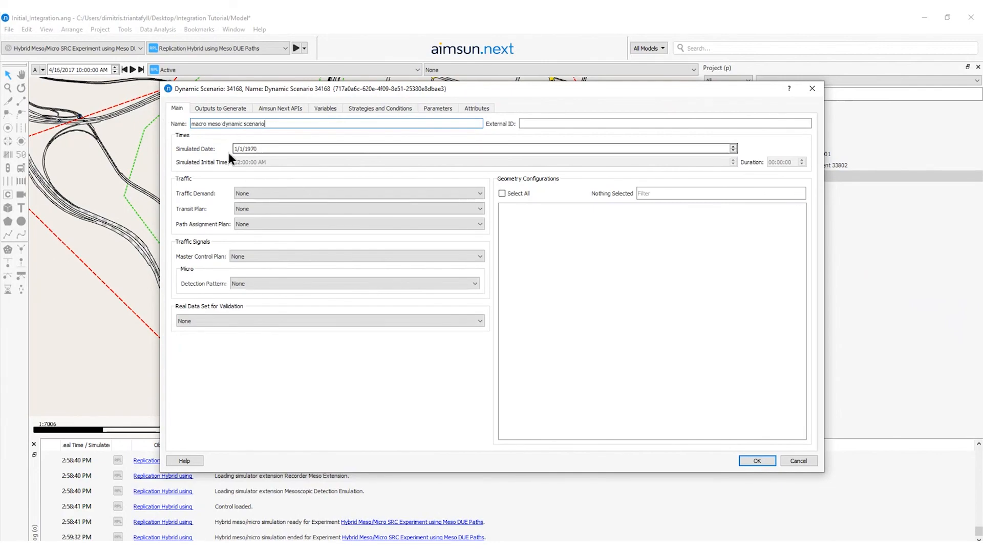
# - Set the scenario's date to 4/16/2017, demand to Original Demand AM, transit to PTPlan, control to MCP AM and validation data to Detector Data AM
pyautogui.click(229, 150)
pyautogui.write('6/2017')
pyautogui.click(326, 194)
pyautogui.click(322, 210)
pyautogui.click(303, 210)
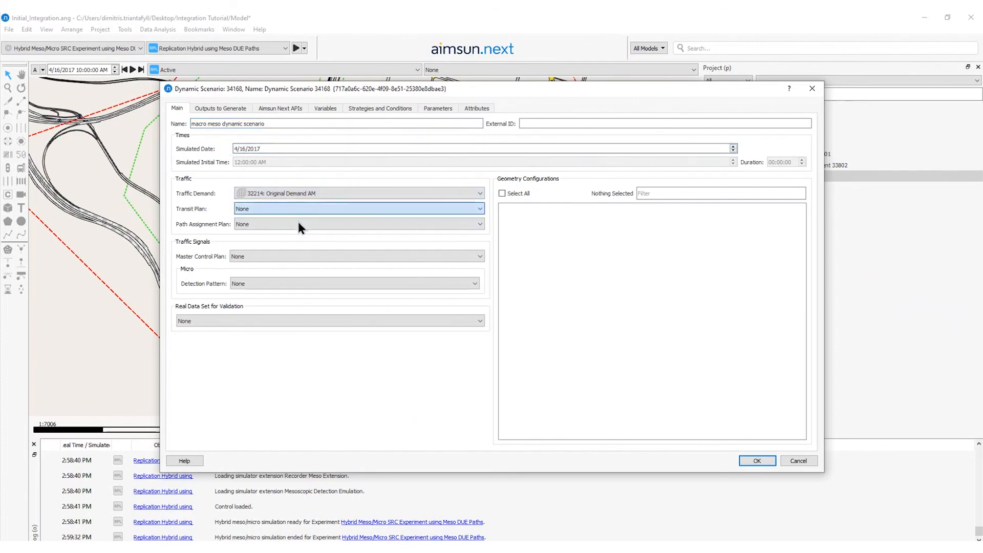
pyautogui.click(298, 225)
pyautogui.click(274, 257)
pyautogui.click(267, 273)
pyautogui.click(249, 320)
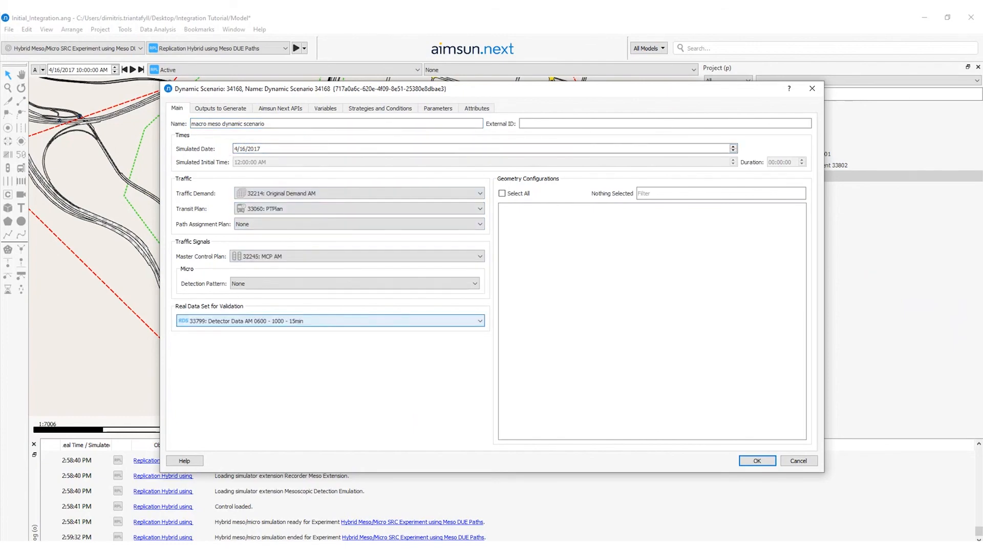
pyautogui.click(756, 457)
# - Set the scenario's statistics and detection output intervals to 15 minutes and accept the settings
pyautogui.doubleClick(775, 176)
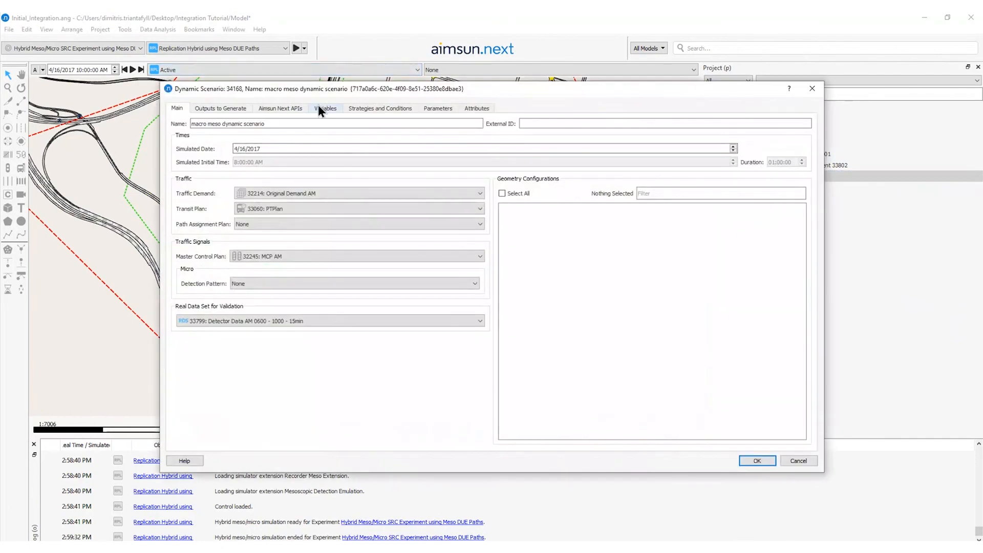
pyautogui.click(228, 109)
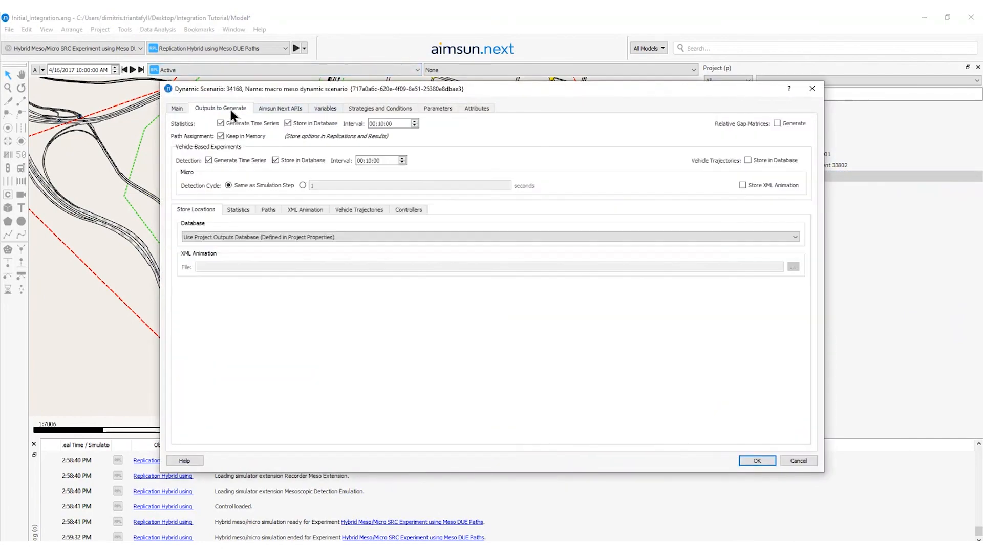
pyautogui.doubleClick(381, 123)
pyautogui.write('15')
pyautogui.doubleClick(368, 160)
pyautogui.write('15')
pyautogui.press('Return')
# - Add an experiment to the macro meso dynamic scenario using the Macro/Meso Hybrid Simulator and Dynamic User Equilibrium
pyautogui.rightClick(773, 178)
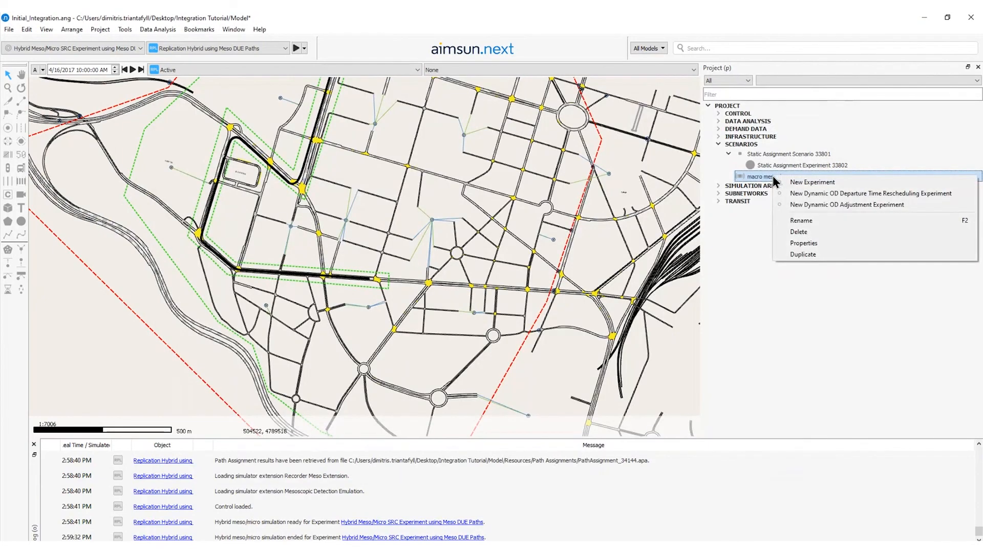
pyautogui.click(812, 182)
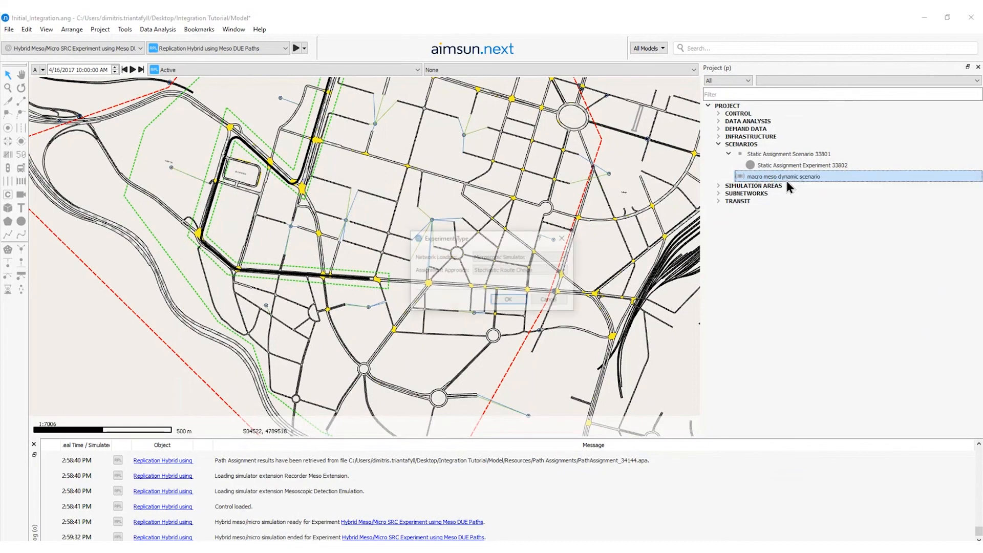
pyautogui.click(503, 257)
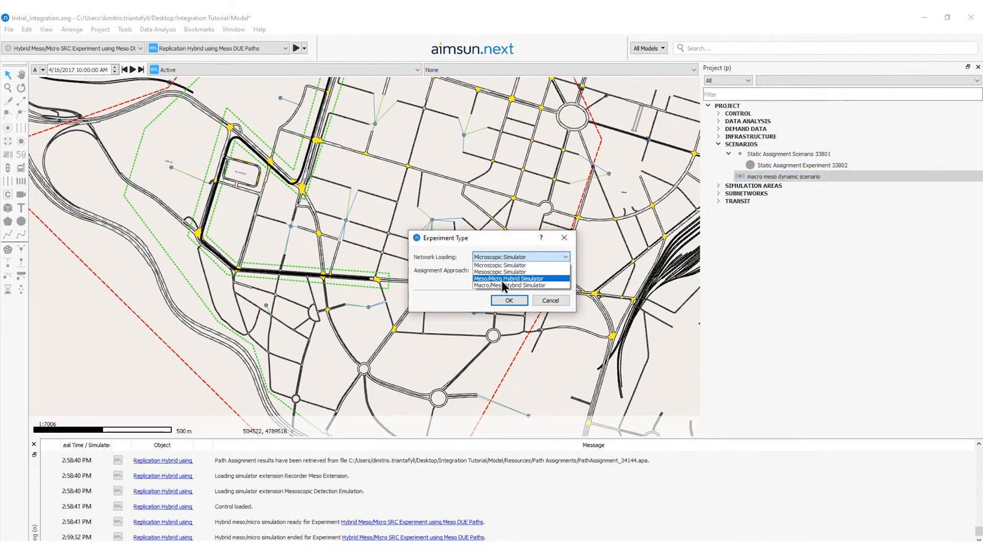
pyautogui.click(505, 276)
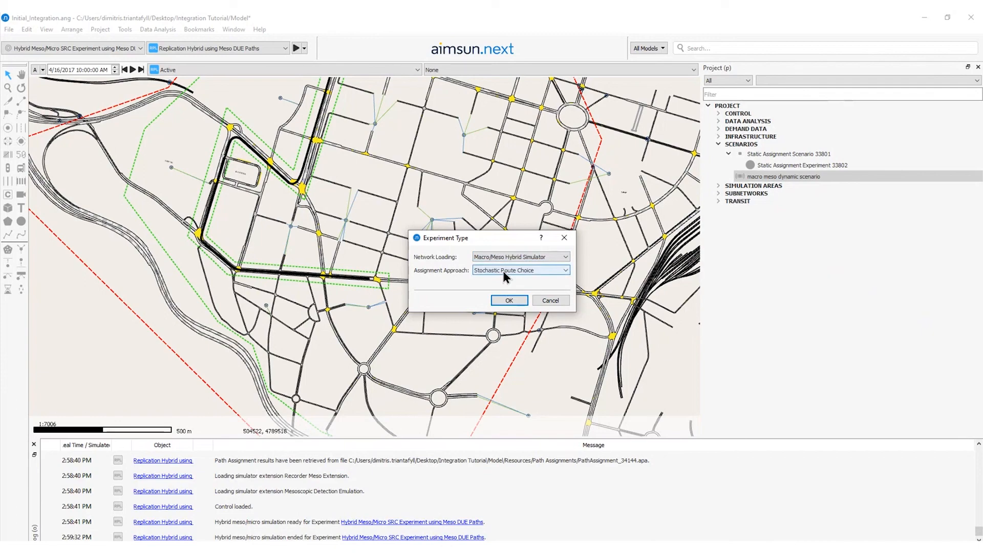
pyautogui.click(503, 271)
pyautogui.click(508, 282)
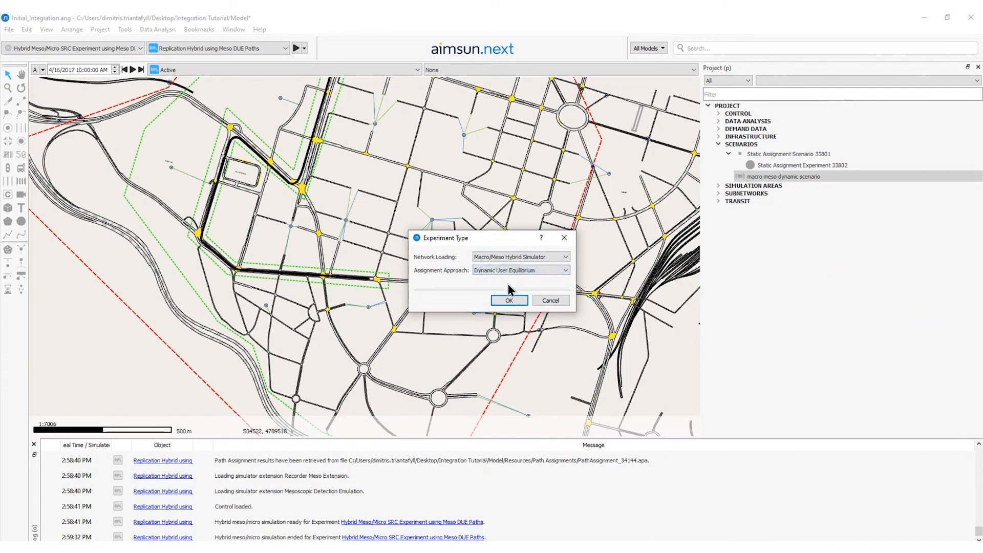
pyautogui.click(509, 300)
# - Name the experiment "Hybrid Macro/Meso DUE Experiment", include the meso simulation area in its mesosimulation scope, and accept the settings
pyautogui.doubleClick(793, 187)
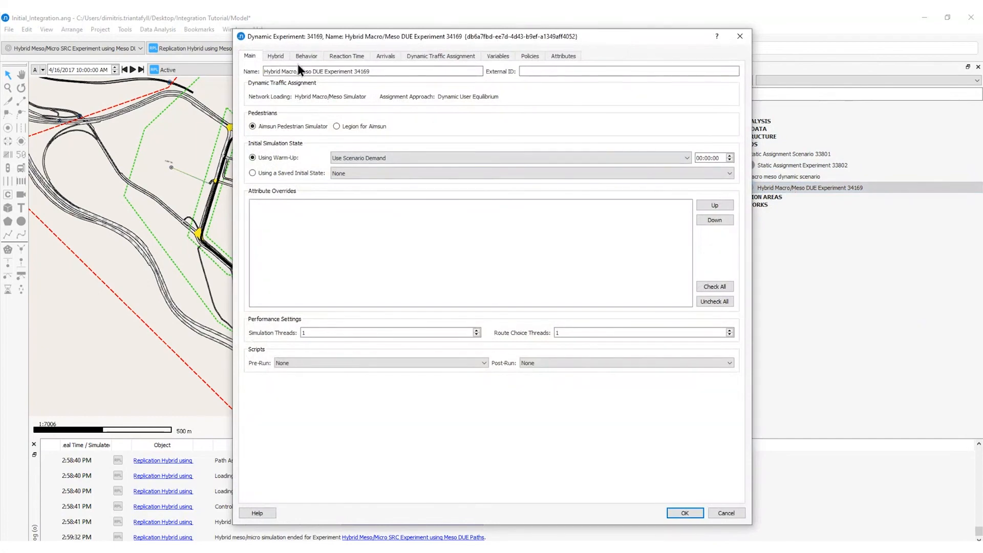
pyautogui.doubleClick(358, 71)
pyautogui.click(278, 57)
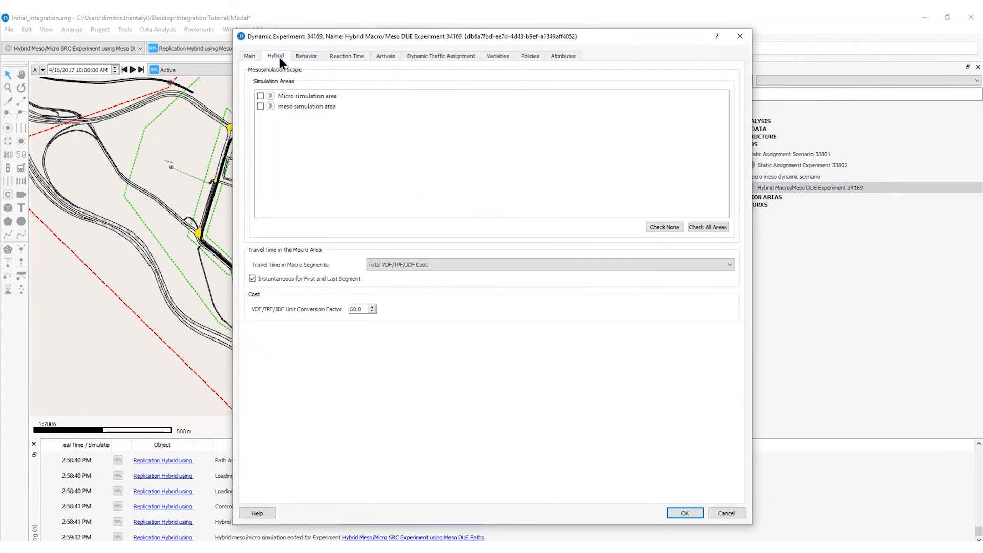
pyautogui.click(260, 106)
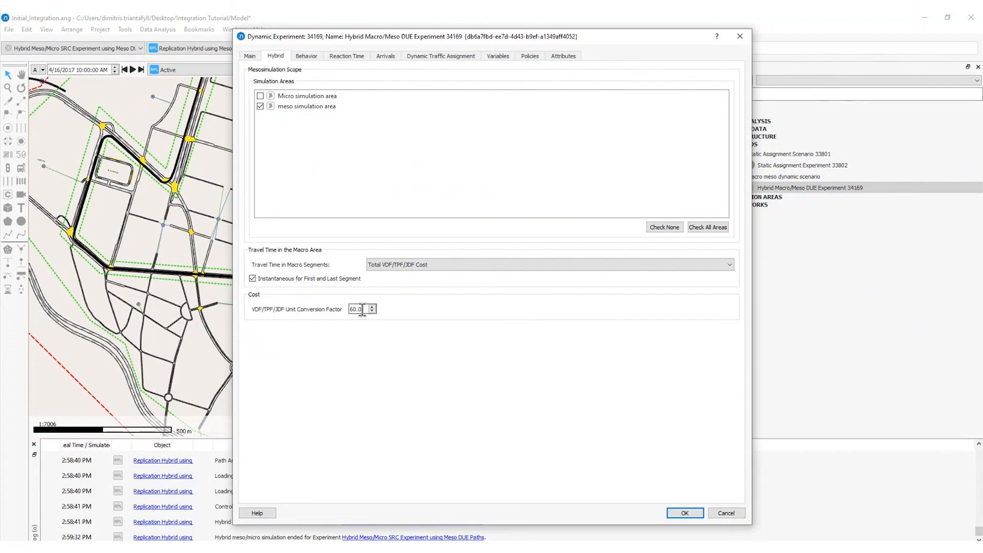
pyautogui.moveTo(362, 309); pyautogui.dragTo(348, 311)
pyautogui.click(685, 513)
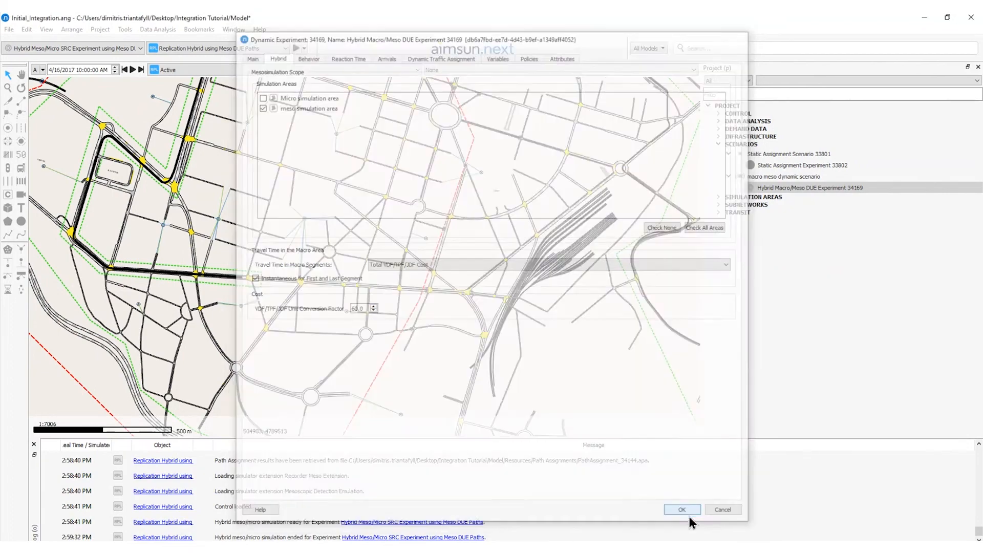
# - Create a new result under the Hybrid Macro/Meso DUE Experiment and name it "Result macro meso DUE"
pyautogui.rightClick(781, 191)
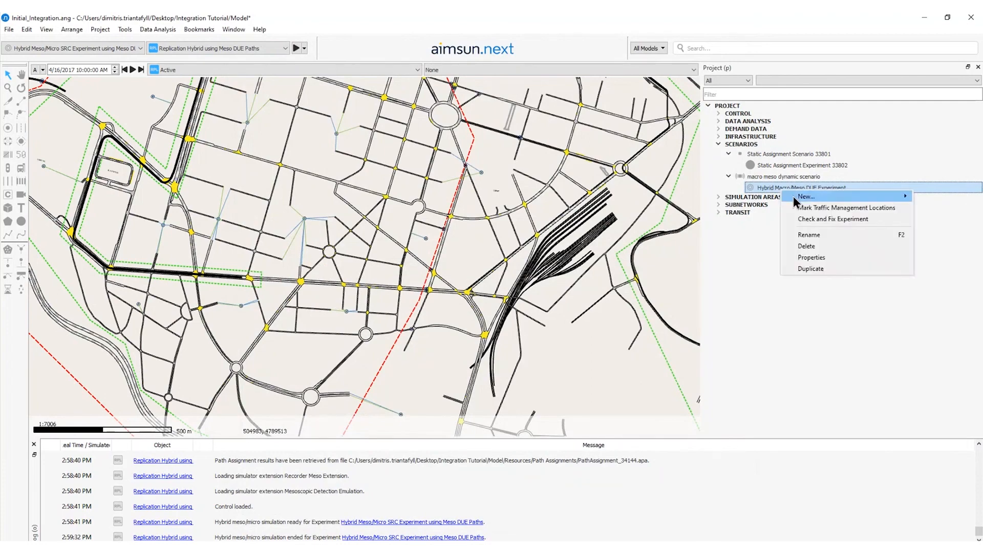
pyautogui.moveTo(794, 197)
pyautogui.click(745, 197)
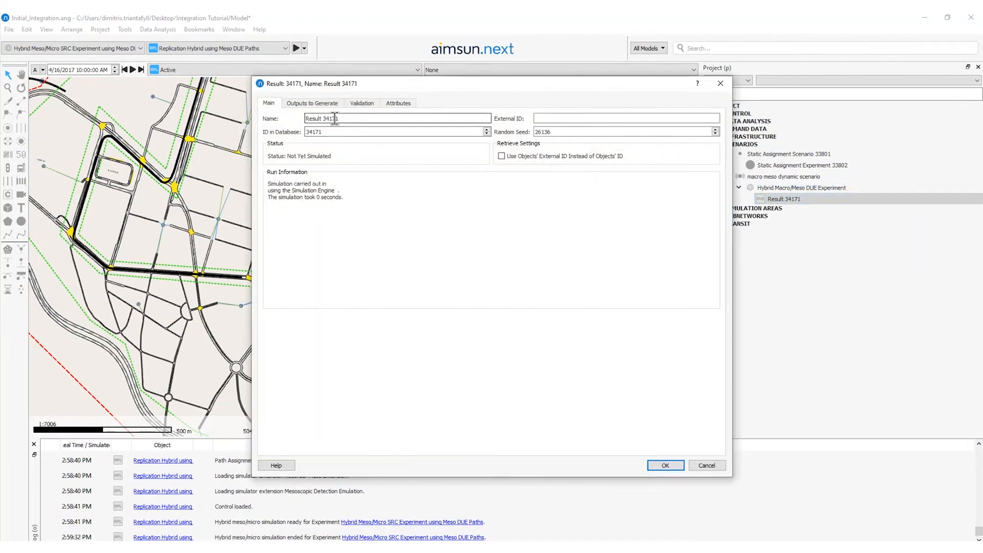
pyautogui.doubleClick(335, 118)
pyautogui.click(665, 465)
# - Run Result macro meso DUE, review the relative gap per iteration in its DUE summary, and close the result
pyautogui.rightClick(758, 199)
pyautogui.click(791, 205)
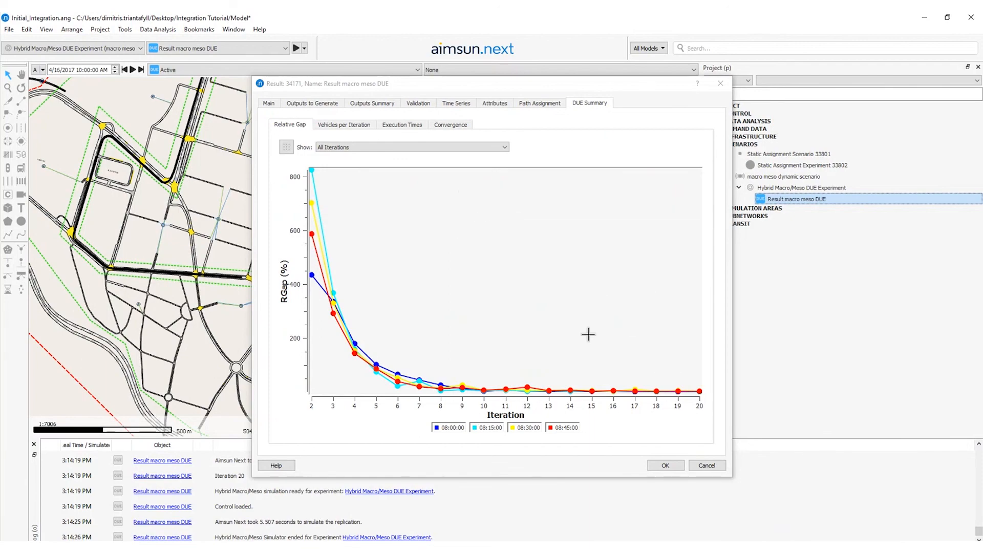
pyautogui.click(665, 465)
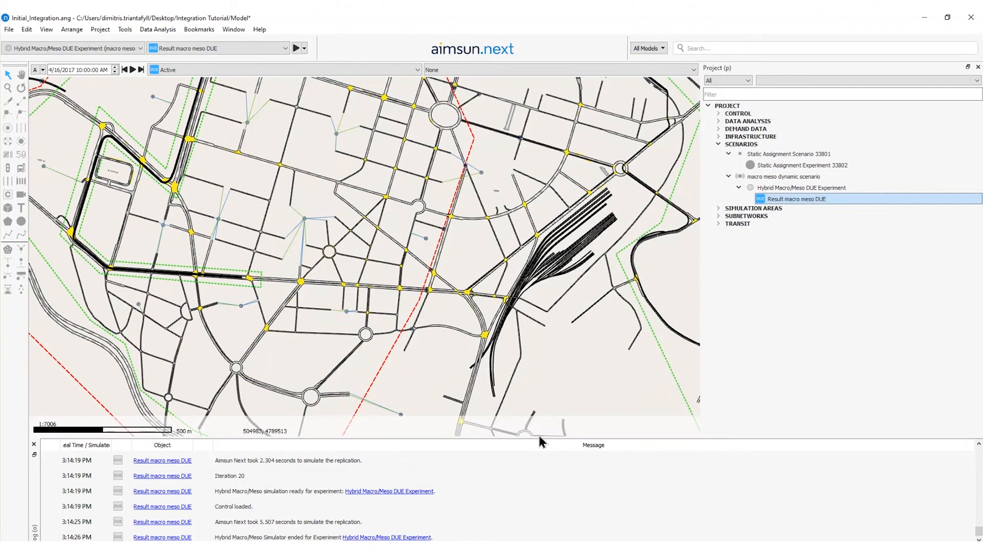
# - Replace the log with an enlarged table view listing all objects of type Section
pyautogui.moveTo(539, 436); pyautogui.dragTo(334, 278)
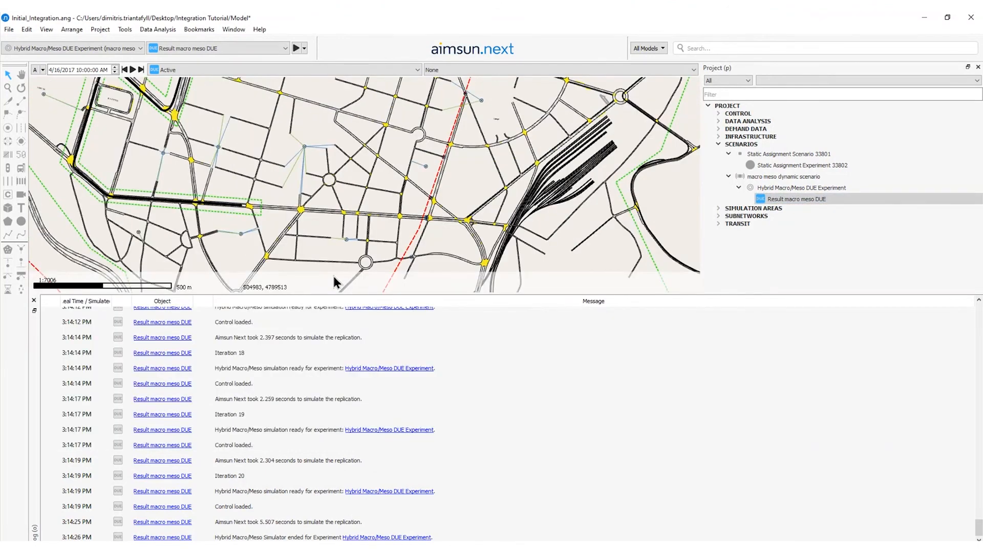
pyautogui.press('t')
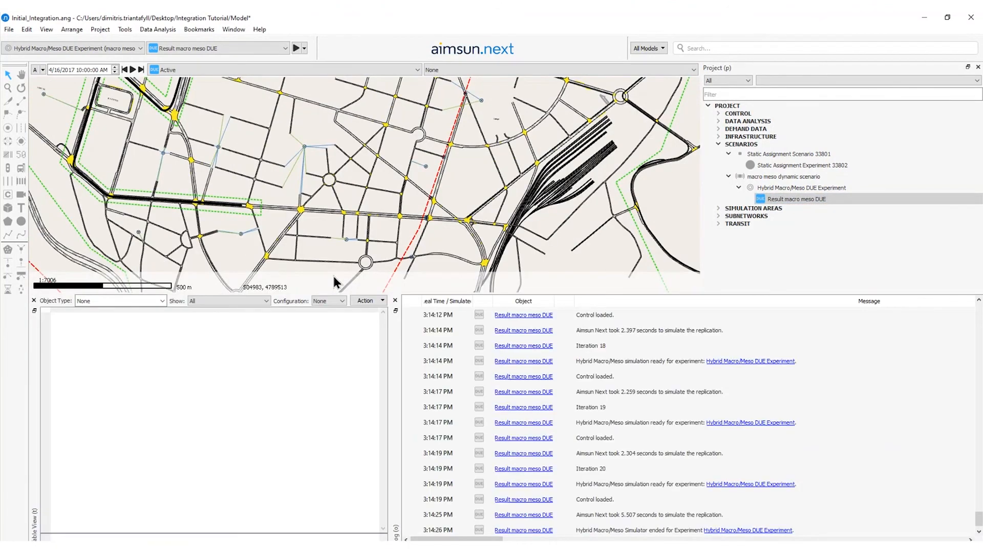
pyautogui.click(394, 300)
pyautogui.doubleClick(84, 300)
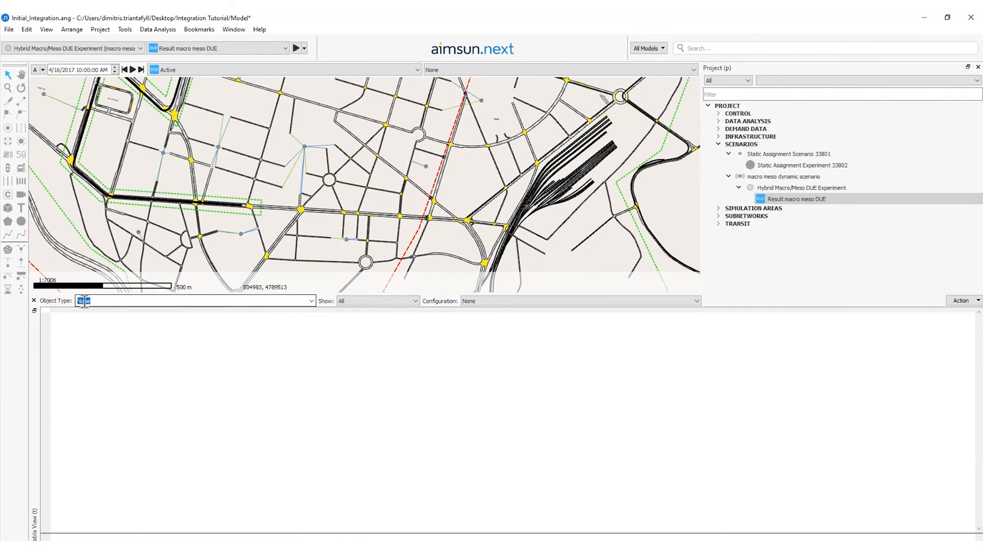
pyautogui.write('se')
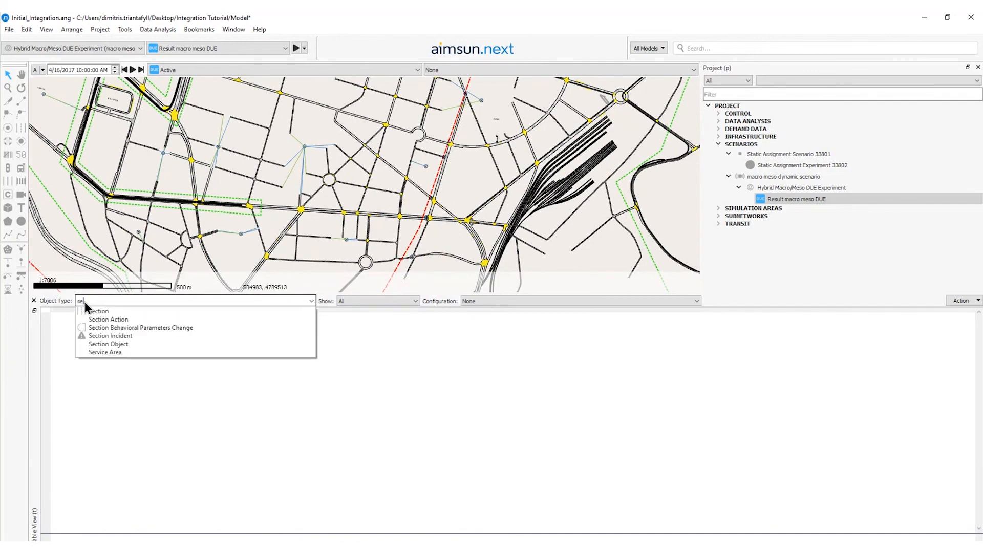
pyautogui.click(94, 310)
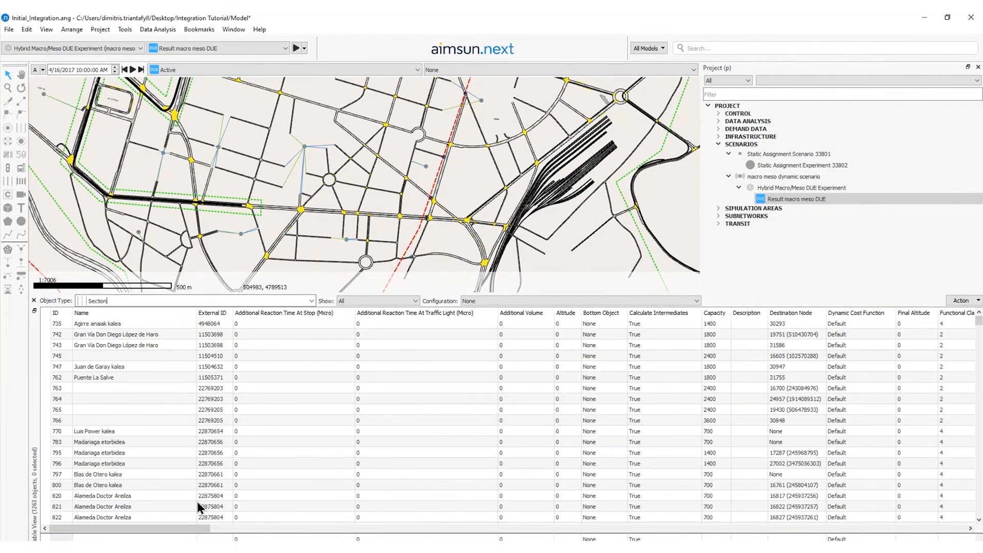
# - Set the volume delay function for all listed sections to BPR - Standard and close the table view
pyautogui.moveTo(184, 528); pyautogui.dragTo(951, 535)
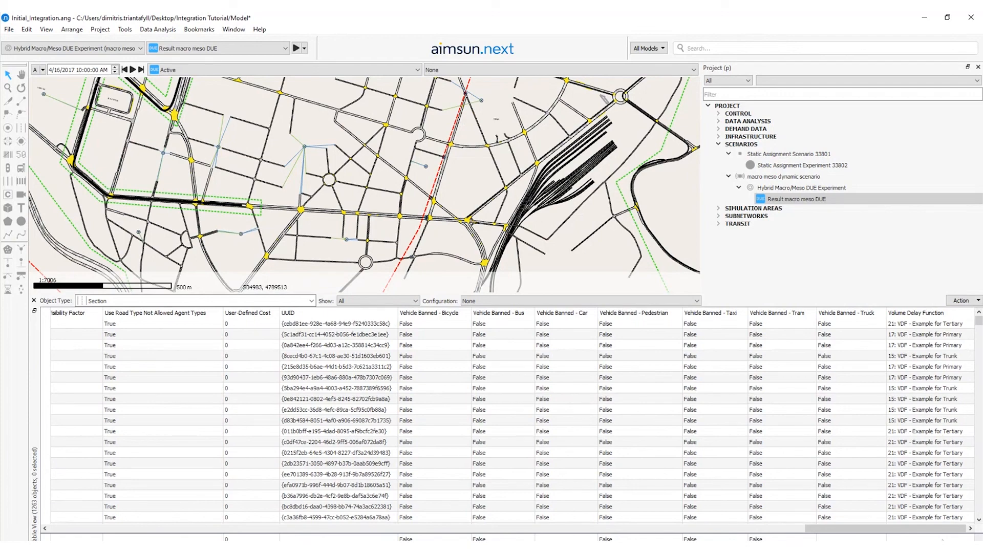
pyautogui.doubleClick(942, 539)
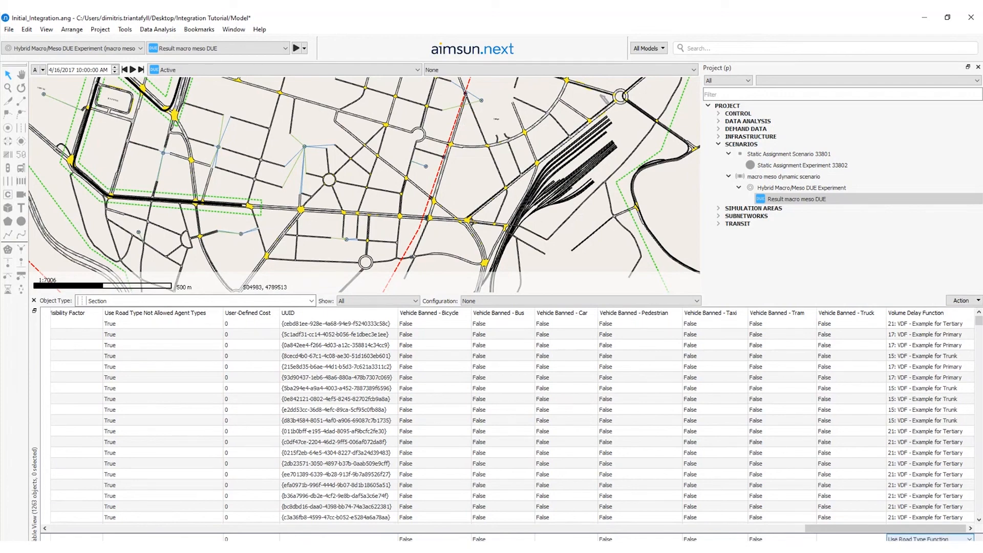
pyautogui.click(931, 539)
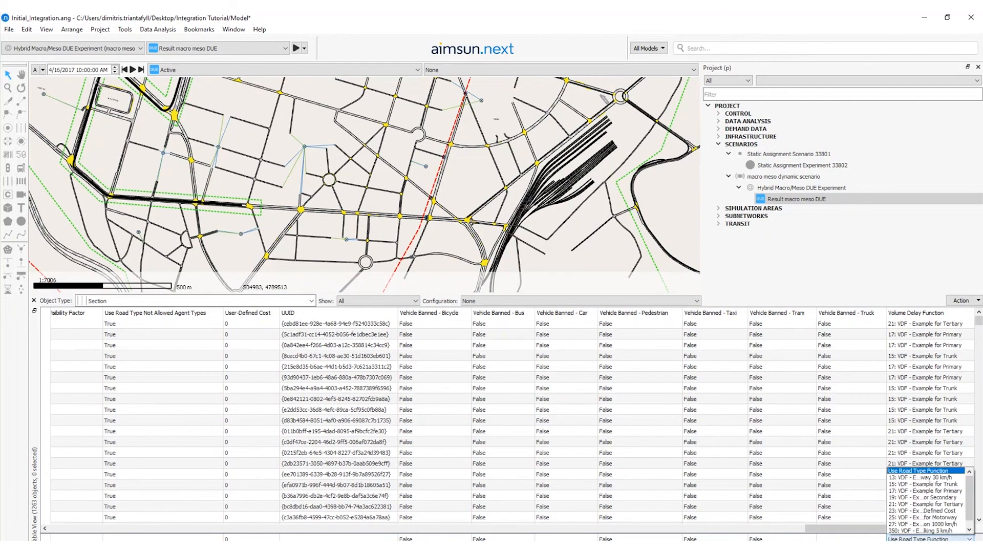
pyautogui.click(930, 531)
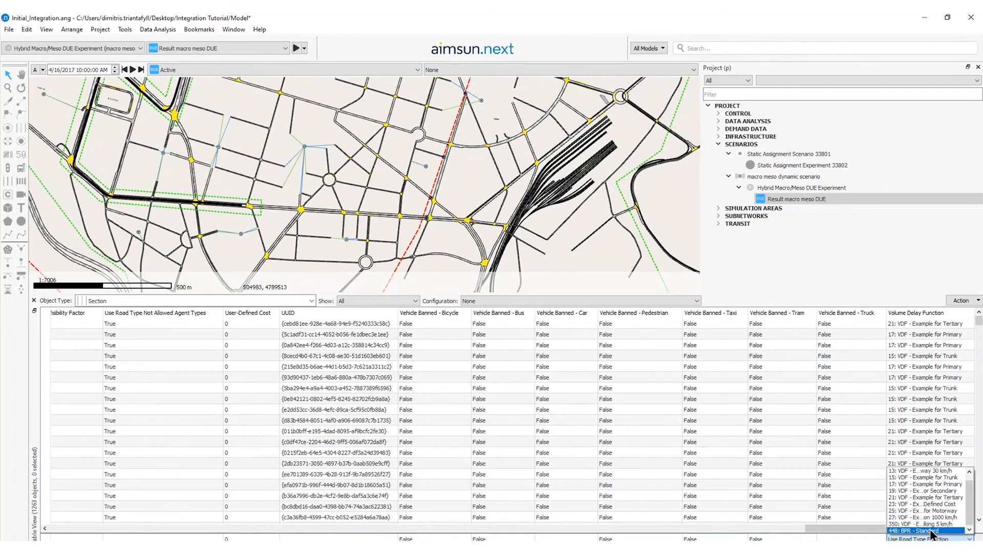
pyautogui.click(33, 301)
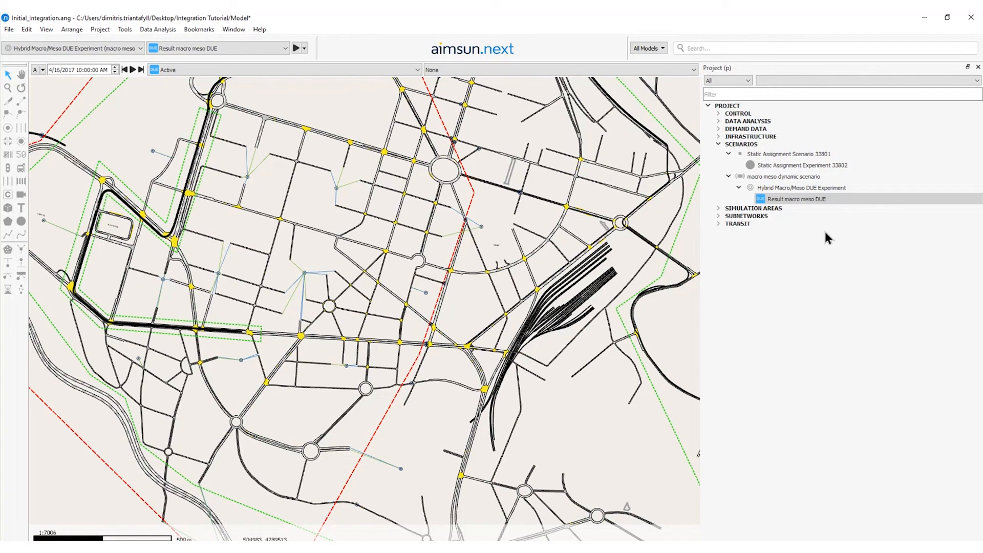
# - Create a new path assignment plan in the demand data and name it "Path Assignment Plan macro meso"
pyautogui.doubleClick(739, 129)
pyautogui.rightClick(739, 128)
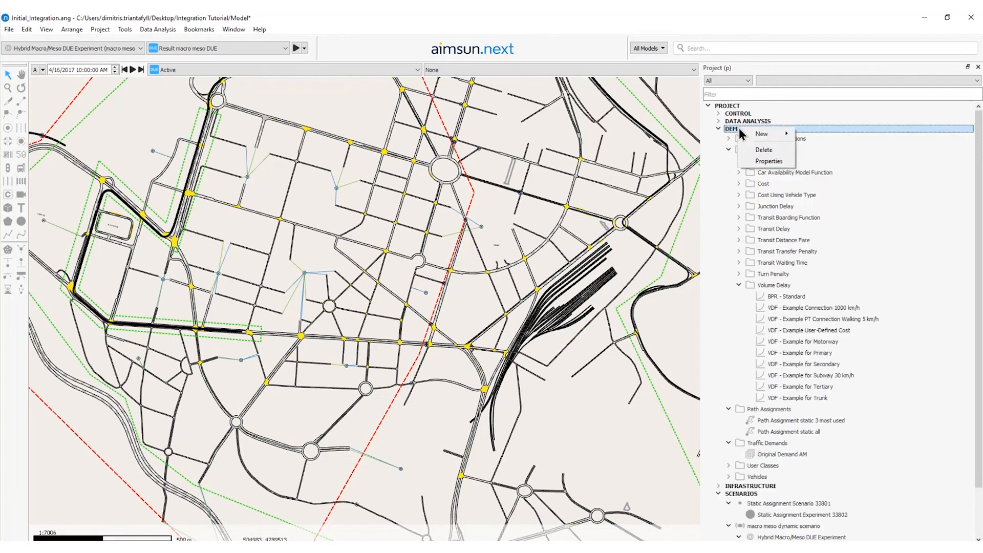
pyautogui.moveTo(748, 132)
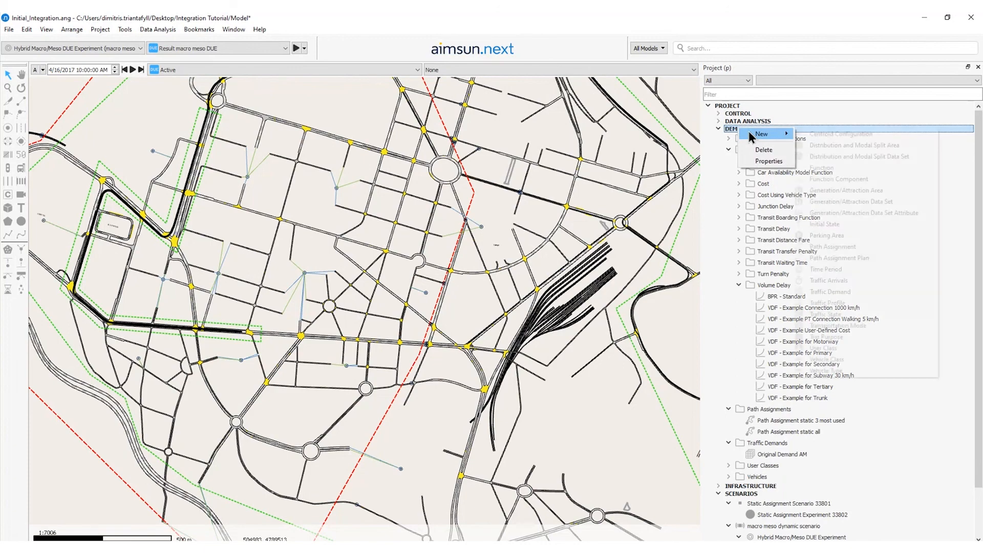
pyautogui.click(865, 257)
pyautogui.doubleClick(811, 420)
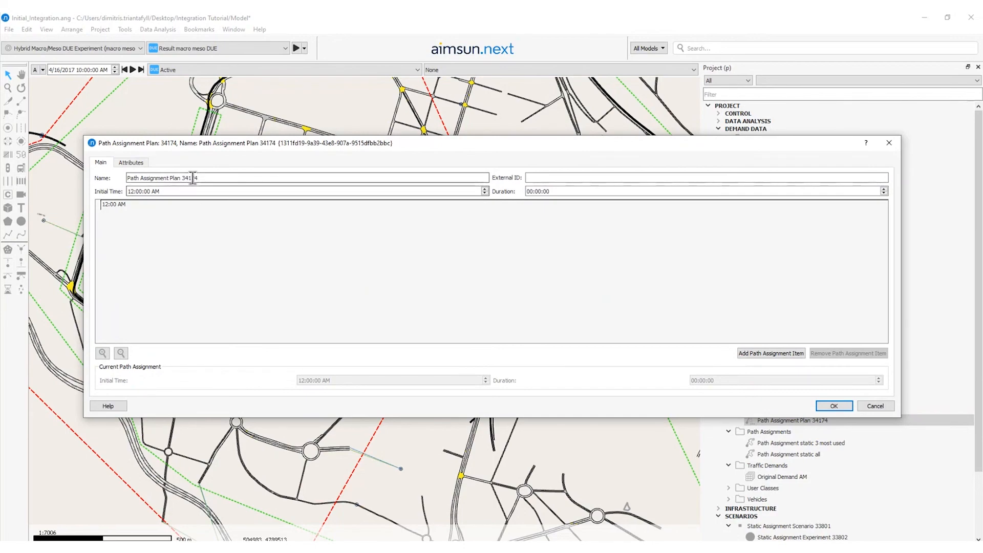
pyautogui.doubleClick(209, 178)
pyautogui.write('macro meso')
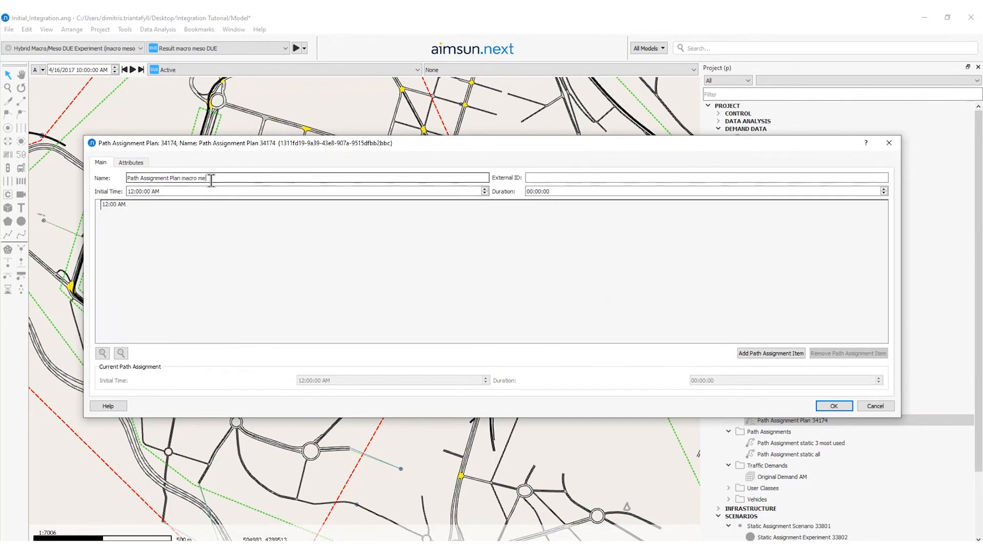
# - Add Path Assignment static 3 most used to the plan, starting at 8:00:00 AM with a 15-minute duration
pyautogui.click(754, 352)
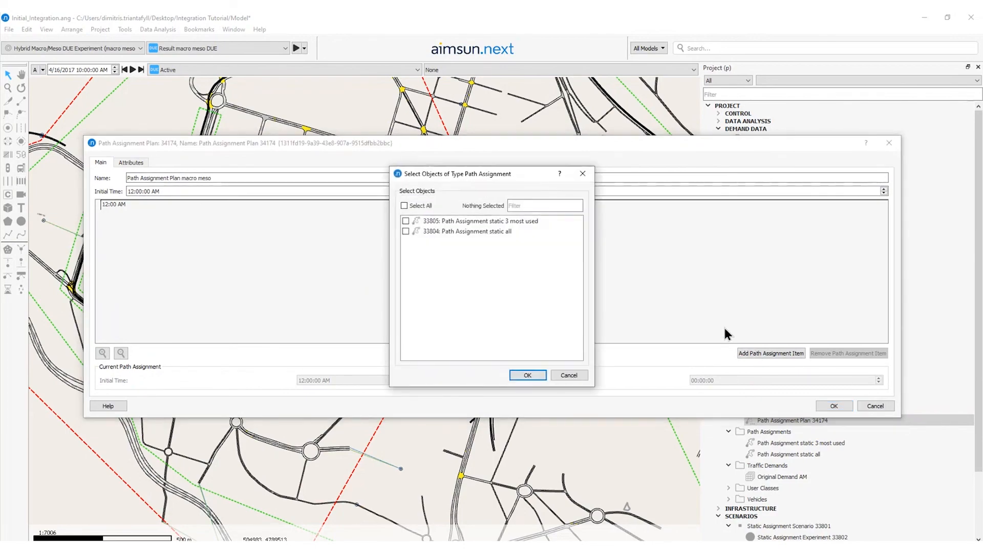
pyautogui.click(406, 221)
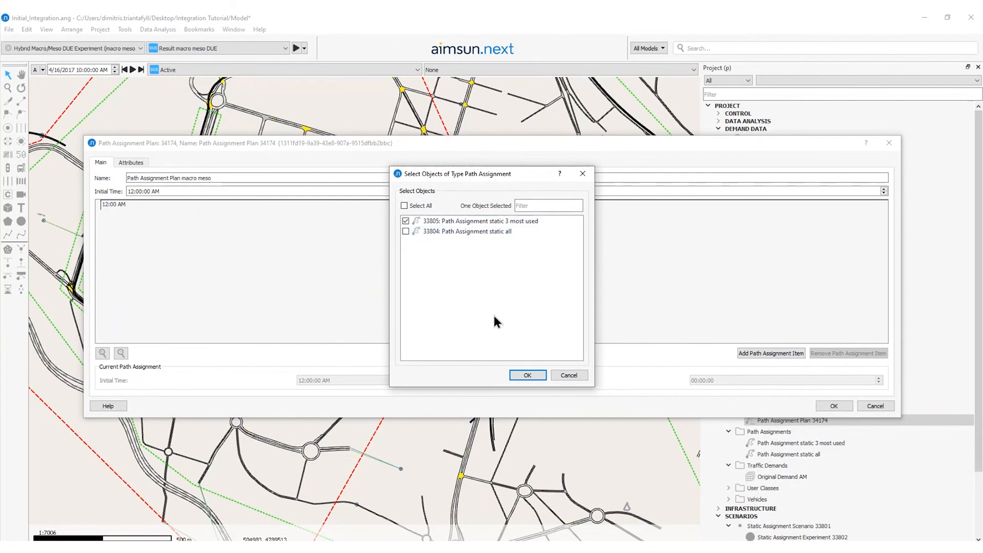
pyautogui.click(527, 375)
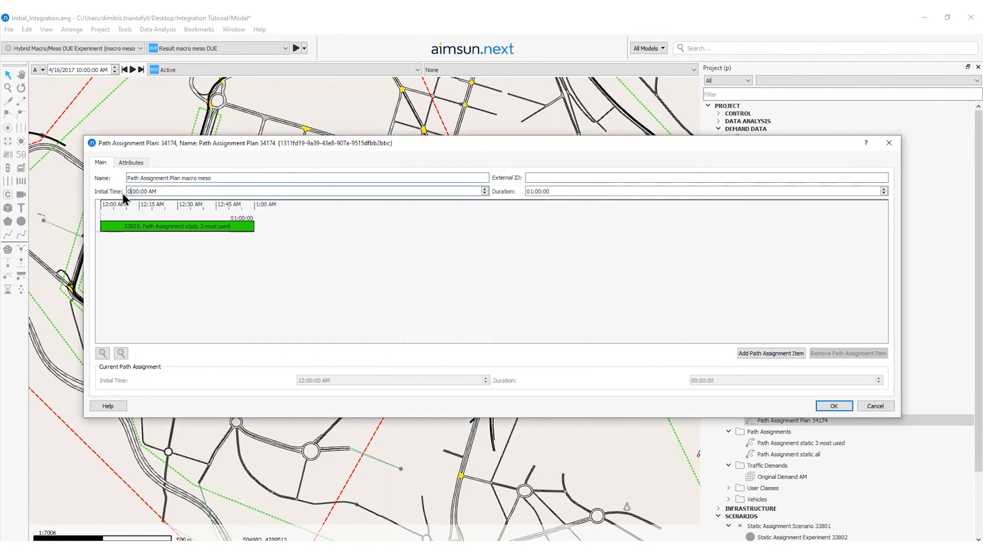
pyautogui.write('8')
pyautogui.click(199, 231)
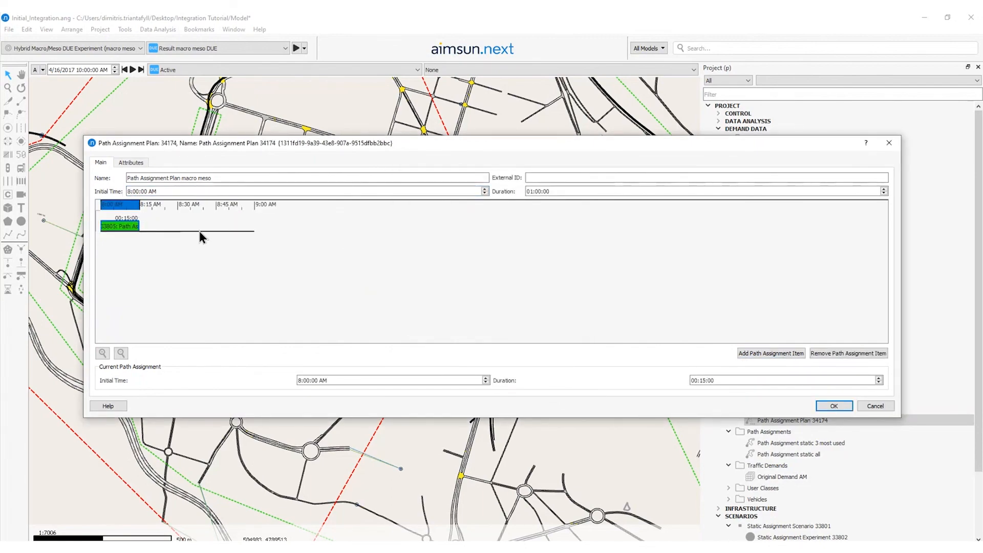
# - Add Path Assignment static all to the plan, starting at 8:15:00 AM with a 30-minute duration
pyautogui.click(763, 353)
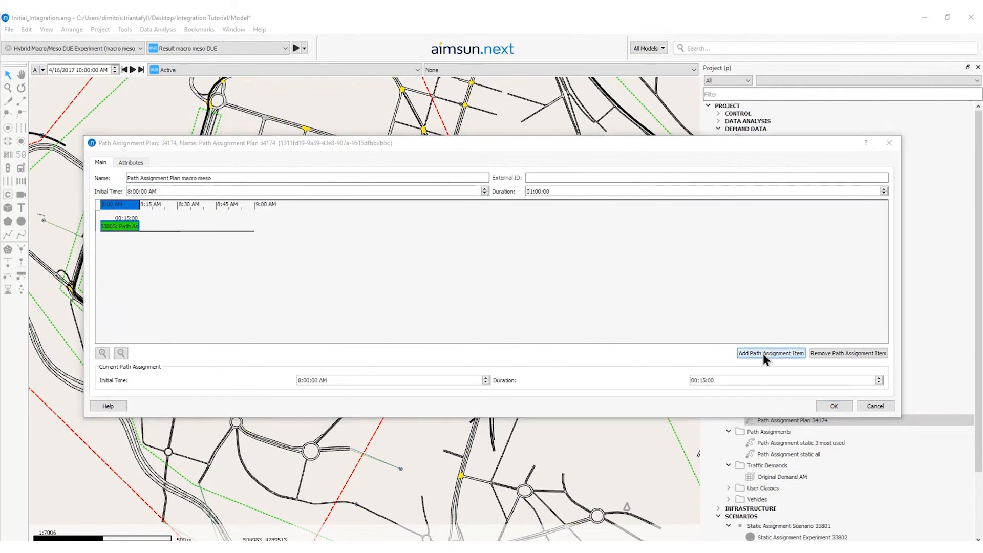
pyautogui.click(406, 231)
pyautogui.click(527, 375)
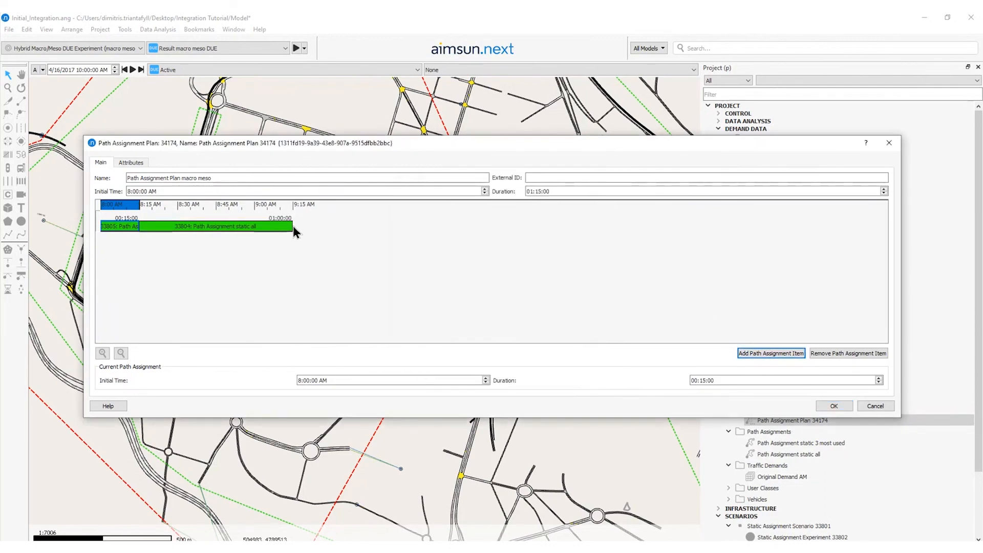
pyautogui.moveTo(292, 226); pyautogui.dragTo(215, 221)
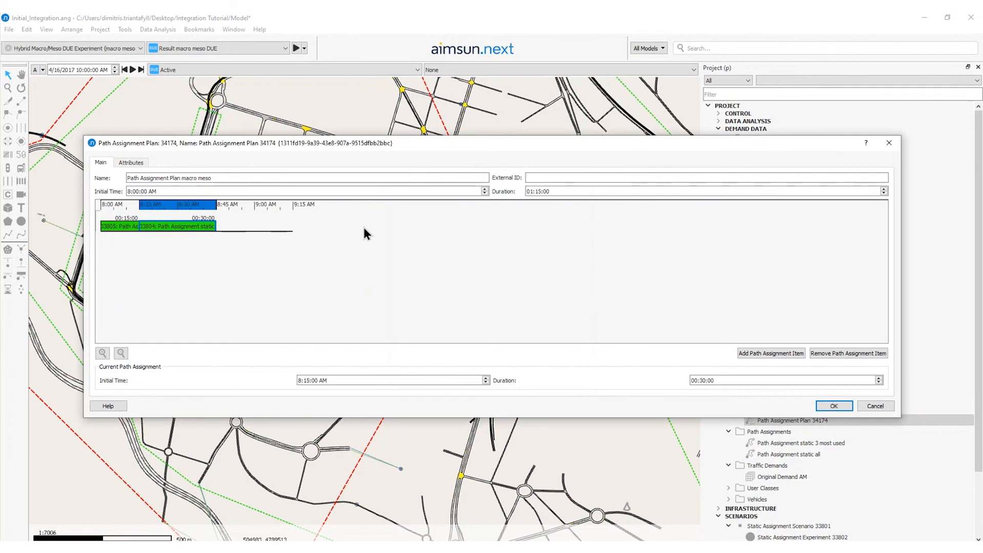
# - Add Path Assignment static 3 most used again from 8:45:00 AM for 15 minutes, and accept the plan
pyautogui.click(780, 352)
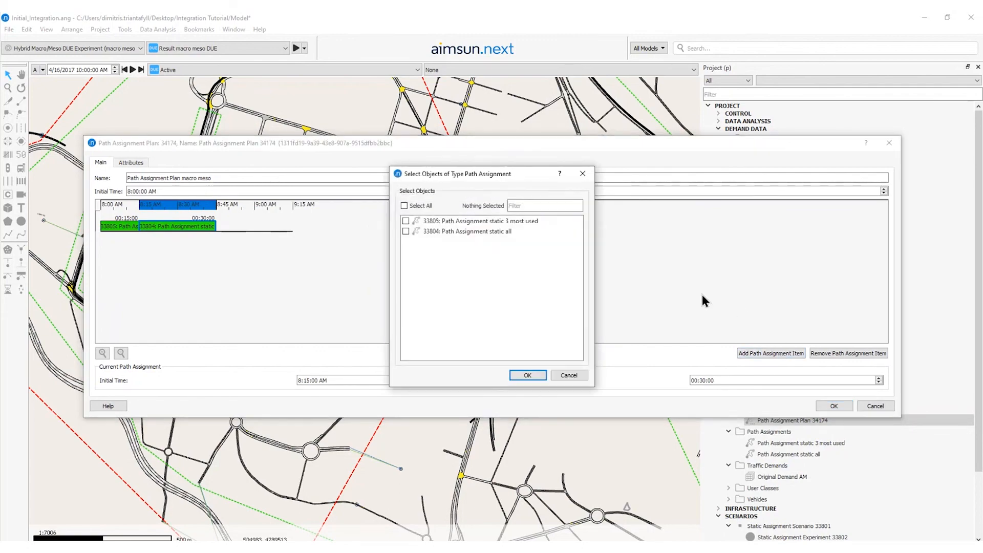
pyautogui.click(405, 221)
pyautogui.click(528, 375)
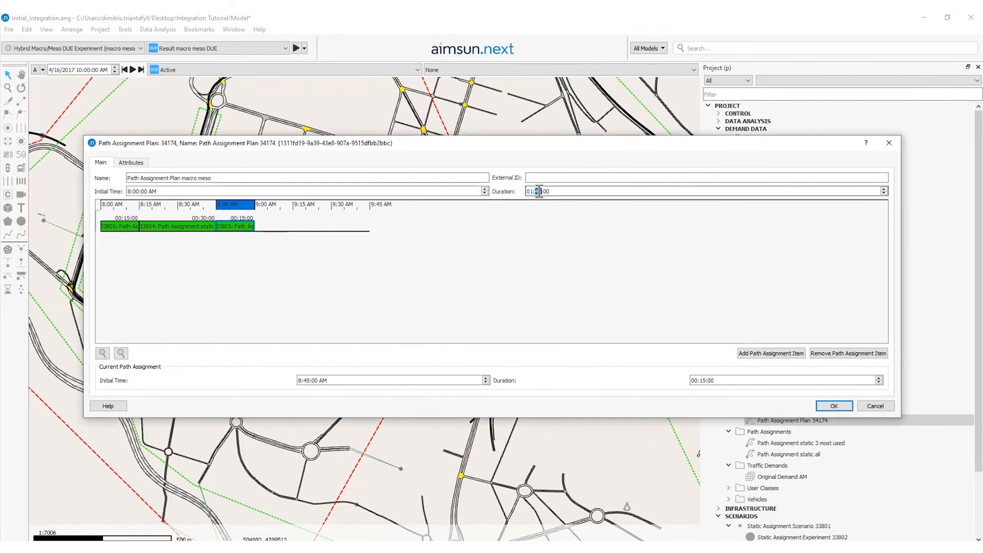
pyautogui.click(833, 406)
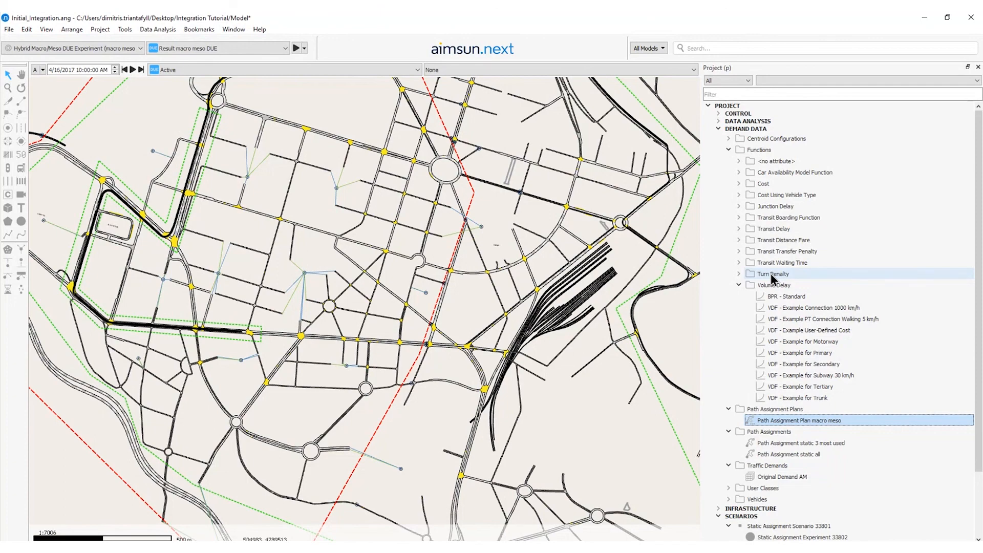
# - Create a new traffic demand in the Traffic Demands folder and open its properties
pyautogui.click(729, 149)
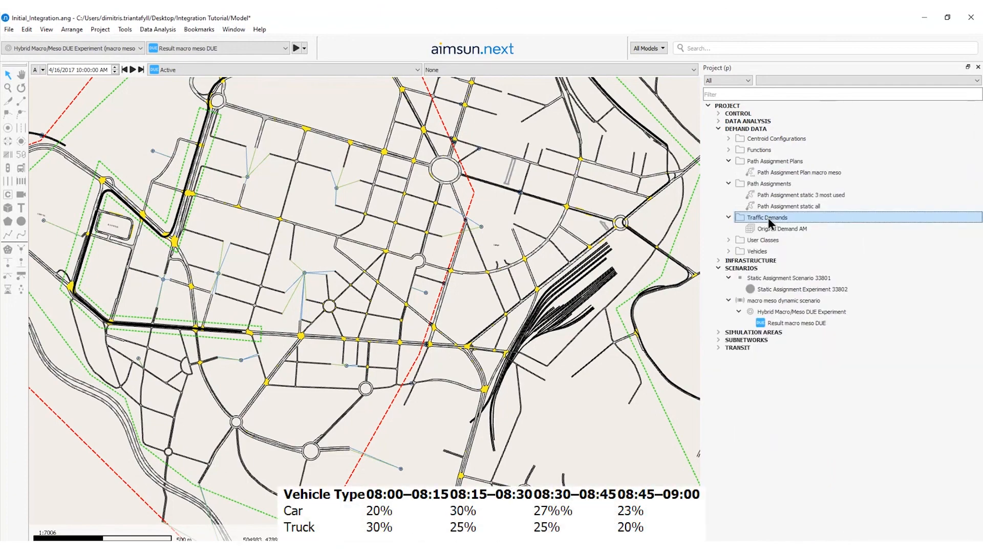
pyautogui.rightClick(768, 217)
pyautogui.click(790, 224)
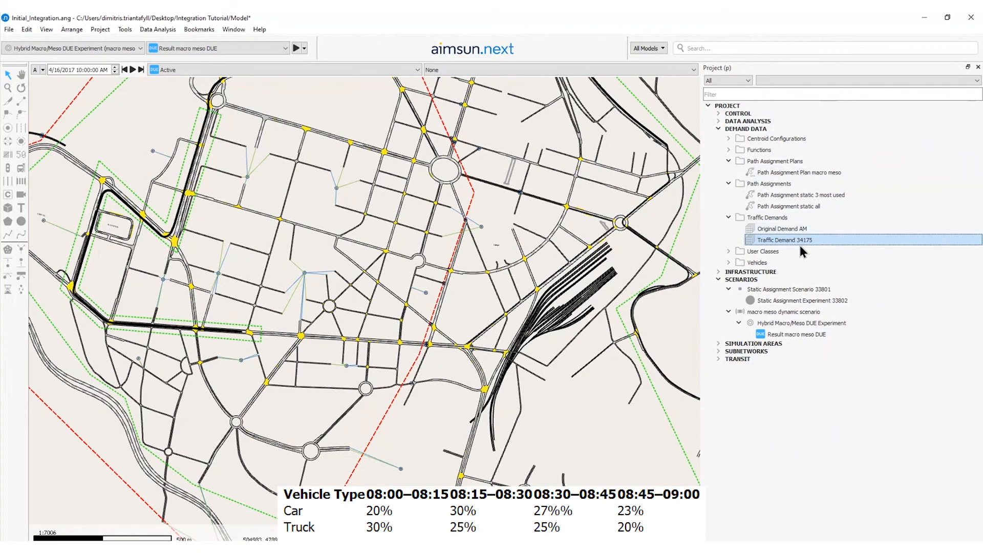
pyautogui.doubleClick(798, 241)
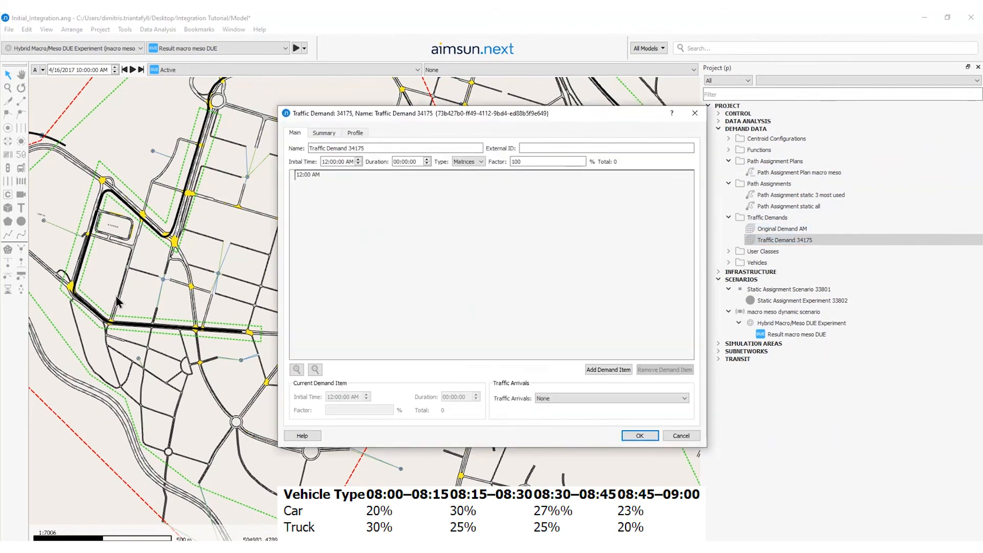
# - Name the new traffic demand Original Demand AM profiled
pyautogui.tripleClick(367, 148)
pyautogui.write('Original Tra')
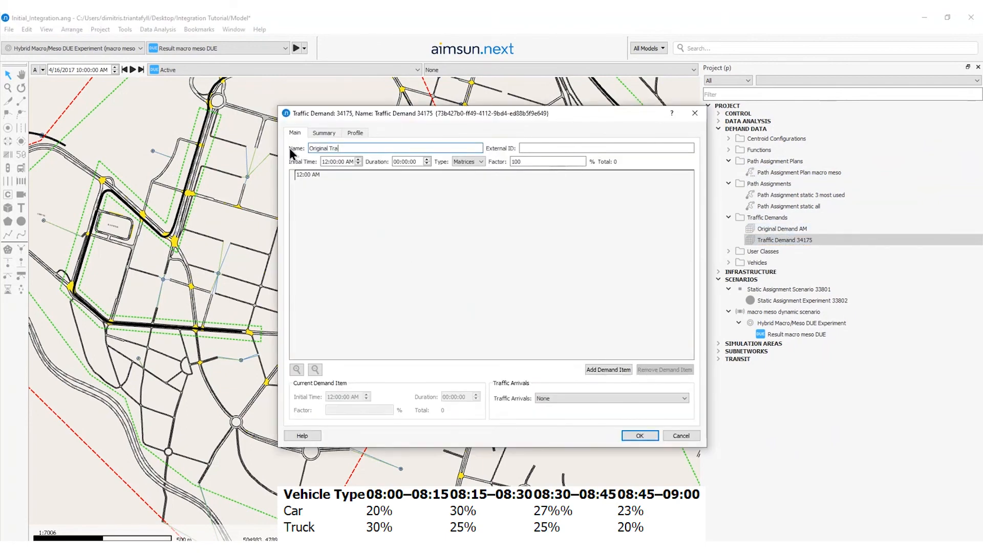
pyautogui.press('BackSpace')
pyautogui.press('BackSpace')
pyautogui.press('BackSpace')
pyautogui.write('Demand AM profiled')
# - Set the demand's initial time to 8:00:00 AM with a duration of 01:00:00
pyautogui.click(328, 162)
pyautogui.moveTo(328, 162); pyautogui.dragTo(318, 163)
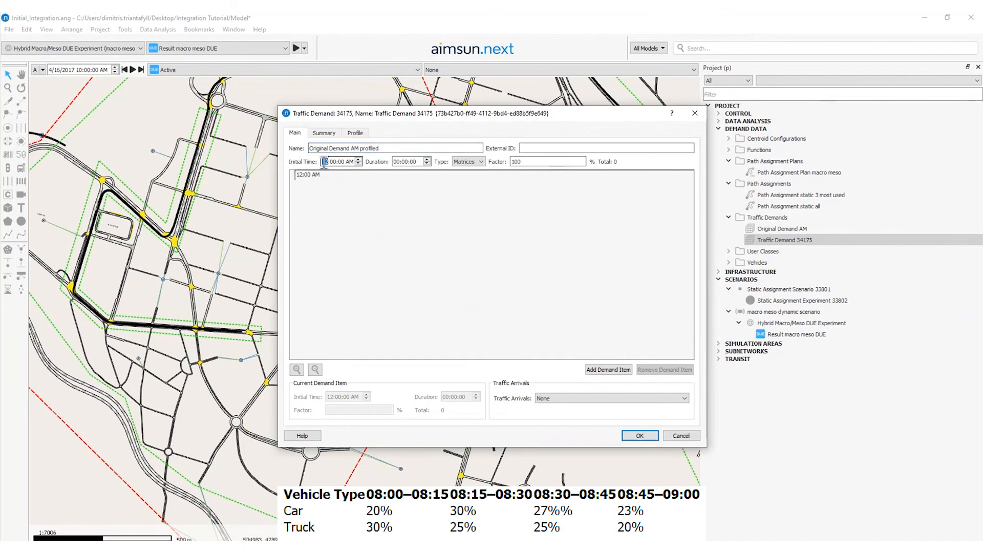
pyautogui.write('8')
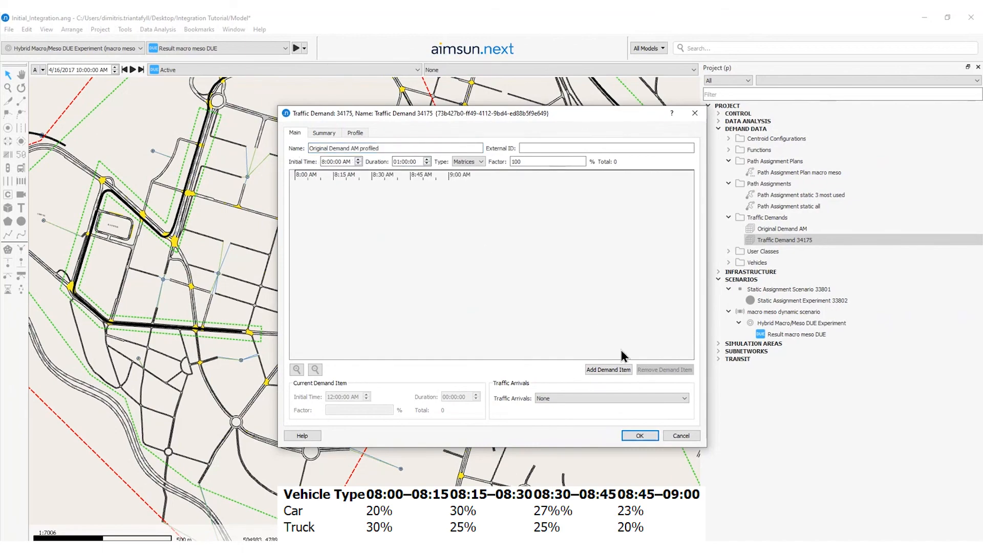
# - Add the Car and Truck matrices to the demand and shorten both to 15 minutes from 8:00 AM
pyautogui.click(617, 369)
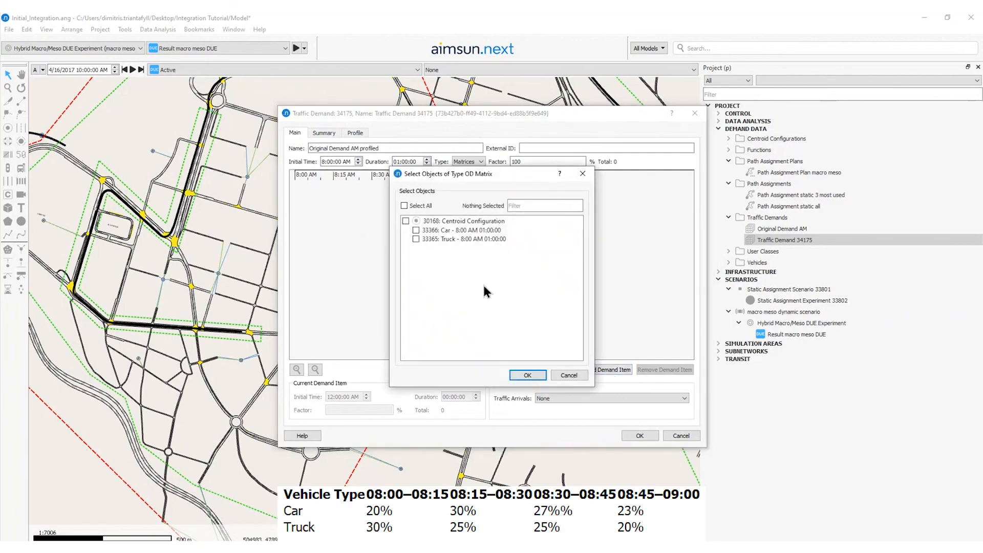
pyautogui.click(406, 221)
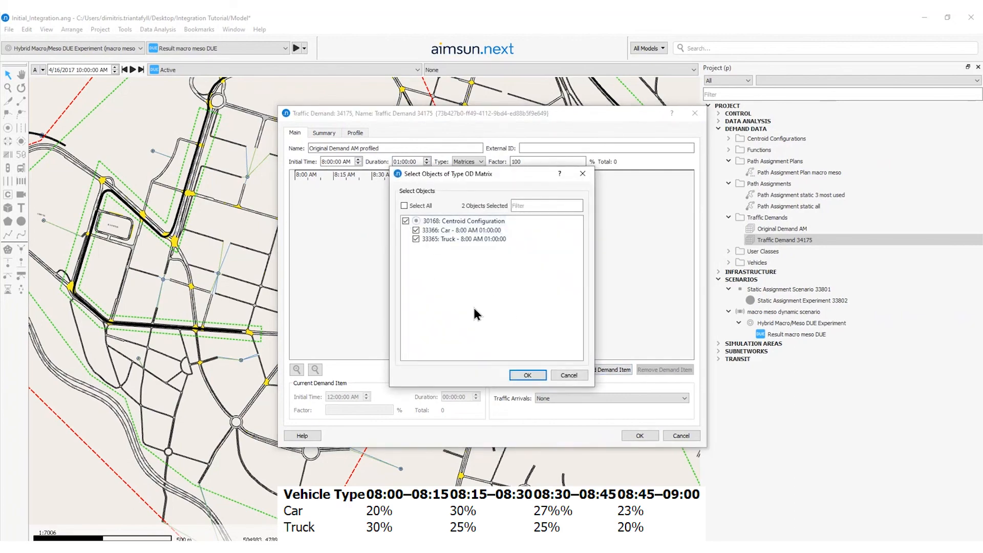
pyautogui.click(528, 375)
pyautogui.moveTo(505, 196); pyautogui.dragTo(390, 194)
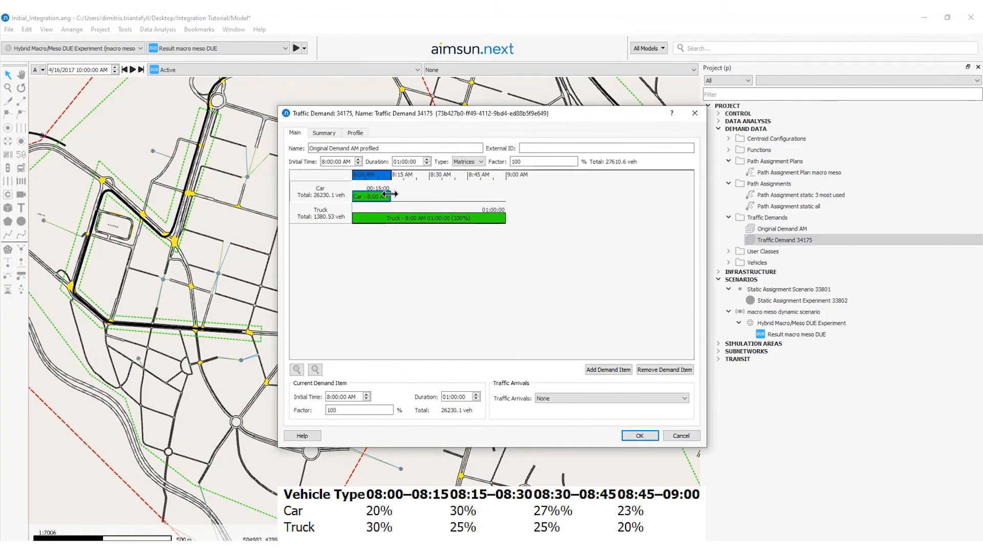
pyautogui.moveTo(505, 218); pyautogui.dragTo(390, 218)
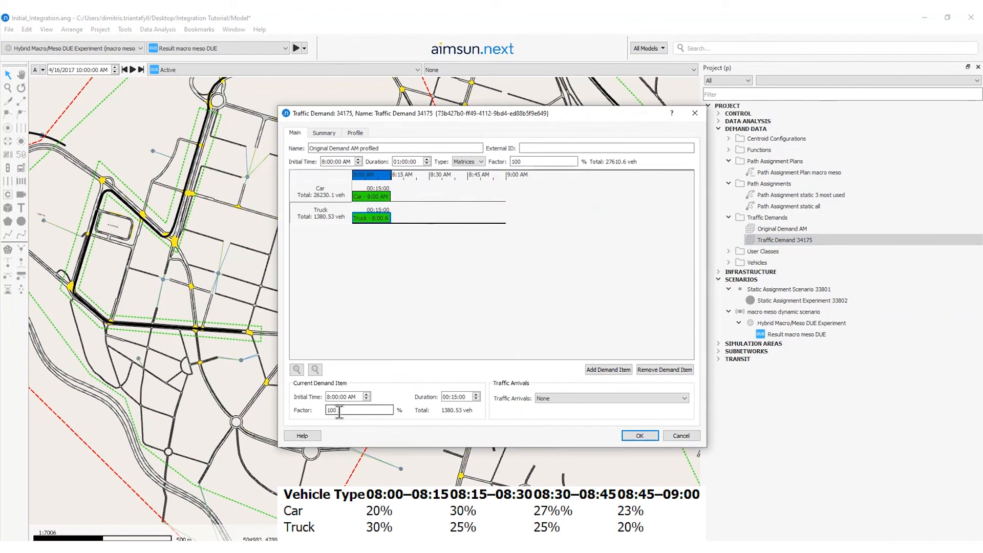
# - Add the Car and Truck matrices again from 8:15 AM and shorten both to 15 minutes
pyautogui.click(612, 371)
pyautogui.click(406, 221)
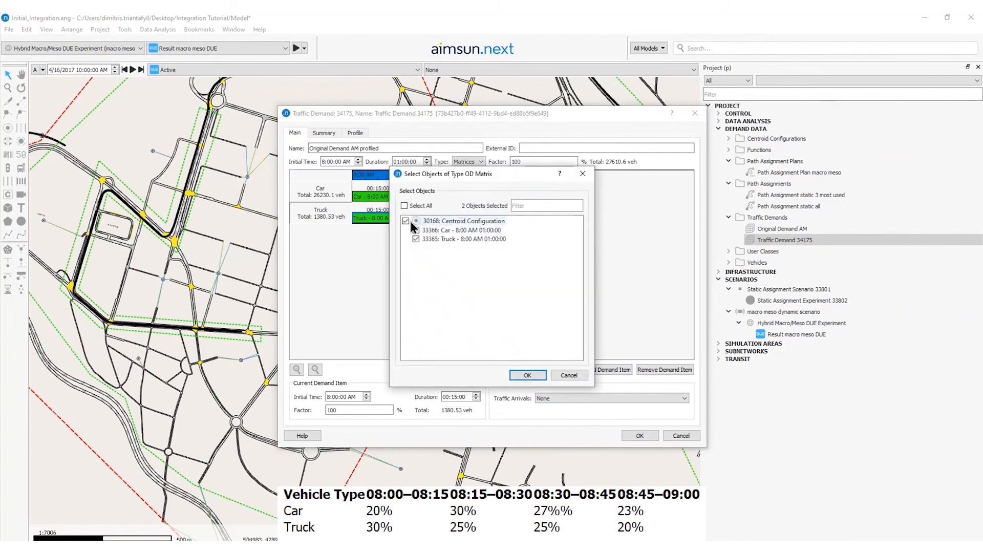
pyautogui.click(527, 374)
pyautogui.moveTo(506, 196); pyautogui.dragTo(429, 196)
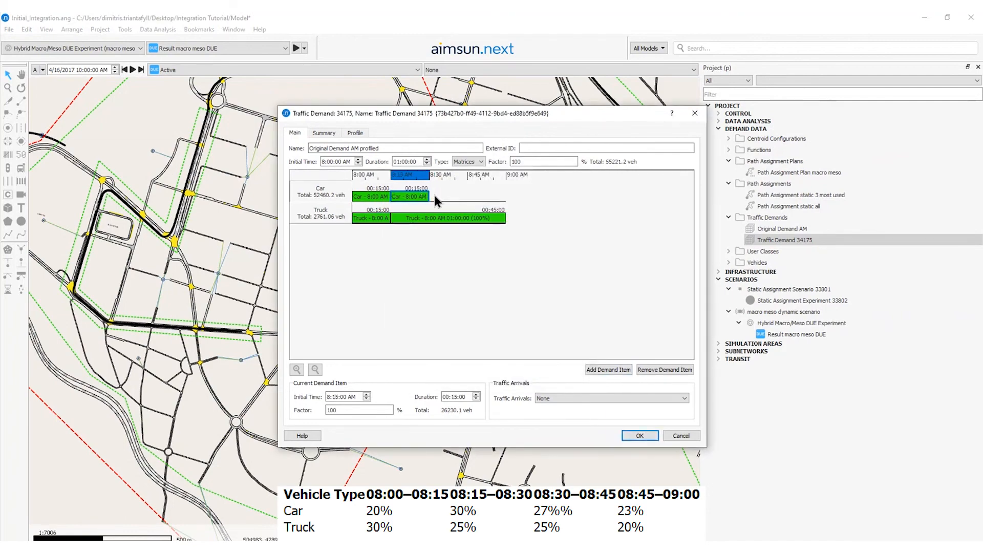
pyautogui.moveTo(506, 218); pyautogui.dragTo(427, 218)
# - Add the Car and Truck matrices two more times as 15-minute slices starting at 8:30 AM and 8:45 AM
pyautogui.doubleClick(427, 217)
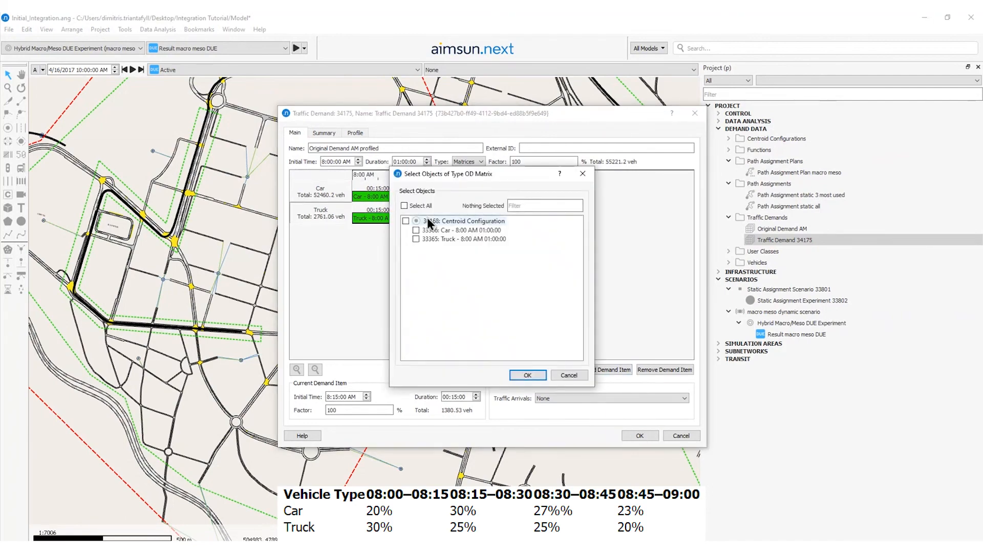
pyautogui.click(406, 221)
pyautogui.click(540, 378)
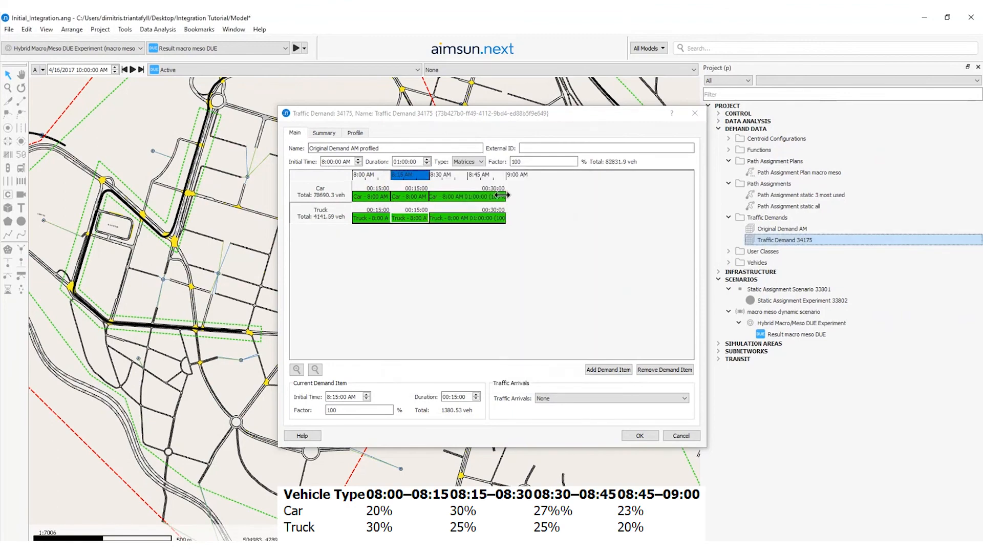
pyautogui.click(609, 370)
pyautogui.click(405, 221)
pyautogui.click(528, 376)
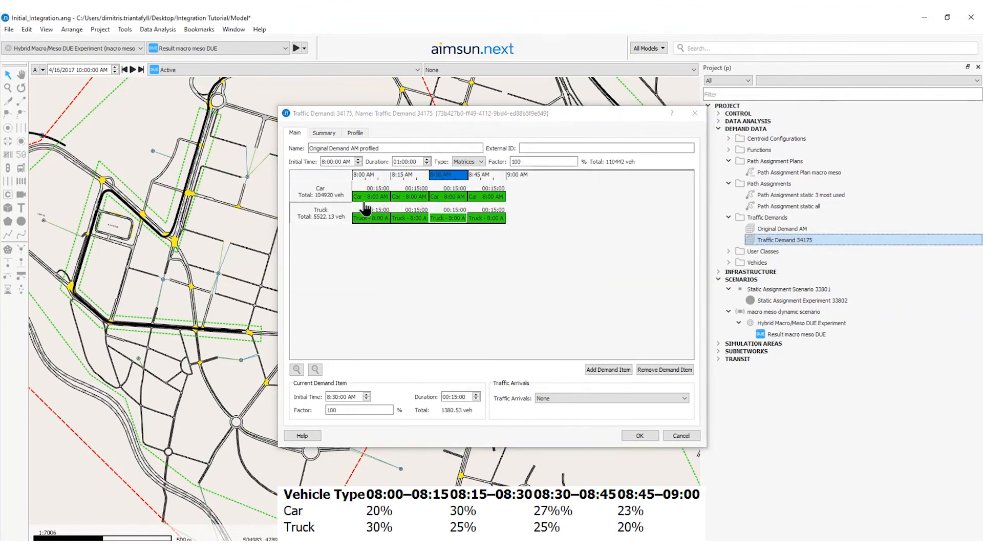
# - Set the Car demand factor to 20% for the 8:00 AM slice and 30% for the 8:15 AM slice
pyautogui.click(365, 199)
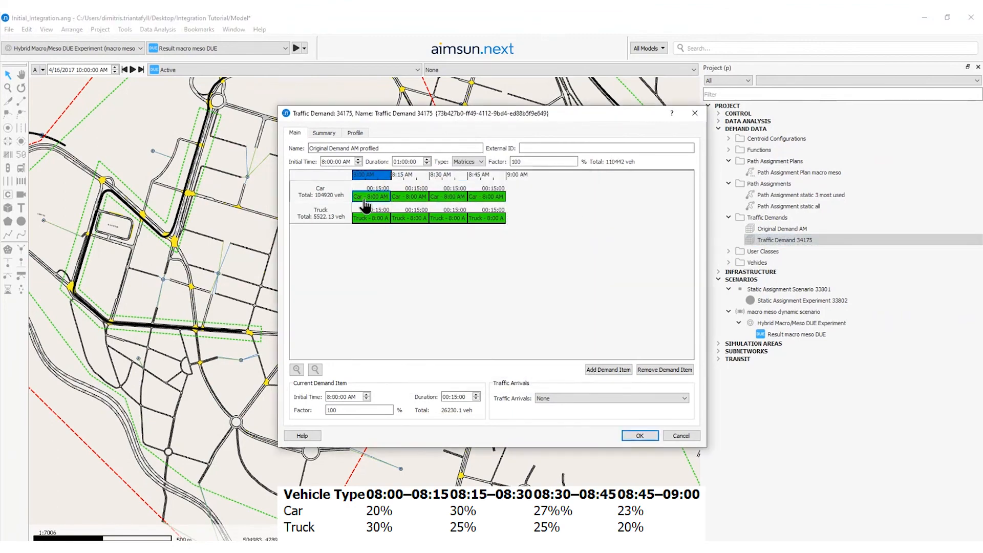
pyautogui.doubleClick(348, 410)
pyautogui.write('20')
pyautogui.click(417, 199)
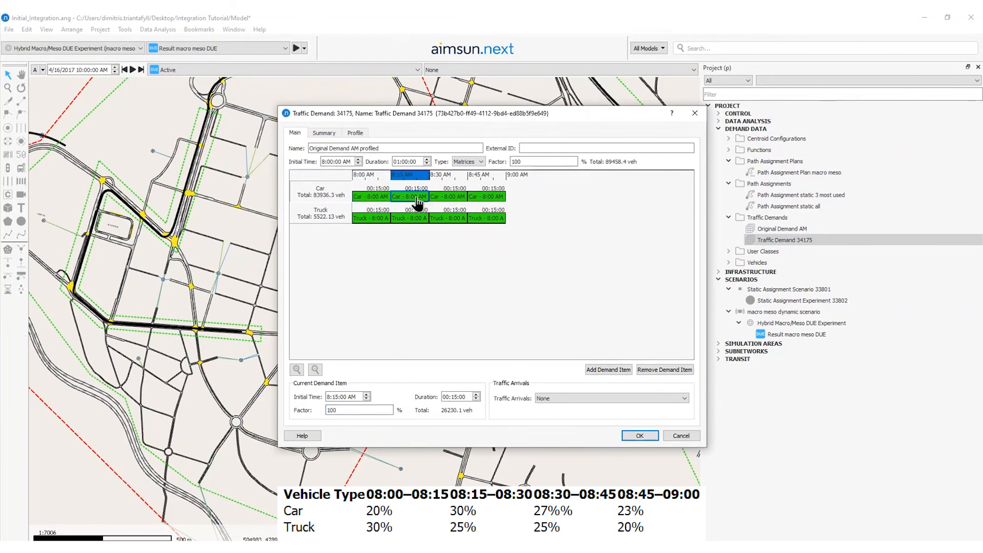
pyautogui.doubleClick(357, 413)
pyautogui.write('30')
pyautogui.click(444, 201)
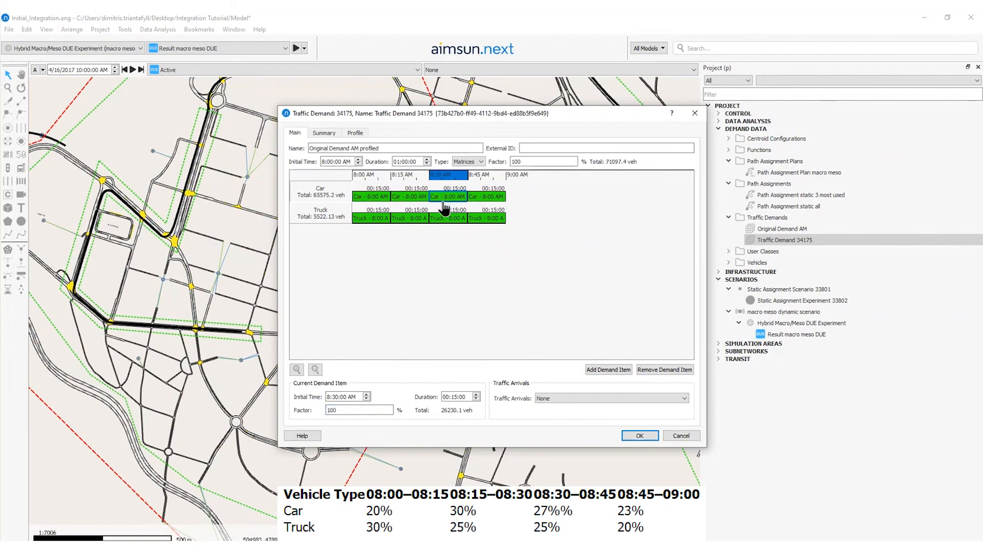
pyautogui.click(488, 201)
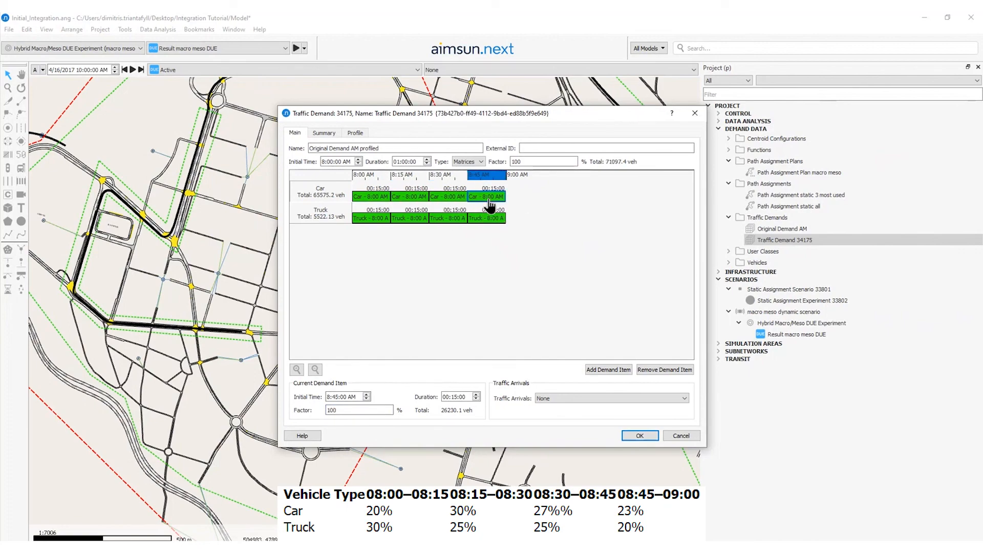
# - Set the Truck factors of the four slices to 30%, 25%, 25% and 20%, and accept the traffic demand
pyautogui.click(377, 219)
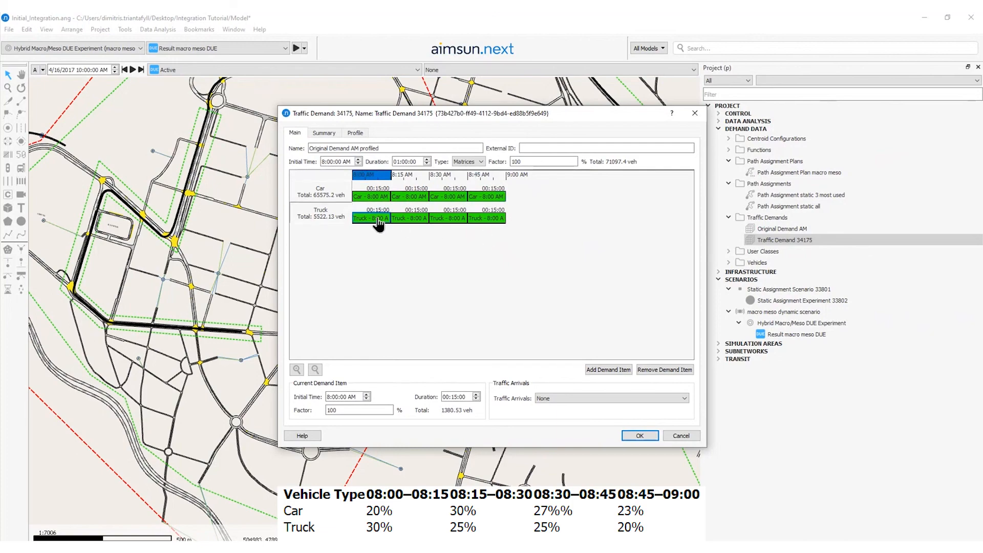
pyautogui.moveTo(342, 411); pyautogui.dragTo(302, 410)
pyautogui.write('30')
pyautogui.click(408, 220)
pyautogui.write('25')
pyautogui.click(436, 221)
pyautogui.write('25')
pyautogui.click(493, 219)
pyautogui.write('20')
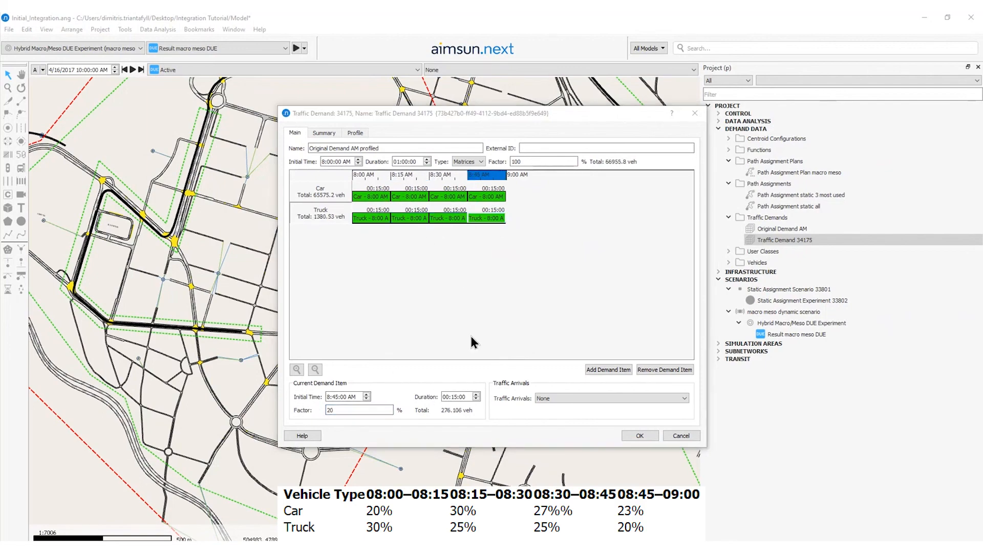
pyautogui.click(640, 436)
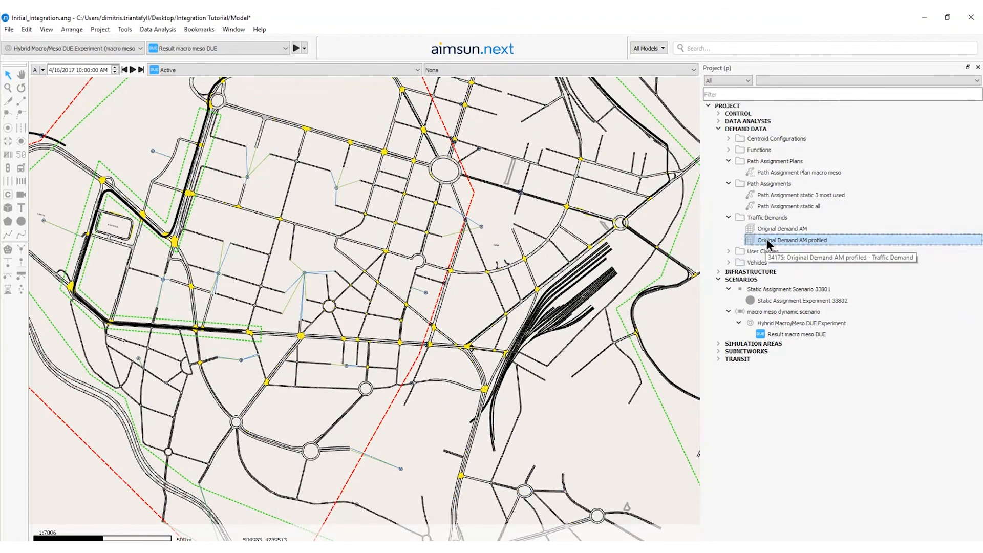
# - Open the Hybrid Macro/Meso DUE Experiment and set its warm-up to 00:15:00 using the scenario demand
pyautogui.doubleClick(791, 321)
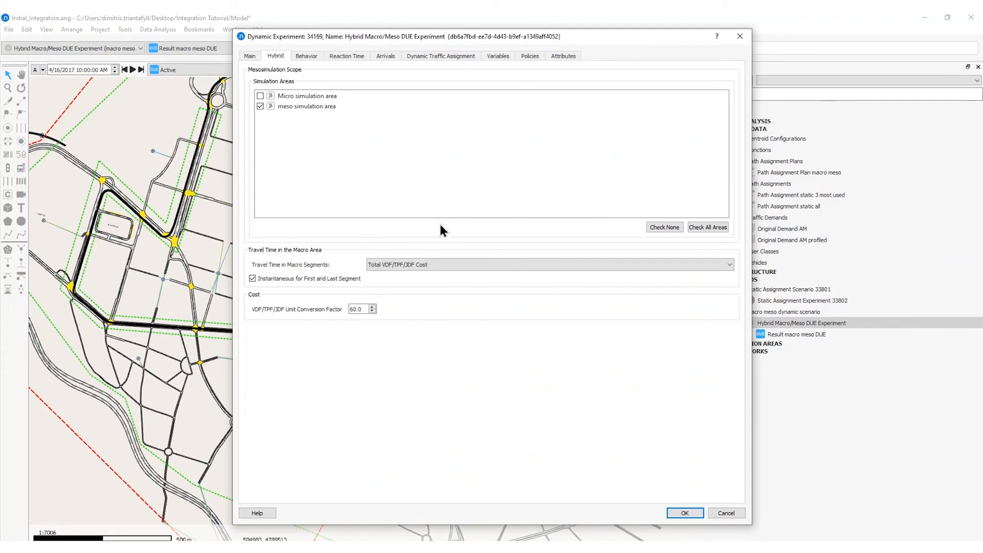
pyautogui.click(251, 56)
pyautogui.write('15:00')
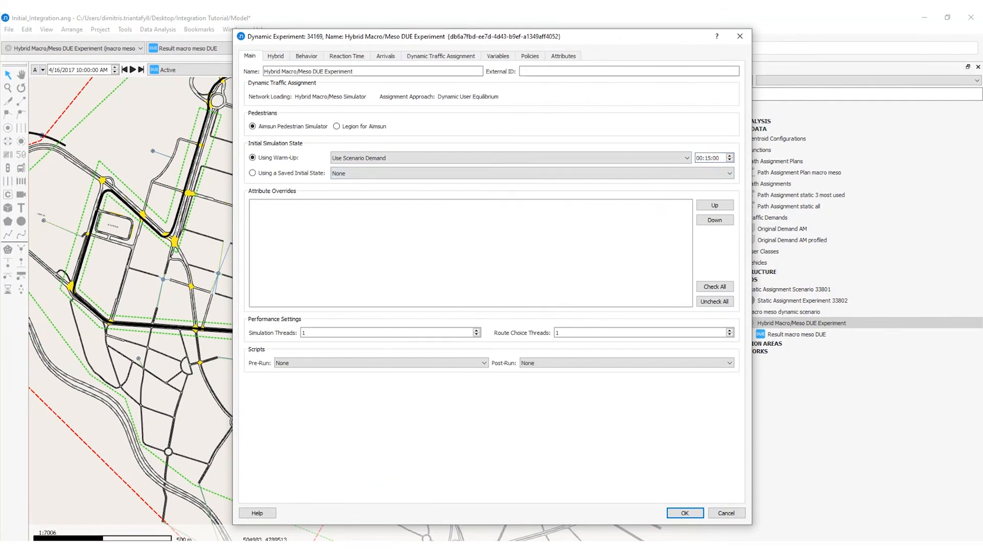
# - Set the experiment's attractiveness weight to 1, number of intervals to 2 and maximum DUE iterations to 30, and accept the settings
pyautogui.click(425, 57)
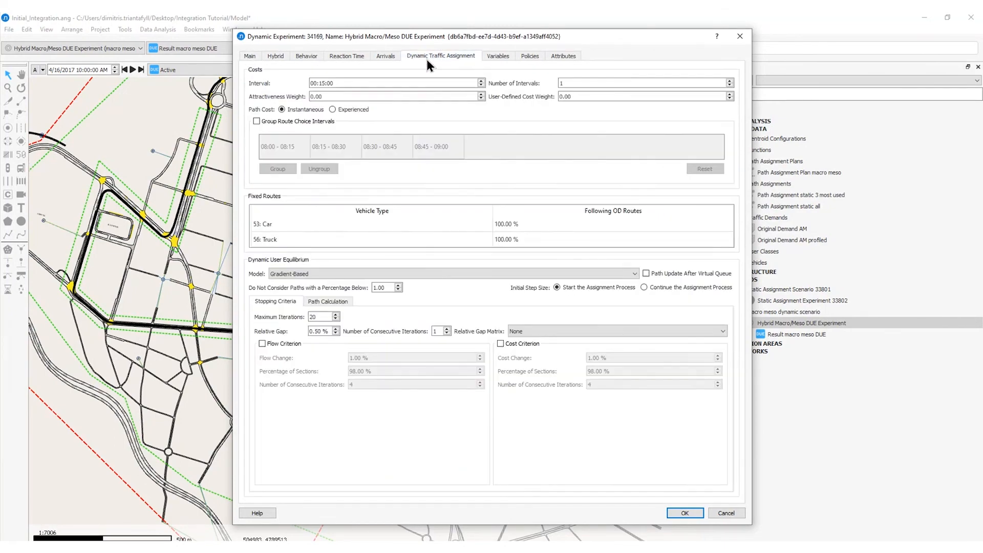
pyautogui.moveTo(331, 97); pyautogui.dragTo(280, 97)
pyautogui.write('1')
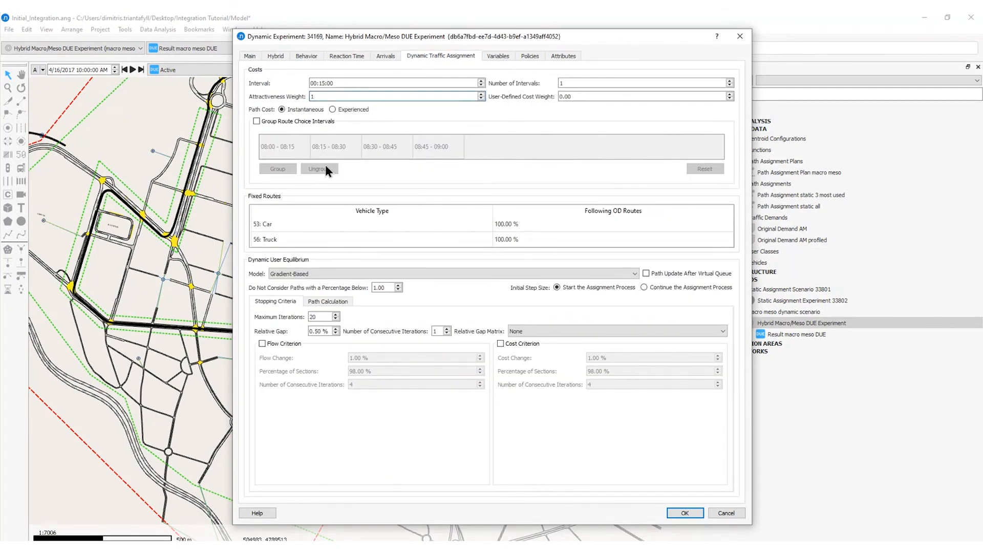
pyautogui.doubleClick(533, 226)
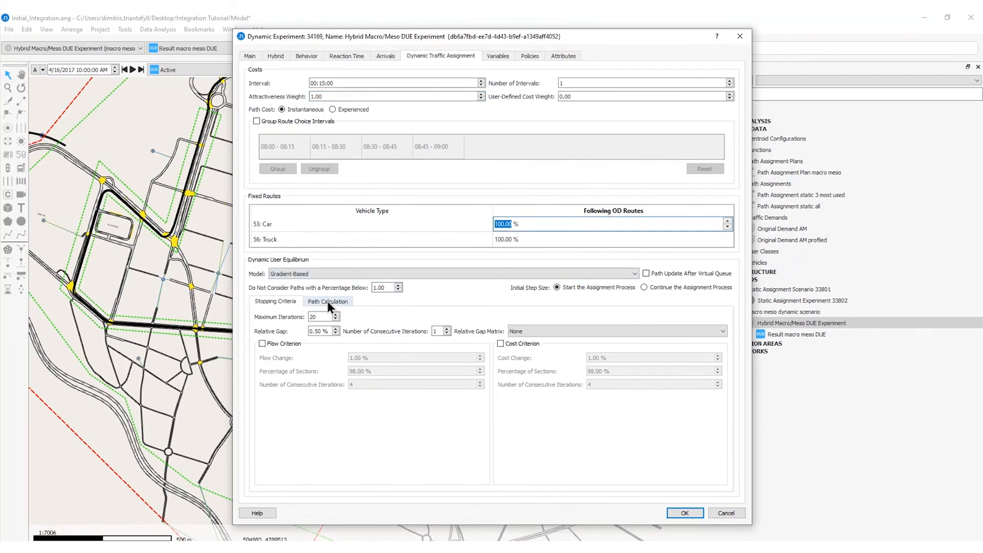
pyautogui.moveTo(566, 83); pyautogui.dragTo(546, 89)
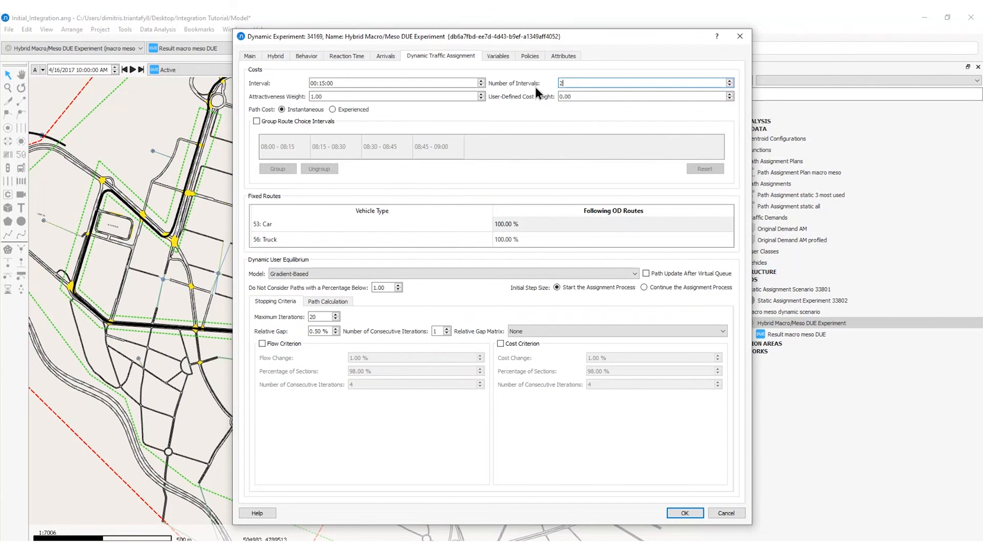
pyautogui.doubleClick(315, 317)
pyautogui.write('30')
pyautogui.click(682, 513)
# - Run the batch simulation of Result macro meso DUE and close its DUE summary once the run ends
pyautogui.click(787, 335)
pyautogui.rightClick(787, 336)
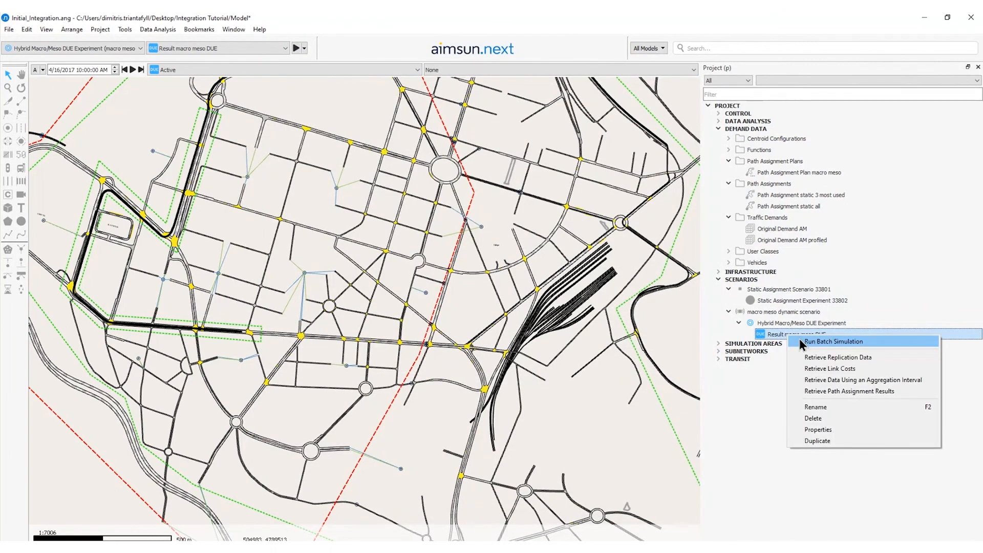
pyautogui.click(802, 342)
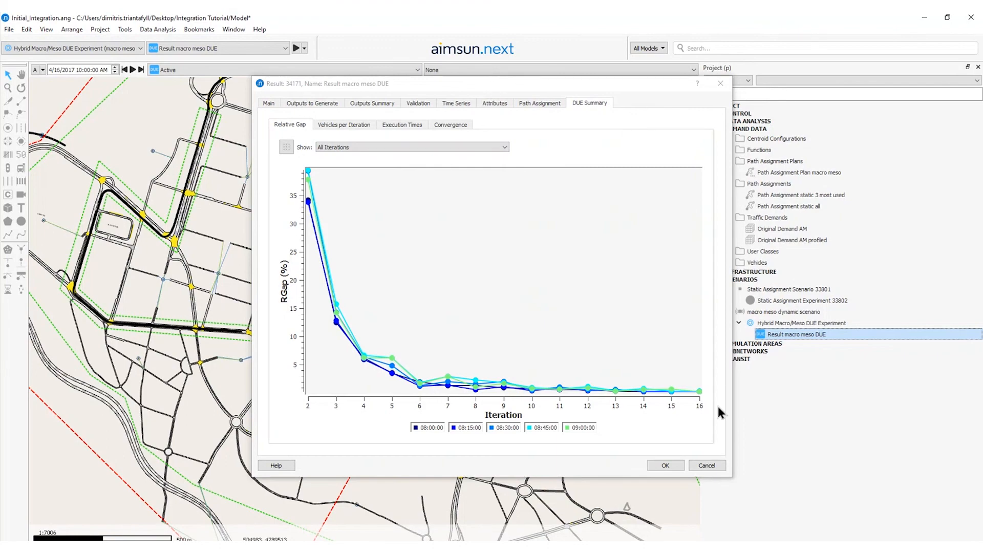
pyautogui.click(666, 466)
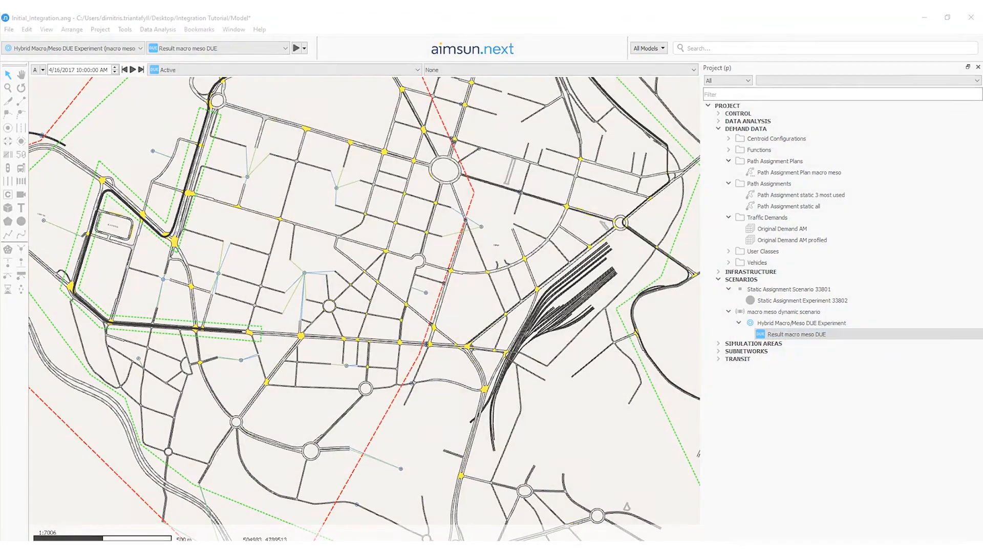